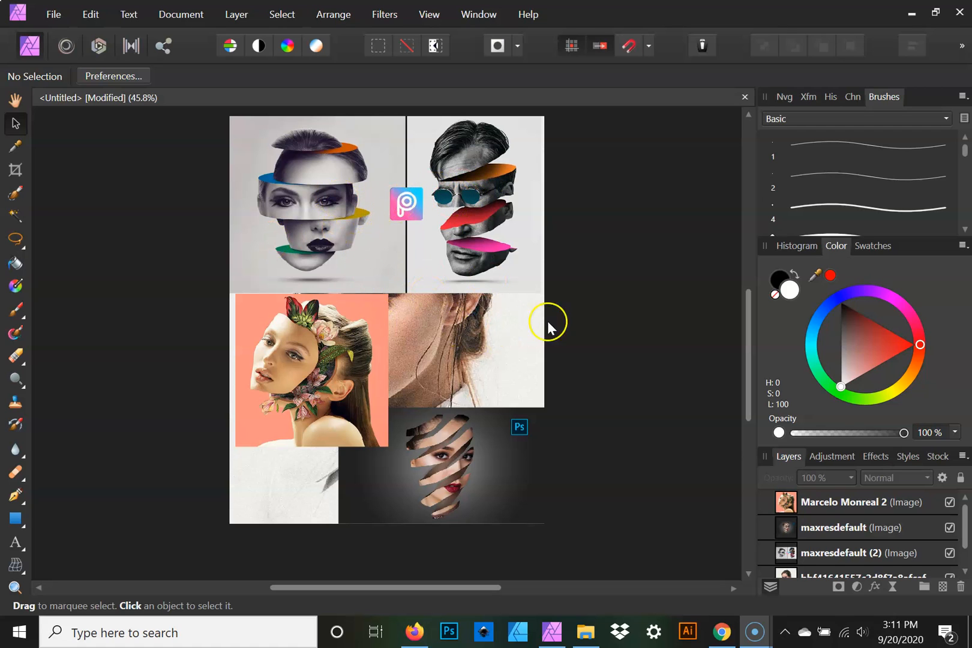
# Step: Hide the three reference image layers above the portrait layer
pyautogui.click(950, 502)
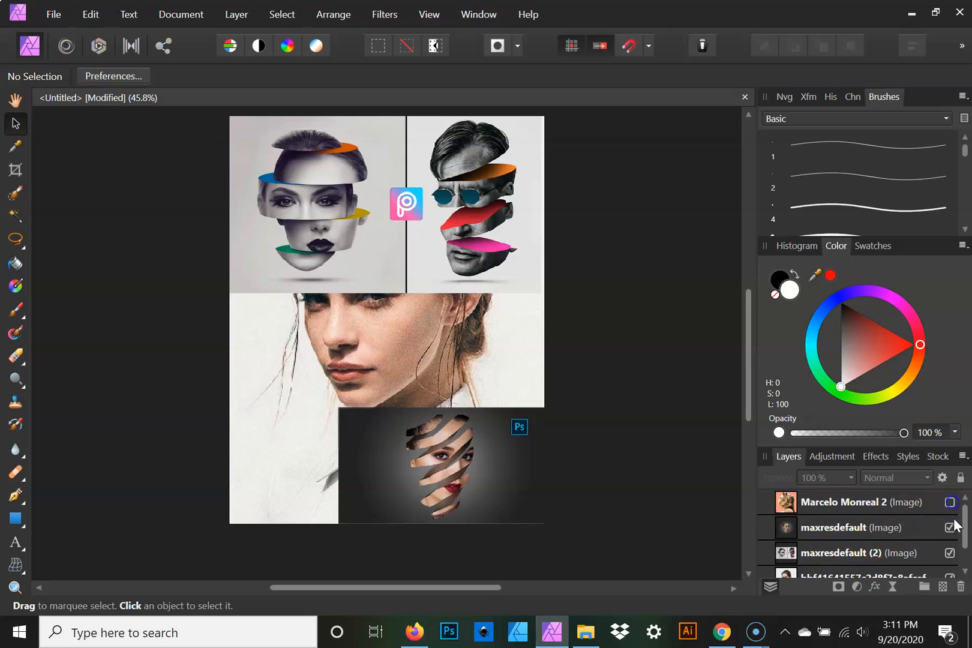
pyautogui.click(950, 526)
pyautogui.click(950, 553)
pyautogui.scroll(-1, 957, 557)
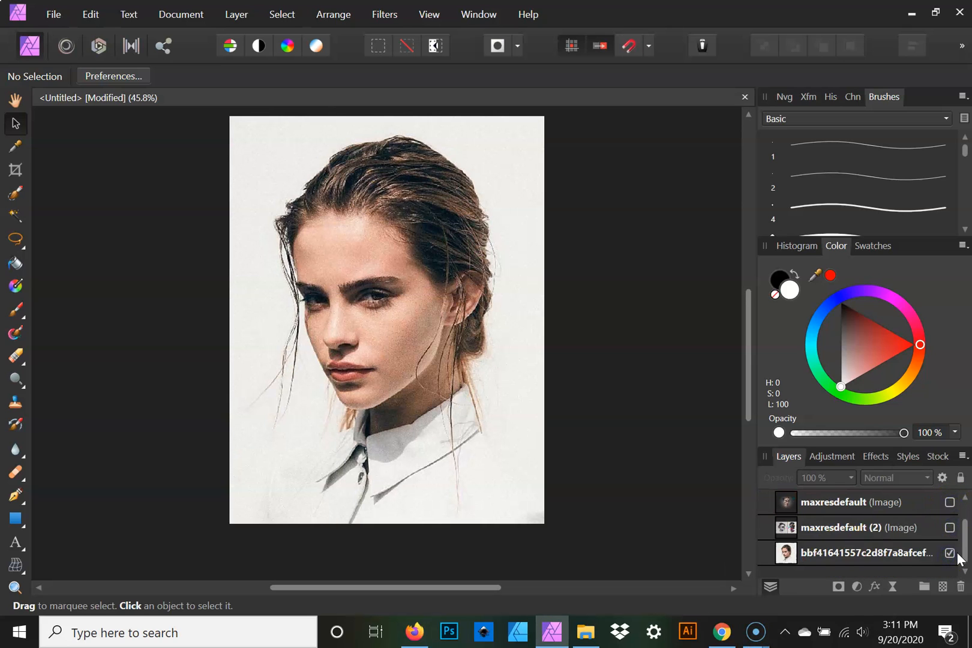
# Step: Duplicate the portrait image layer
pyautogui.click(911, 549)
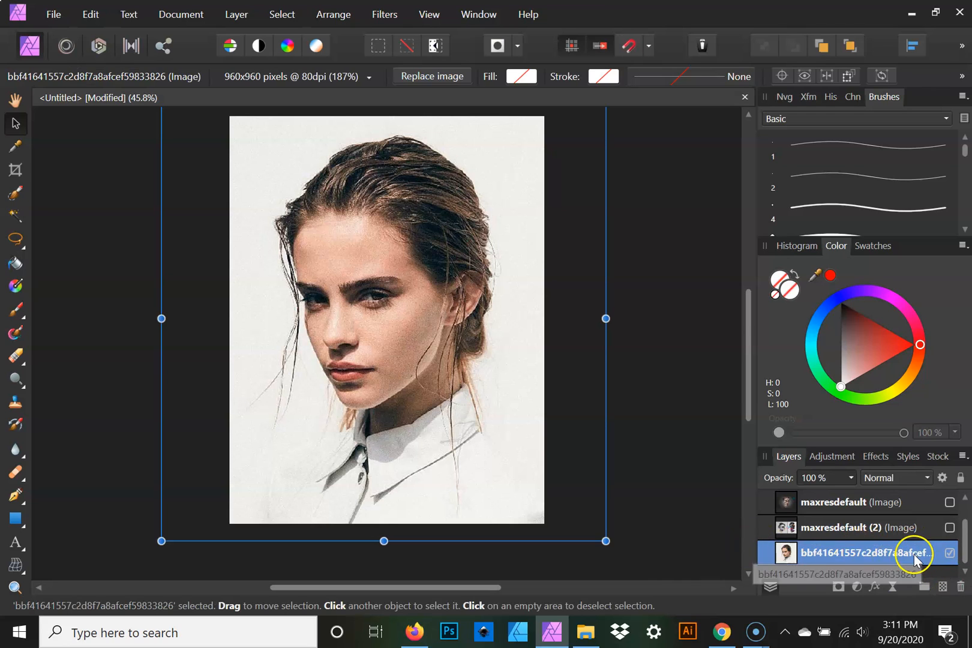
pyautogui.rightClick(914, 558)
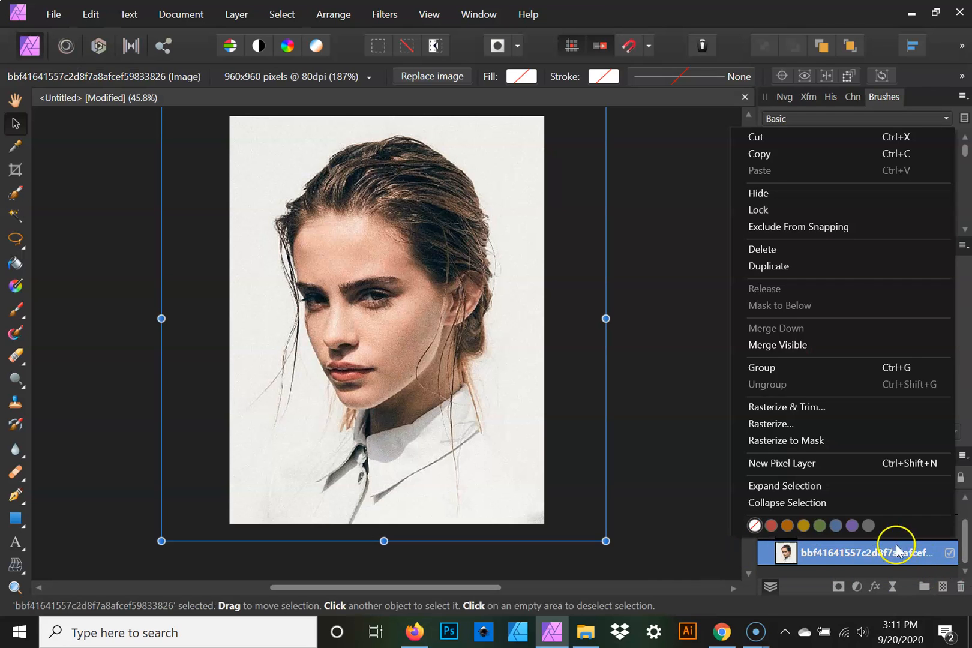
pyautogui.click(827, 267)
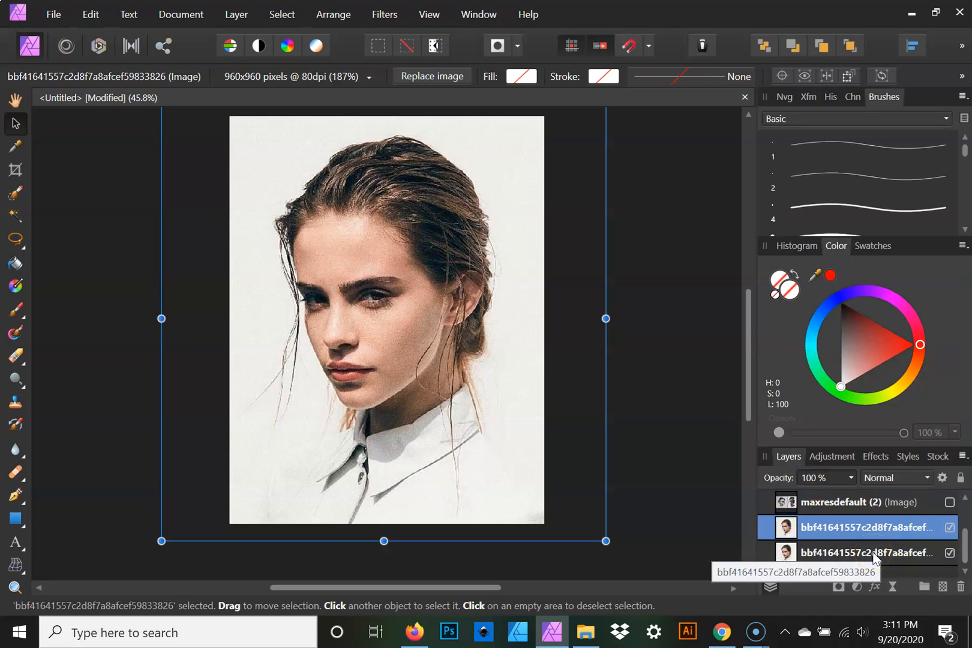
# Step: Add a new pixel layer and place it below both portrait layers at the base of the stack
pyautogui.click(918, 553)
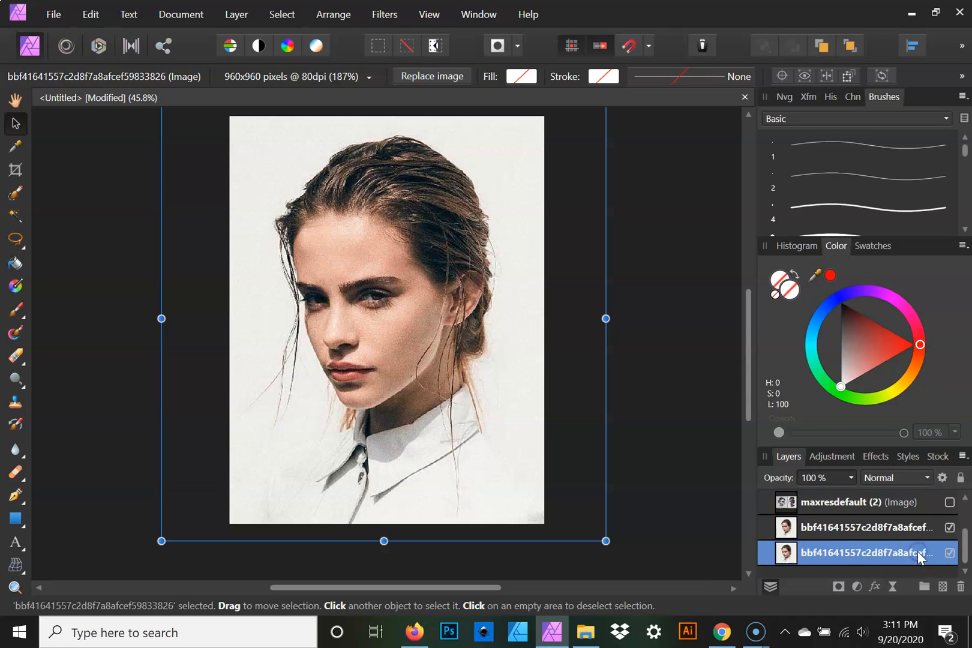
pyautogui.click(943, 591)
pyautogui.scroll(-1, 868, 527)
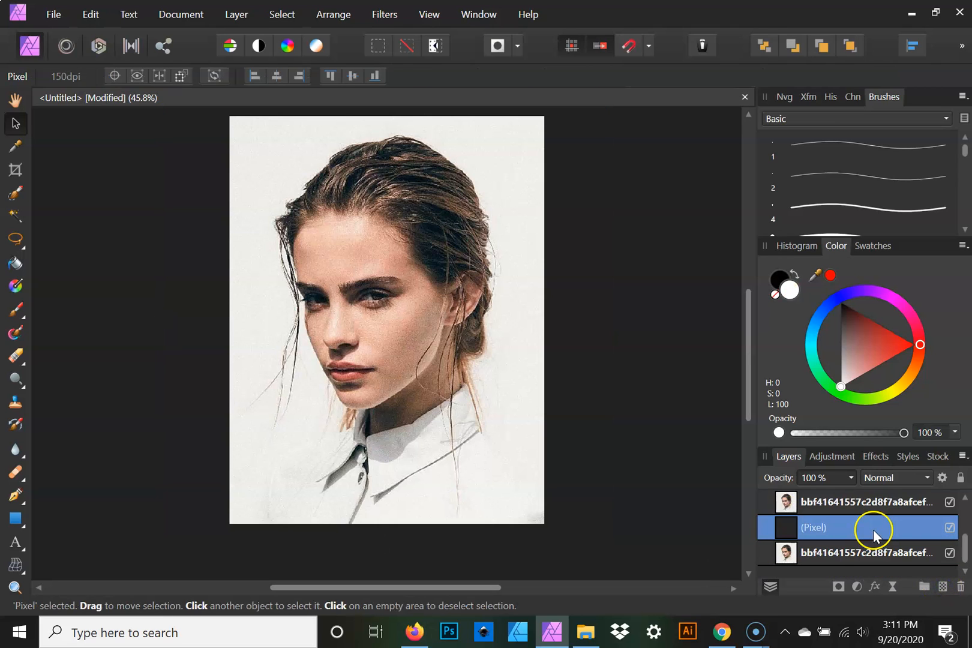
pyautogui.moveTo(864, 531); pyautogui.dragTo(863, 567)
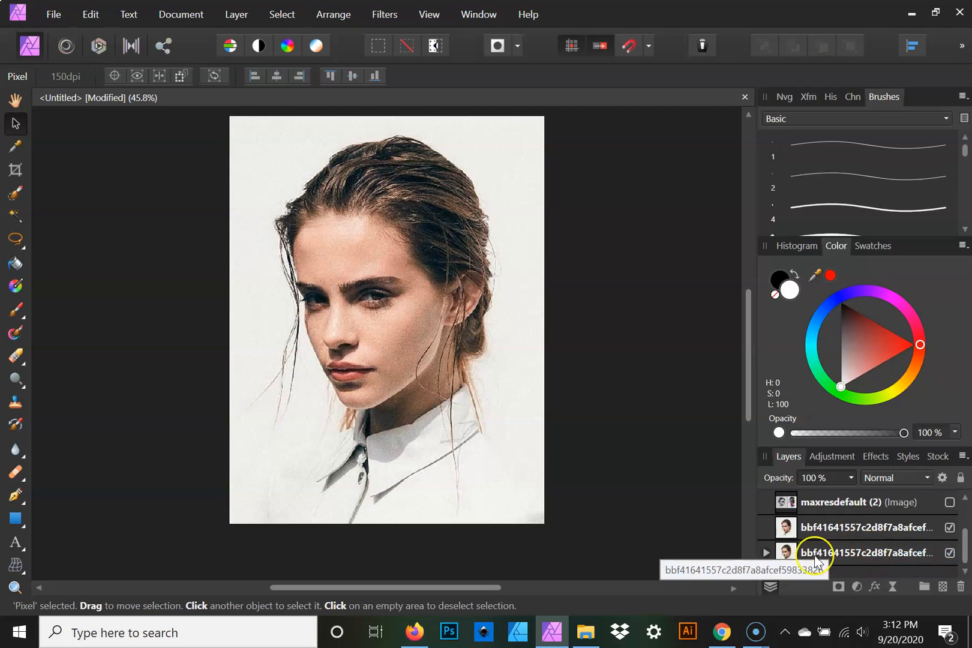
pyautogui.hotkey('ctrl', 'z')
pyautogui.moveTo(881, 548); pyautogui.dragTo(842, 567)
# Step: Name the new bottom pixel layer "background"
pyautogui.doubleClick(841, 562)
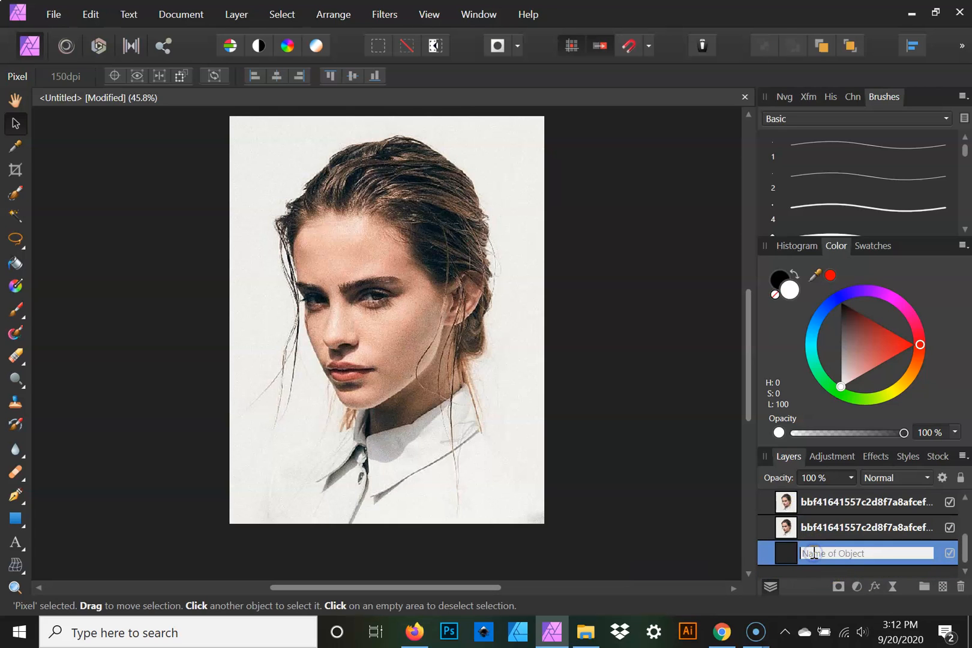
pyautogui.write('background')
pyautogui.press('Return')
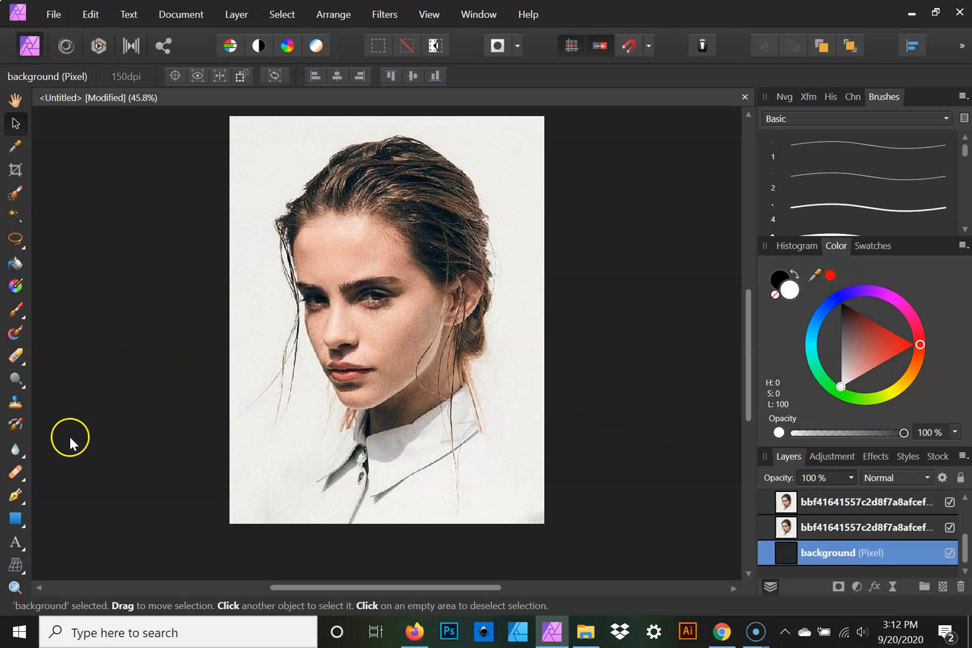
# Step: Sample a white fill colour, hide both portrait layers and flood fill the background layer with white
pyautogui.click(15, 263)
pyautogui.moveTo(828, 274); pyautogui.dragTo(520, 284)
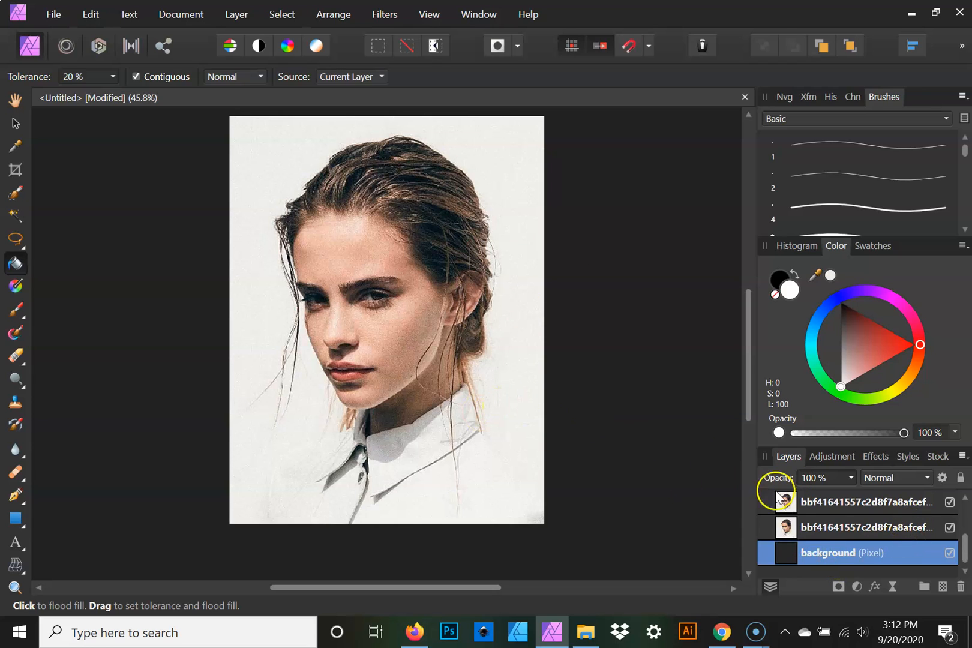
pyautogui.click(949, 502)
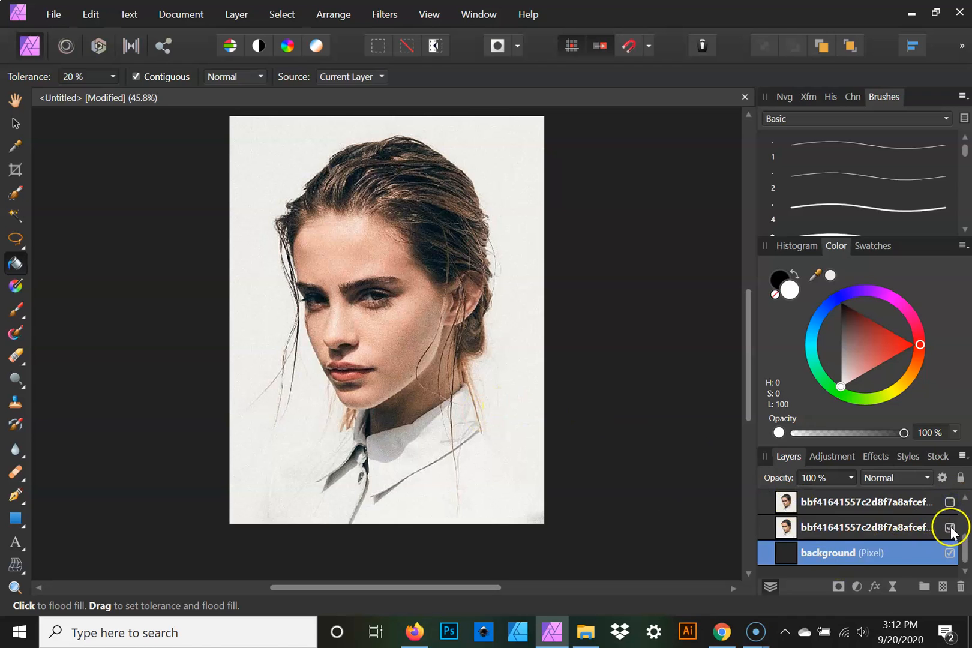
pyautogui.click(949, 527)
pyautogui.click(461, 375)
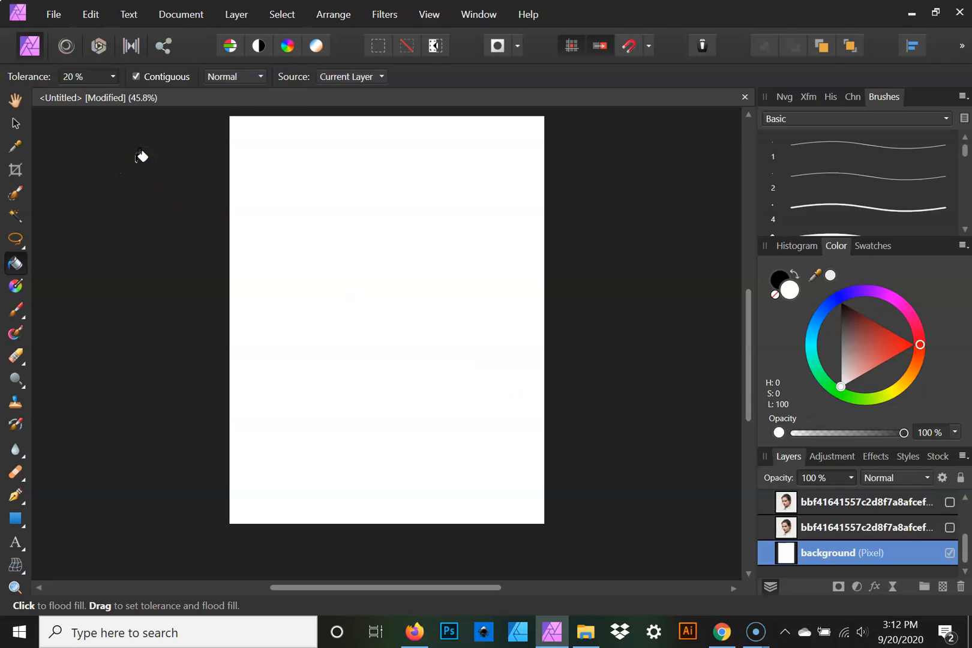
# Step: Apply an Add Noise filter to the background layer with 26 % intensity and Gaussian distribution
pyautogui.click(384, 16)
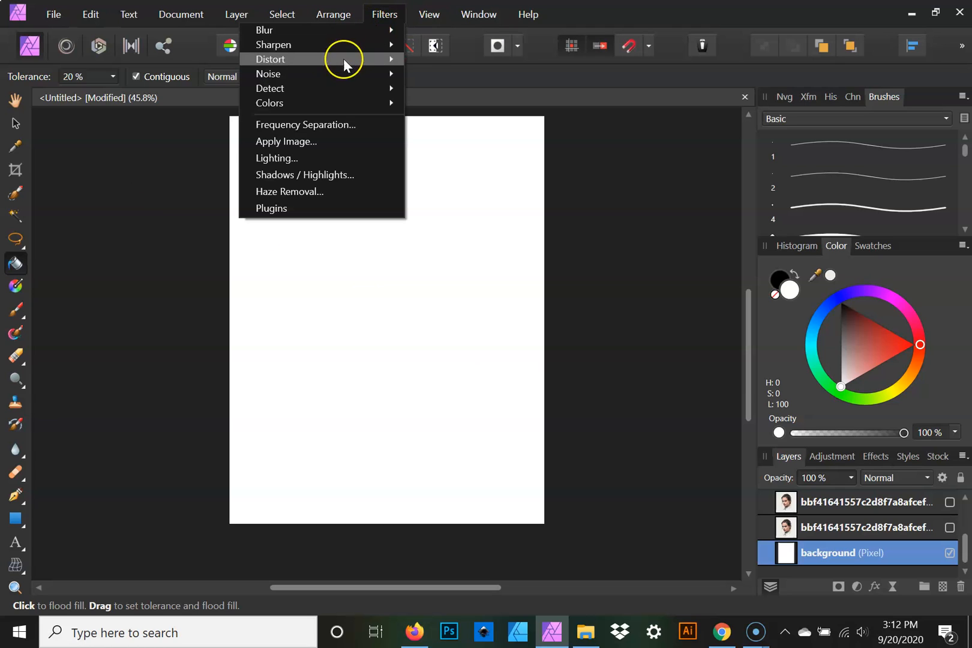
pyautogui.click(336, 73)
pyautogui.click(185, 79)
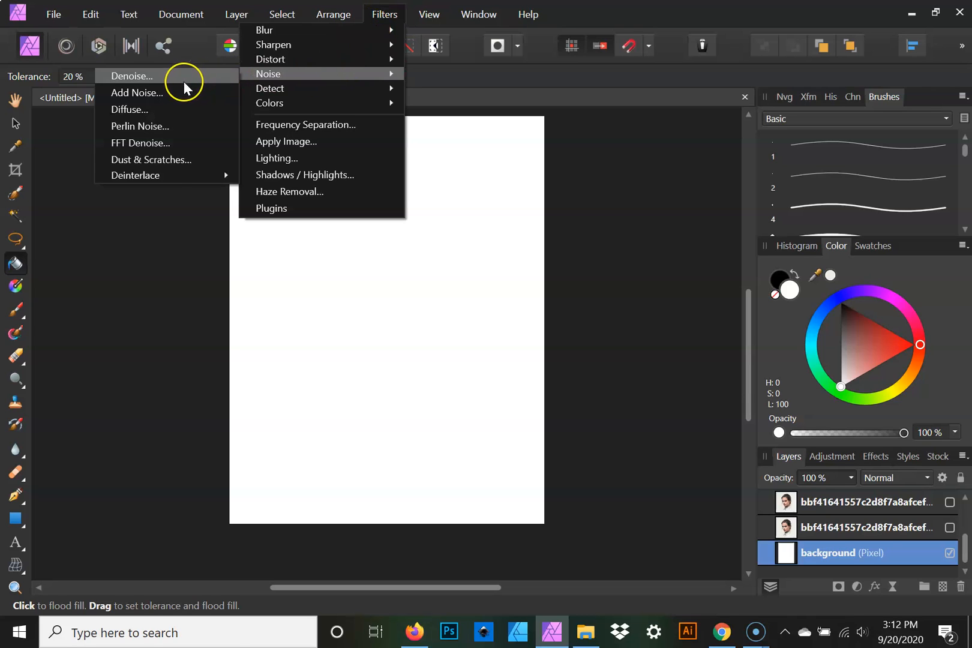
pyautogui.moveTo(505, 480); pyautogui.dragTo(513, 482)
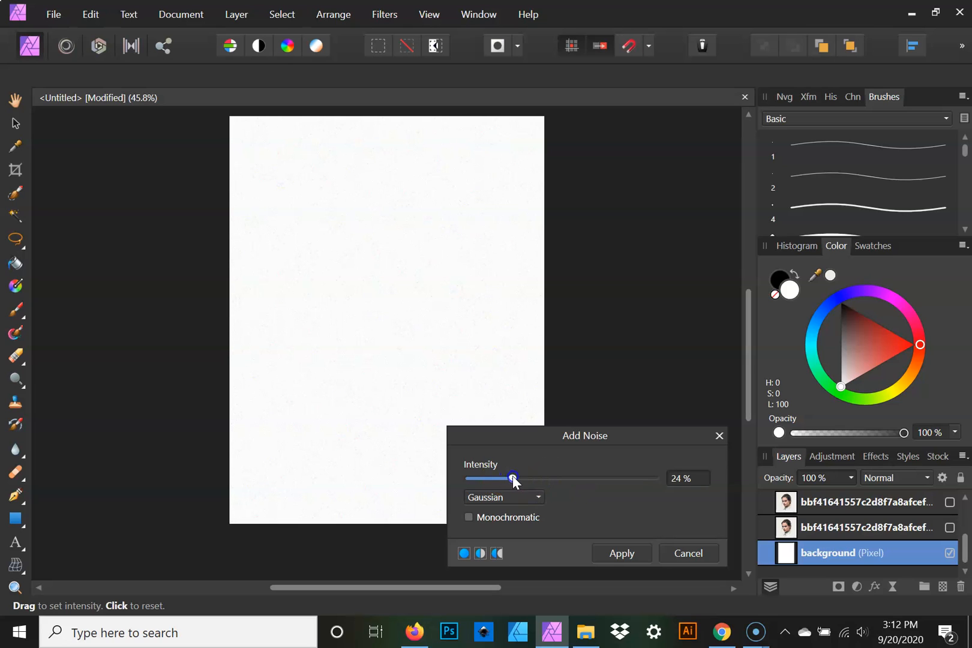
pyautogui.moveTo(513, 479); pyautogui.dragTo(515, 478)
pyautogui.click(618, 552)
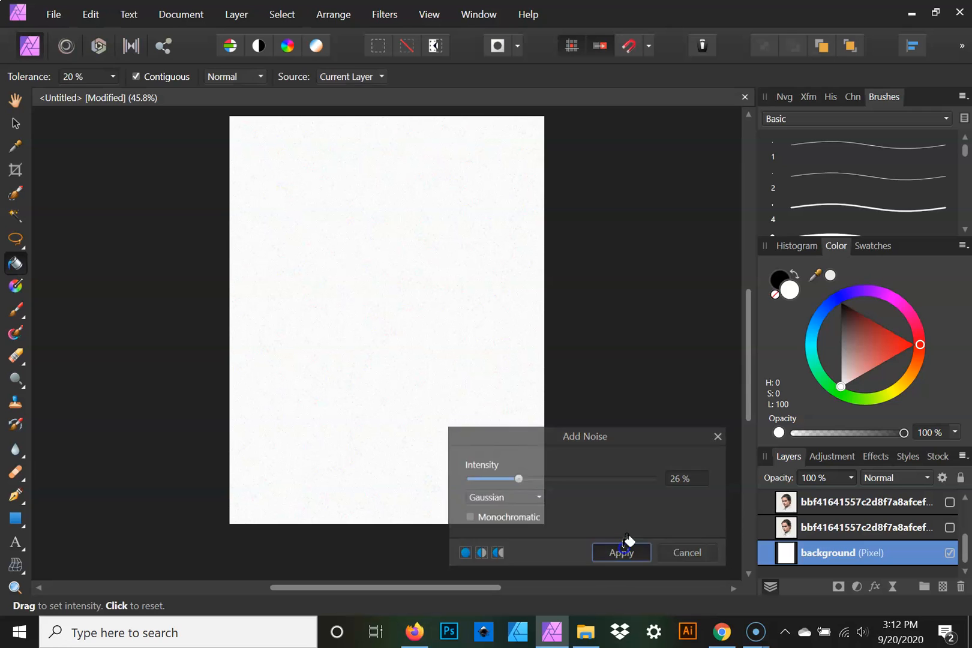
# Step: Show the upper portrait layer and draw a freehand selection around the face from the forehead to the chin
pyautogui.click(949, 503)
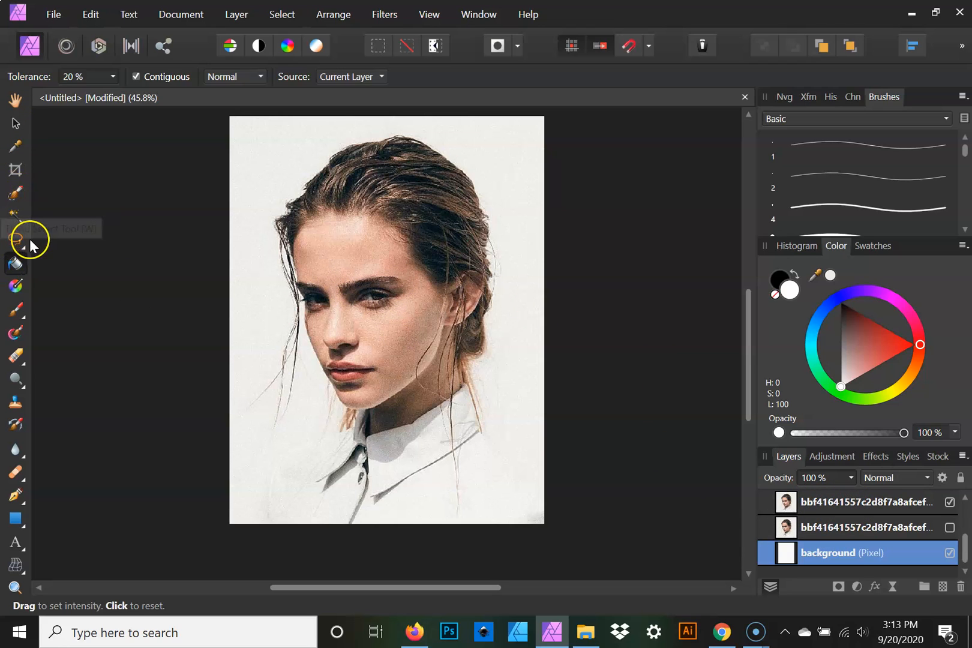
pyautogui.click(17, 200)
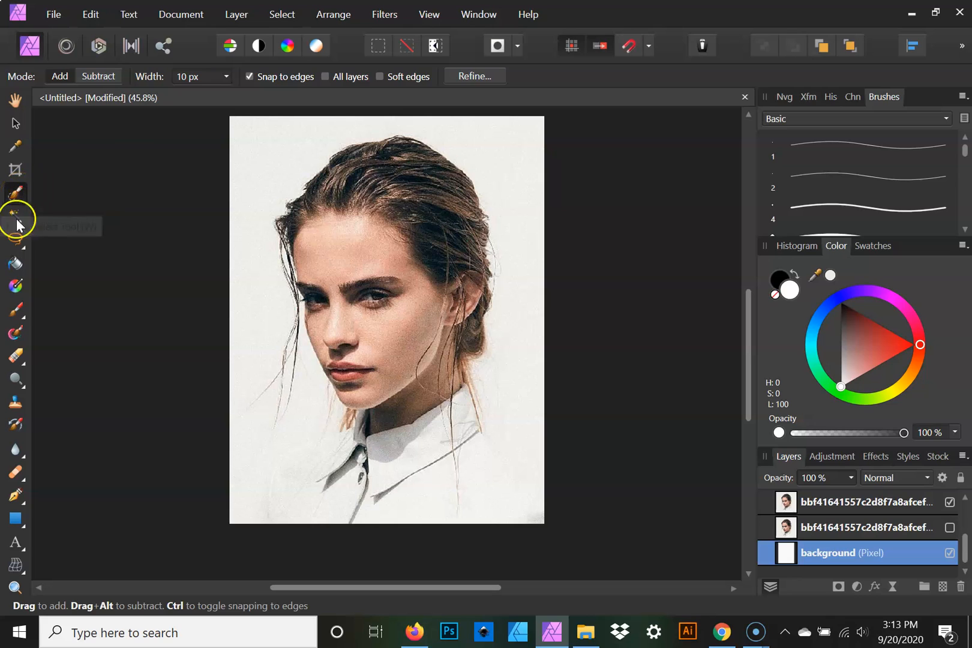
pyautogui.click(21, 239)
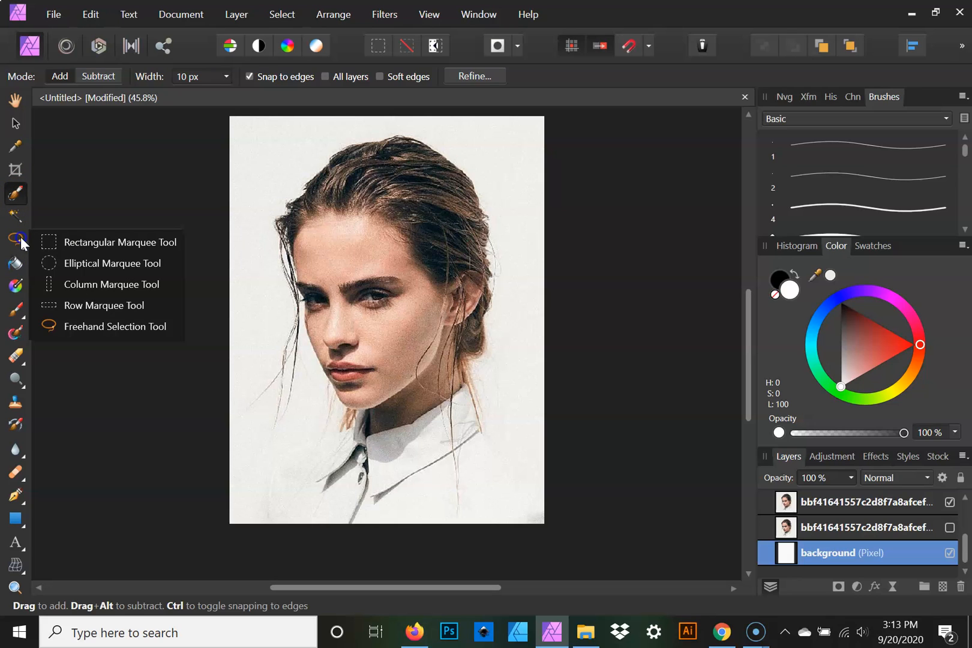
pyautogui.click(59, 327)
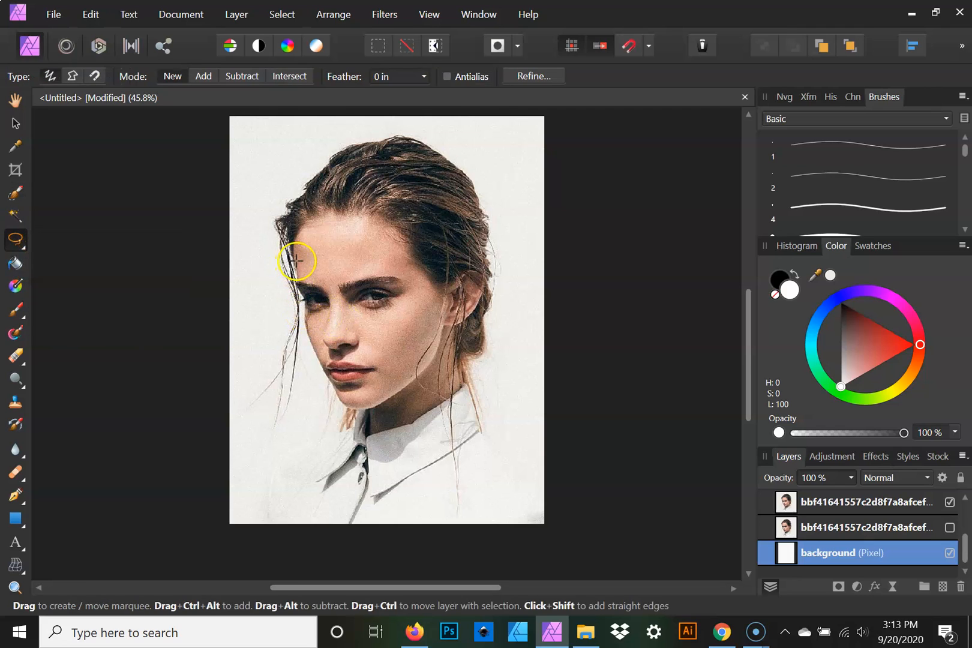
pyautogui.moveTo(296, 267)
pyautogui.mouseDown()
pyautogui.moveTo(354, 247)
pyautogui.moveTo(393, 259)
pyautogui.moveTo(415, 279)
pyautogui.moveTo(423, 332)
pyautogui.moveTo(415, 353)
pyautogui.moveTo(390, 384)
pyautogui.moveTo(345, 400)
pyautogui.mouseUp()
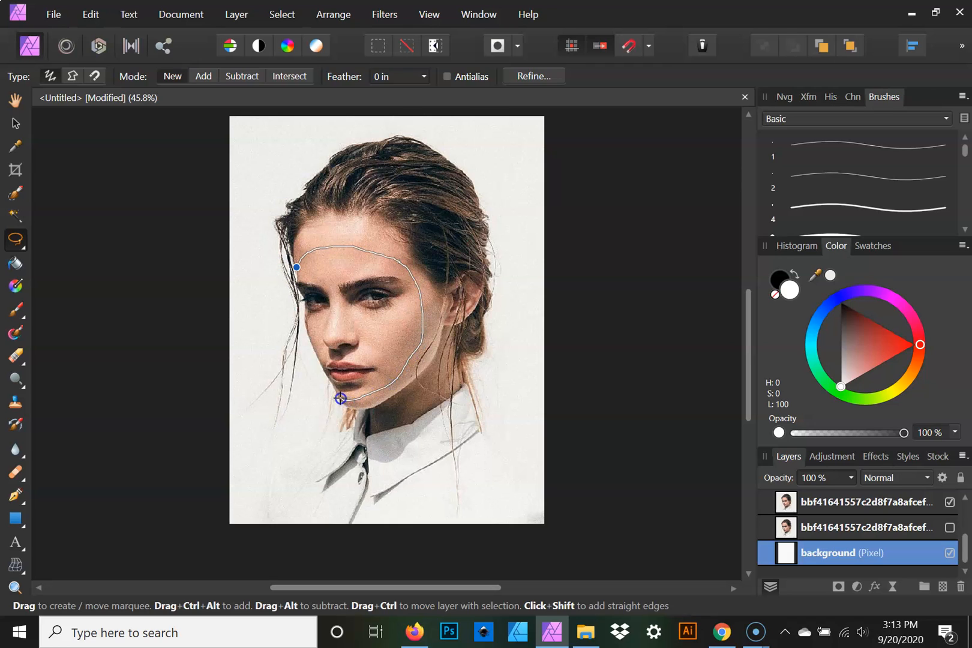
pyautogui.moveTo(329, 369); pyautogui.dragTo(311, 325)
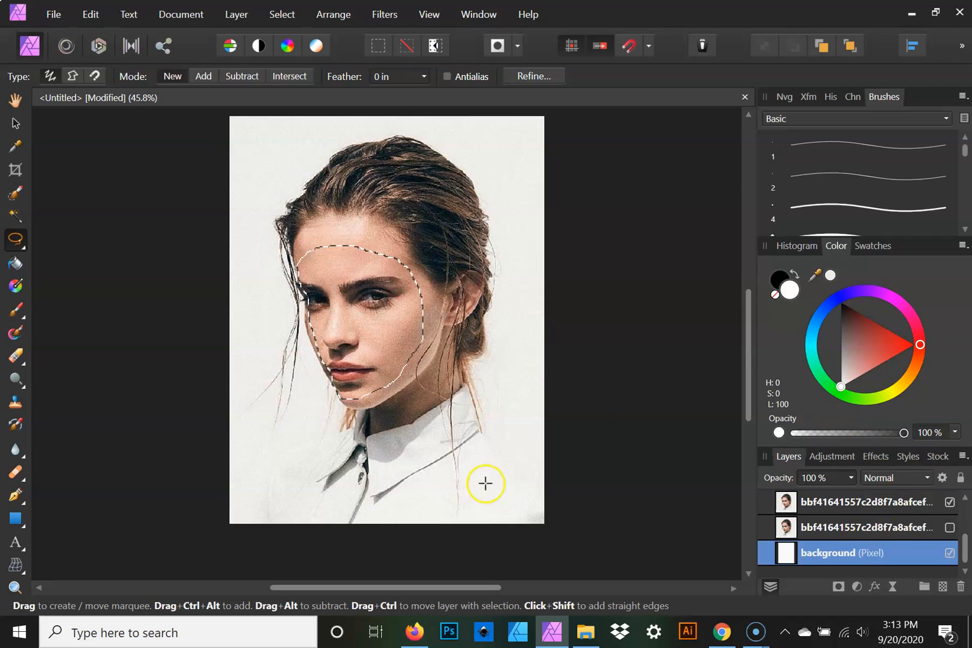
# Step: Adjust the face selection along the outer cheek edge with the Selection Brush at 10 px width
pyautogui.click(12, 196)
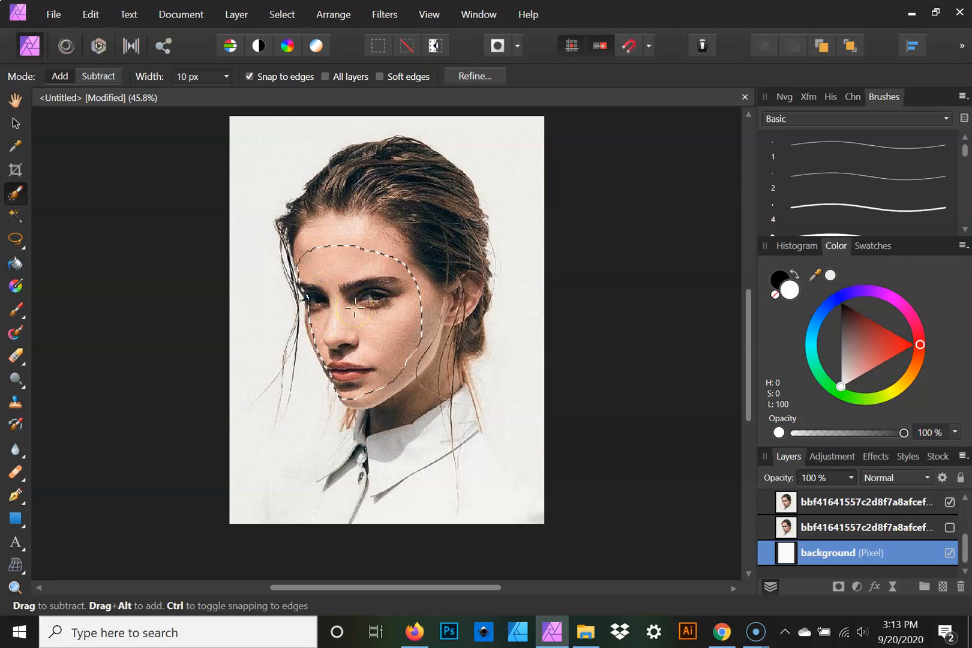
pyautogui.click(95, 76)
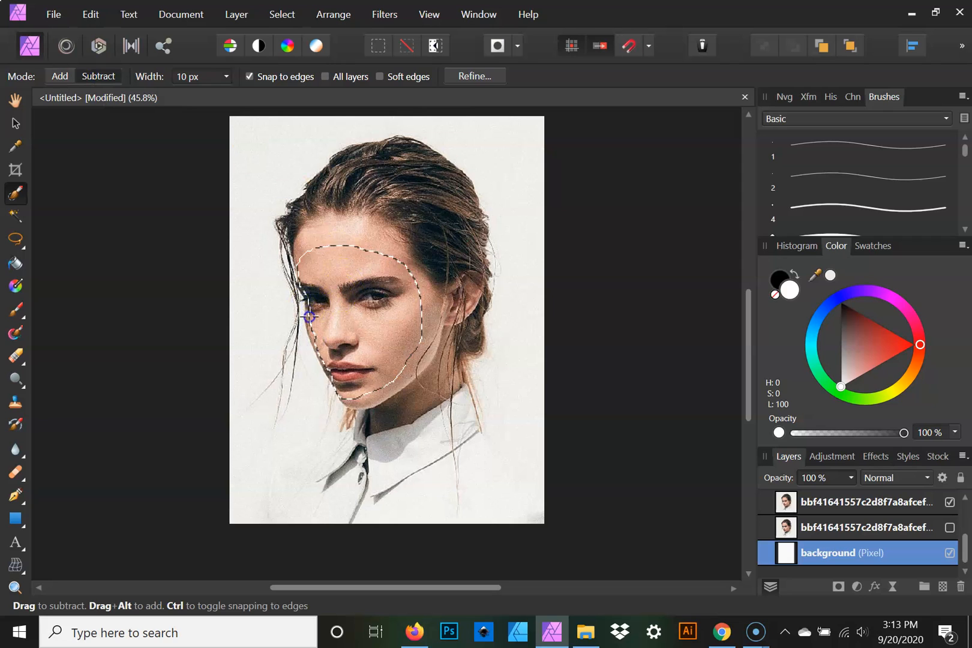
pyautogui.click(60, 76)
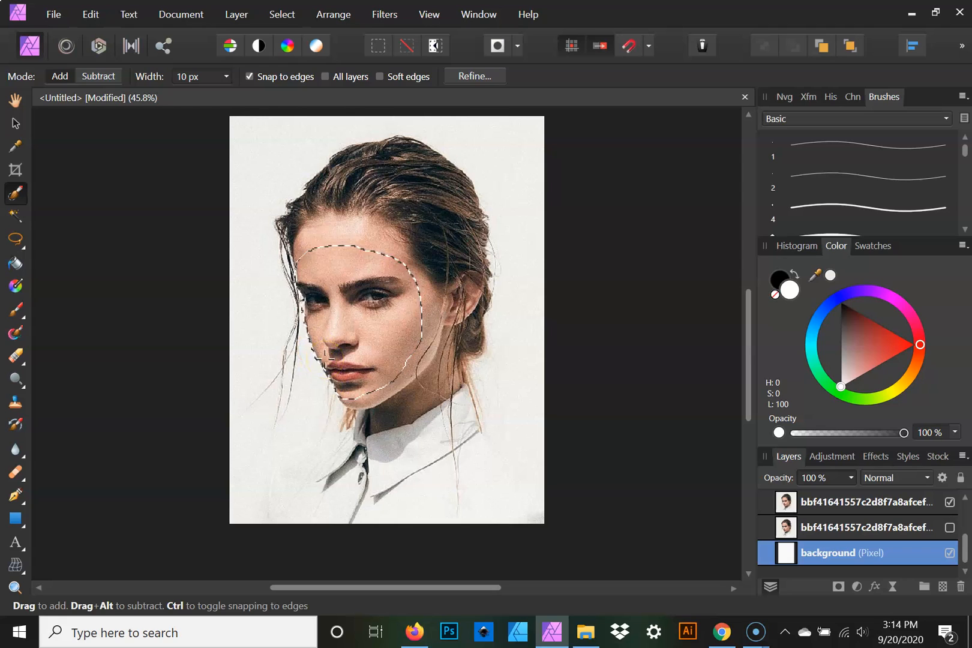
pyautogui.click(16, 125)
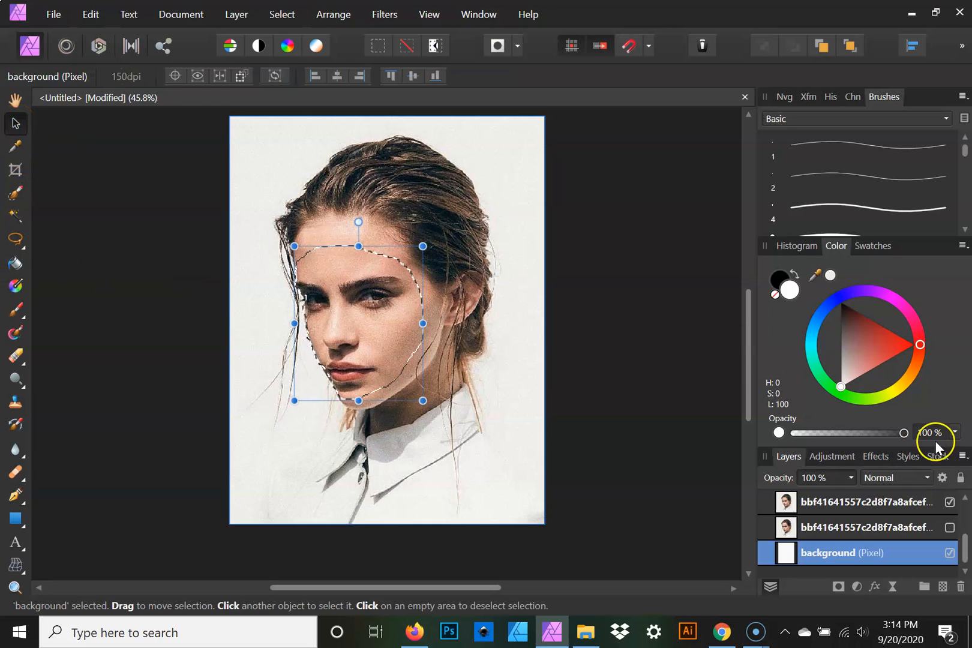
# Step: Rasterize the upper portrait layer and duplicate the selected face area onto its own layer
pyautogui.click(880, 506)
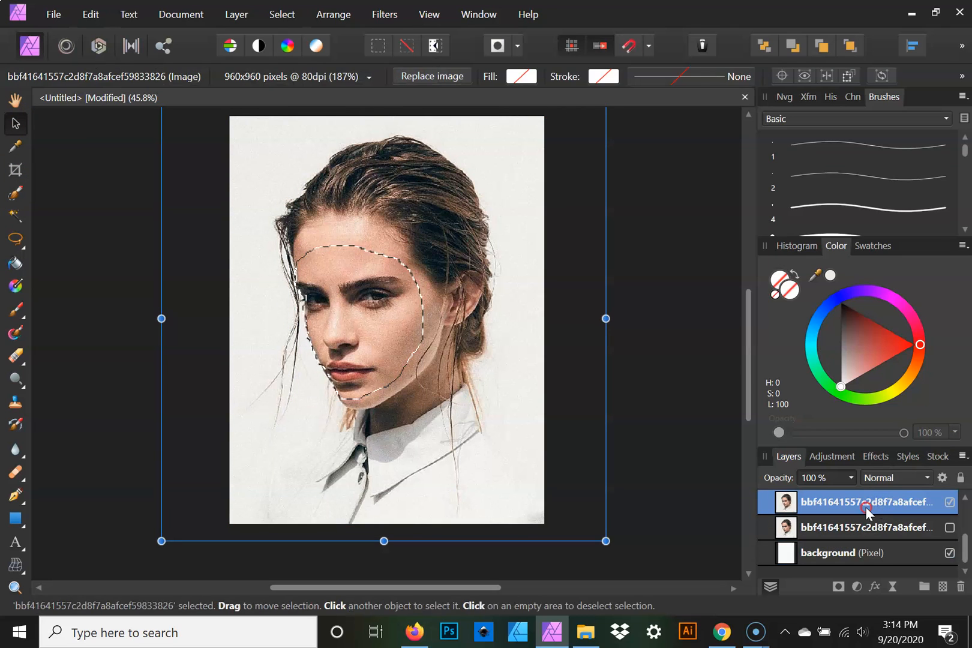
pyautogui.rightClick(867, 506)
pyautogui.click(837, 373)
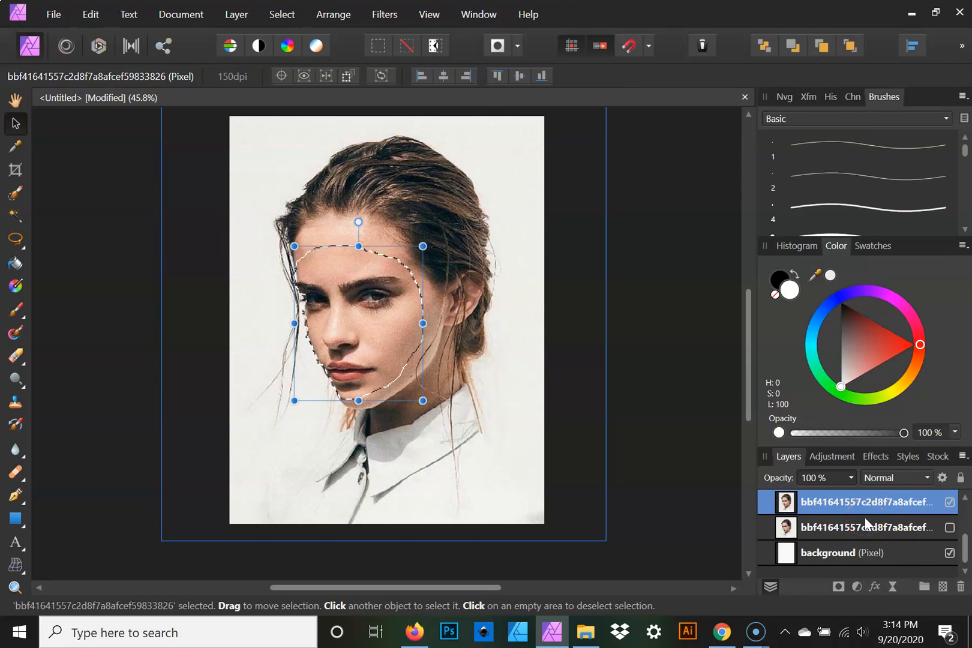
pyautogui.hotkey('ctrl', 'j')
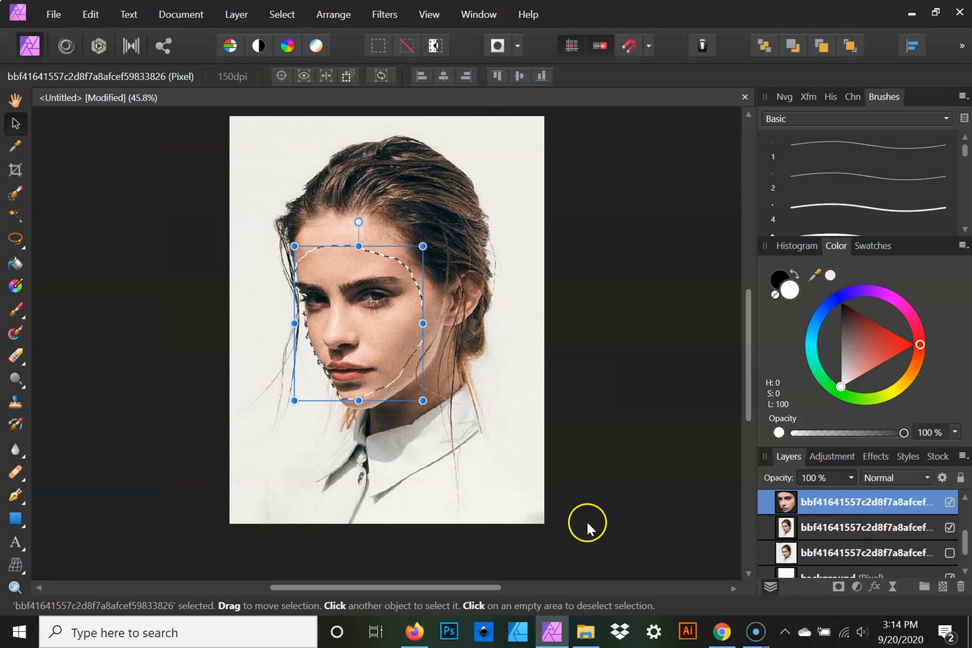
# Step: Try moving the face cut-out away from the head, and put it back in its original position
pyautogui.click(386, 324)
pyautogui.moveTo(384, 322); pyautogui.dragTo(365, 324)
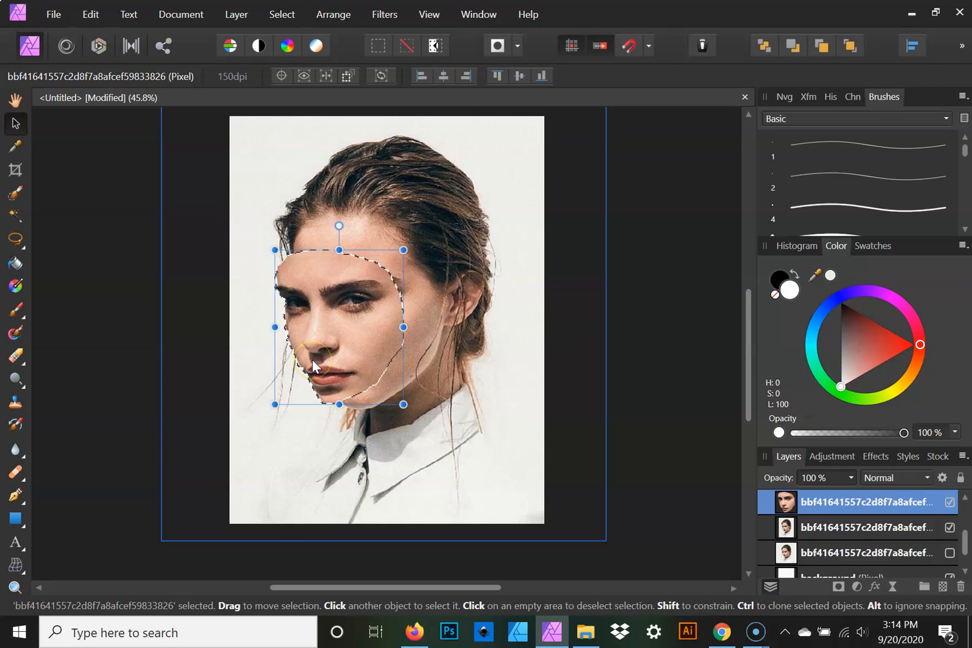
pyautogui.moveTo(312, 359); pyautogui.dragTo(331, 356)
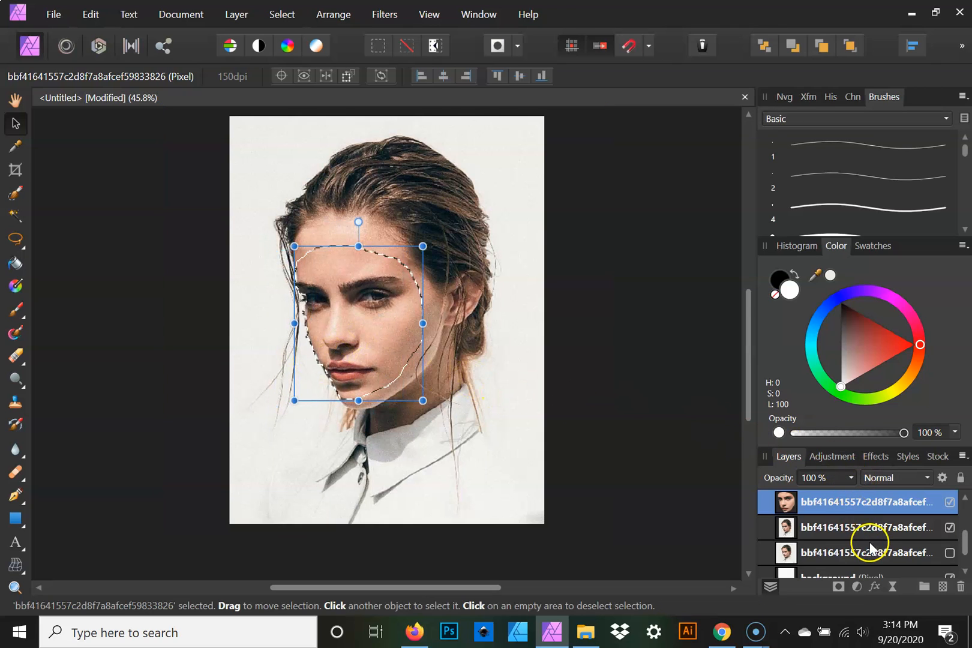
# Step: Add a pixel layer beneath the face cut-out and flood fill the face selection with magenta (H 321, S 89, L 39)
pyautogui.click(929, 531)
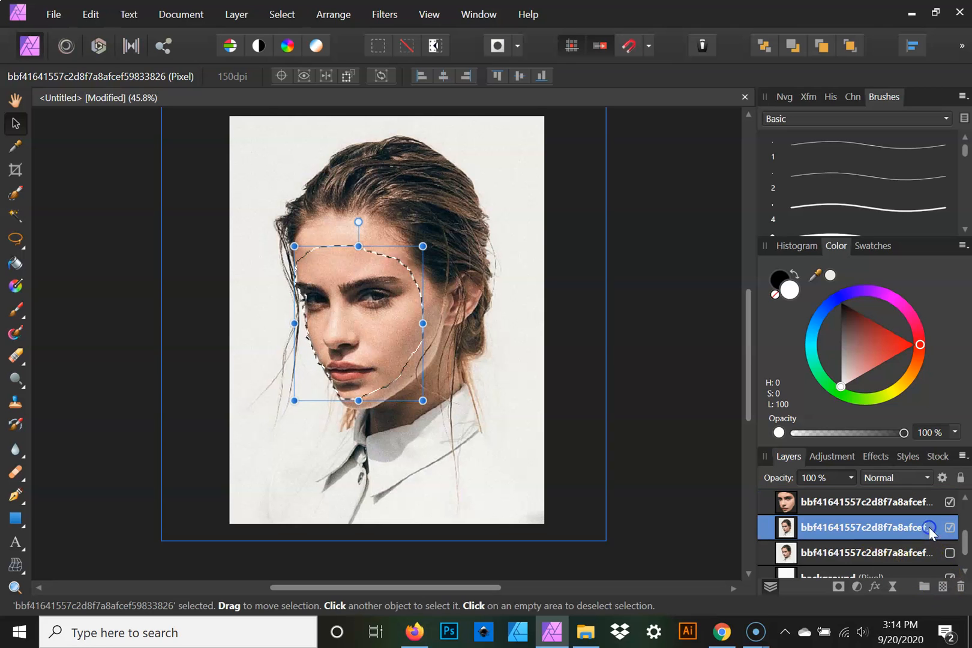
pyautogui.click(941, 593)
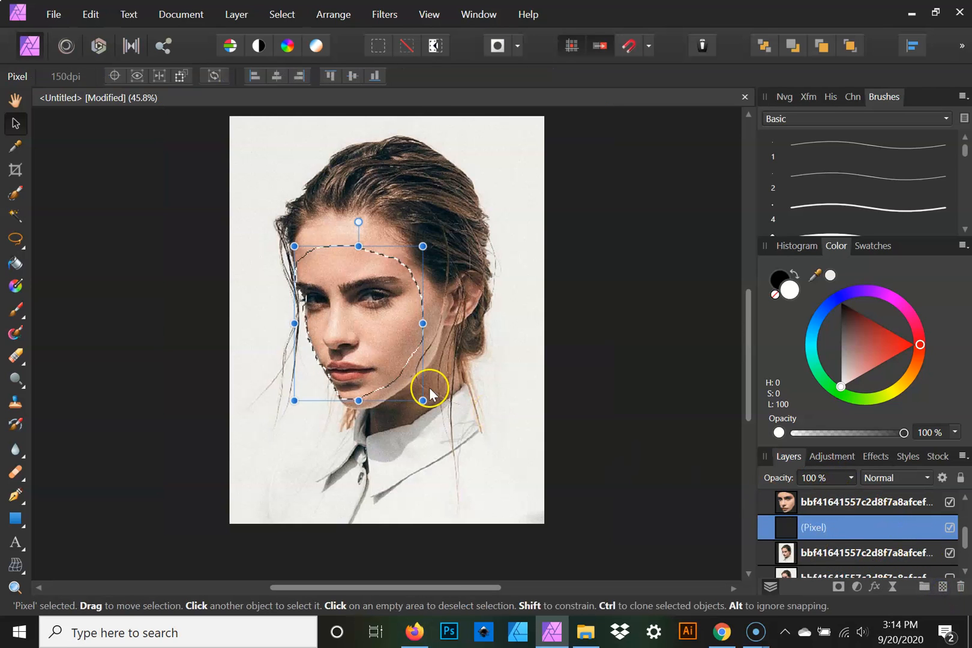
pyautogui.click(15, 263)
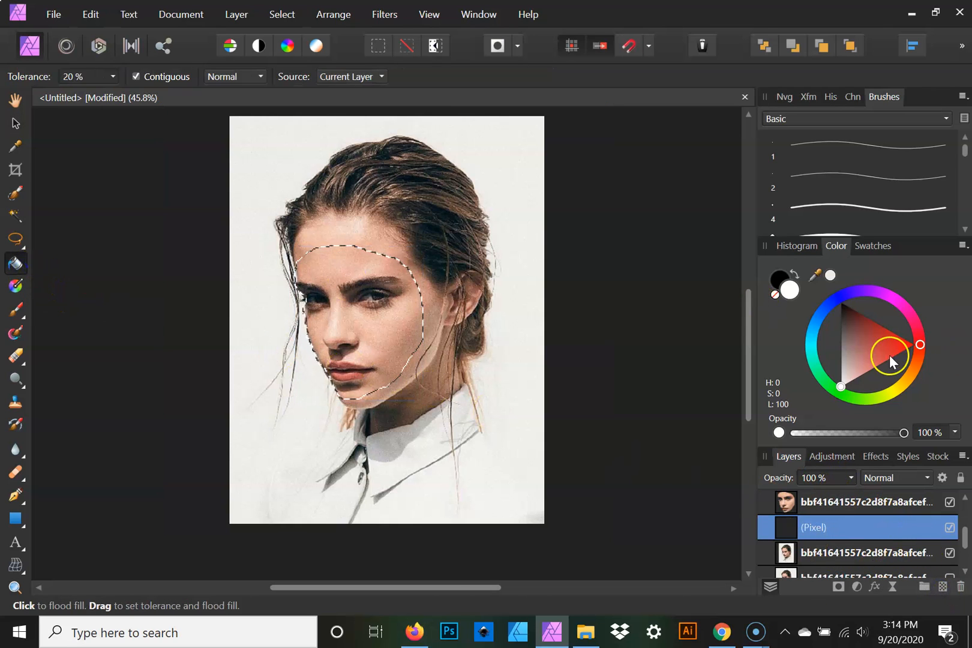
pyautogui.click(871, 321)
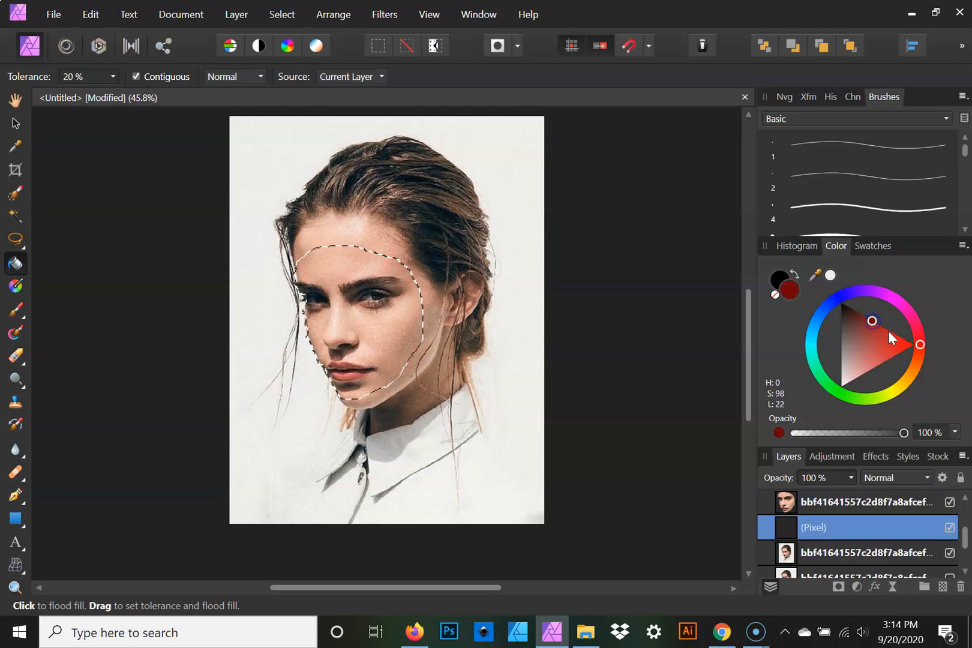
pyautogui.moveTo(927, 353)
pyautogui.mouseDown()
pyautogui.moveTo(911, 377)
pyautogui.moveTo(924, 312)
pyautogui.moveTo(880, 321)
pyautogui.mouseUp()
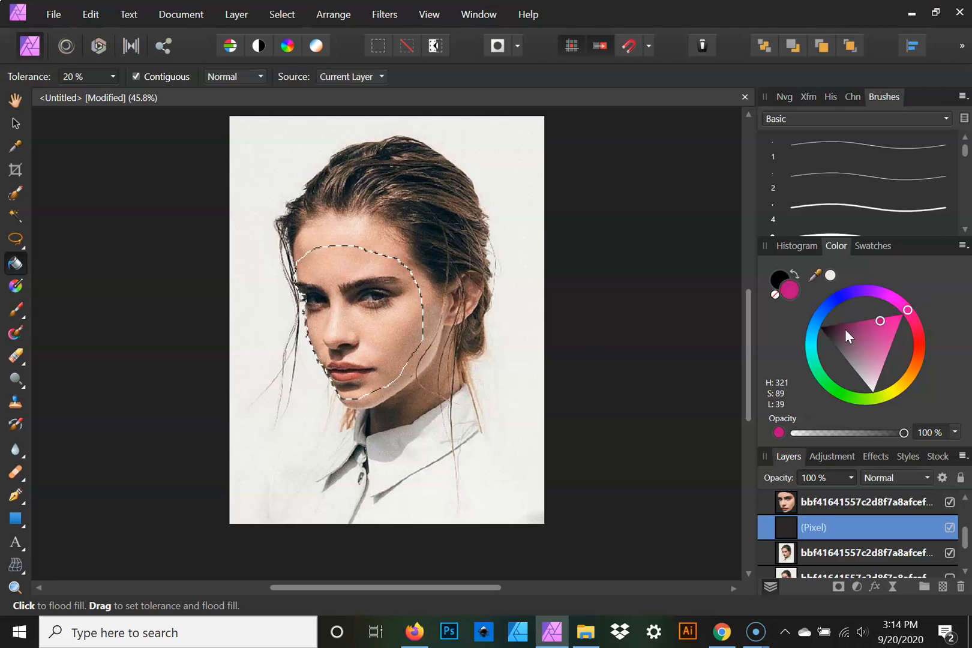
pyautogui.click(402, 316)
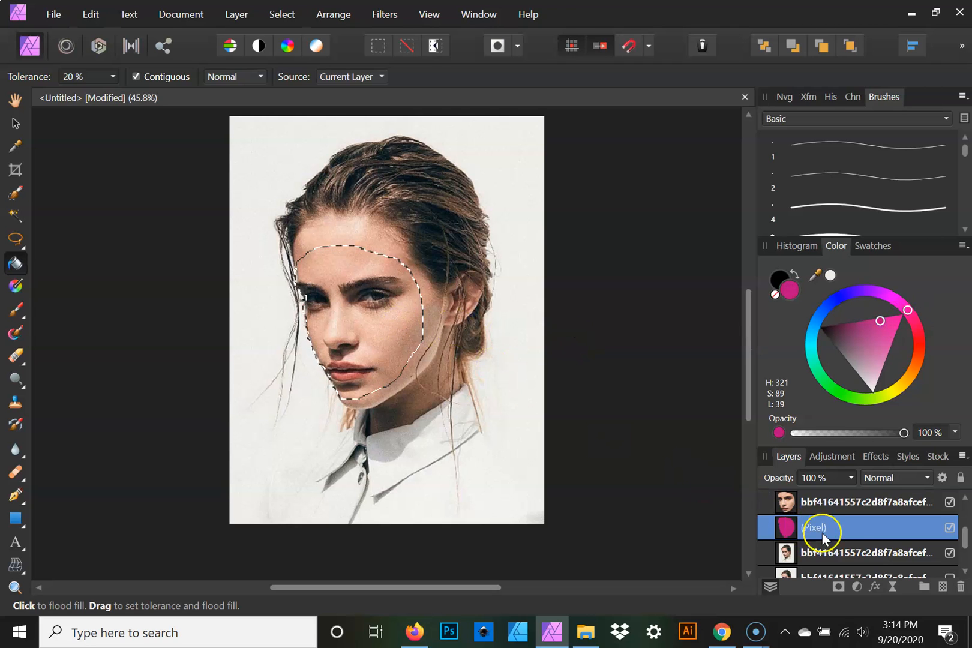
# Step: Clear the selection and shift the visible face cut-out sideways off the head, exposing a magenta crescent along the ear-side cheek
pyautogui.click(949, 503)
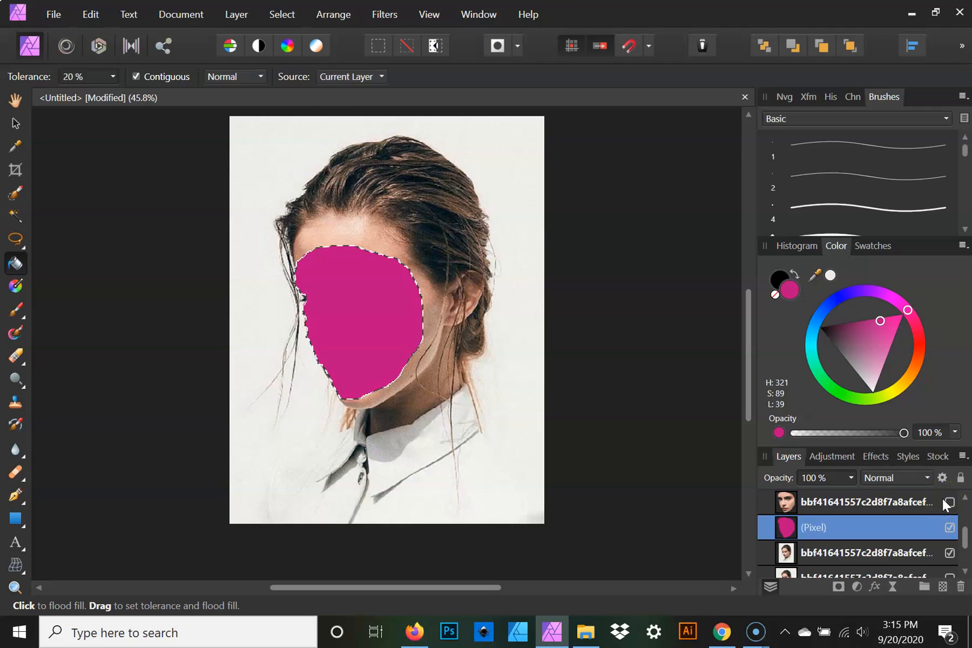
pyautogui.hotkey('ctrl', 'd')
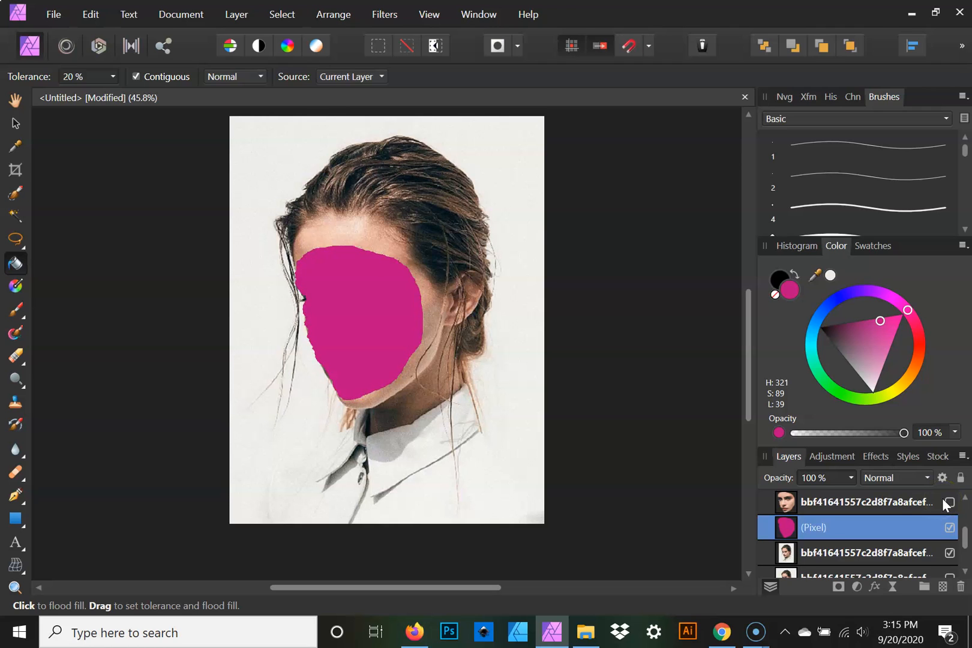
pyautogui.click(15, 123)
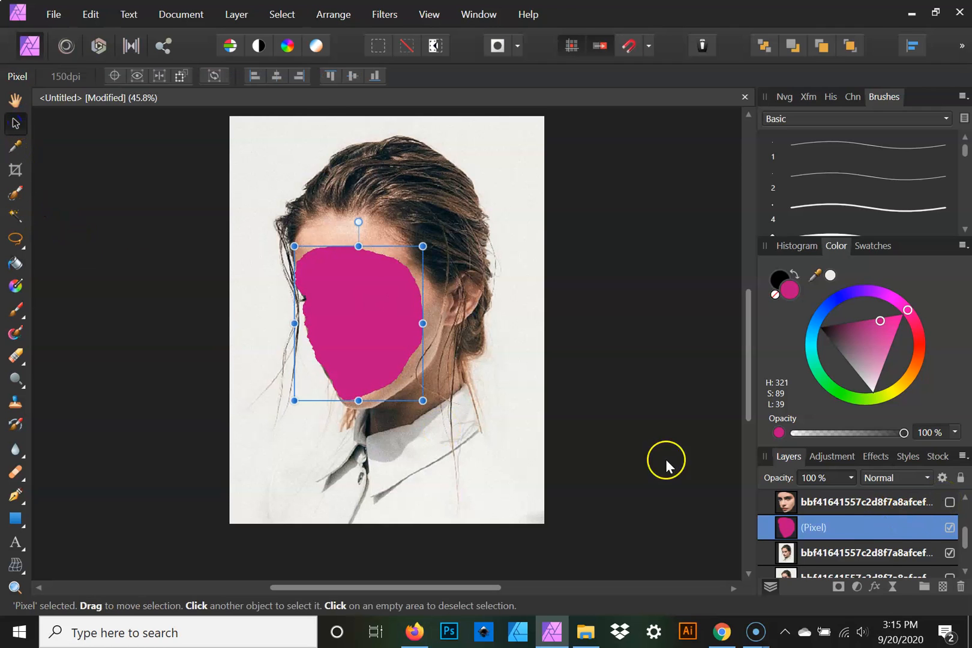
pyautogui.click(847, 504)
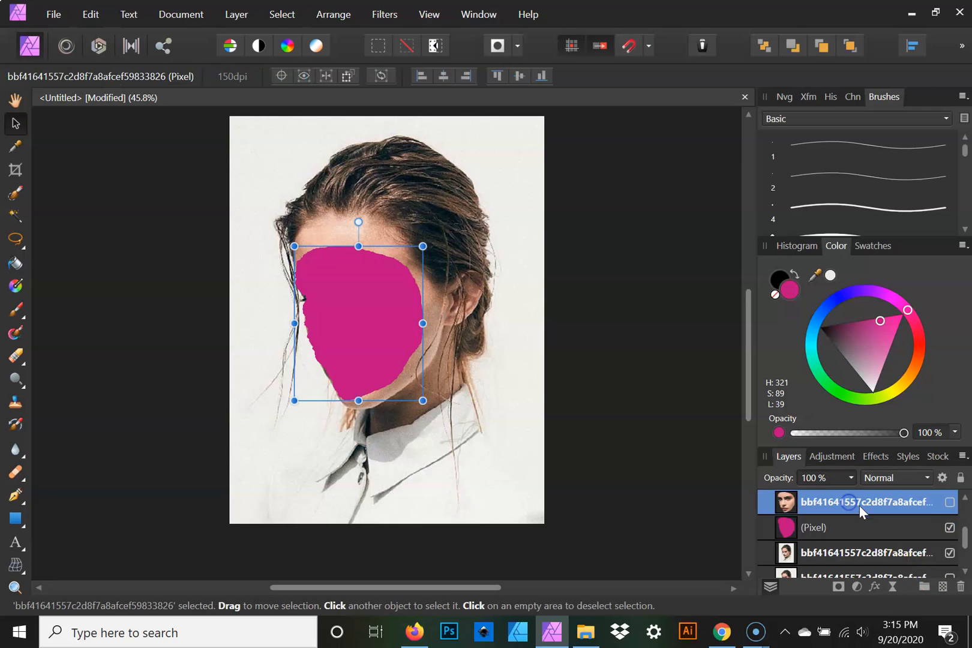
pyautogui.click(949, 504)
pyautogui.moveTo(383, 315); pyautogui.dragTo(361, 315)
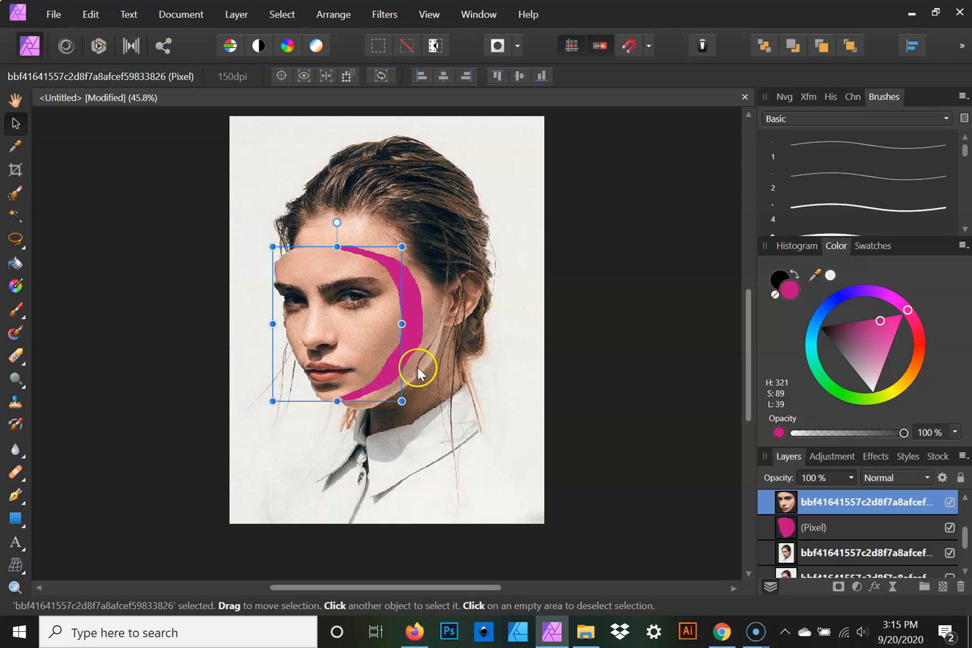
pyautogui.click(866, 526)
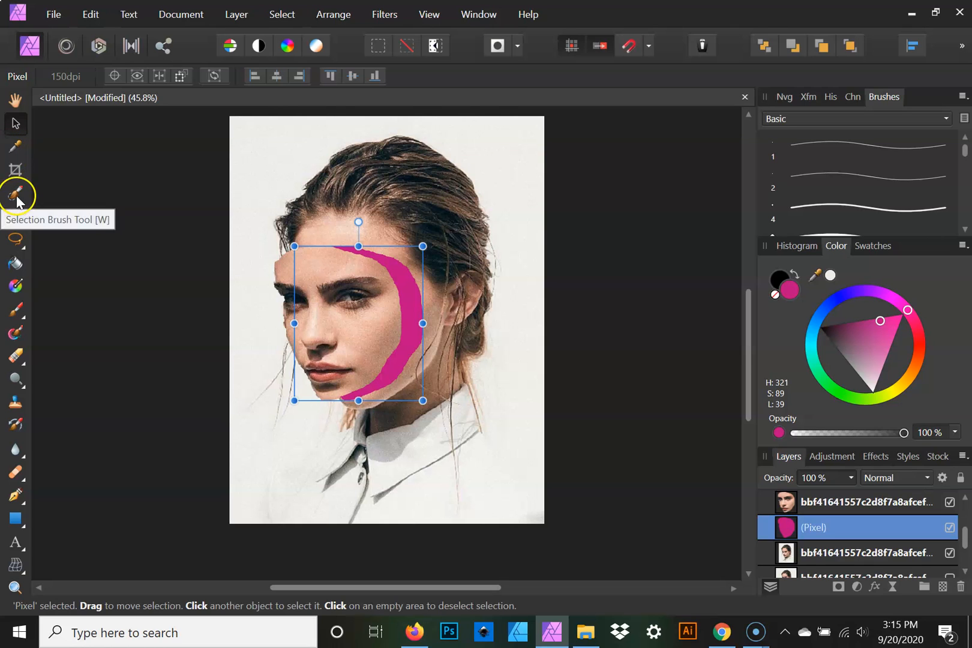
pyautogui.click(16, 216)
pyautogui.click(413, 293)
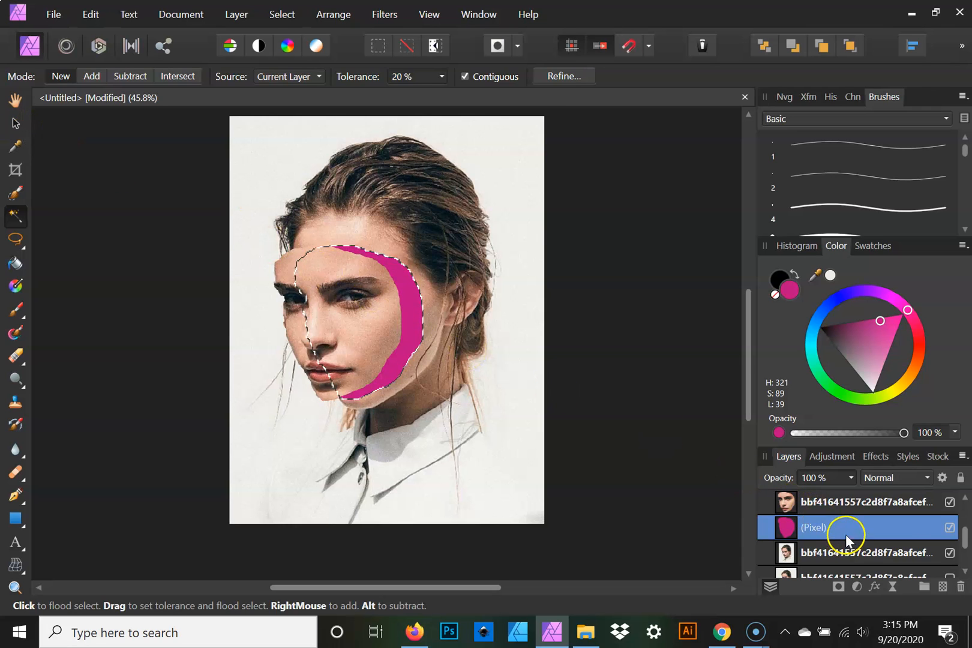
pyautogui.click(16, 123)
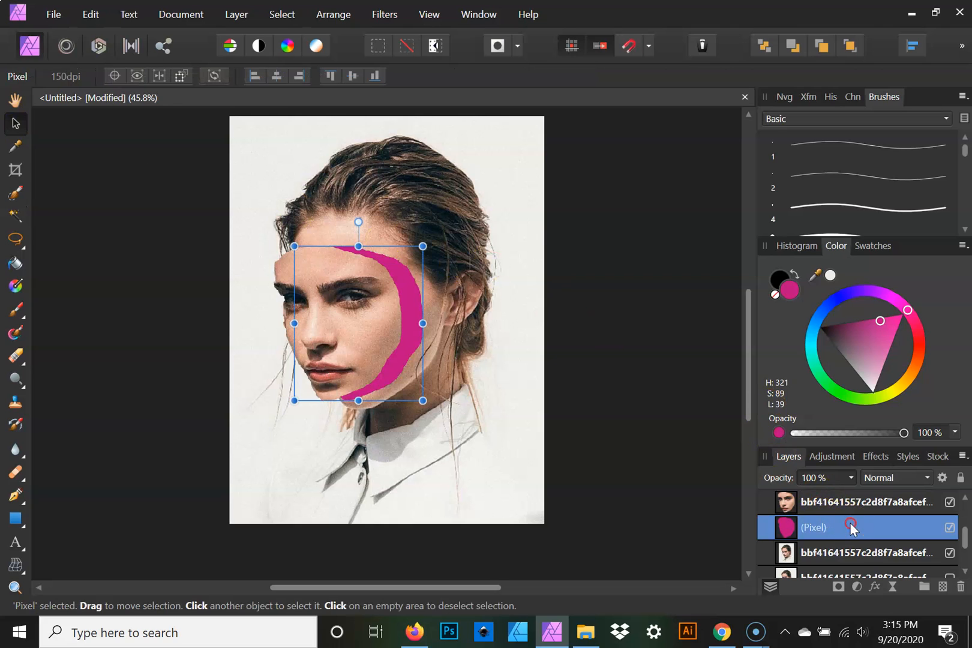
# Step: Duplicate the magenta face-shape layer and flood fill the upper copy with red (H 4, S 89, L 39)
pyautogui.rightClick(849, 524)
pyautogui.click(820, 239)
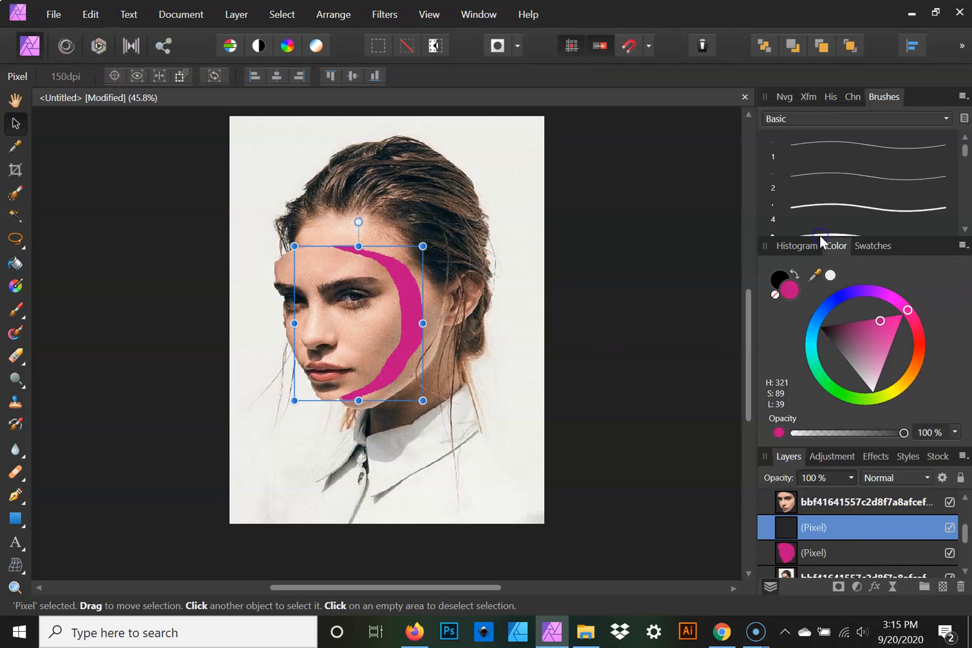
pyautogui.click(15, 263)
pyautogui.click(918, 348)
pyautogui.moveTo(924, 346); pyautogui.dragTo(924, 351)
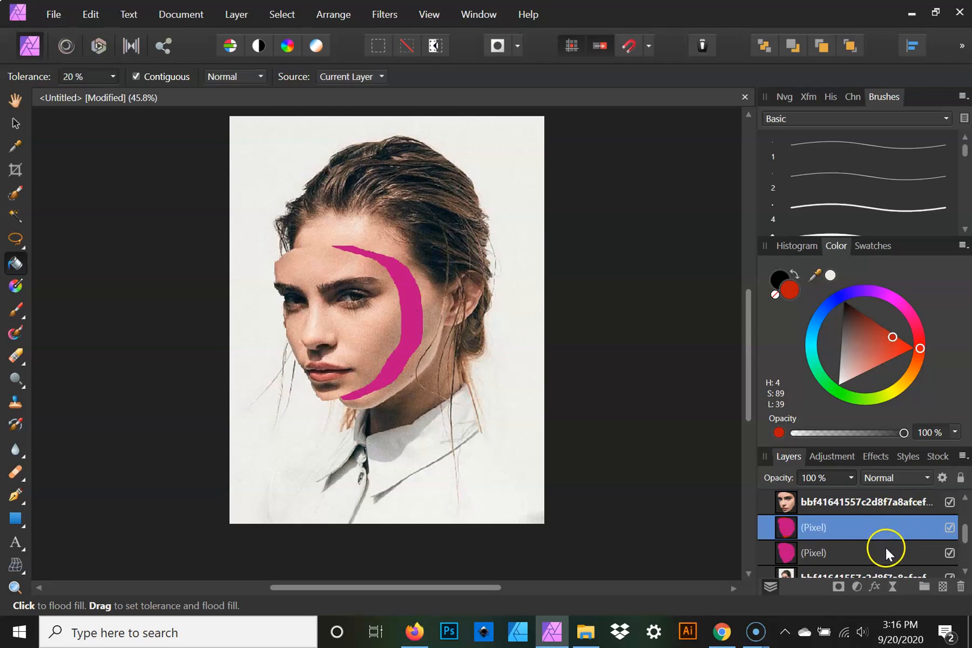
pyautogui.click(418, 299)
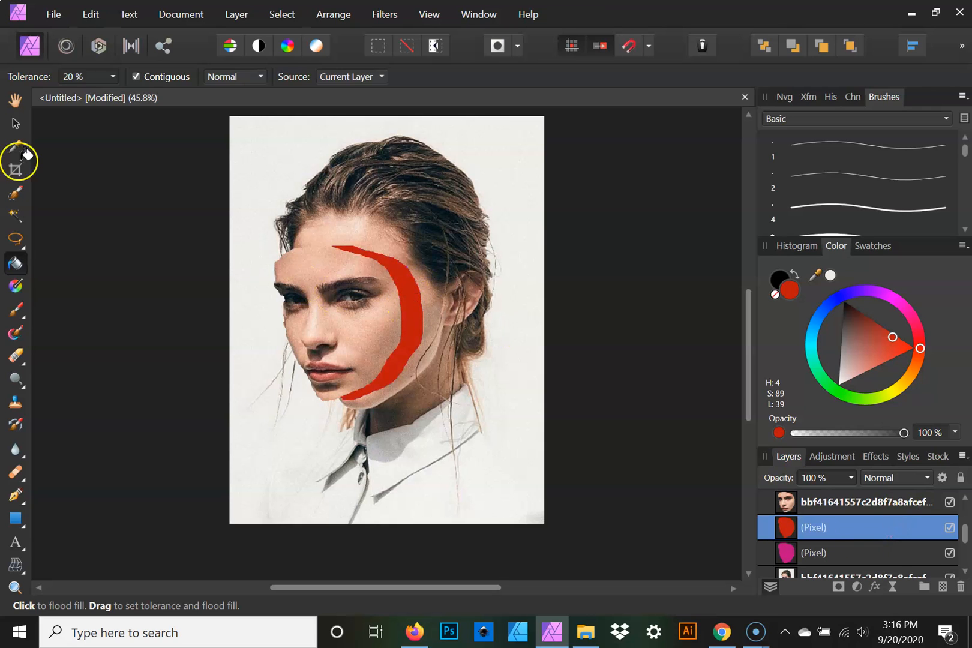
# Step: Scale the red face shape down slightly from its corners to expose a thin magenta rim along the cheek
pyautogui.click(13, 127)
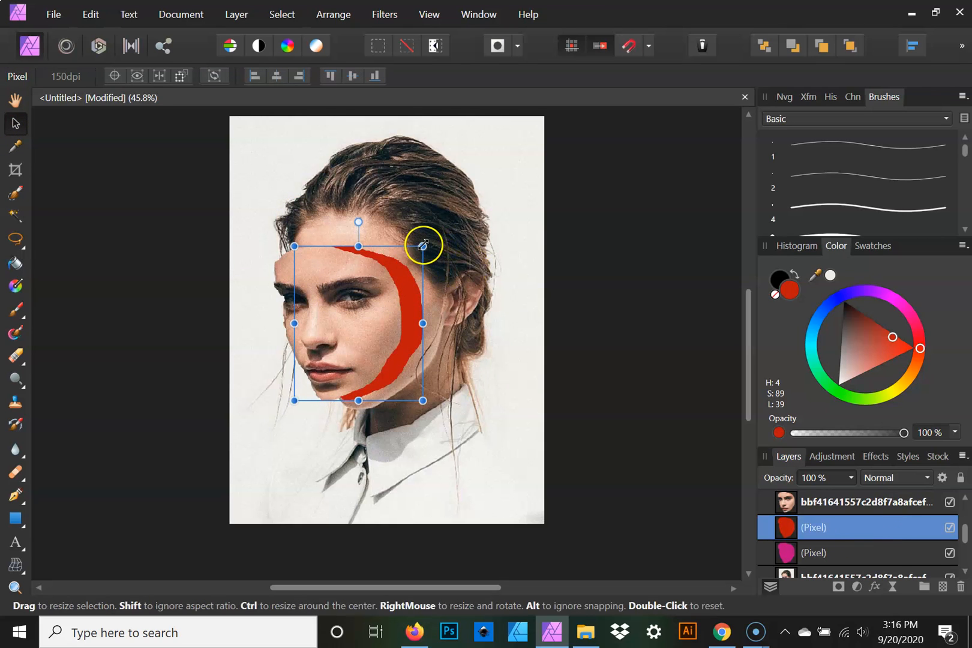
pyautogui.moveTo(423, 246); pyautogui.dragTo(418, 251)
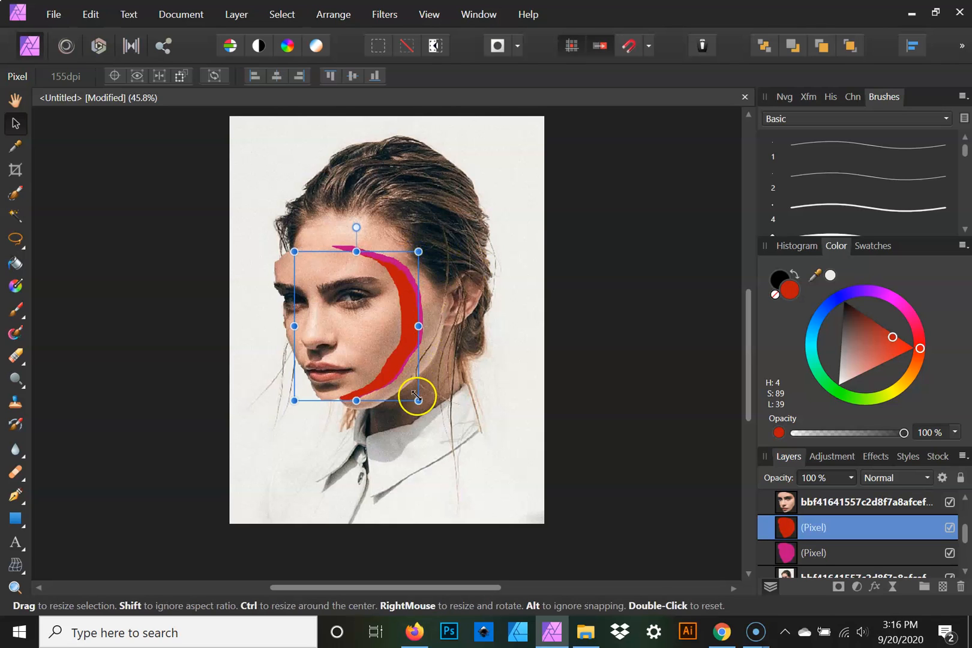
pyautogui.moveTo(417, 398); pyautogui.dragTo(418, 398)
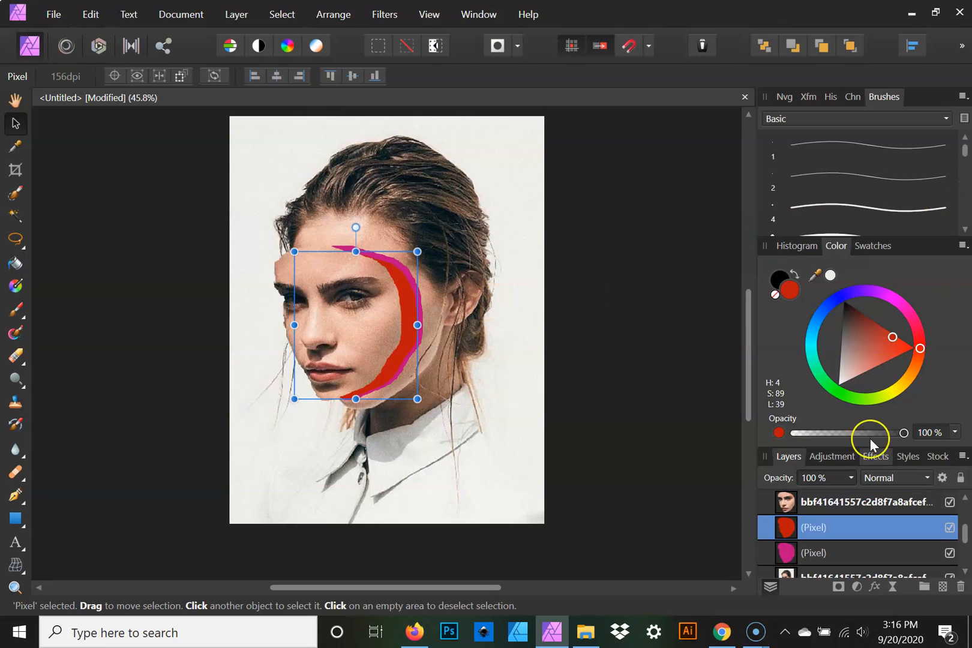
# Step: Stretch the red face shape slightly upward at the forehead and outward at the cheek, narrowing the magenta rim
pyautogui.click(790, 97)
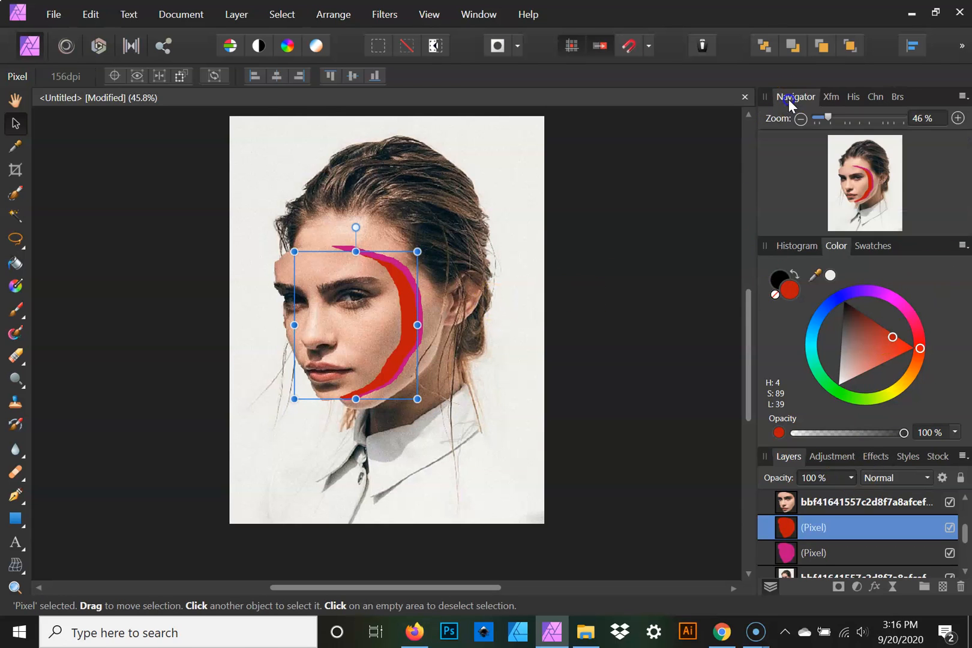
pyautogui.click(959, 118)
pyautogui.click(958, 119)
pyautogui.click(958, 118)
pyautogui.moveTo(627, 219); pyautogui.dragTo(637, 322)
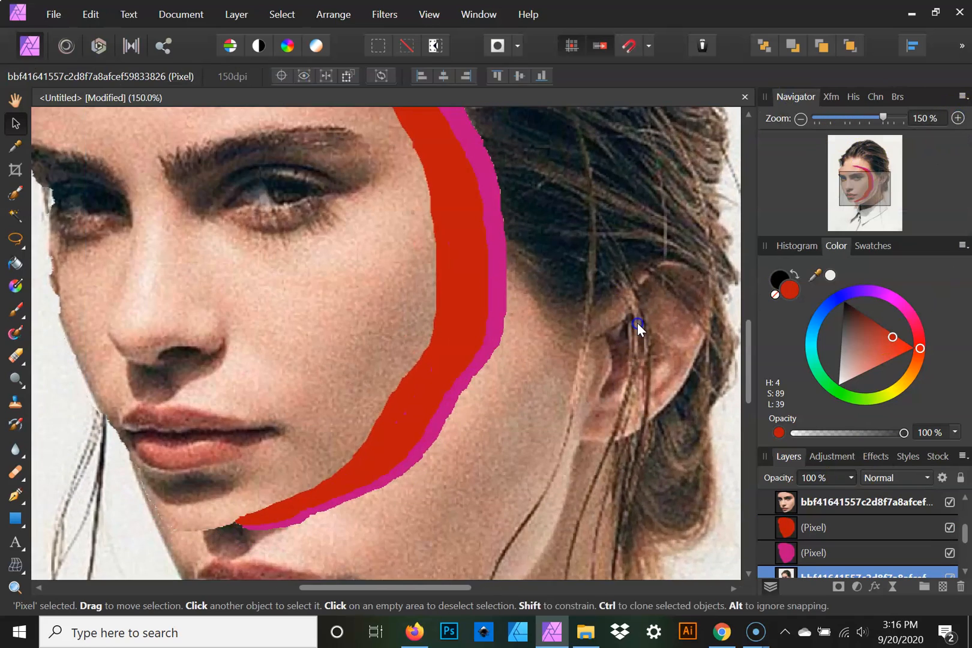
pyautogui.hotkey('ctrl', 'z')
pyautogui.press('space')
pyautogui.moveTo(547, 296); pyautogui.dragTo(549, 429)
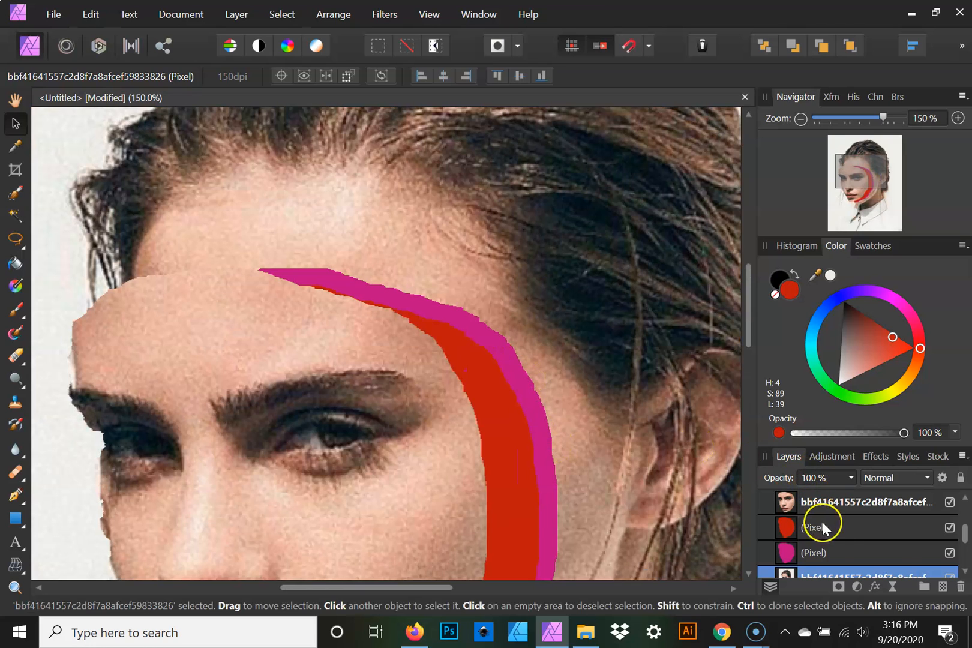
pyautogui.click(840, 529)
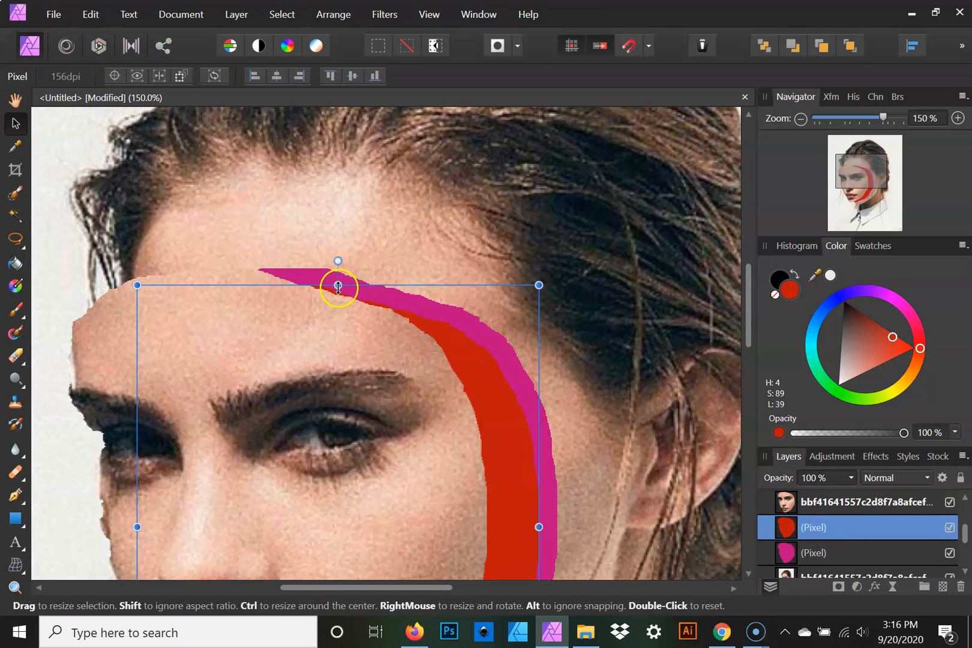
pyautogui.moveTo(339, 288); pyautogui.dragTo(337, 278)
pyautogui.scroll(-5, 477, 335)
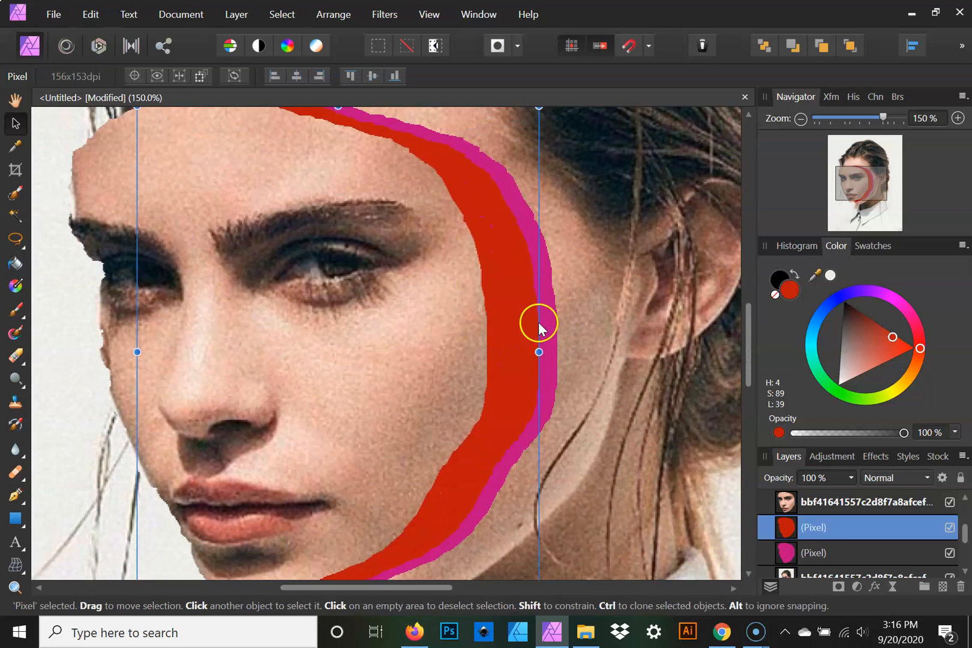
pyautogui.moveTo(542, 352); pyautogui.dragTo(541, 352)
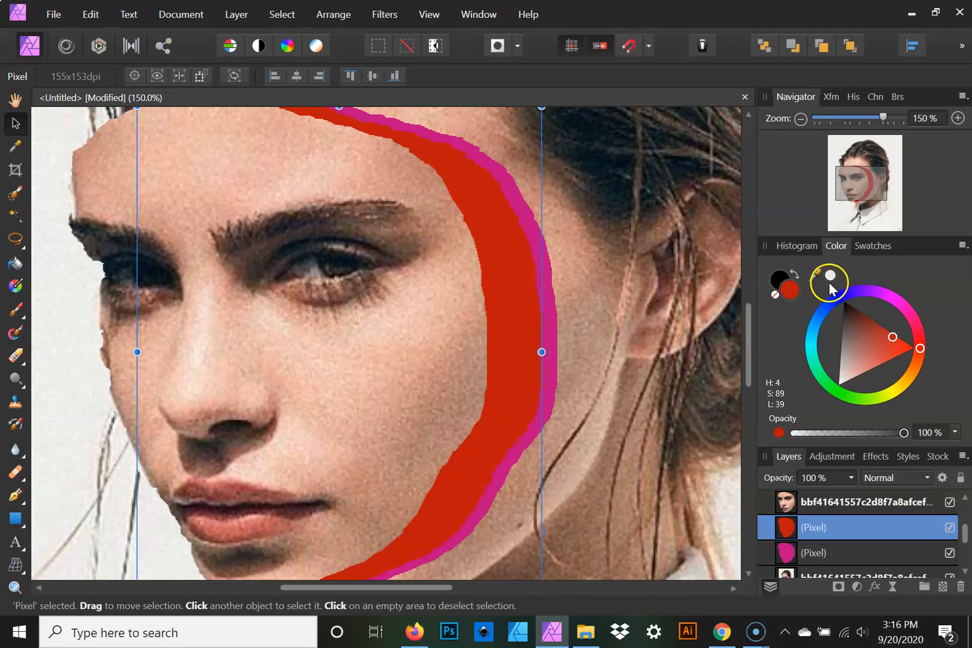
# Step: Sample the magenta from the rim and flood fill the red face shape with it
pyautogui.moveTo(830, 274); pyautogui.dragTo(546, 337)
pyautogui.click(830, 276)
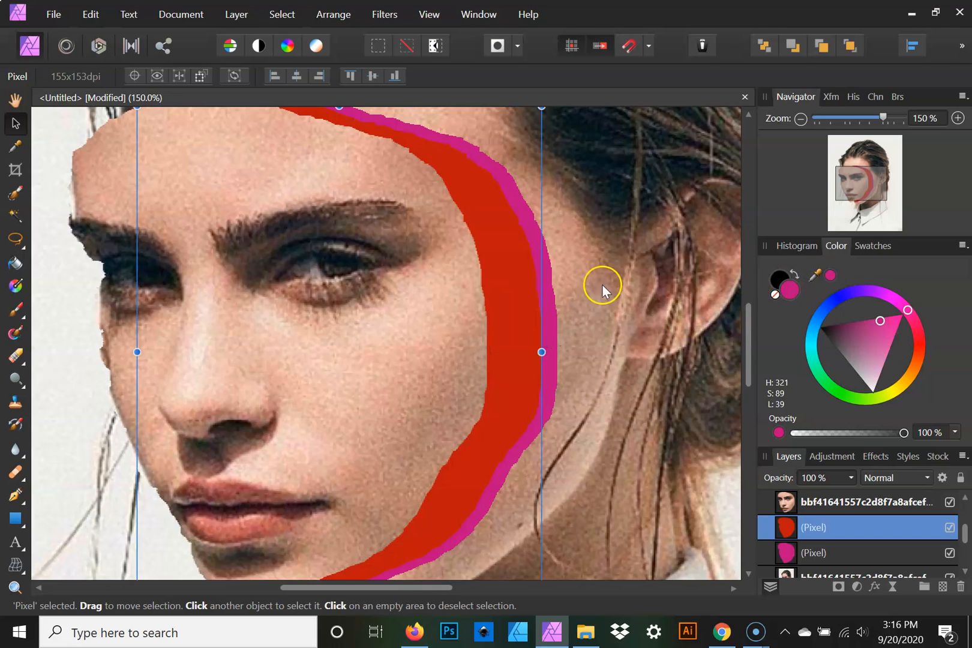
pyautogui.click(15, 264)
pyautogui.click(520, 277)
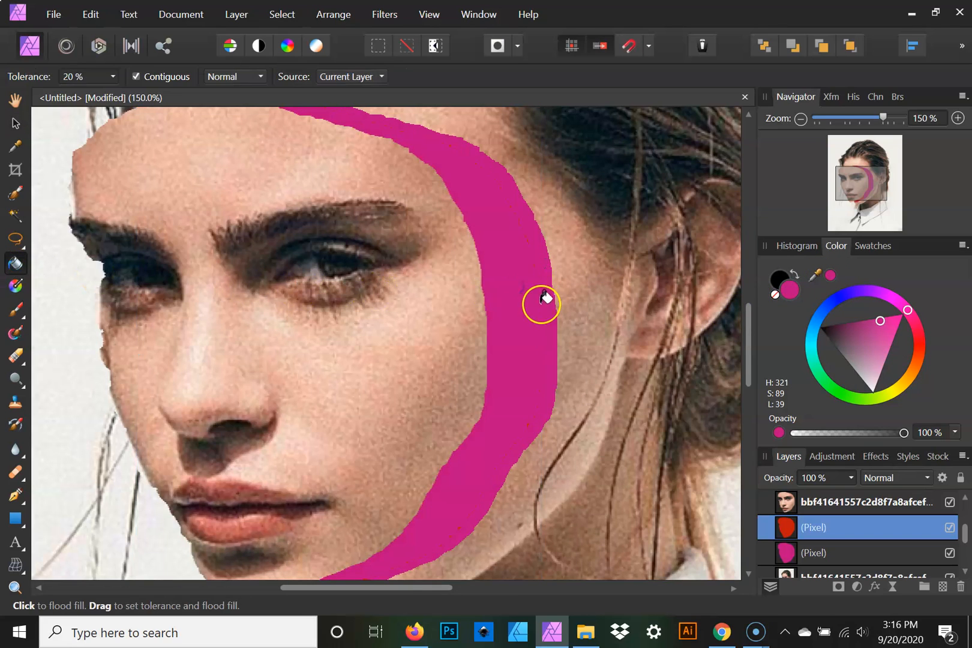
# Step: Sample a skin tone from the portrait, darken it to H 14, S 45, L 64, and fill the lower face-shape layer with it
pyautogui.click(837, 549)
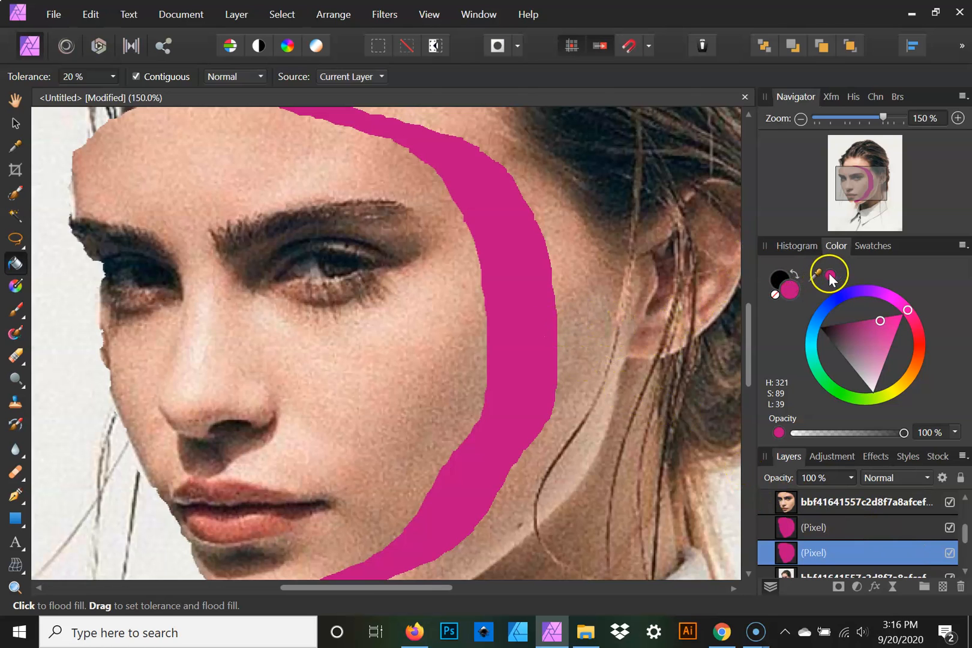
pyautogui.moveTo(765, 287)
pyautogui.mouseDown()
pyautogui.moveTo(473, 321)
pyautogui.moveTo(458, 340)
pyautogui.moveTo(547, 342)
pyautogui.moveTo(285, 372)
pyautogui.moveTo(277, 384)
pyautogui.moveTo(269, 376)
pyautogui.moveTo(278, 380)
pyautogui.mouseUp()
pyautogui.click(830, 275)
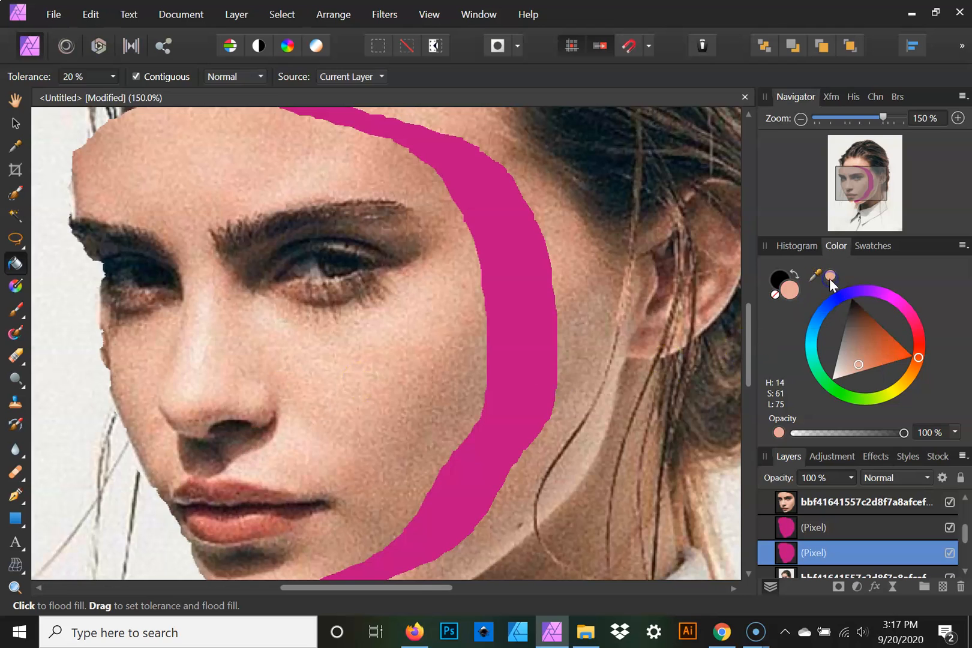
pyautogui.click(552, 318)
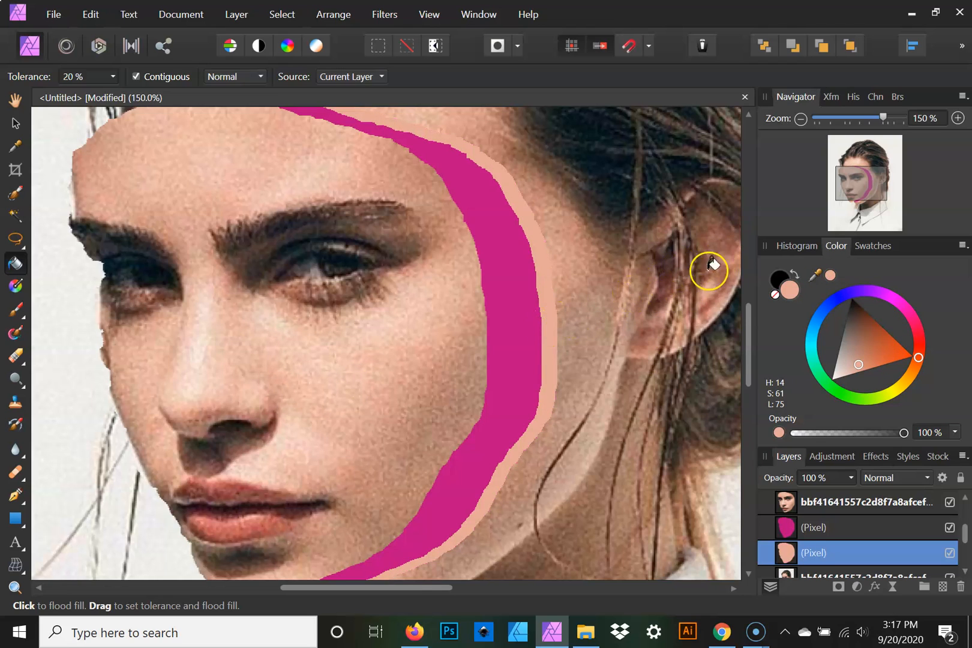
pyautogui.moveTo(852, 371); pyautogui.dragTo(862, 356)
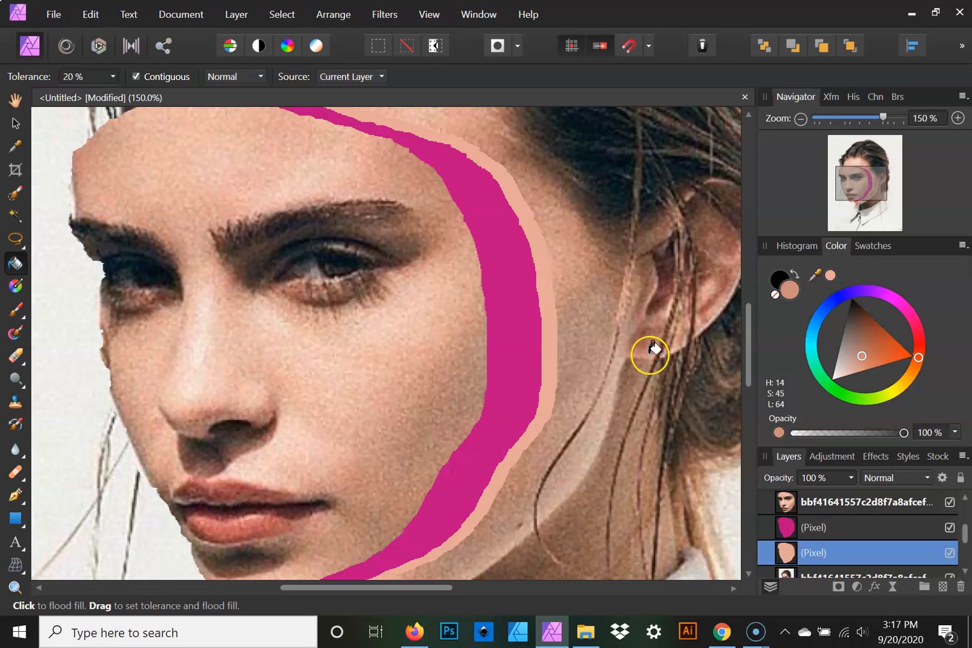
pyautogui.click(550, 348)
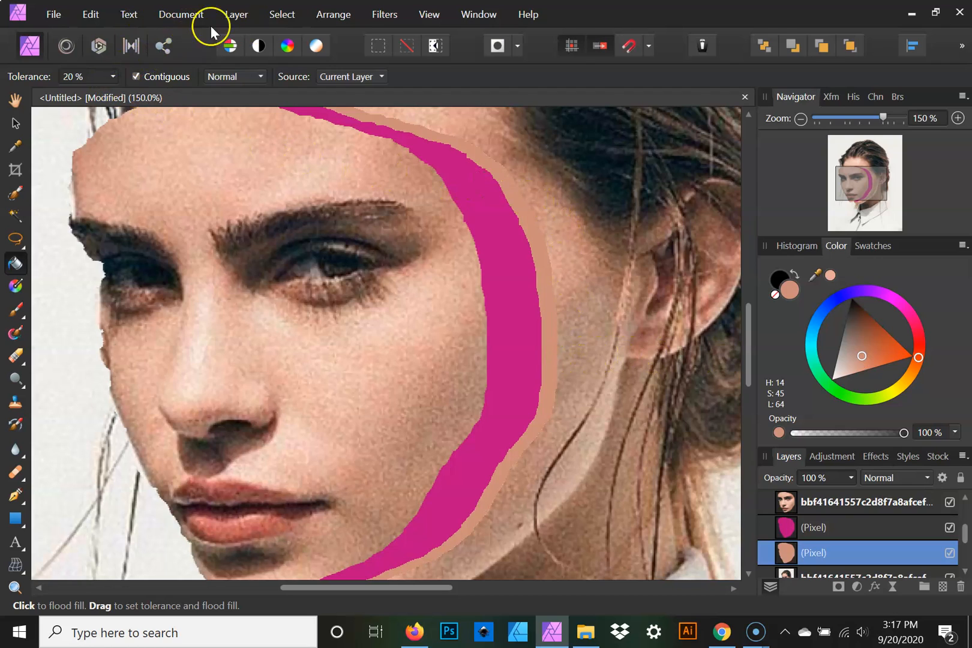
# Step: Add low-intensity monochromatic Gaussian noise to the skin-toned face-shape layer
pyautogui.click(386, 16)
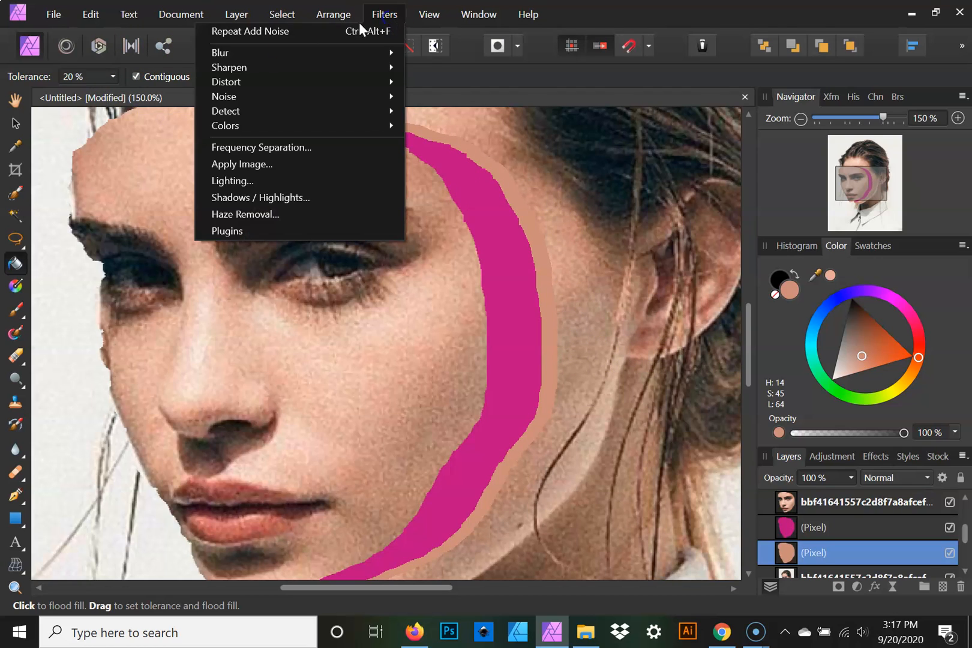
pyautogui.click(258, 95)
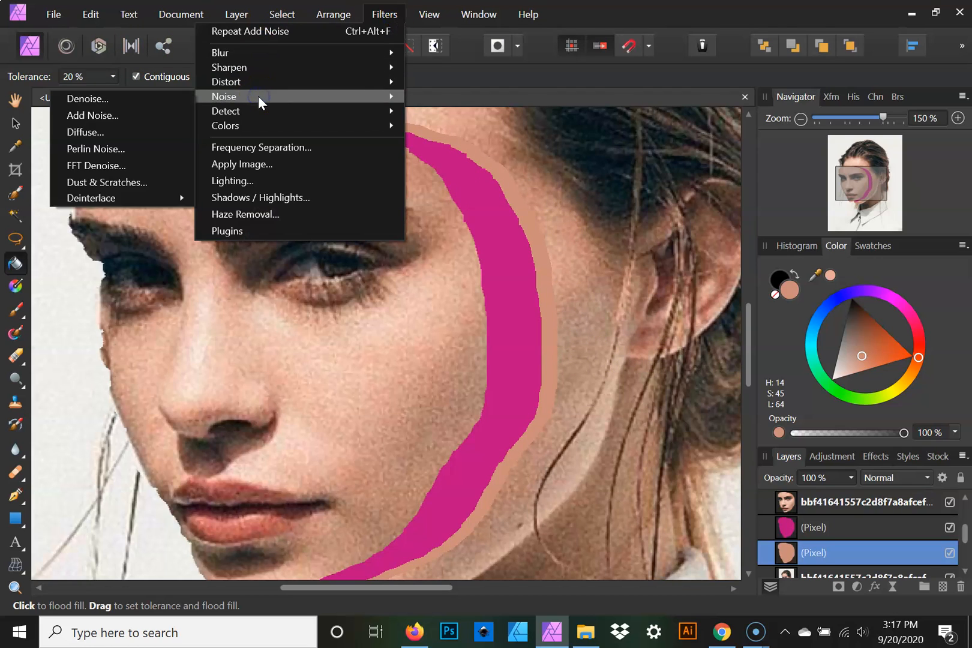
pyautogui.click(139, 116)
pyautogui.click(589, 449)
pyautogui.click(519, 479)
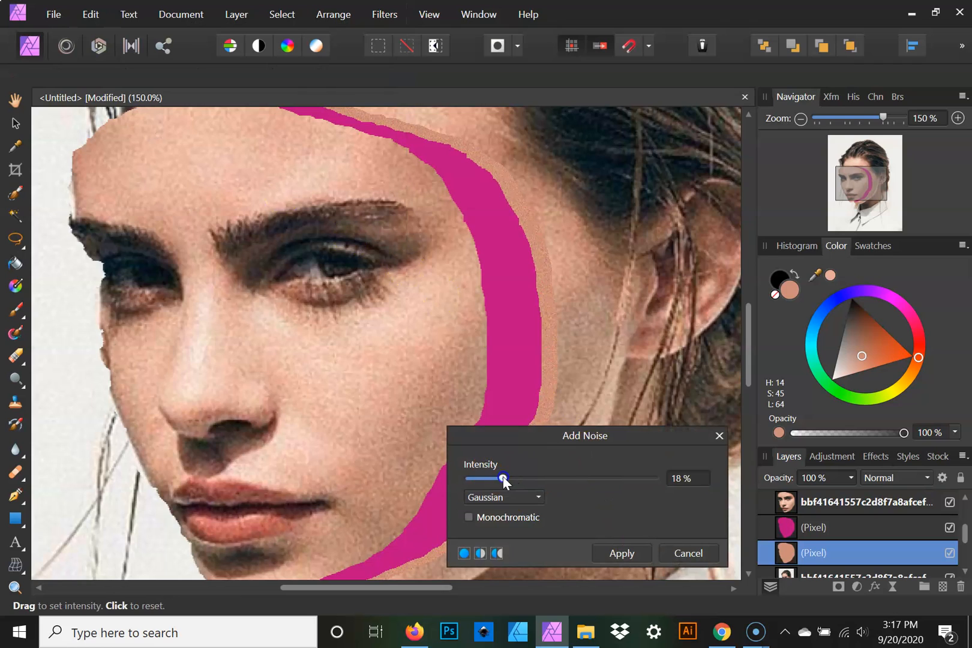
pyautogui.moveTo(495, 477); pyautogui.dragTo(492, 475)
pyautogui.click(468, 516)
pyautogui.click(622, 553)
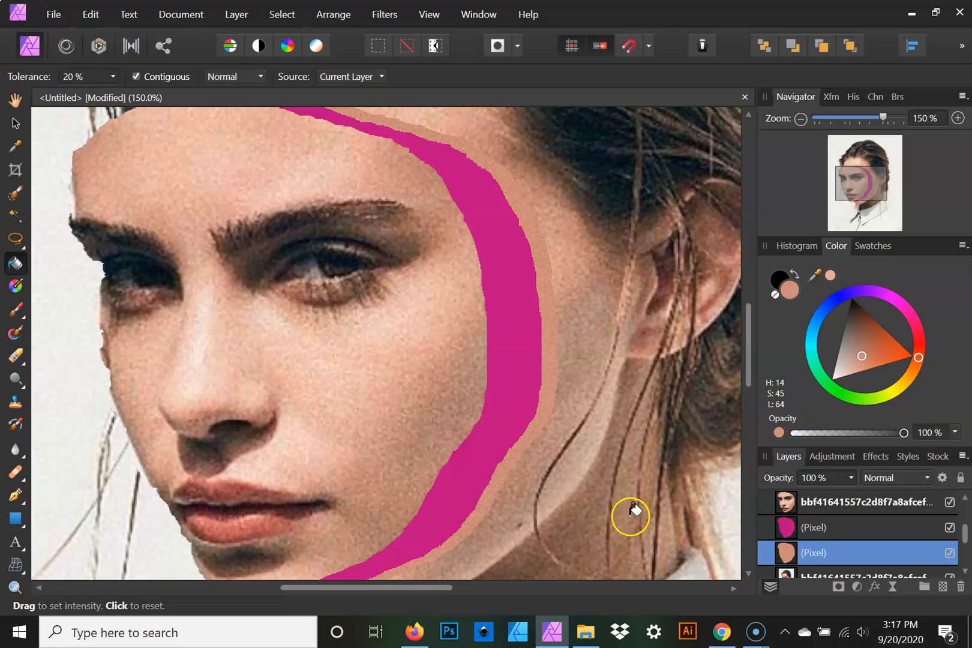
# Step: Flood fill the skin-toned edge with progressively darker tones, H 14, S 44, L 59 and H 14, S 38, L 53
pyautogui.click(801, 118)
pyautogui.click(801, 119)
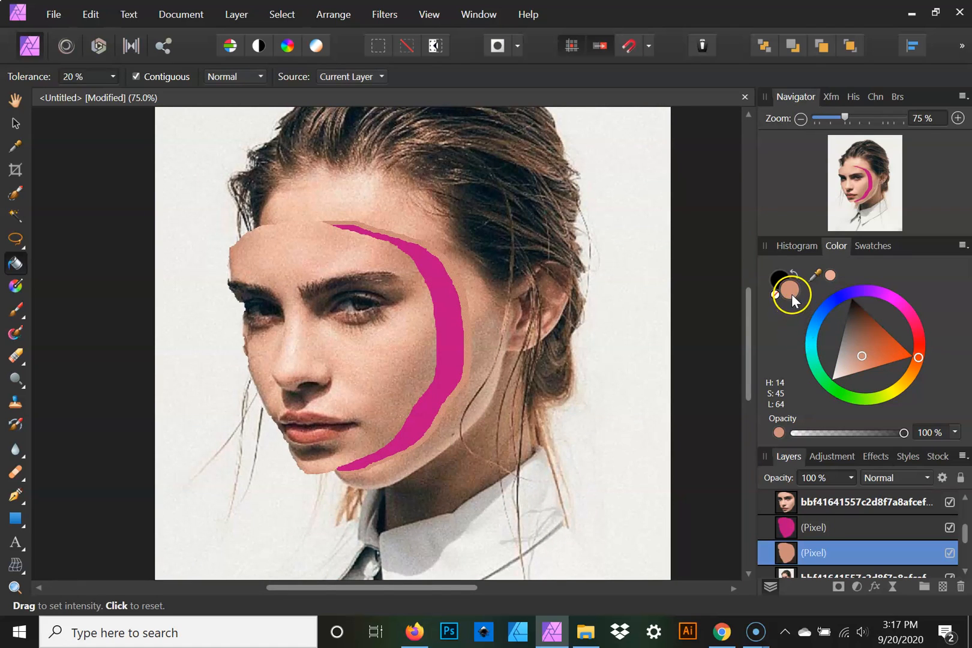
pyautogui.click(865, 355)
pyautogui.click(467, 307)
pyautogui.click(515, 332)
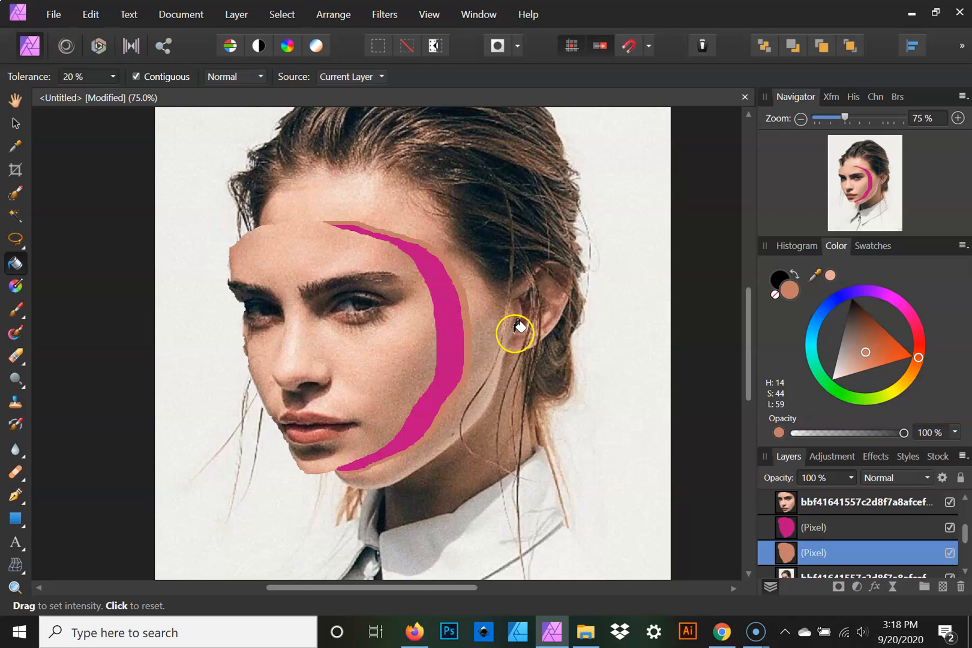
pyautogui.click(866, 346)
pyautogui.click(470, 330)
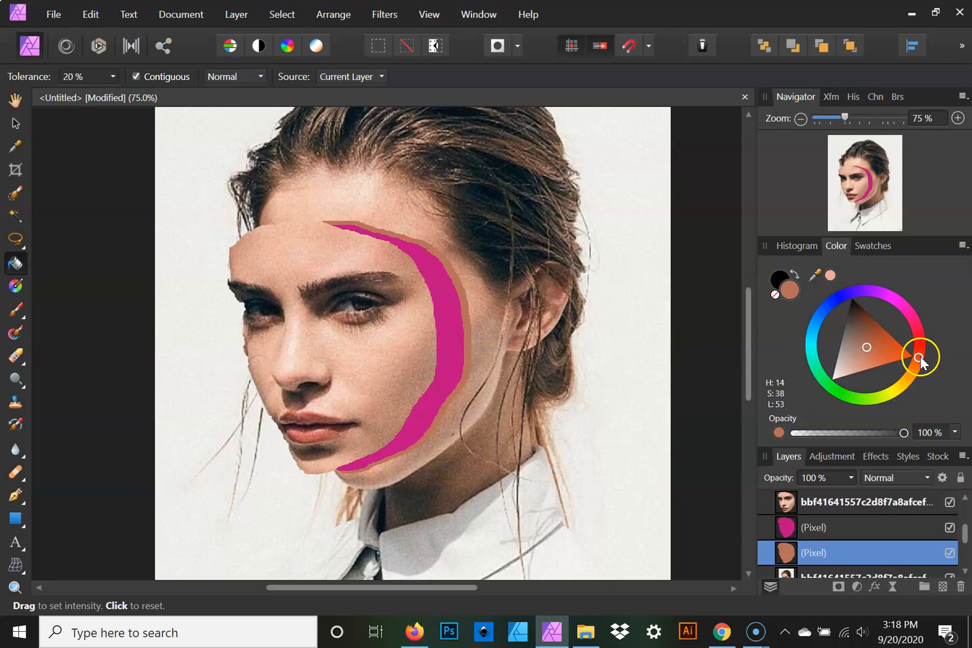
# Step: Refill the skin-toned edge with a more saturated H 14, S 45, L 53 and repeat the Add Noise filter on it
pyautogui.click(870, 347)
pyautogui.moveTo(870, 347); pyautogui.dragTo(874, 351)
pyautogui.click(470, 322)
pyautogui.moveTo(871, 352); pyautogui.dragTo(871, 350)
pyautogui.click(472, 327)
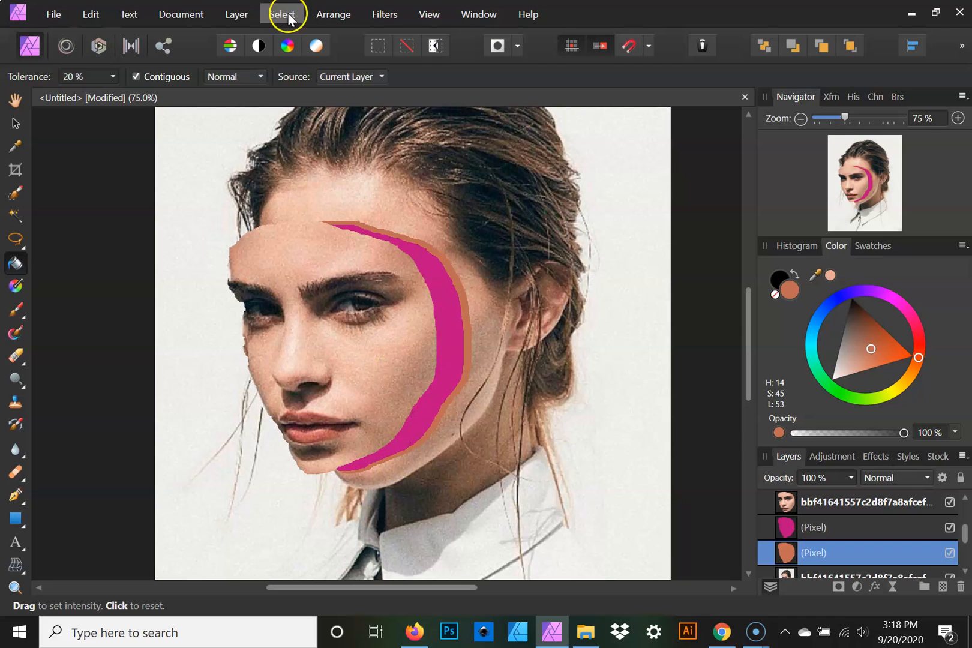
pyautogui.click(390, 15)
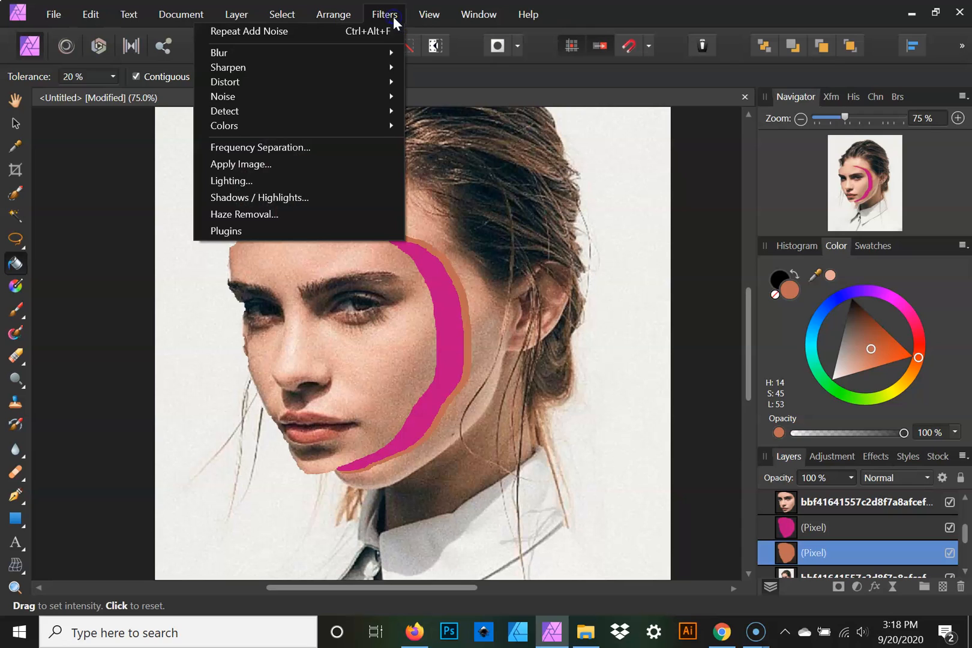
pyautogui.click(329, 29)
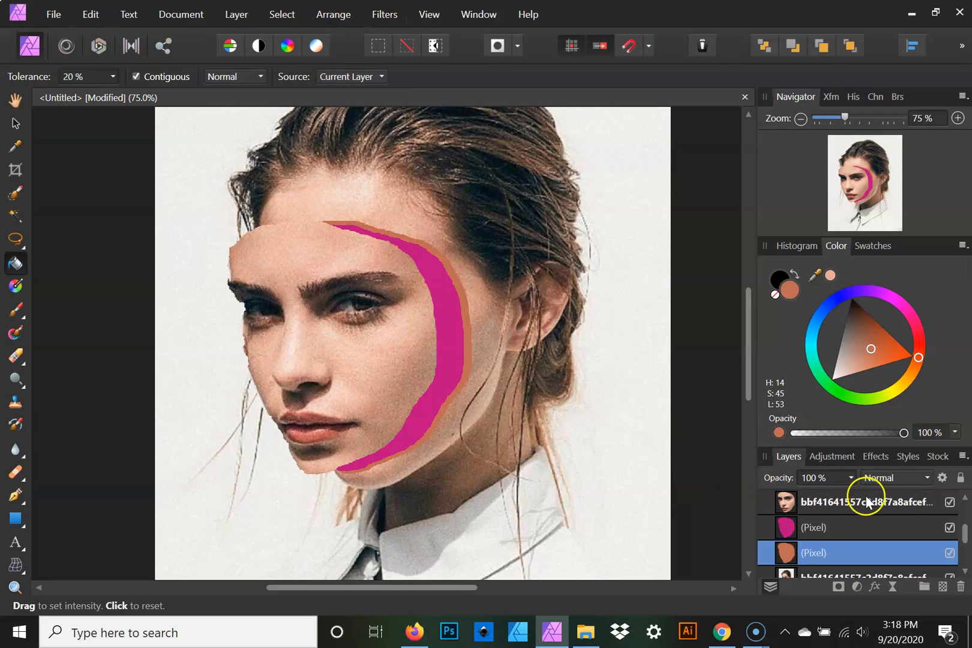
# Step: Try a gradient fill directly on the magenta face-shape layer and undo it
pyautogui.click(822, 533)
pyautogui.click(15, 286)
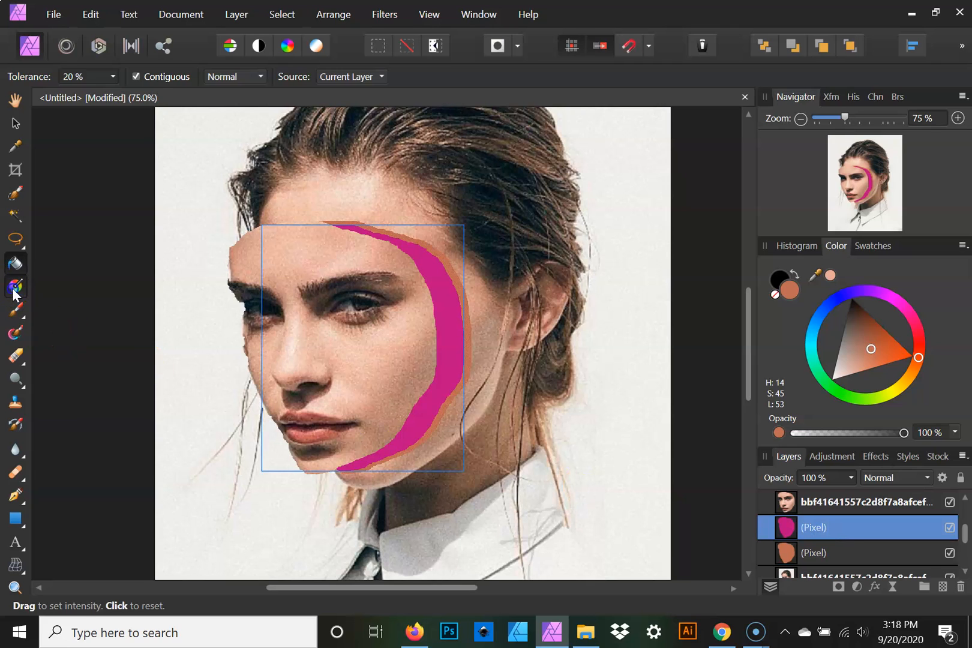
pyautogui.moveTo(424, 270); pyautogui.dragTo(375, 458)
pyautogui.hotkey('ctrl', 'z')
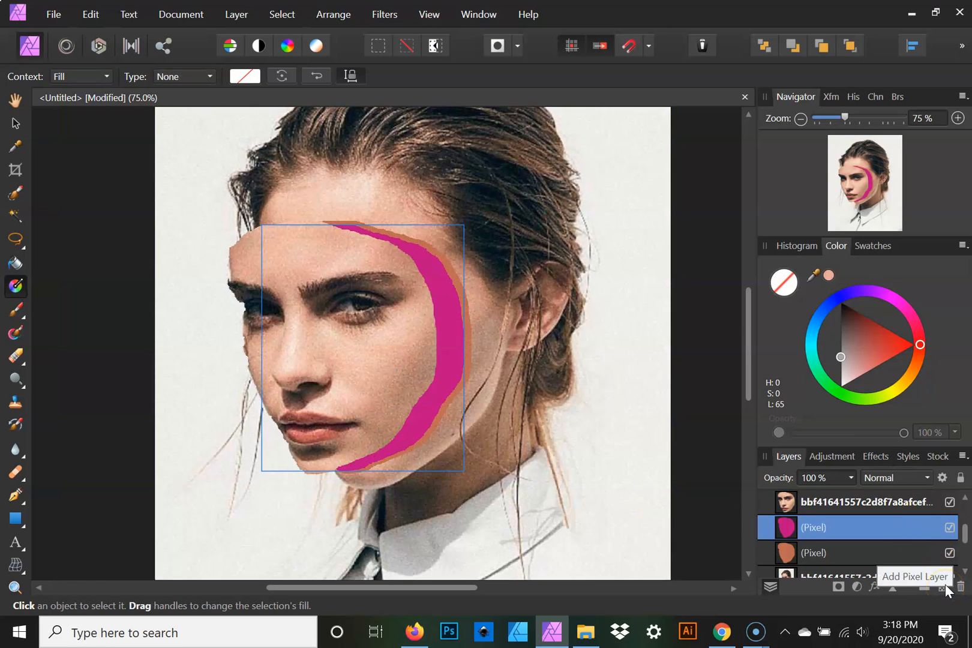
# Step: Add an empty pixel layer and nest it inside the magenta face-shape layer so it is clipped to it
pyautogui.click(944, 584)
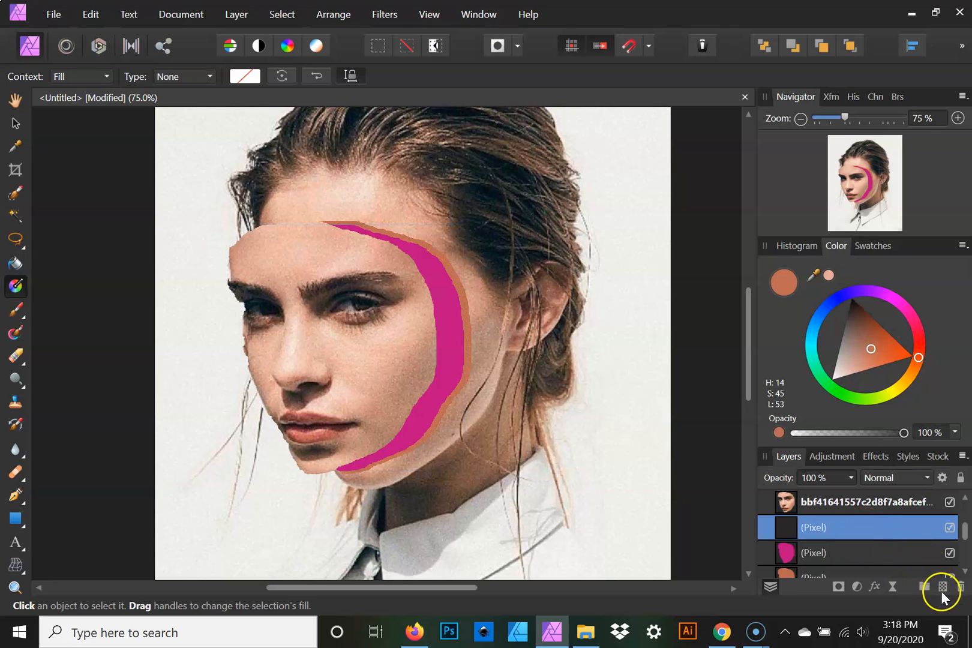
pyautogui.moveTo(831, 526); pyautogui.dragTo(835, 555)
pyautogui.click(764, 528)
pyautogui.doubleClick(849, 552)
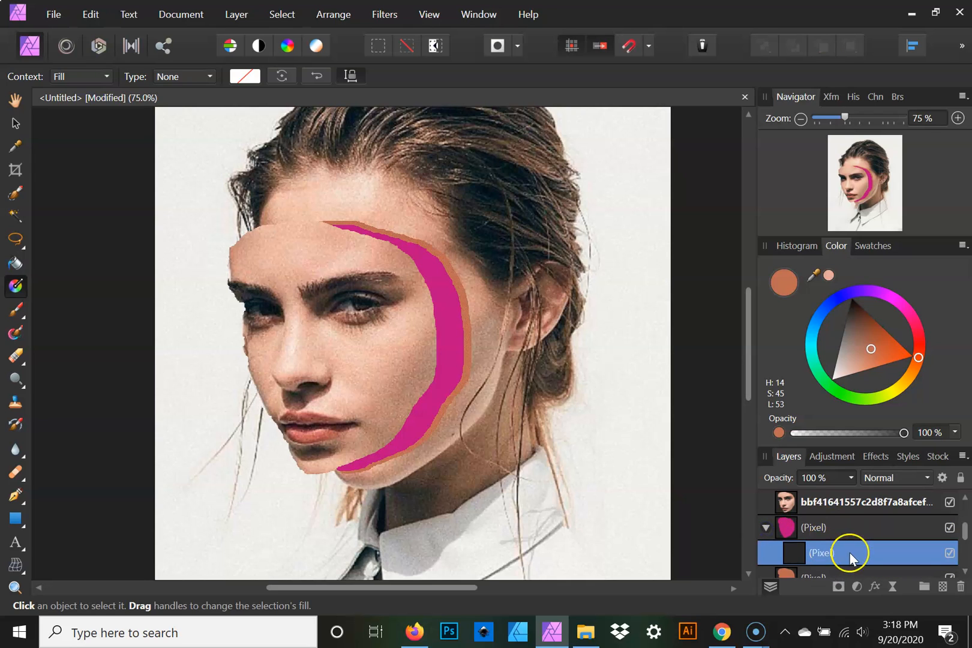
# Step: Draw a gradient down the crescent on the nested layer, make it Radial, and place its center on the cheek below the eye
pyautogui.moveTo(439, 298)
pyautogui.mouseDown()
pyautogui.moveTo(350, 435)
pyautogui.moveTo(356, 456)
pyautogui.mouseUp()
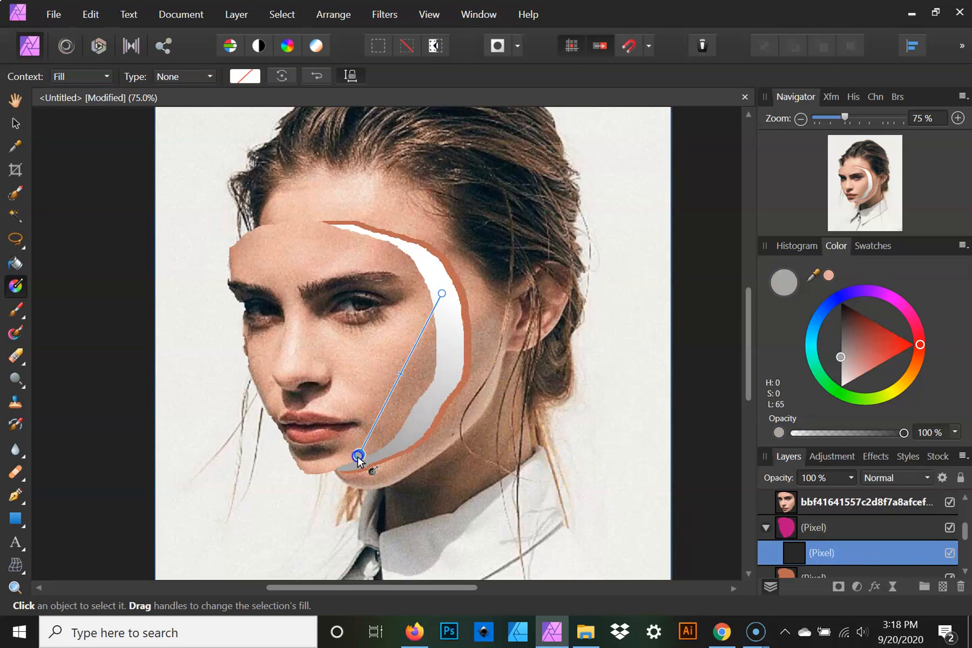
pyautogui.moveTo(443, 292); pyautogui.dragTo(452, 264)
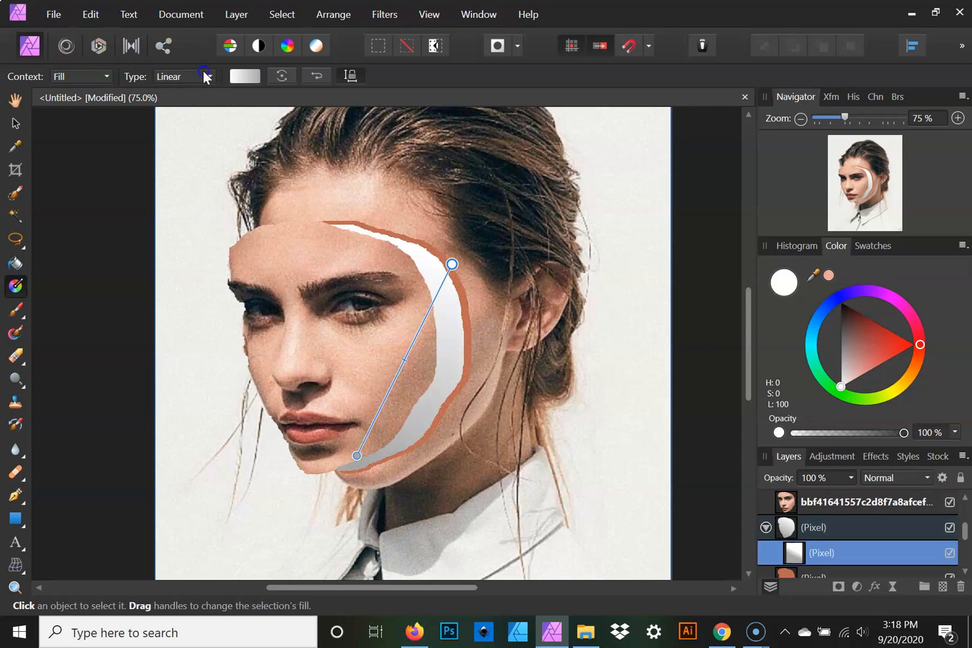
pyautogui.click(204, 77)
pyautogui.click(181, 168)
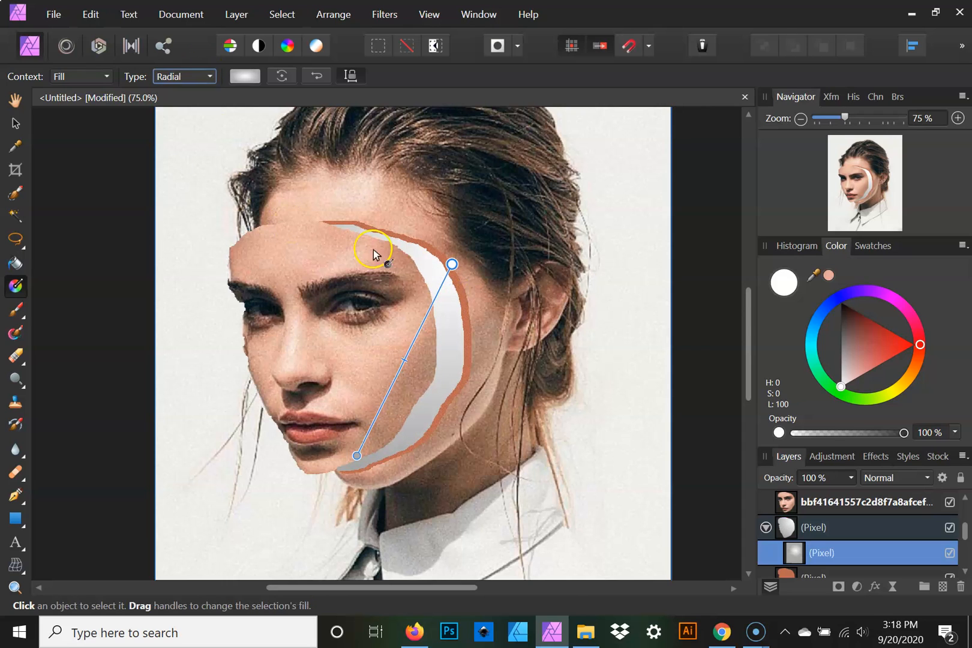
pyautogui.moveTo(450, 267)
pyautogui.mouseDown()
pyautogui.moveTo(427, 312)
pyautogui.moveTo(376, 298)
pyautogui.moveTo(367, 329)
pyautogui.mouseUp()
# Step: Color the radial gradient's inner stop dark red, H 0, S 100, L 11, and give it some noise
pyautogui.click(252, 78)
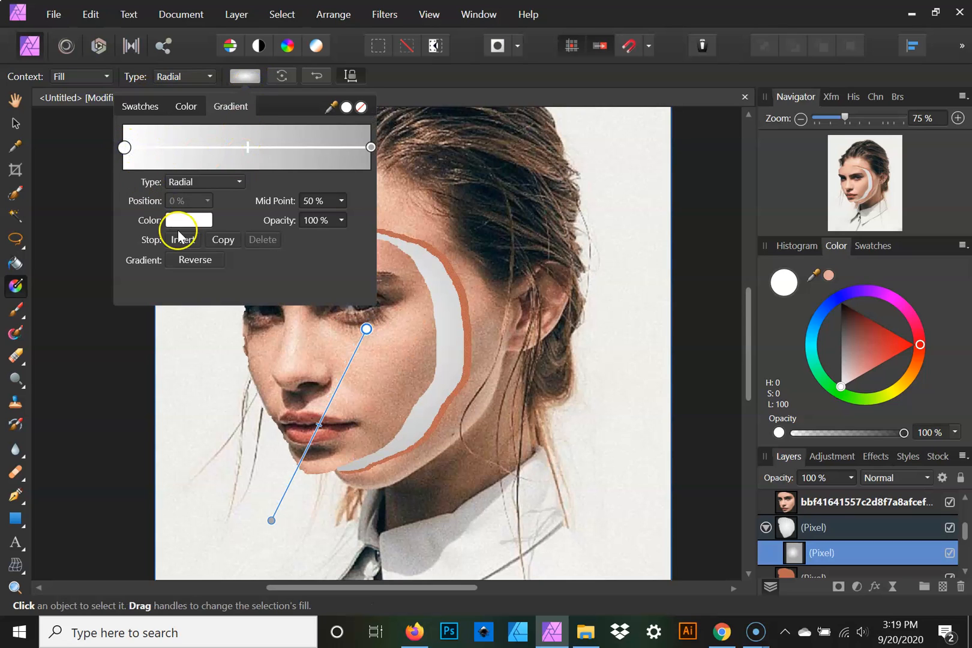
pyautogui.click(190, 221)
pyautogui.moveTo(211, 323); pyautogui.dragTo(192, 298)
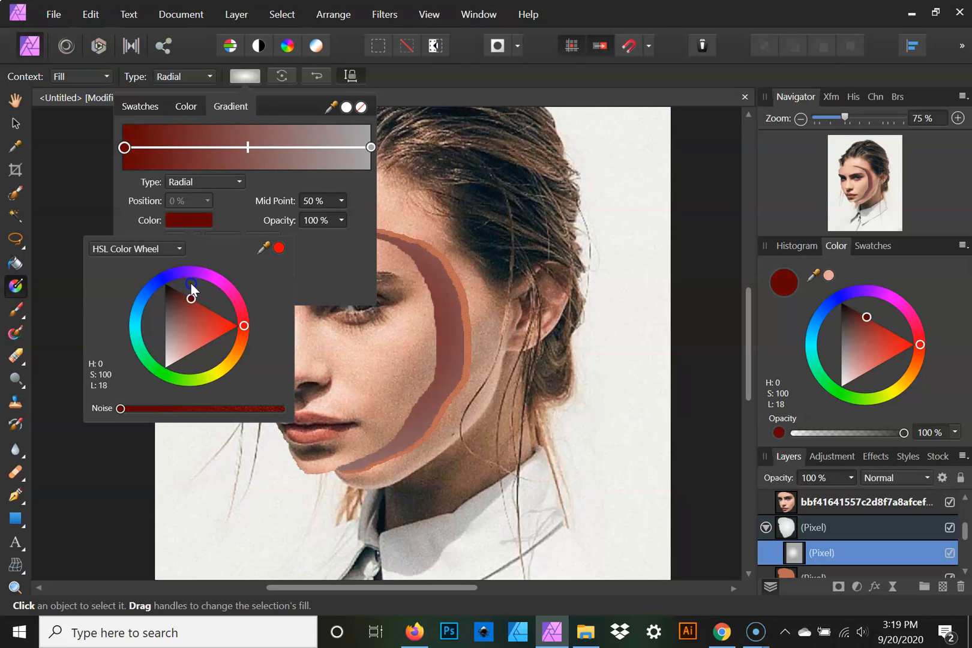
pyautogui.moveTo(121, 408); pyautogui.dragTo(163, 409)
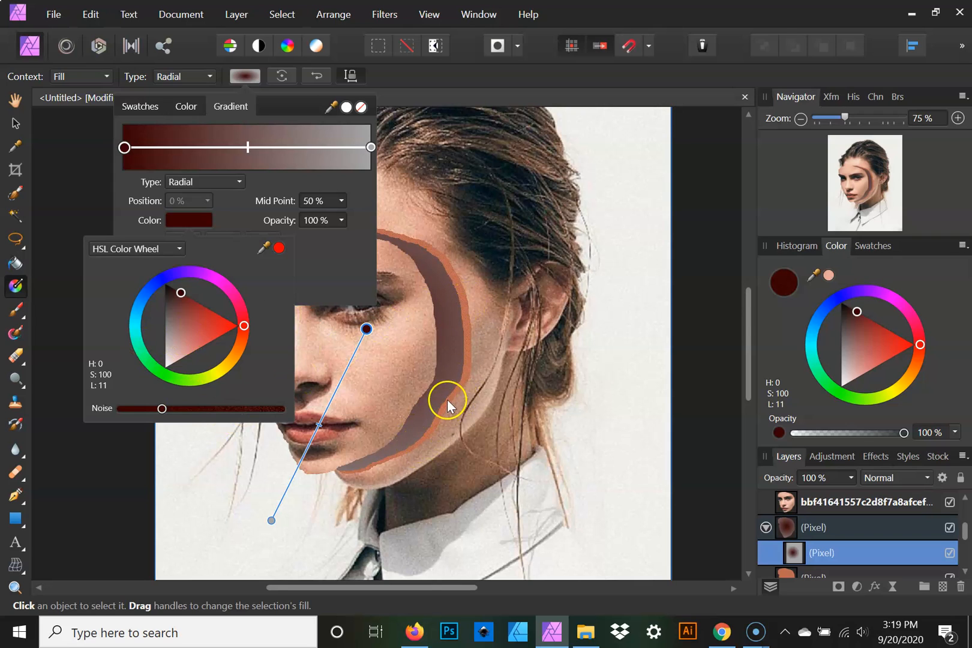
# Step: Color the radial gradient's outer stop pink, H 326, S 82, L 47
pyautogui.click(371, 147)
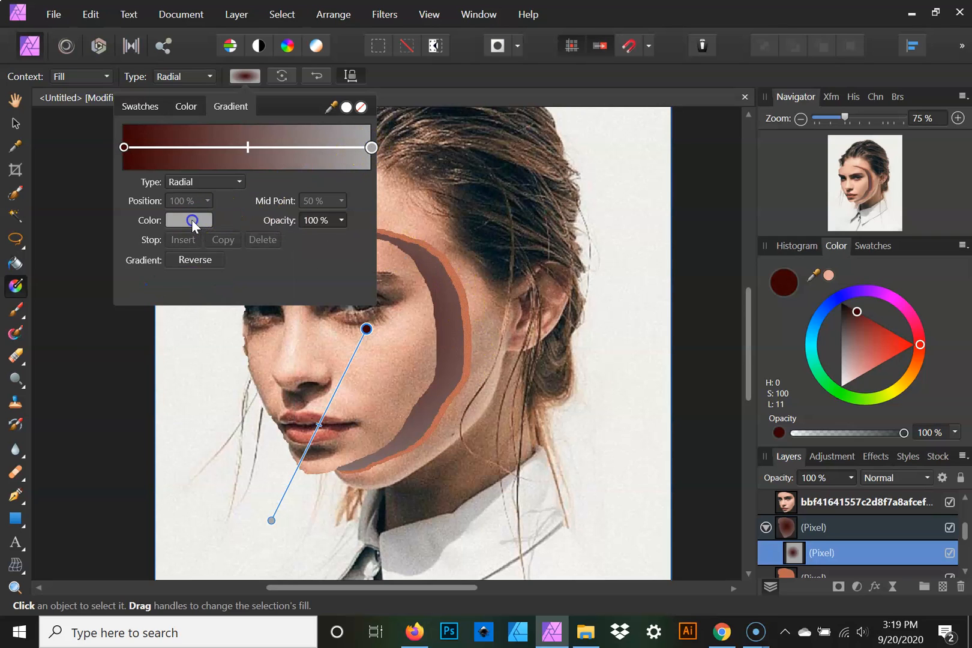
pyautogui.click(192, 219)
pyautogui.moveTo(207, 319)
pyautogui.mouseDown()
pyautogui.moveTo(228, 330)
pyautogui.moveTo(245, 288)
pyautogui.mouseUp()
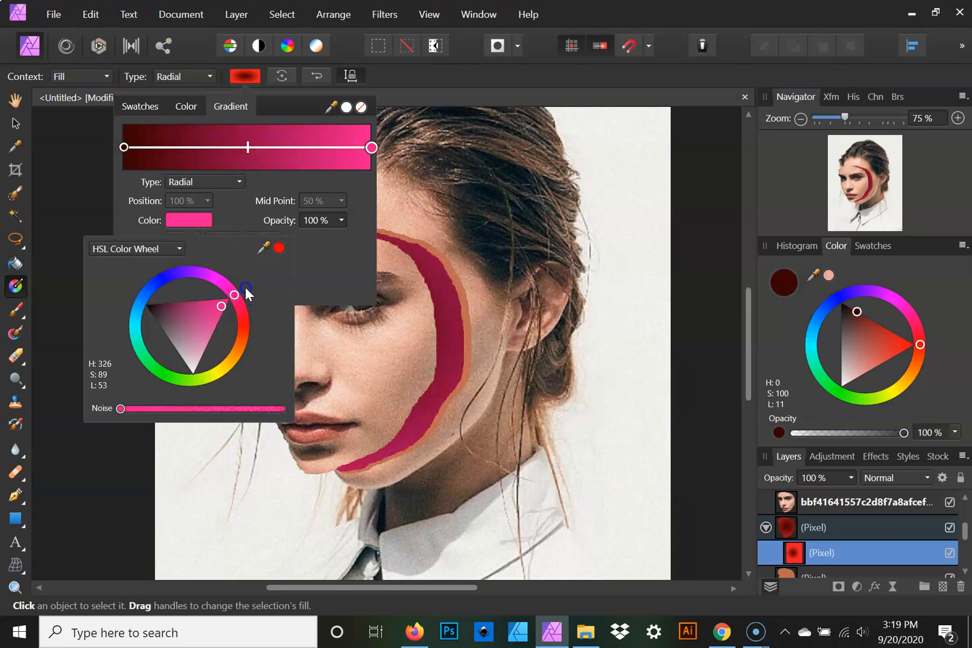
pyautogui.click(217, 305)
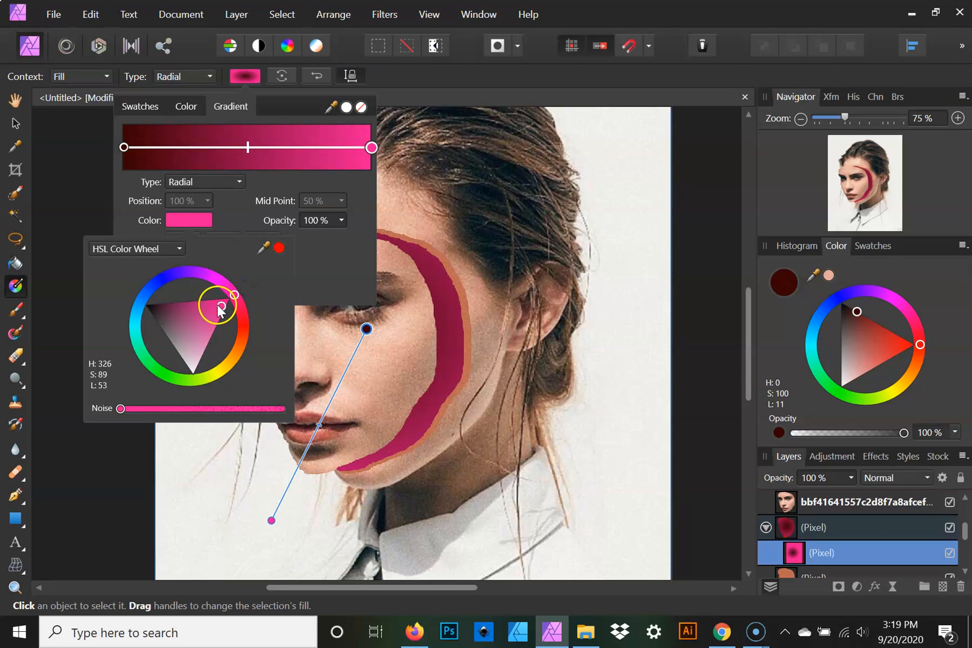
pyautogui.moveTo(216, 305); pyautogui.dragTo(214, 305)
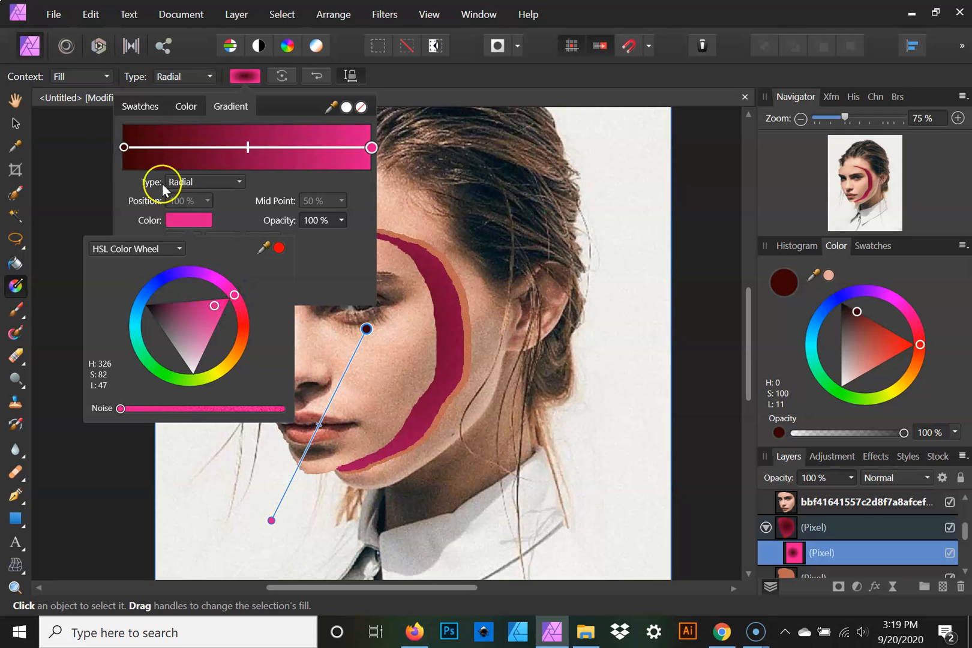
# Step: Darken the gradient's inner stop to H 0, S 100, L 8 and slightly adjust the gradient midpoint
pyautogui.click(124, 148)
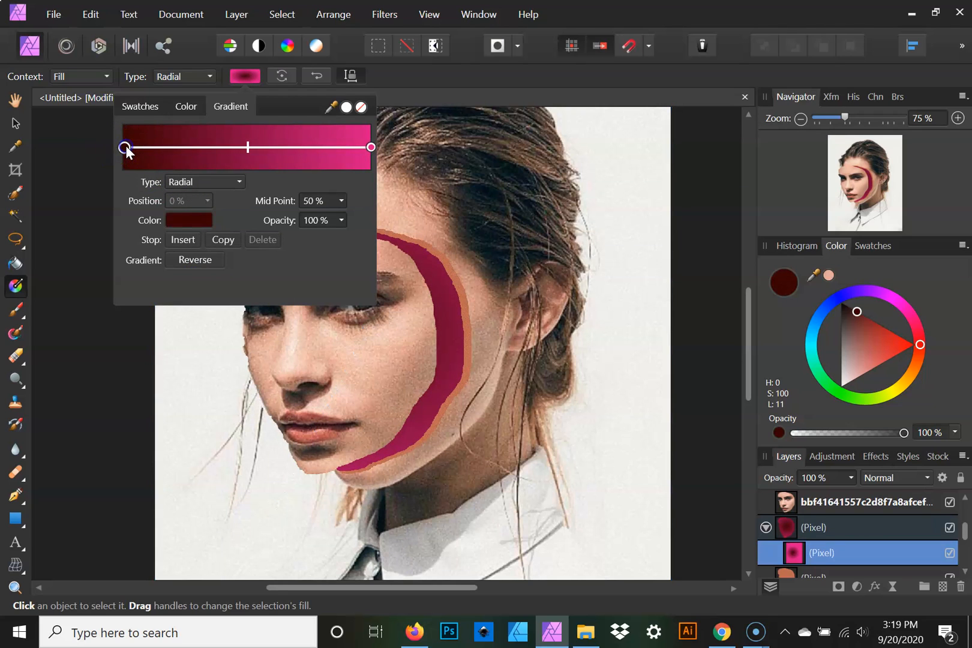
pyautogui.click(184, 221)
pyautogui.click(183, 293)
pyautogui.moveTo(185, 291); pyautogui.dragTo(176, 286)
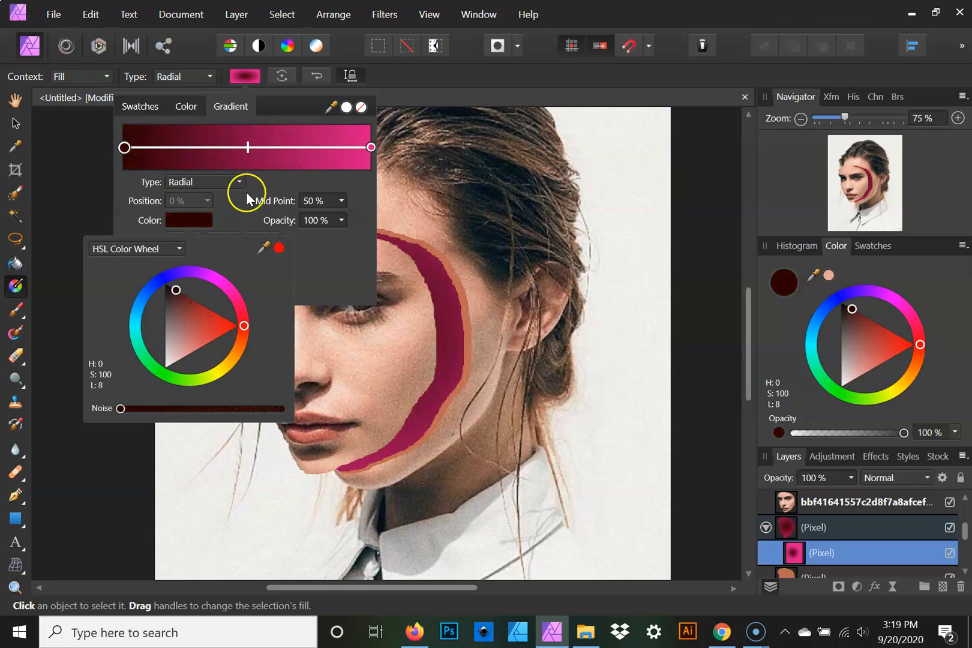
pyautogui.click(246, 150)
pyautogui.moveTo(251, 150)
pyautogui.mouseDown()
pyautogui.moveTo(268, 153)
pyautogui.moveTo(238, 149)
pyautogui.moveTo(249, 149)
pyautogui.mouseUp()
pyautogui.click(512, 85)
pyautogui.scroll(-3, 456, 250)
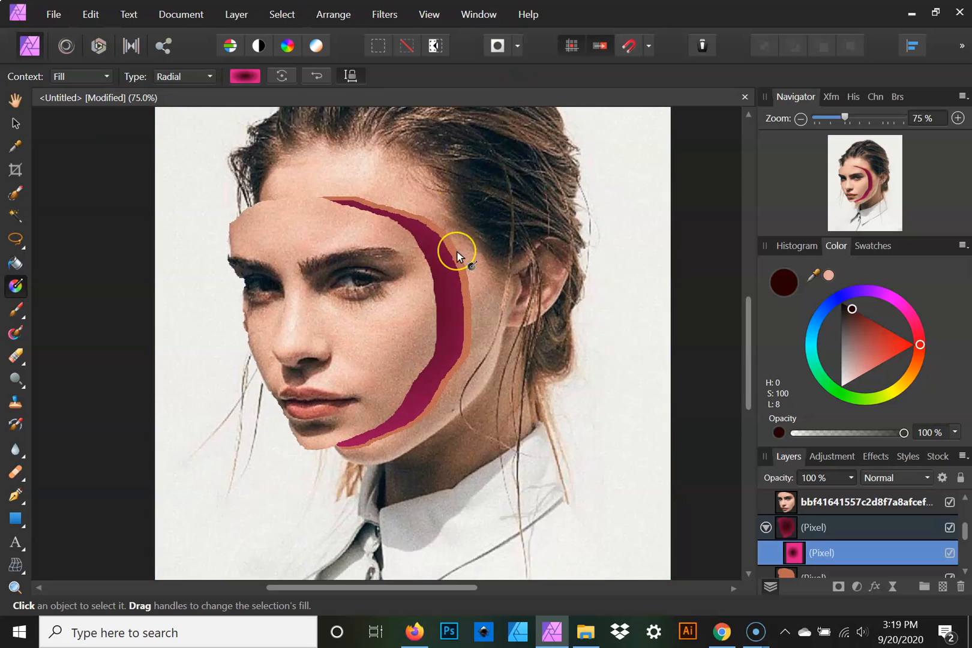
pyautogui.scroll(2, 457, 250)
pyautogui.scroll(2, 456, 250)
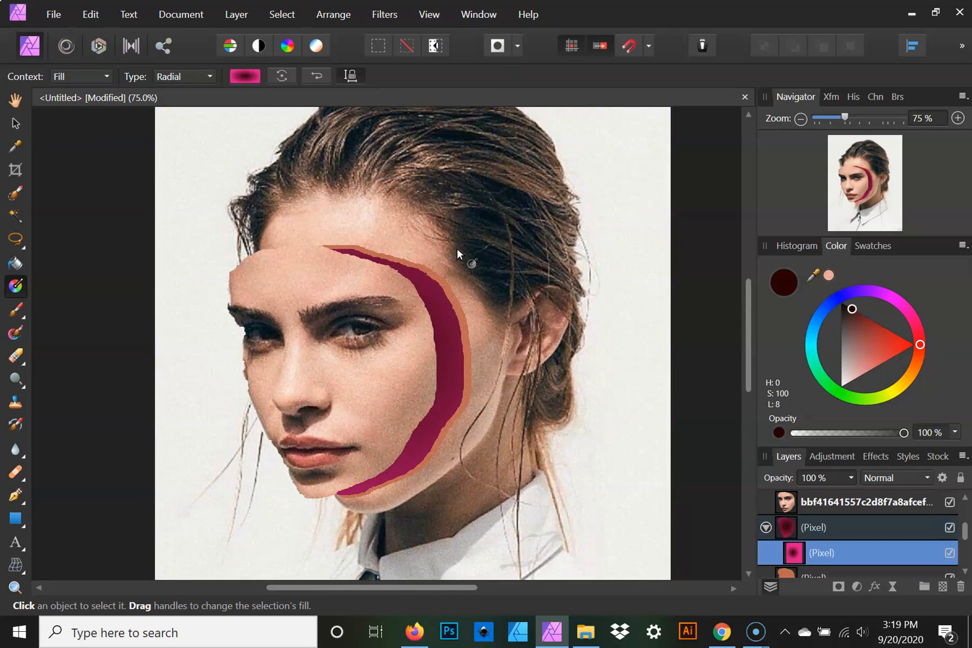
pyautogui.click(17, 124)
pyautogui.scroll(-4, 419, 282)
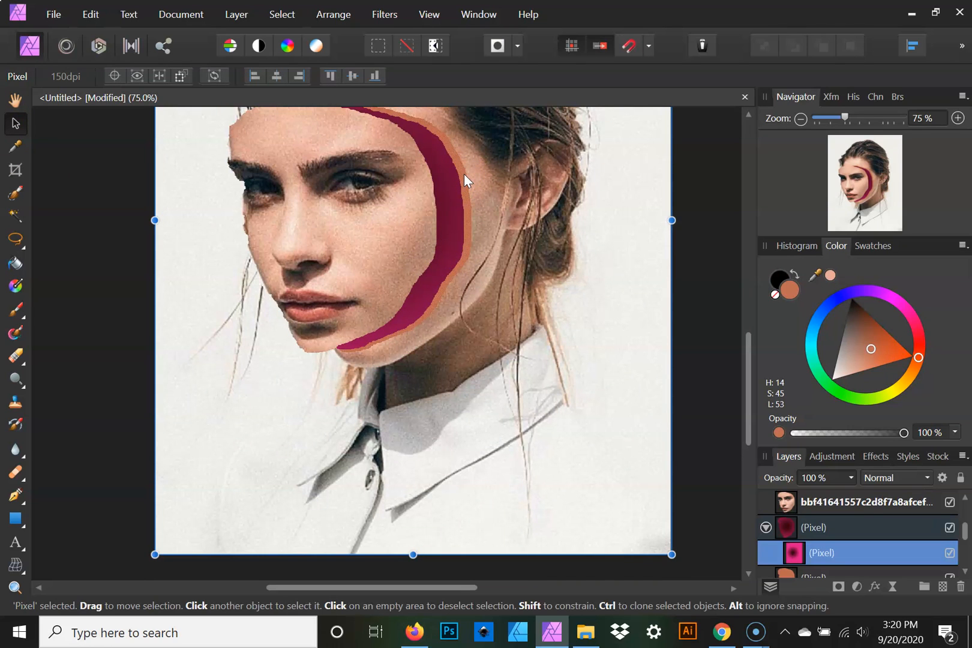
pyautogui.scroll(4, 468, 180)
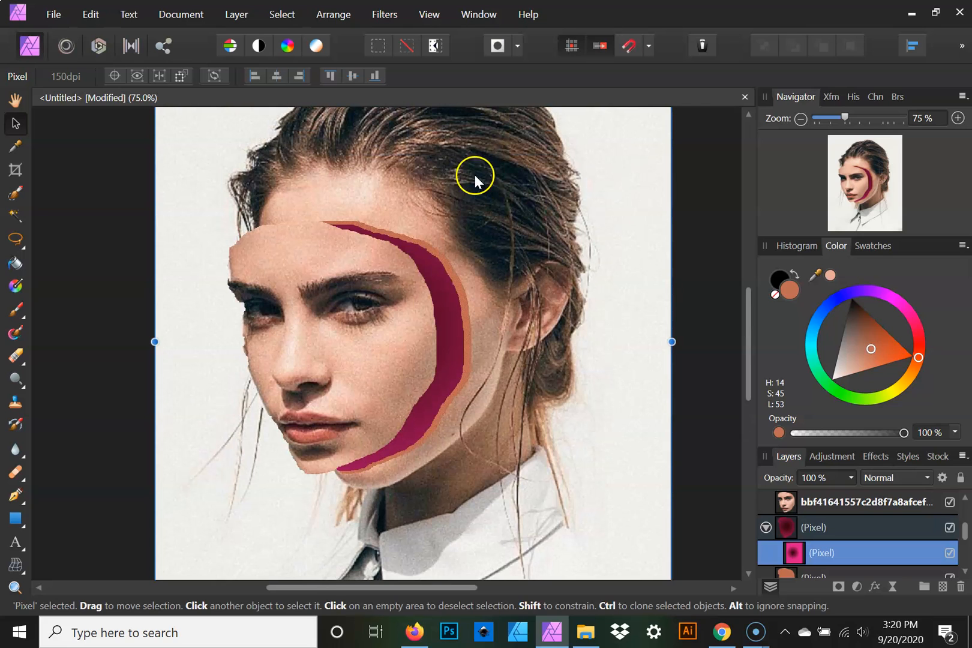
pyautogui.scroll(-3, 476, 186)
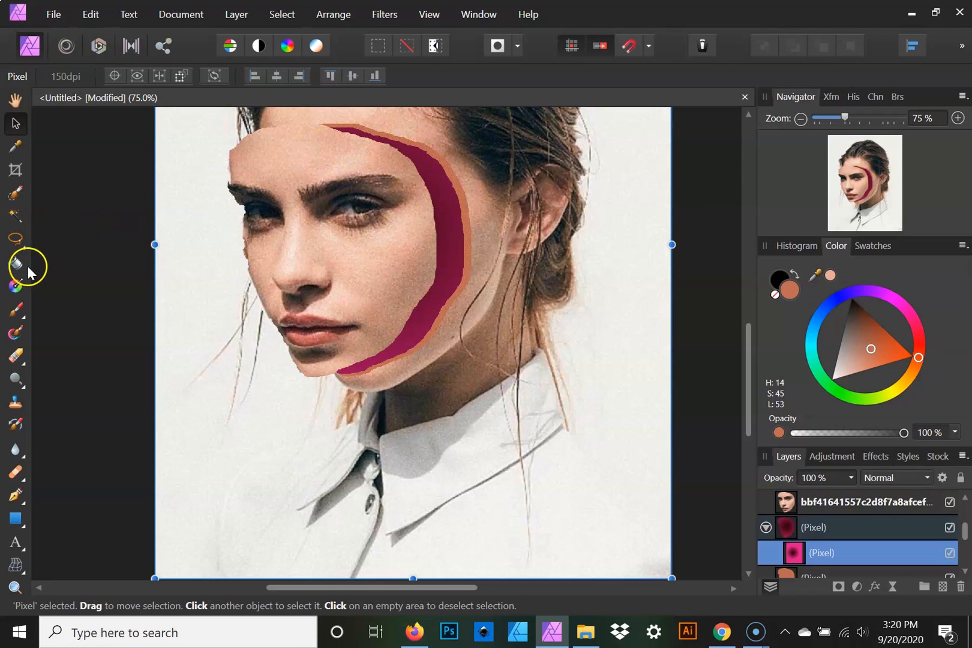
# Step: Flood-select the empty area around the cut-out face on the top portrait layer and invert the selection to the face
pyautogui.click(15, 215)
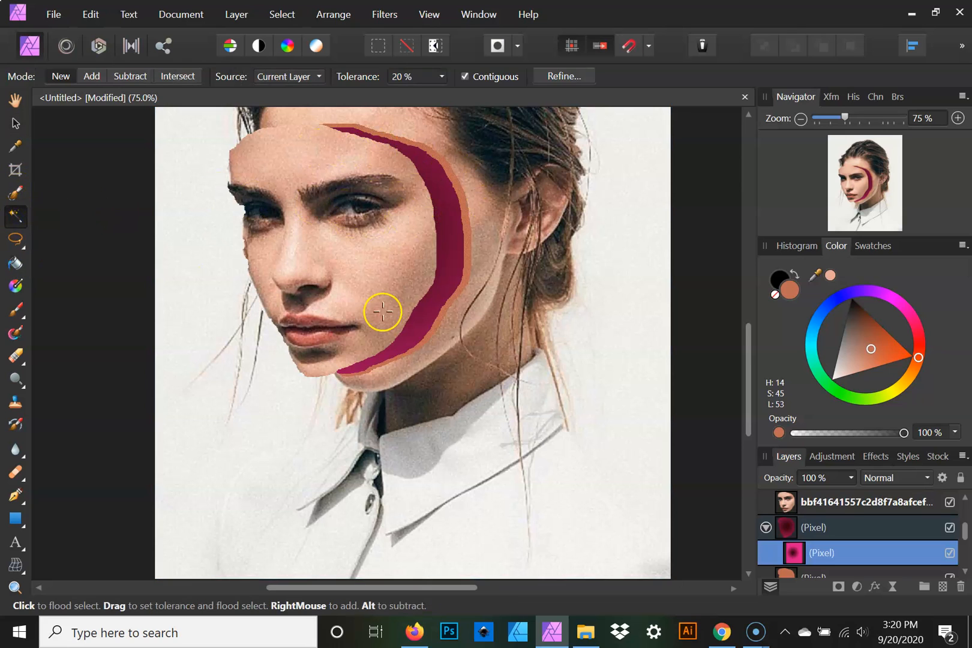
pyautogui.click(867, 499)
pyautogui.click(468, 324)
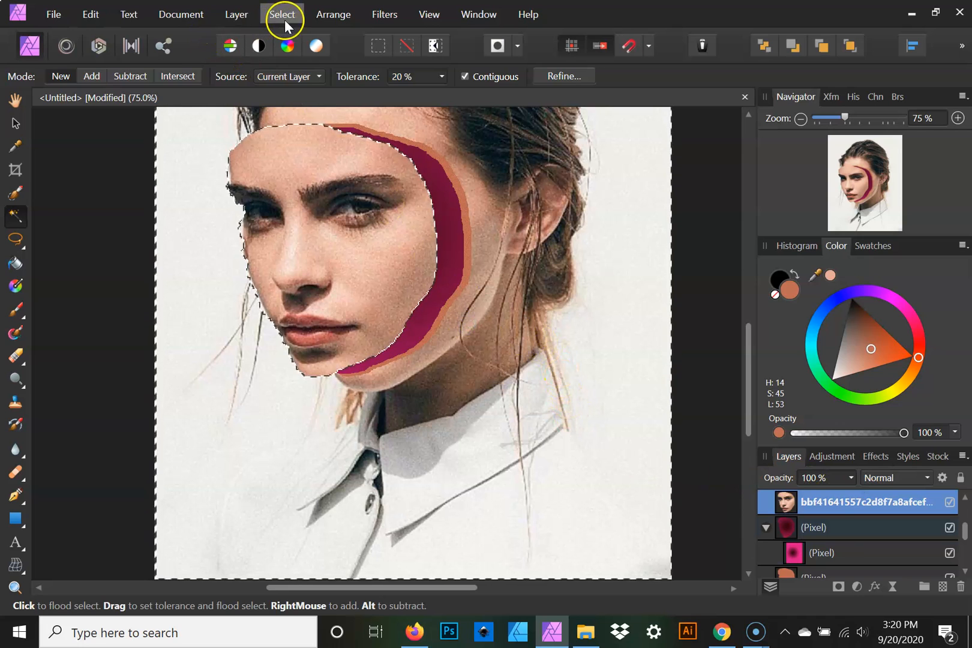
pyautogui.click(283, 18)
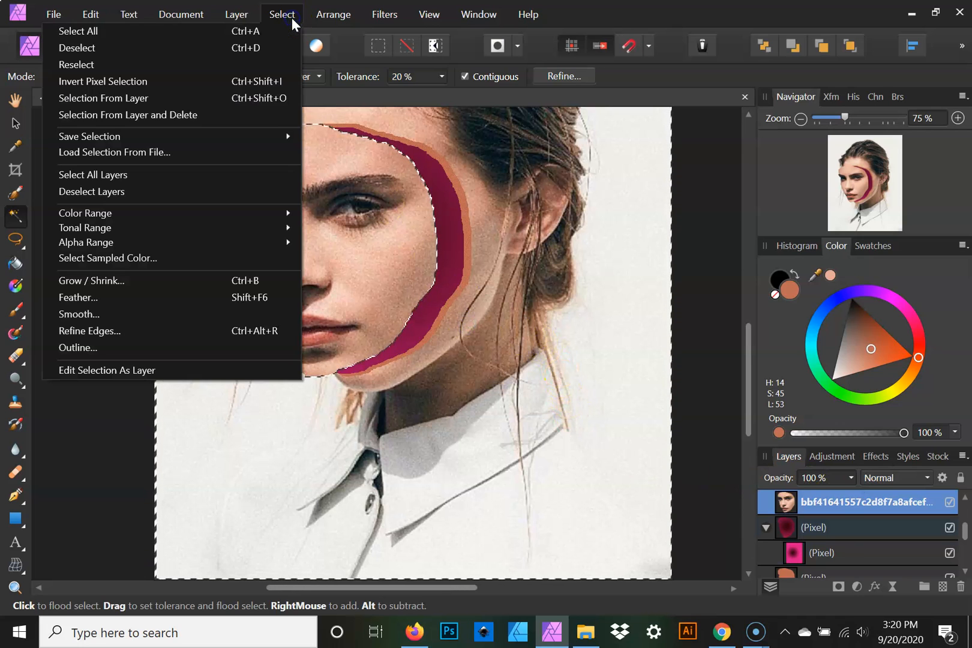
pyautogui.click(216, 81)
# Step: Smooth the face selection with a radius of 42.7 px
pyautogui.click(277, 16)
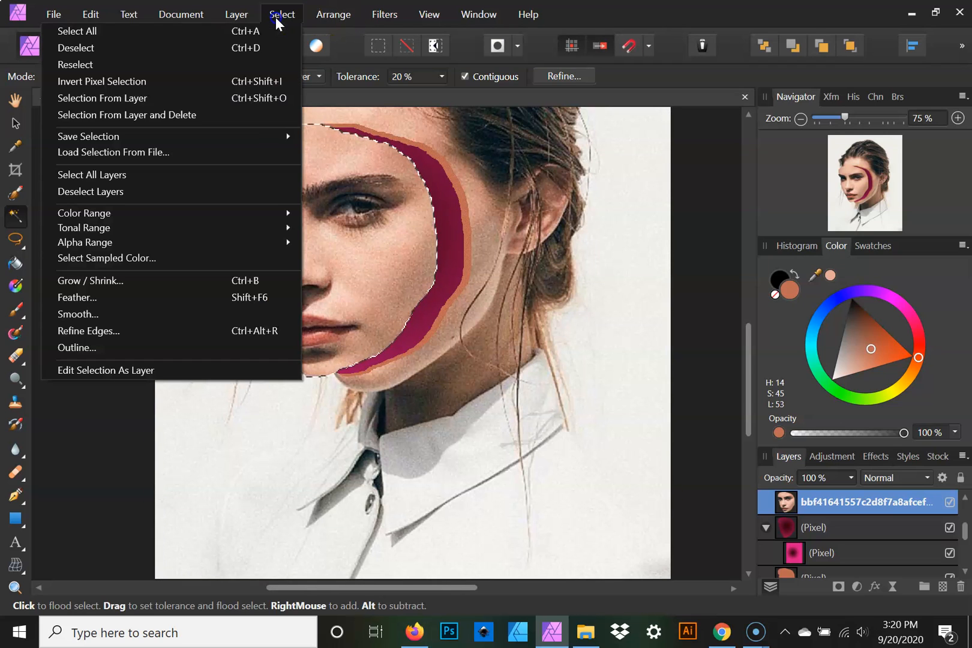
pyautogui.click(171, 320)
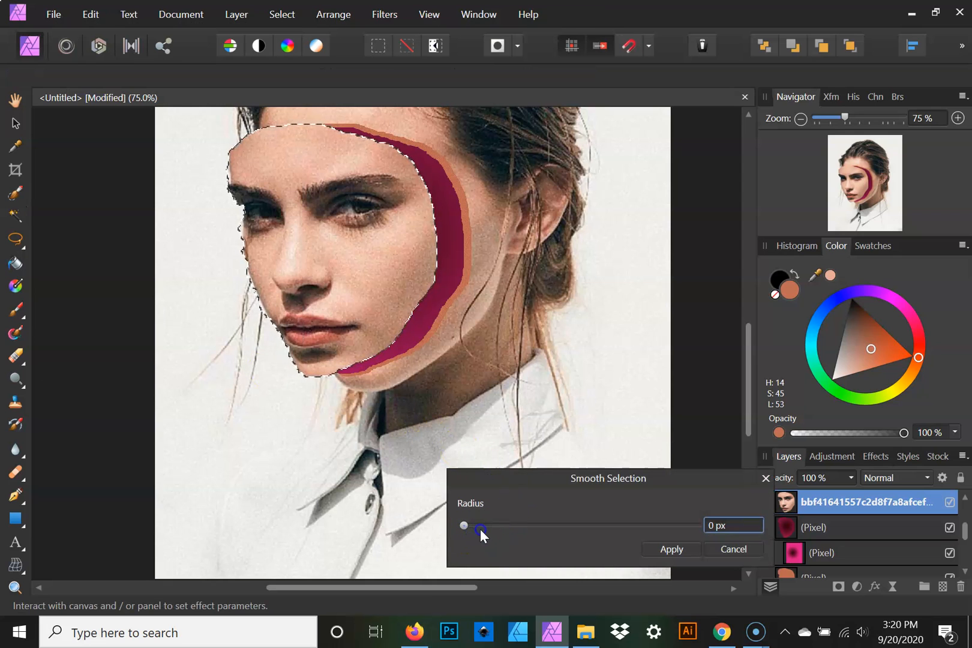
pyautogui.moveTo(465, 526)
pyautogui.mouseDown()
pyautogui.moveTo(488, 527)
pyautogui.moveTo(462, 525)
pyautogui.moveTo(478, 526)
pyautogui.mouseUp()
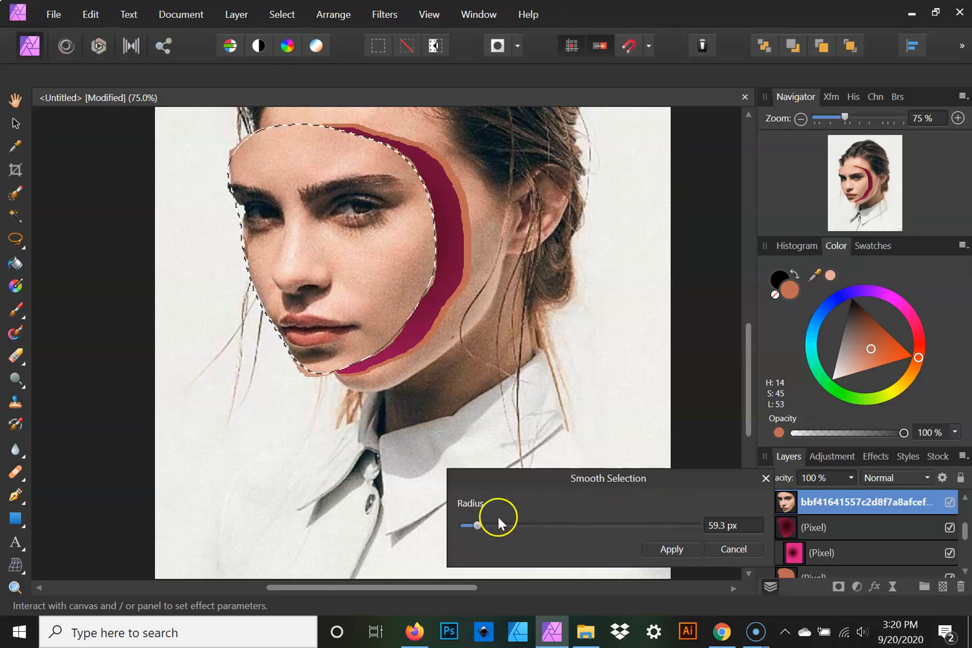
pyautogui.moveTo(476, 526)
pyautogui.mouseDown()
pyautogui.moveTo(594, 525)
pyautogui.moveTo(460, 525)
pyautogui.moveTo(475, 528)
pyautogui.mouseUp()
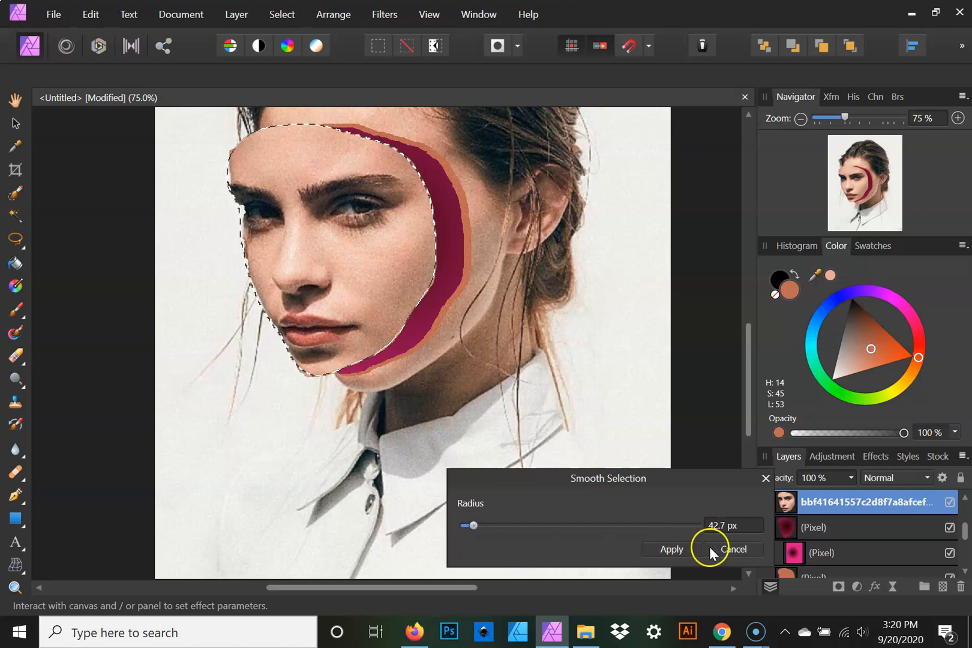
pyautogui.click(672, 550)
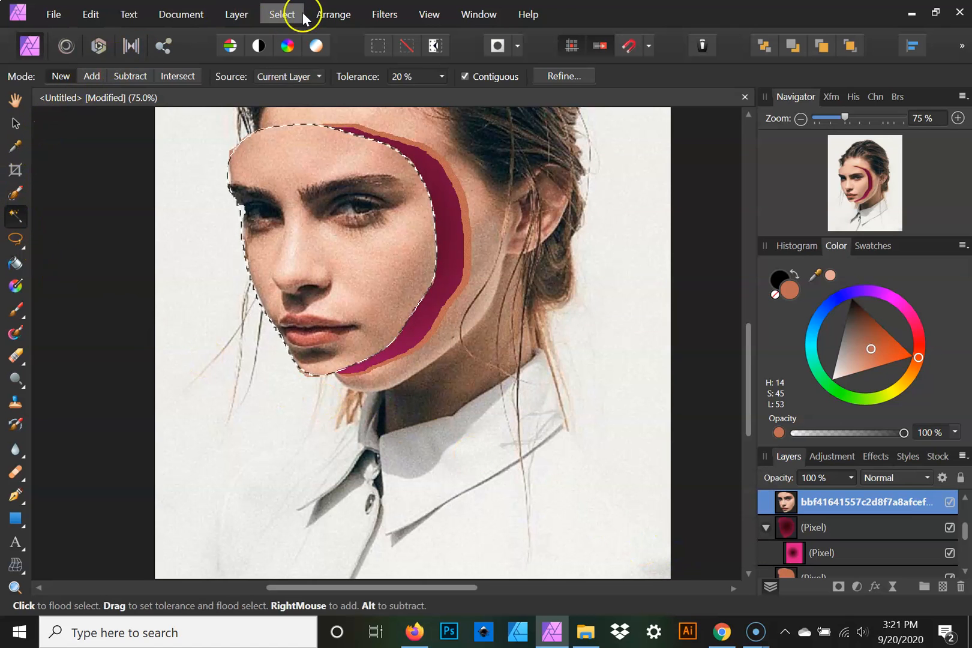
# Step: Trim the face layer to the smoothed outline using the inverted pixel selection, and deselect
pyautogui.click(279, 16)
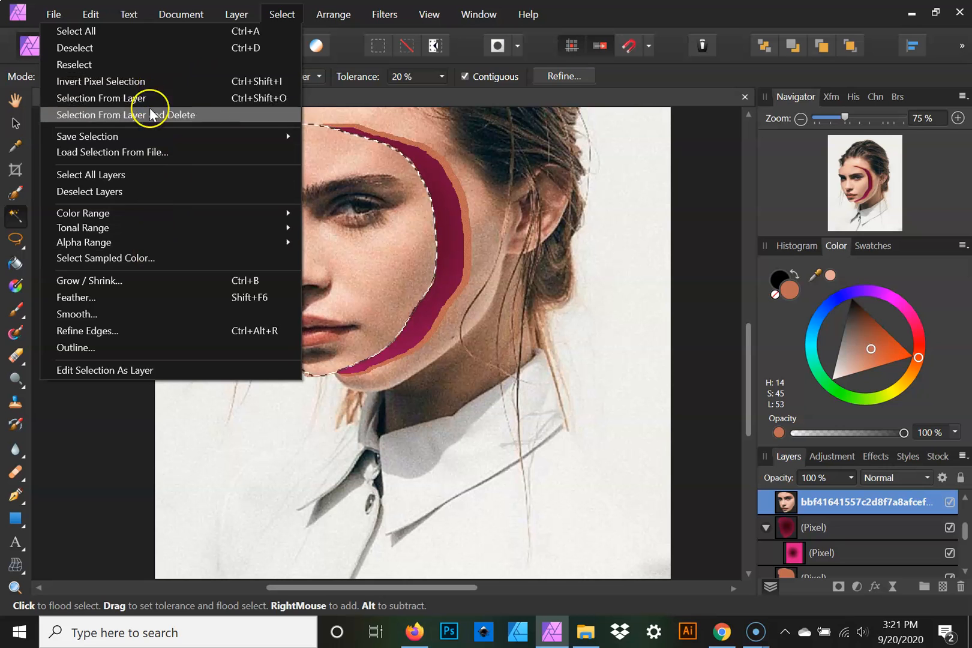
pyautogui.click(158, 81)
pyautogui.click(202, 276)
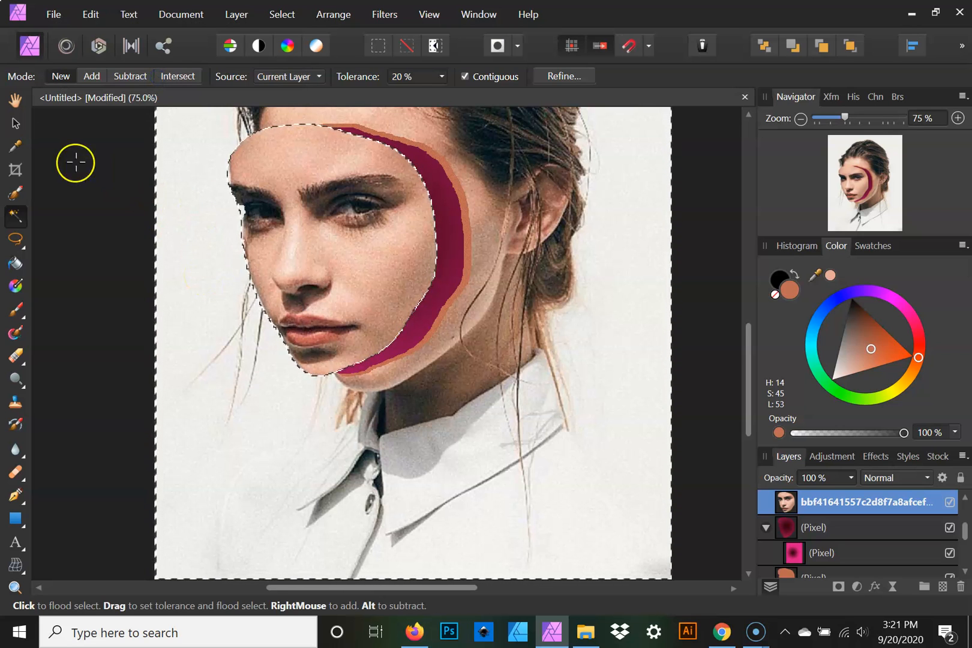
pyautogui.click(282, 13)
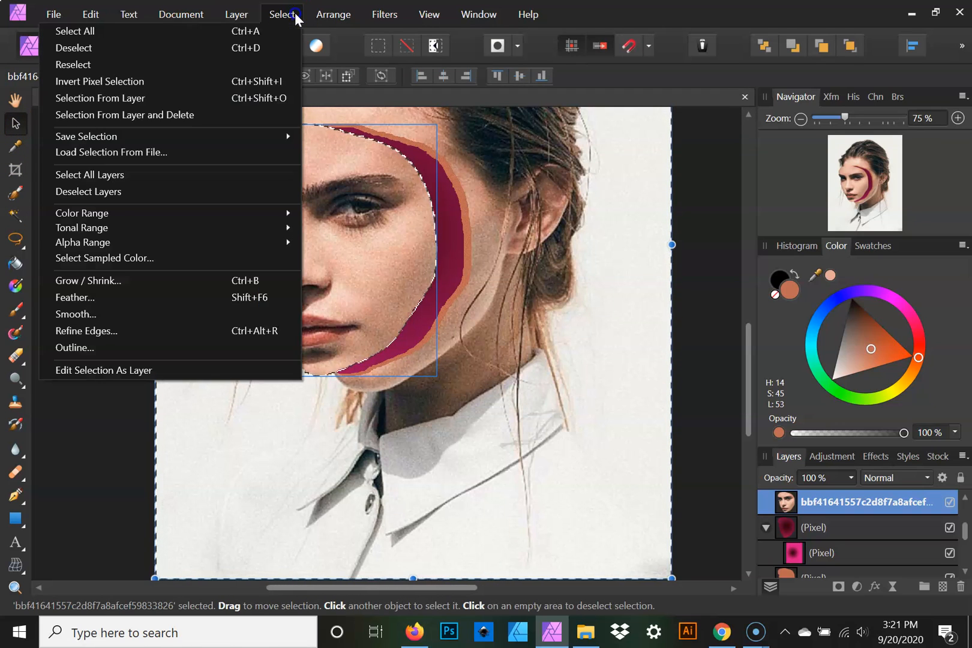
pyautogui.click(205, 45)
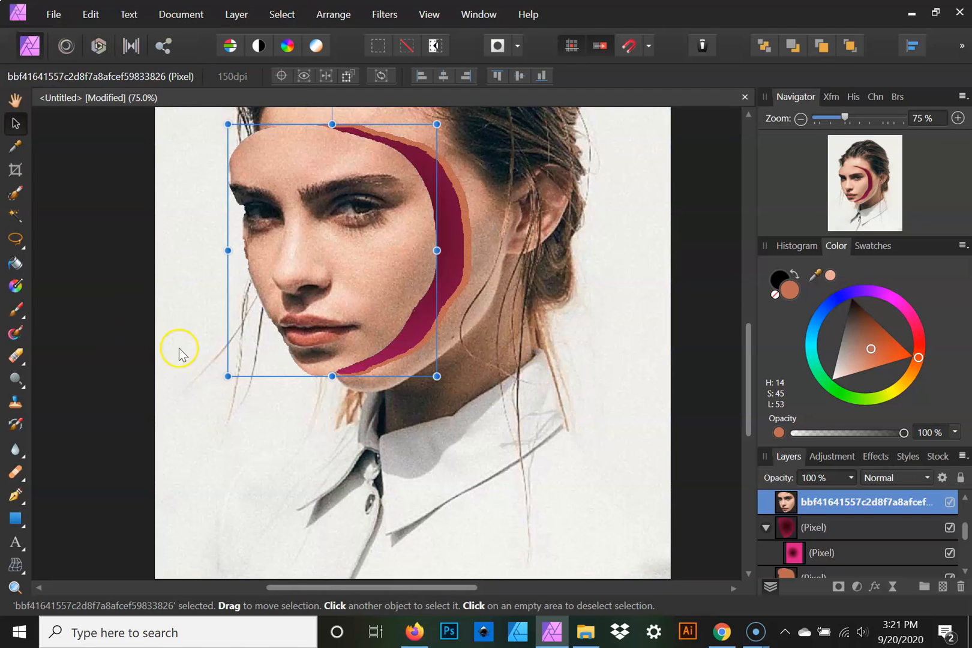
# Step: Examine the face edge and the gradient crescent against the whole portrait
pyautogui.click(695, 310)
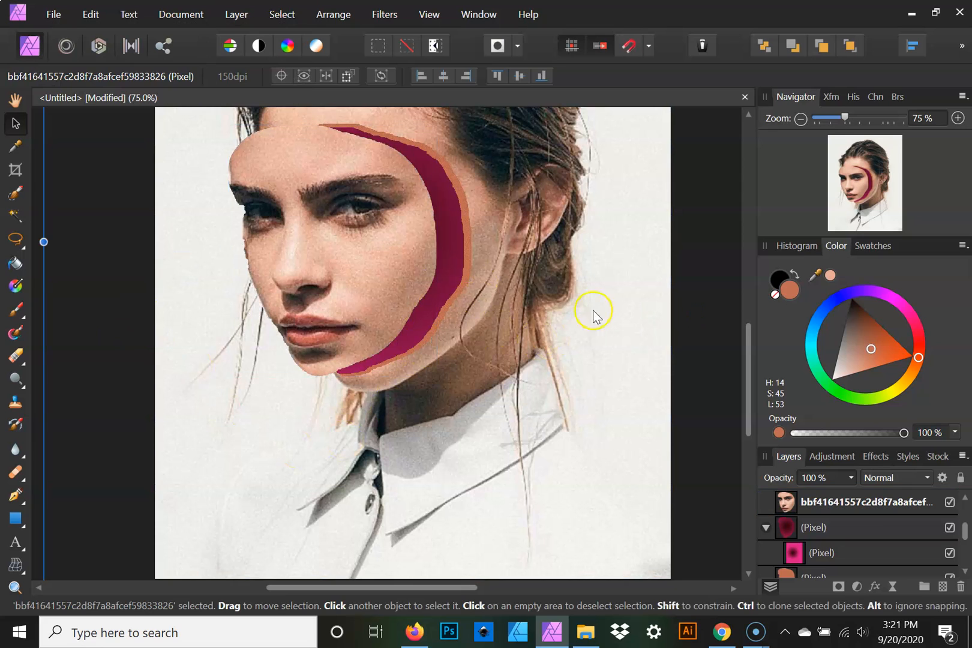
pyautogui.click(803, 120)
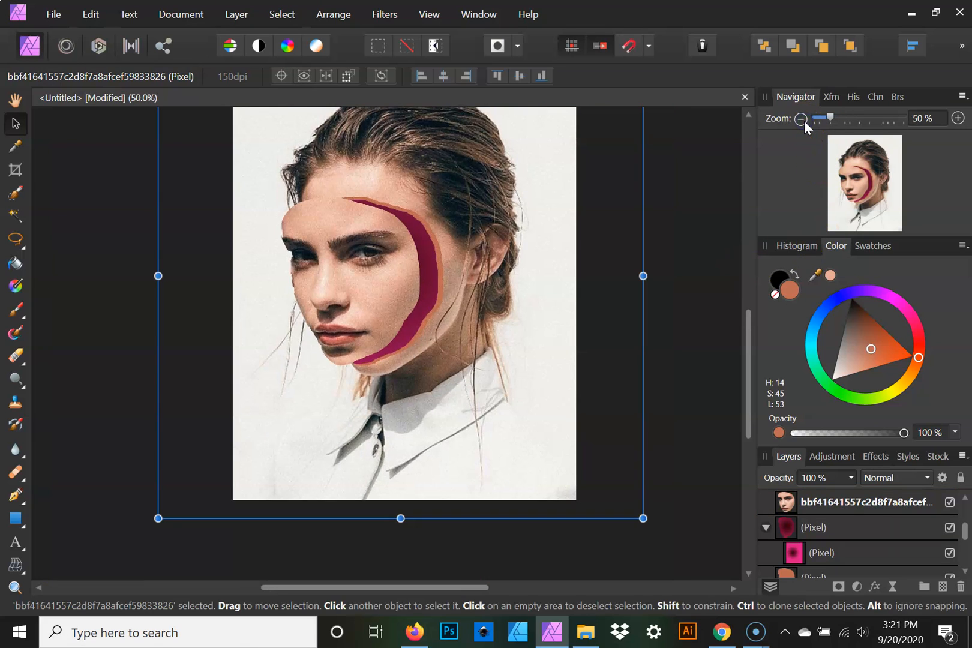
pyautogui.click(958, 117)
pyautogui.click(498, 258)
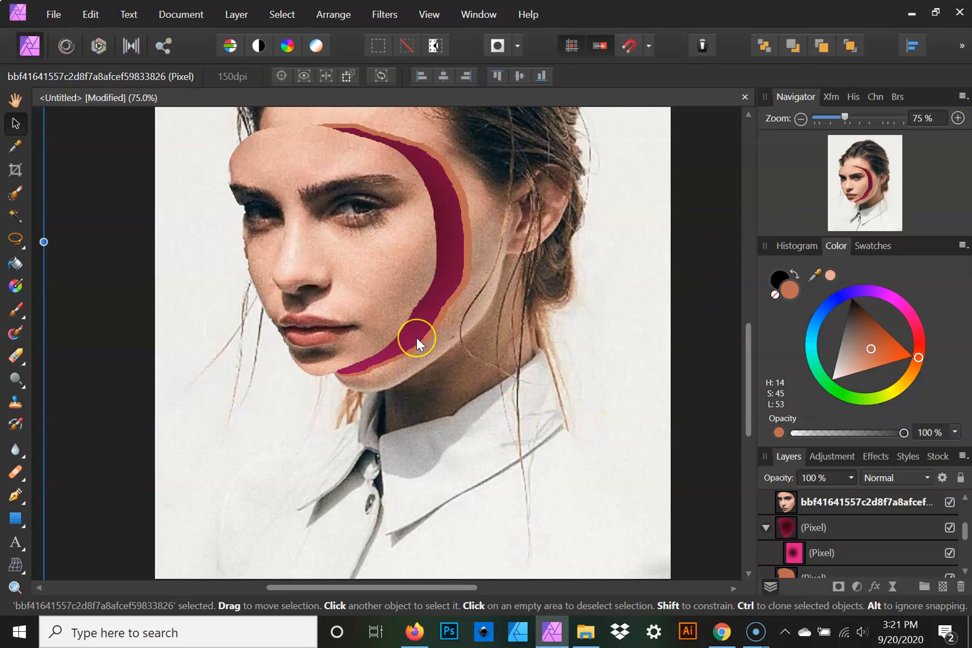
pyautogui.scroll(-2, 416, 338)
pyautogui.scroll(4, 416, 337)
pyautogui.scroll(-2, 416, 337)
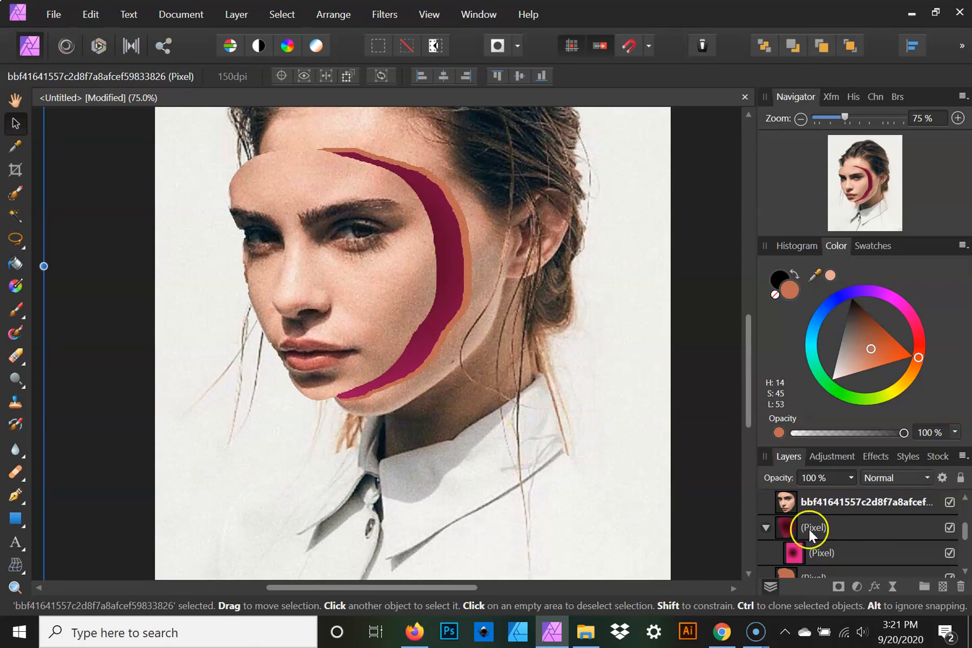
# Step: Add an empty pixel layer above the face layer and nest the face, gradient, skin-toned edge and head layers inside it
pyautogui.click(910, 503)
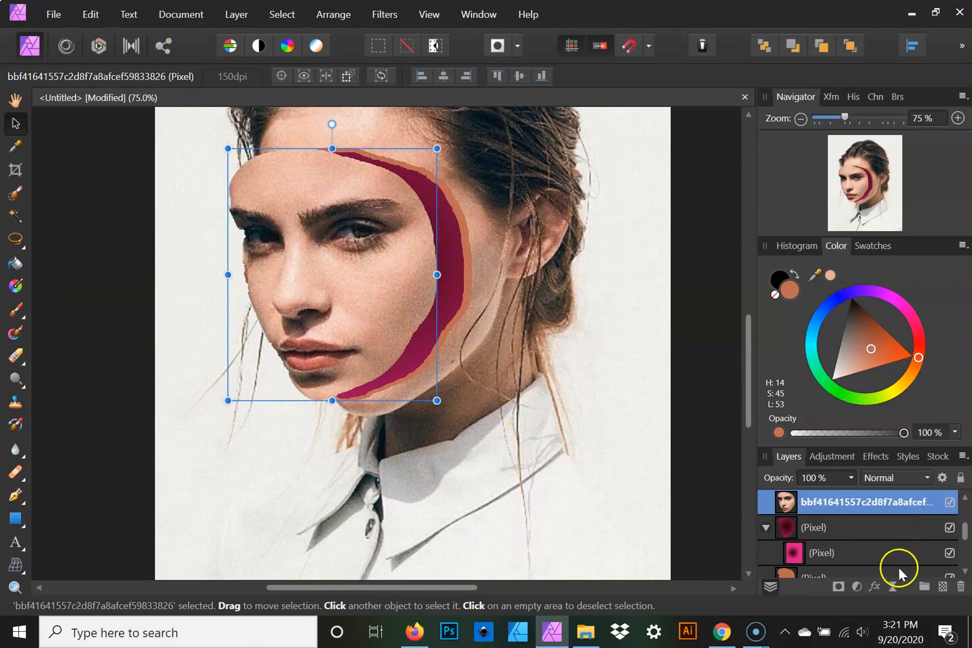
pyautogui.click(942, 587)
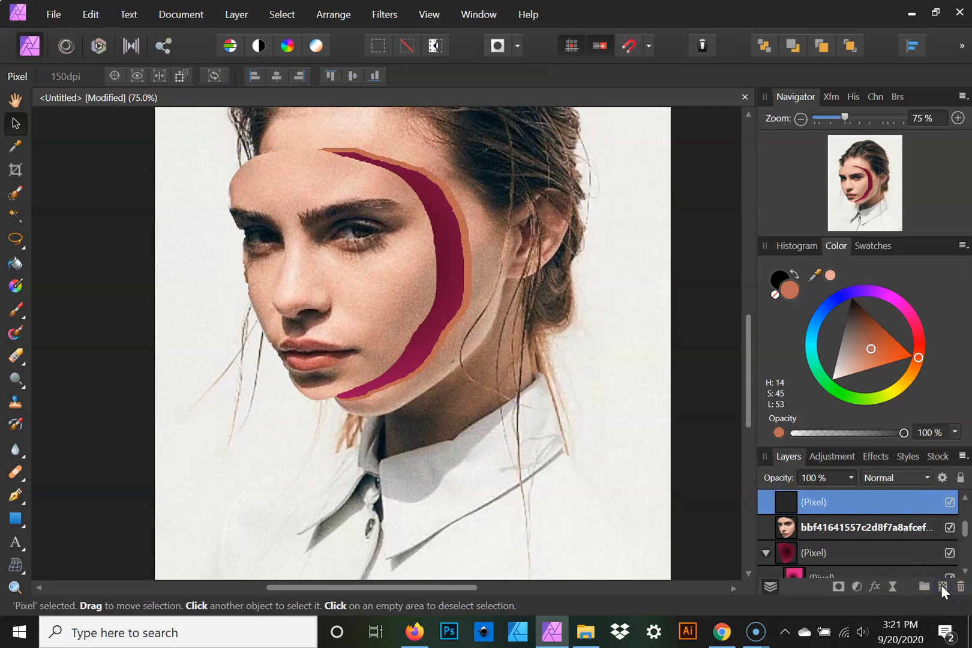
pyautogui.click(846, 530)
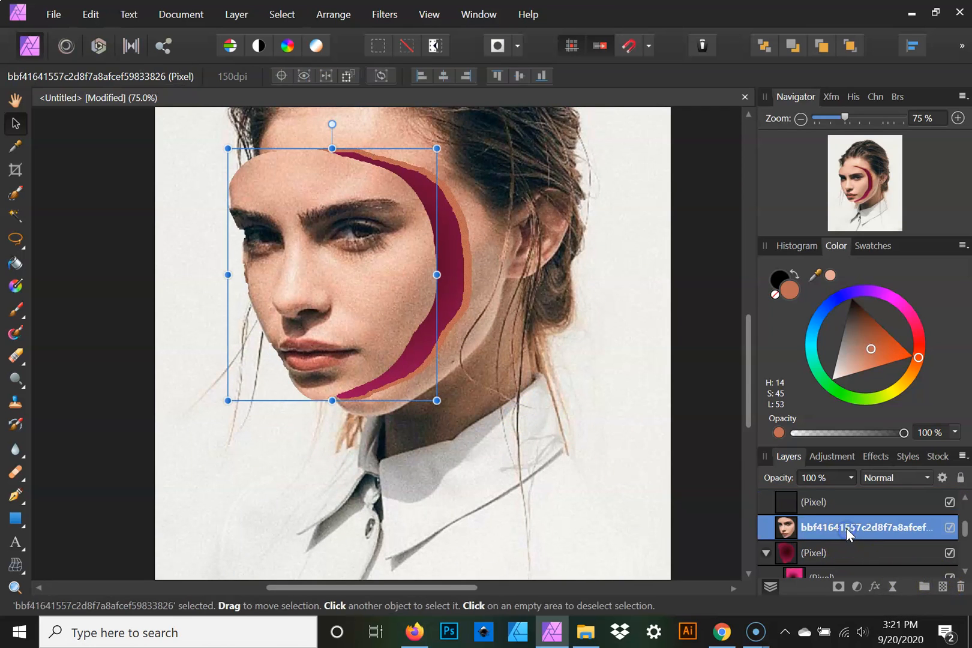
pyautogui.scroll(-1, 847, 528)
pyautogui.keyDown('shift'); pyautogui.click(853, 552); pyautogui.keyUp('shift')
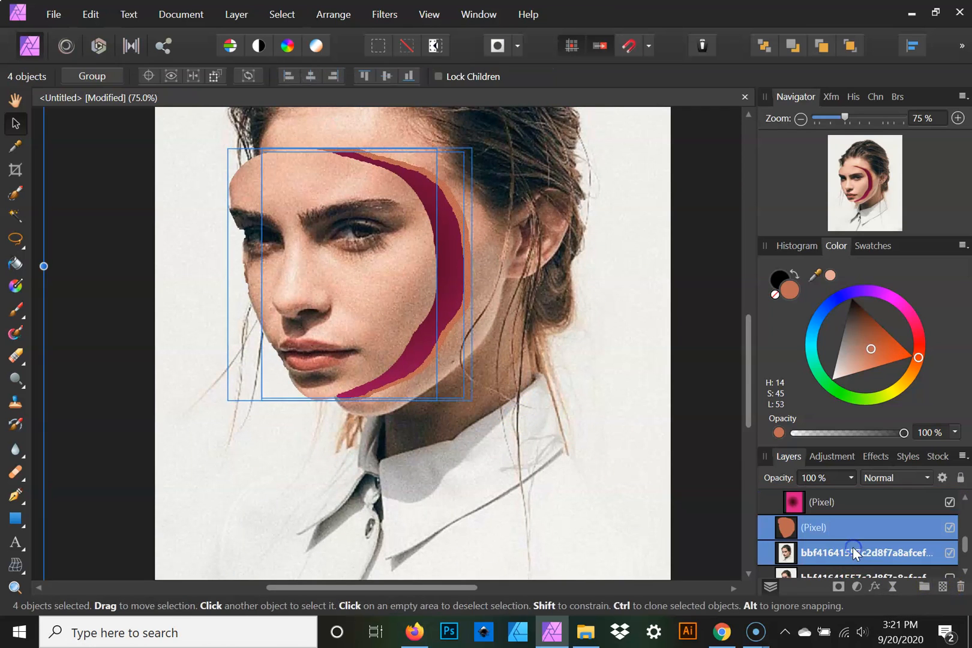
pyautogui.scroll(-3, 854, 532)
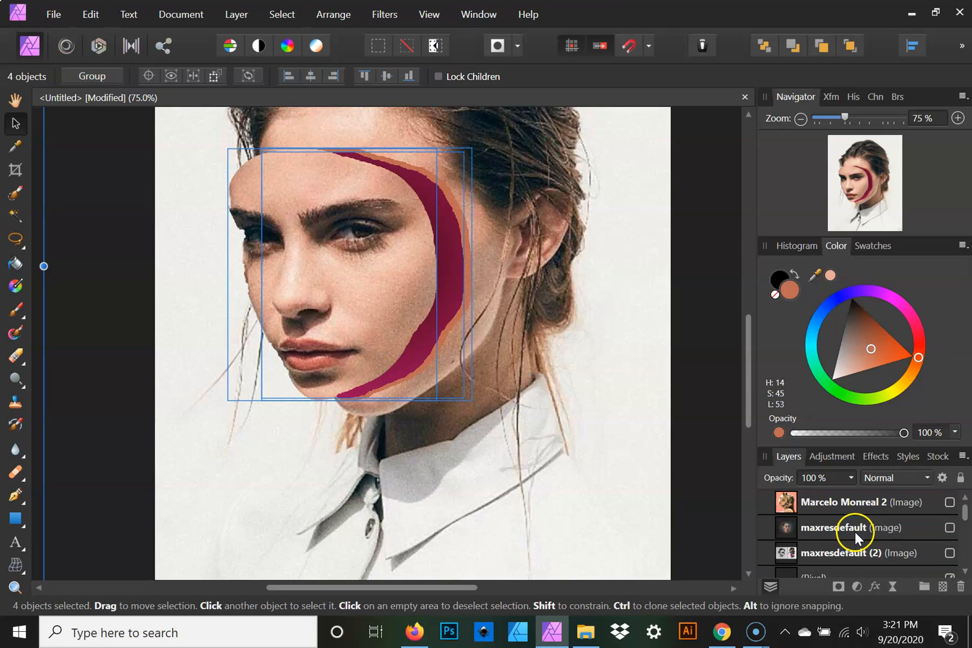
pyautogui.scroll(3, 856, 532)
pyautogui.scroll(1, 855, 532)
pyautogui.moveTo(850, 527)
pyautogui.mouseDown()
pyautogui.moveTo(848, 502)
pyautogui.moveTo(832, 557)
pyautogui.moveTo(845, 511)
pyautogui.mouseUp()
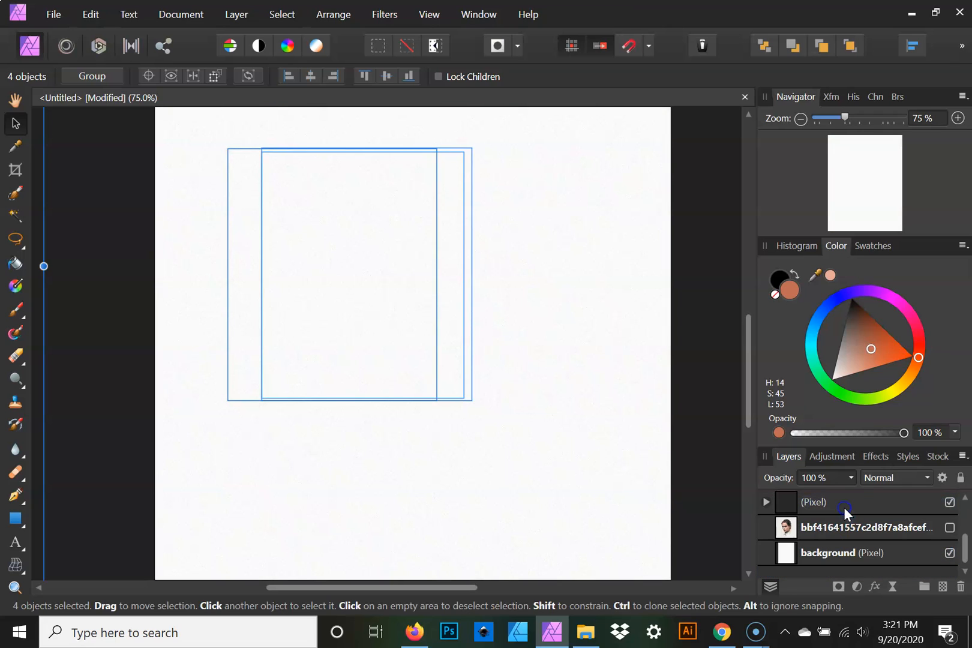
# Step: Show the original portrait image layer above the background and duplicate it
pyautogui.click(800, 119)
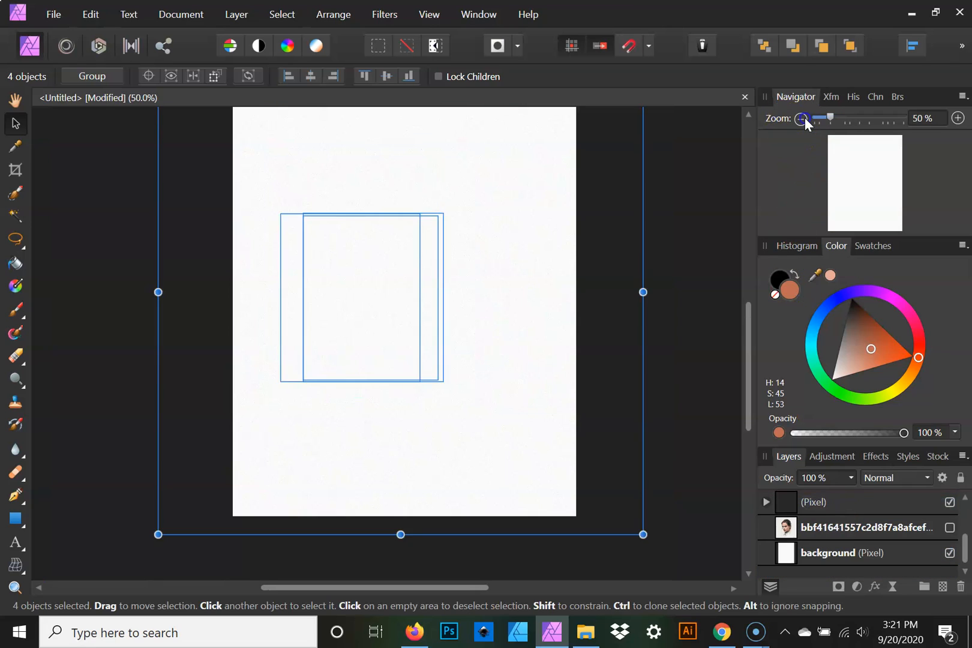
pyautogui.click(800, 119)
pyautogui.click(949, 529)
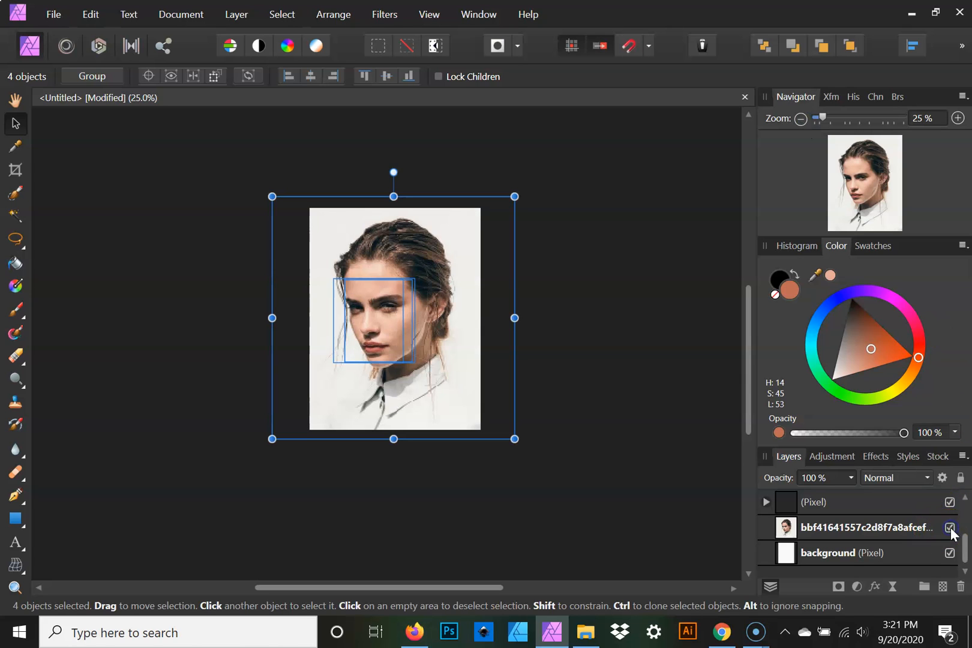
pyautogui.click(607, 521)
pyautogui.click(828, 522)
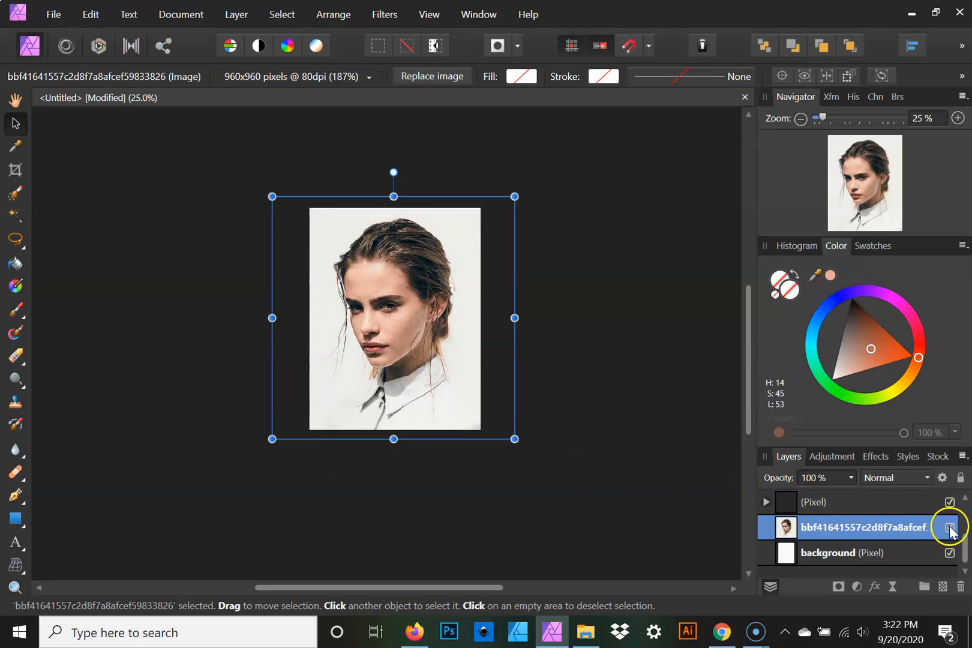
pyautogui.doubleClick(918, 528)
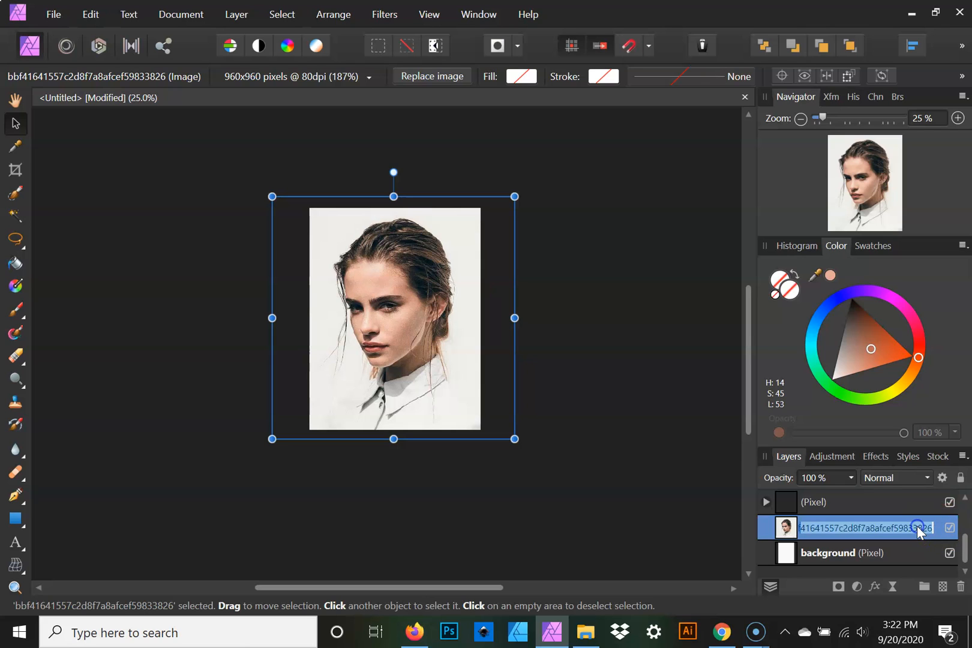
pyautogui.rightClick(933, 518)
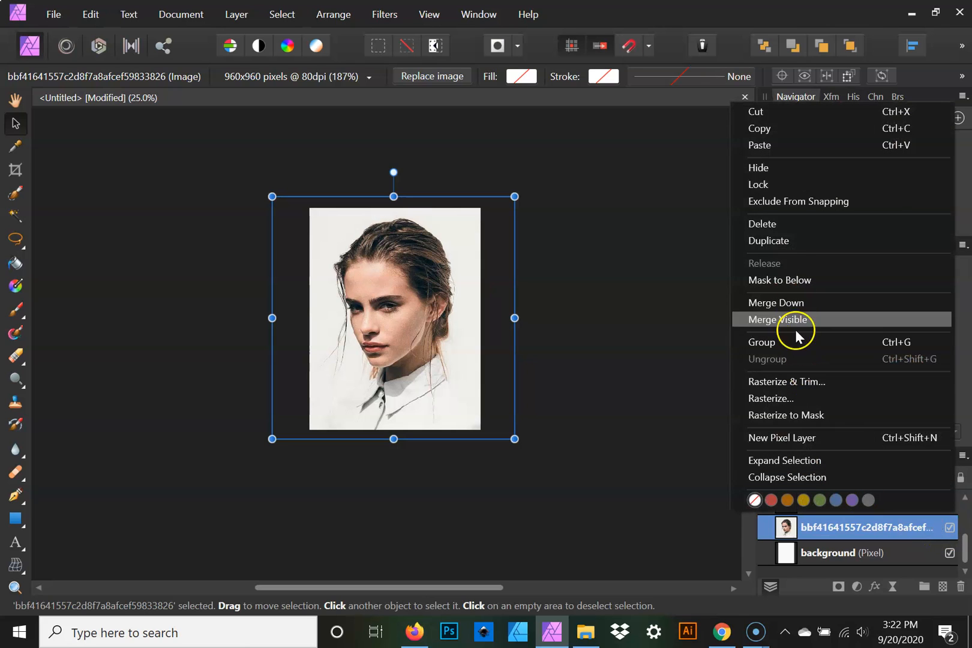
pyautogui.click(799, 241)
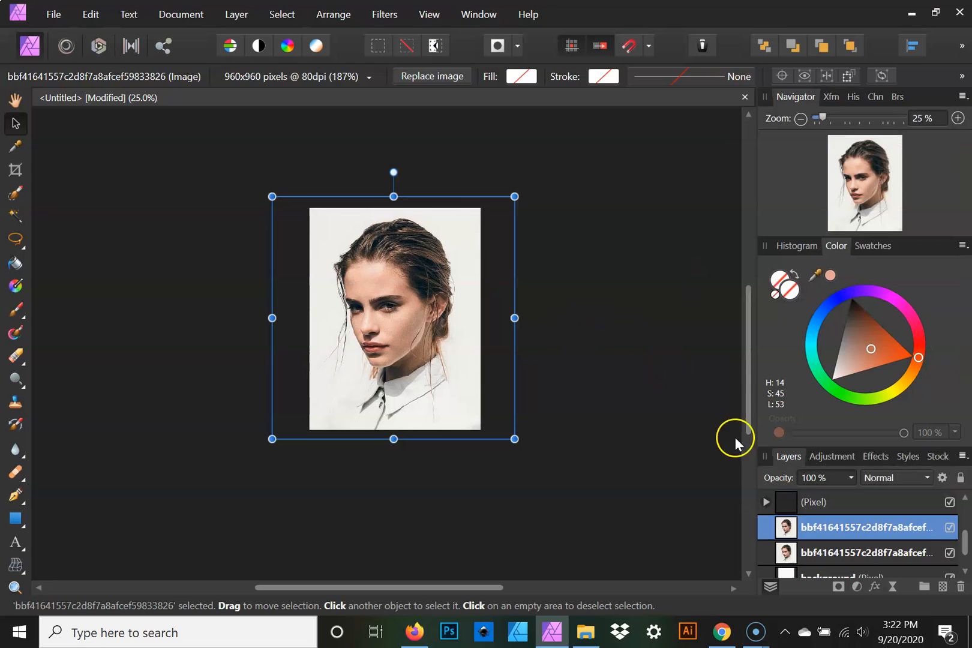
# Step: Hide the lower portrait copy, and Rasterize & Trim the upper one
pyautogui.click(949, 552)
pyautogui.rightClick(901, 526)
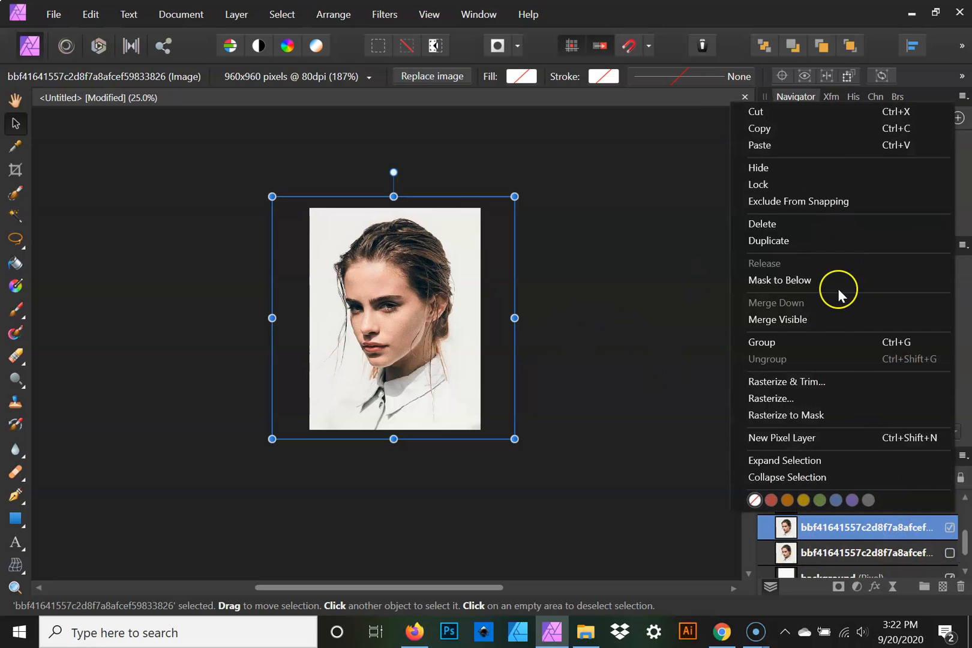
pyautogui.click(829, 386)
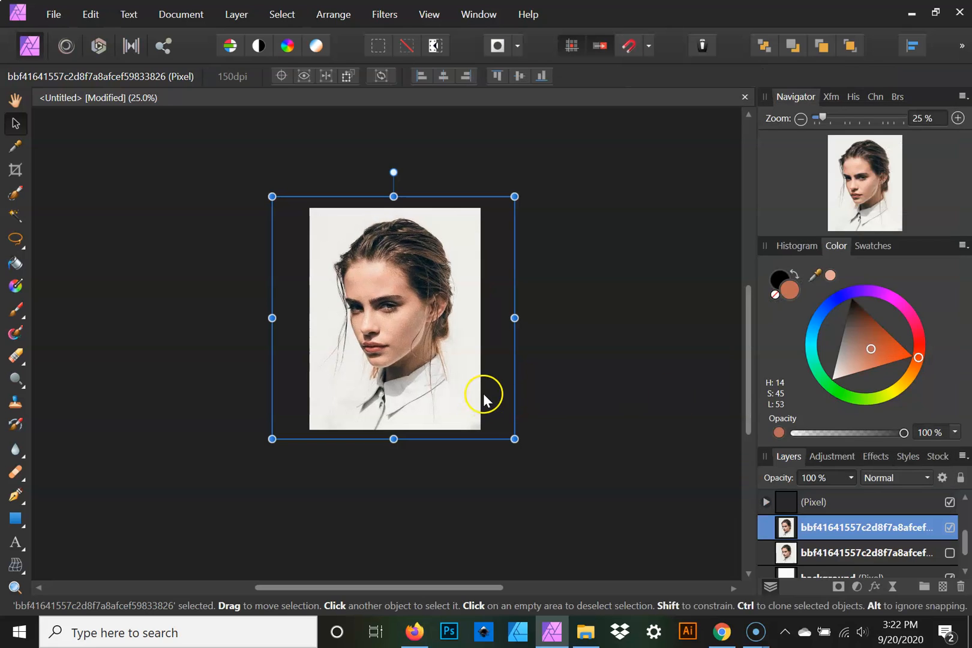
# Step: Select the woman's hair, face, neck and shirt on the rasterized portrait using the Selection Brush at 10 px width, snapping to edges
pyautogui.click(15, 219)
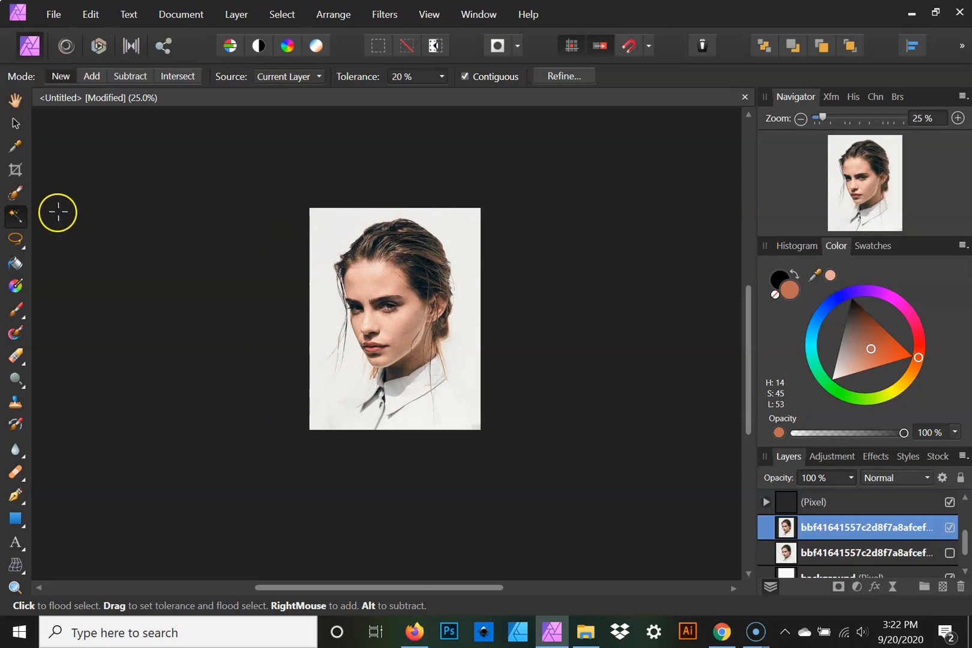
pyautogui.click(17, 195)
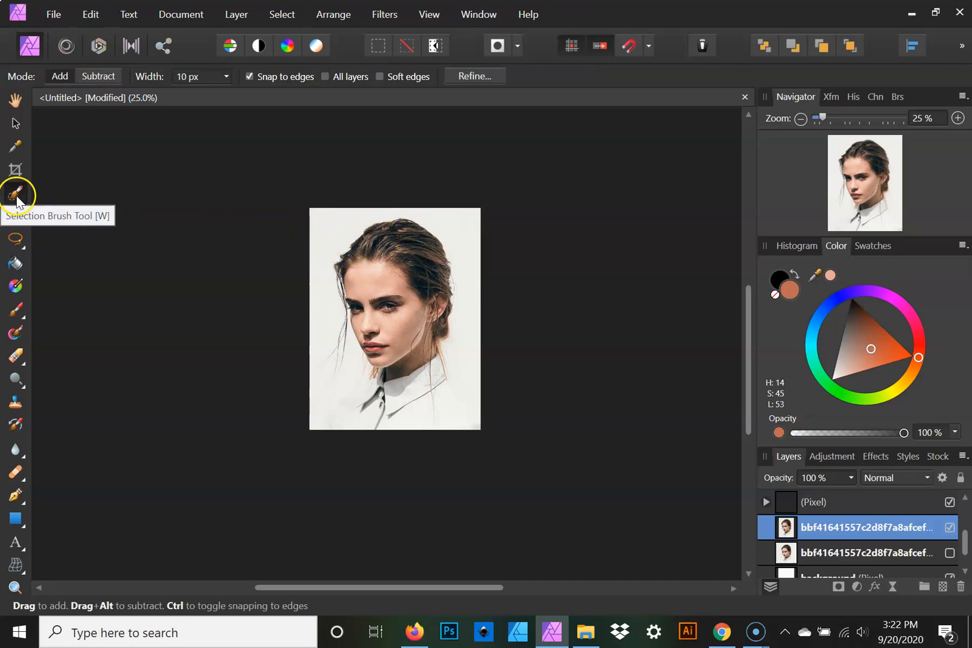
pyautogui.moveTo(402, 264)
pyautogui.mouseDown()
pyautogui.moveTo(411, 249)
pyautogui.moveTo(387, 276)
pyautogui.moveTo(408, 287)
pyautogui.moveTo(399, 268)
pyautogui.moveTo(383, 285)
pyautogui.mouseUp()
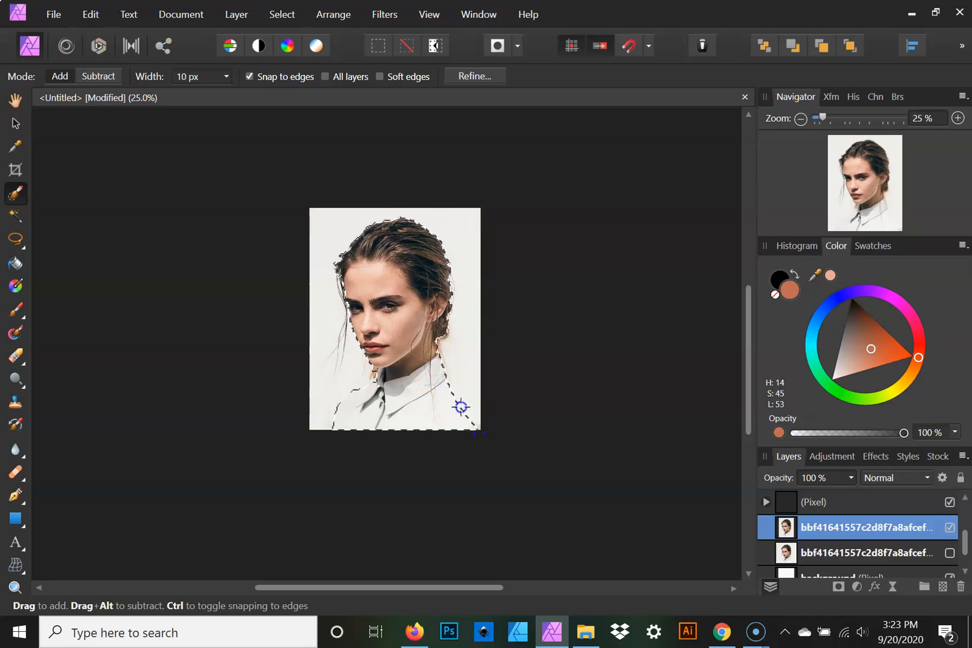
pyautogui.moveTo(480, 429)
pyautogui.mouseDown()
pyautogui.moveTo(339, 406)
pyautogui.moveTo(354, 398)
pyautogui.moveTo(336, 430)
pyautogui.moveTo(339, 394)
pyautogui.moveTo(358, 392)
pyautogui.moveTo(338, 409)
pyautogui.moveTo(355, 390)
pyautogui.moveTo(381, 391)
pyautogui.moveTo(339, 404)
pyautogui.moveTo(335, 429)
pyautogui.moveTo(335, 400)
pyautogui.moveTo(337, 430)
pyautogui.mouseUp()
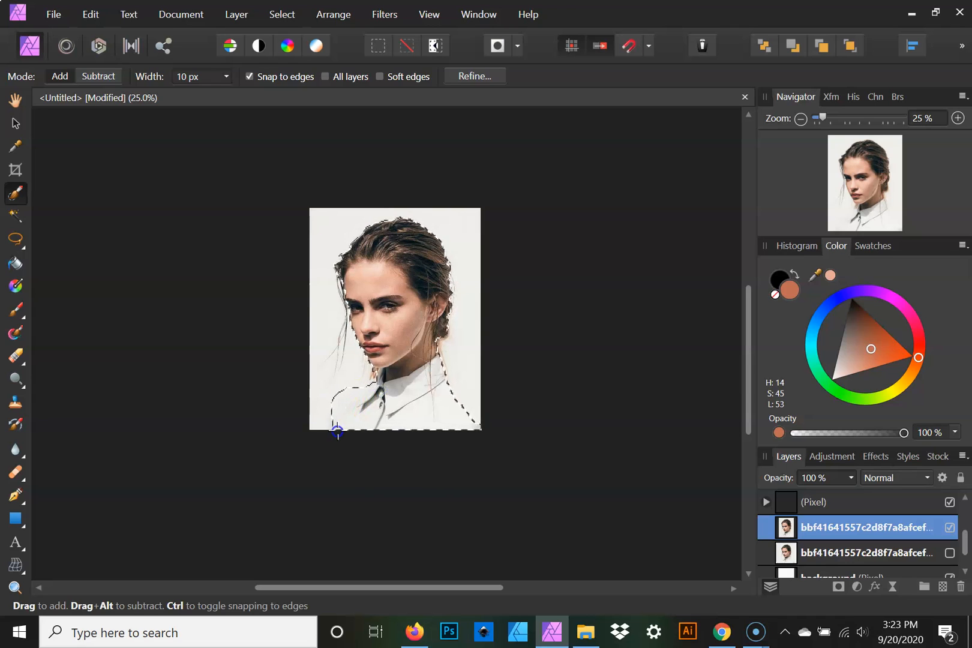
pyautogui.click(419, 385)
pyautogui.moveTo(437, 332); pyautogui.dragTo(443, 323)
pyautogui.click(16, 123)
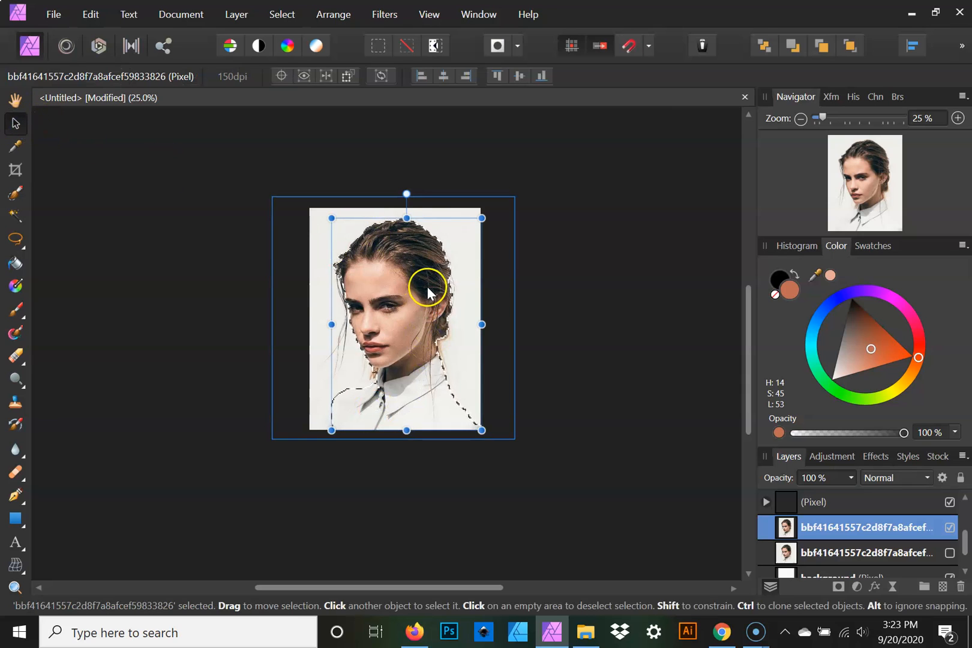
# Step: Copy the selected woman onto a separate layer, hide the rasterized portrait below it and clear the selection
pyautogui.hotkey('ctrl', 'j')
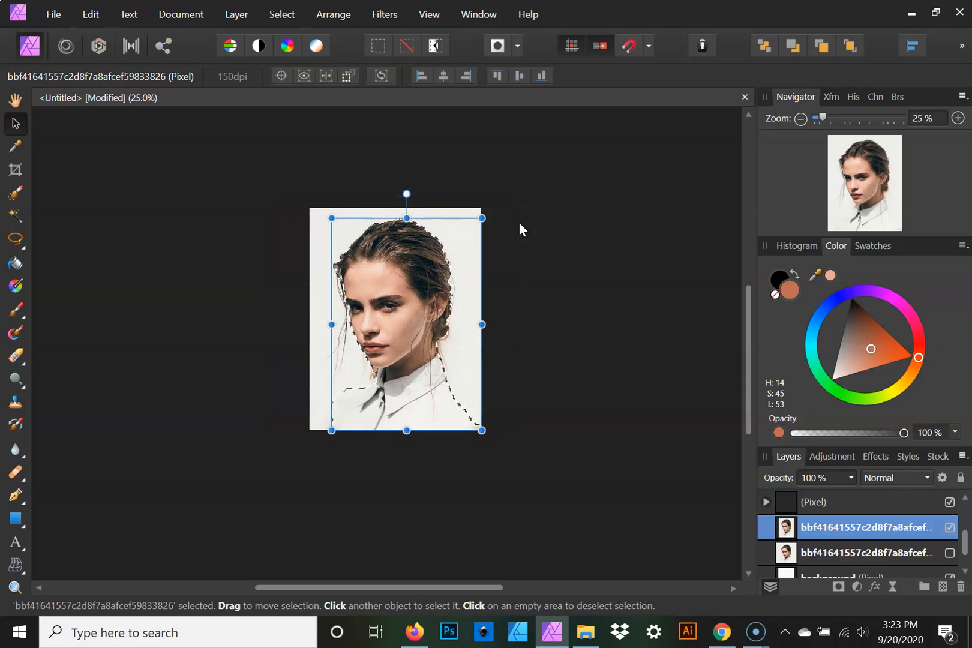
pyautogui.click(949, 552)
pyautogui.click(893, 539)
pyautogui.click(594, 337)
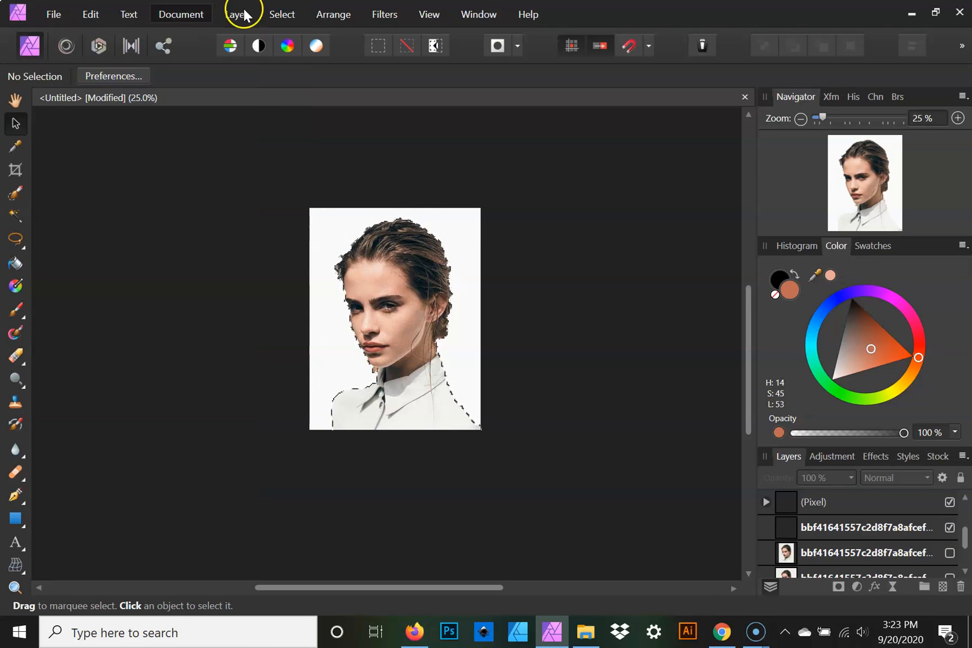
pyautogui.click(277, 15)
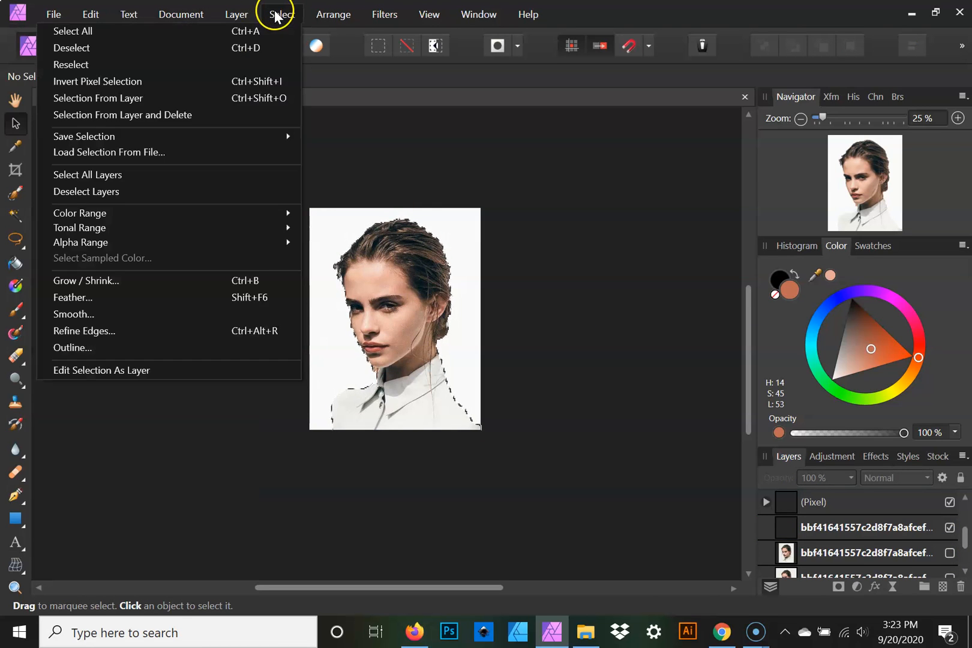
pyautogui.click(231, 47)
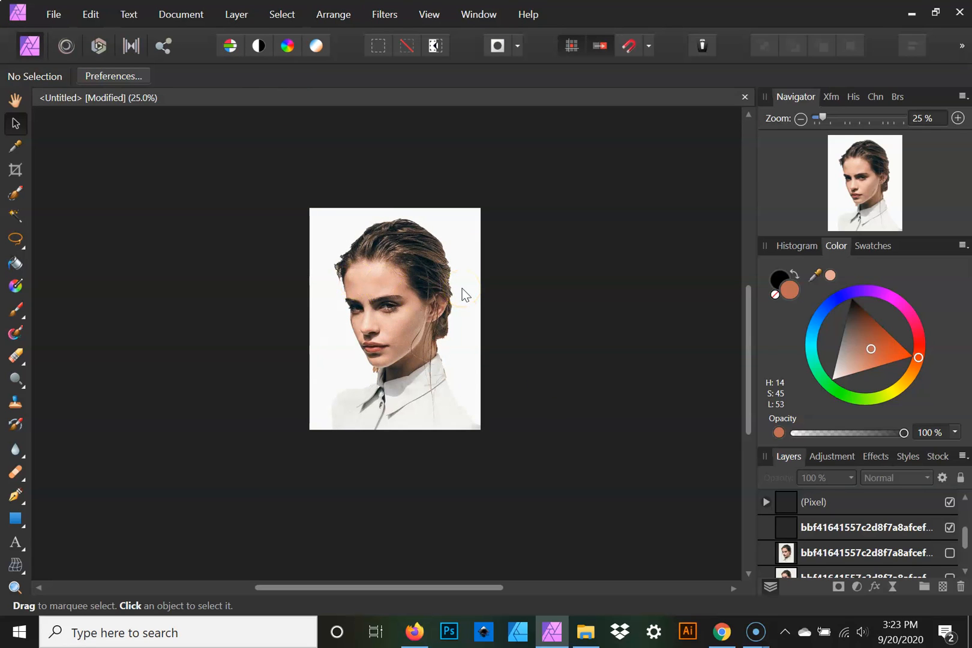
# Step: Lasso the upper part of the woman's head and try to paste it as a separate layer
pyautogui.click(15, 240)
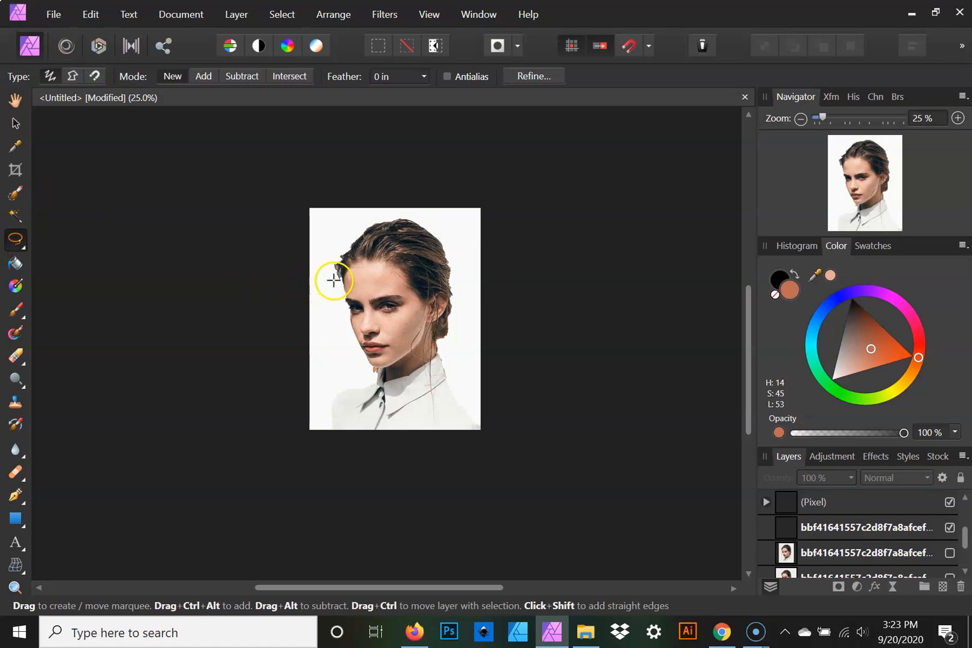
pyautogui.moveTo(333, 280)
pyautogui.mouseDown()
pyautogui.moveTo(439, 269)
pyautogui.moveTo(455, 254)
pyautogui.moveTo(452, 237)
pyautogui.moveTo(411, 216)
pyautogui.moveTo(342, 221)
pyautogui.moveTo(321, 240)
pyautogui.moveTo(341, 280)
pyautogui.mouseUp()
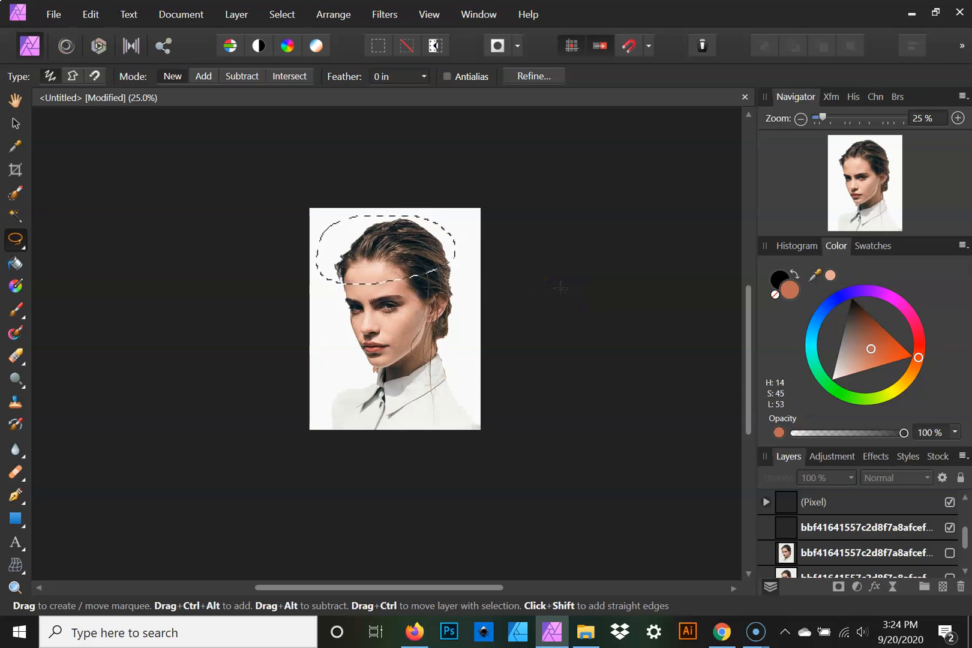
pyautogui.hotkey('ctrl', 'v')
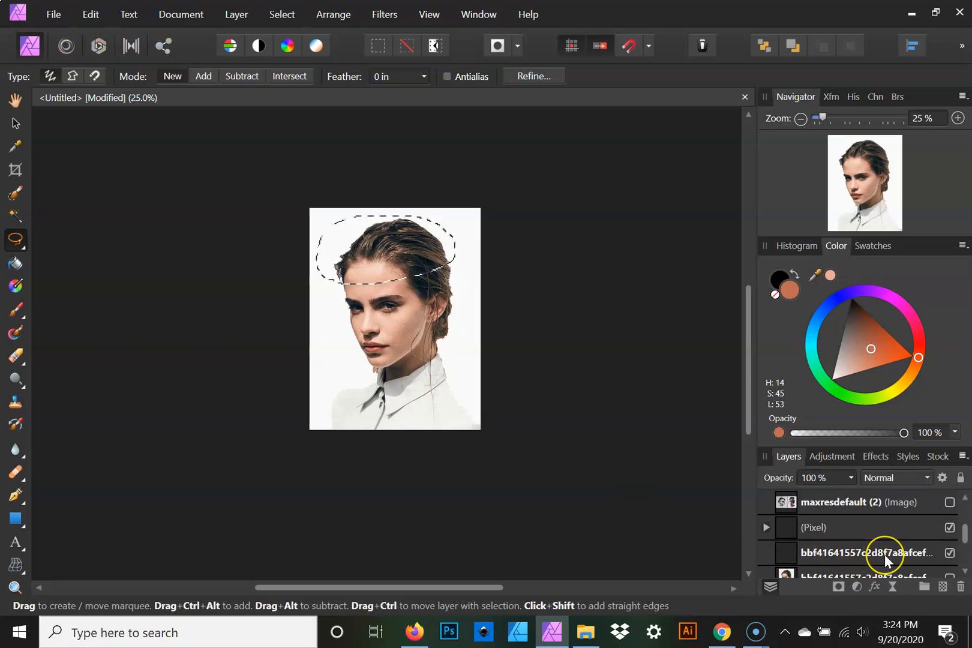
# Step: Examine the layers nested inside the empty pixel layer and the portrait layers below it
pyautogui.scroll(-2, 885, 555)
pyautogui.scroll(2, 885, 555)
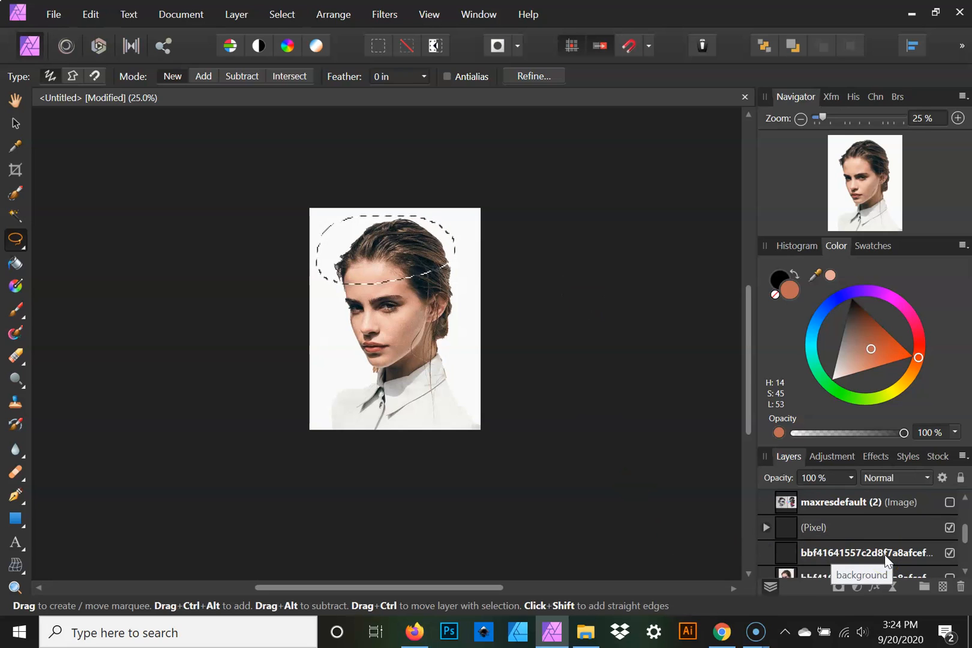
pyautogui.click(764, 527)
pyautogui.scroll(-1, 850, 548)
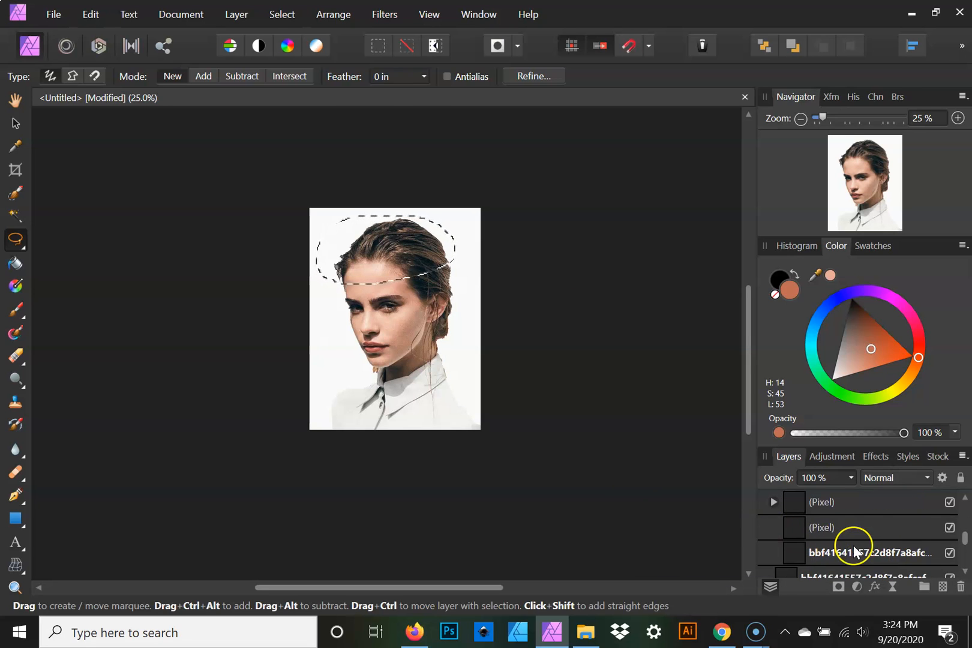
pyautogui.click(949, 528)
pyautogui.click(950, 502)
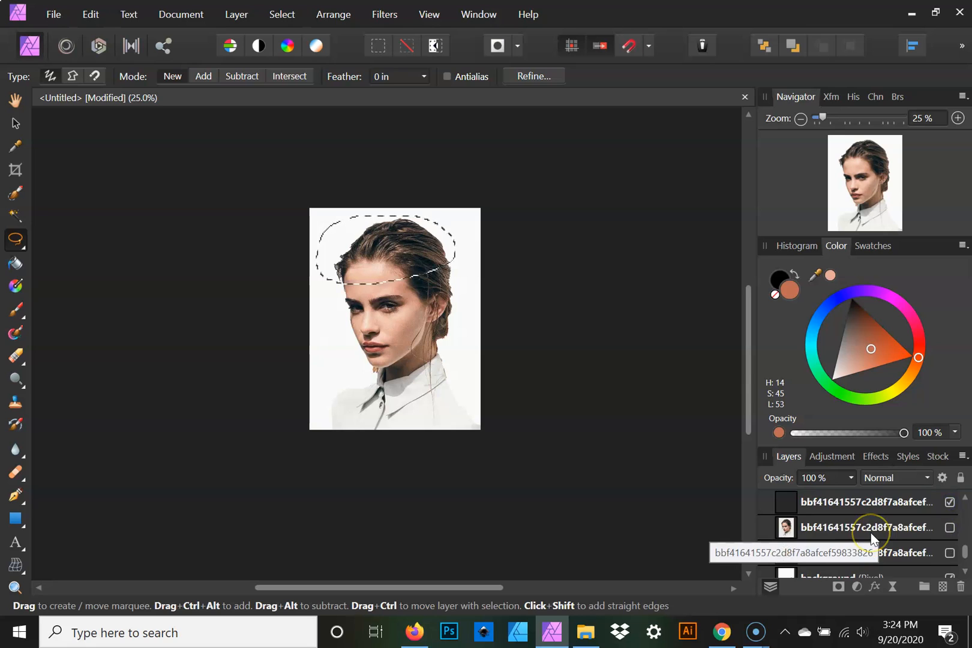
pyautogui.scroll(1, 870, 531)
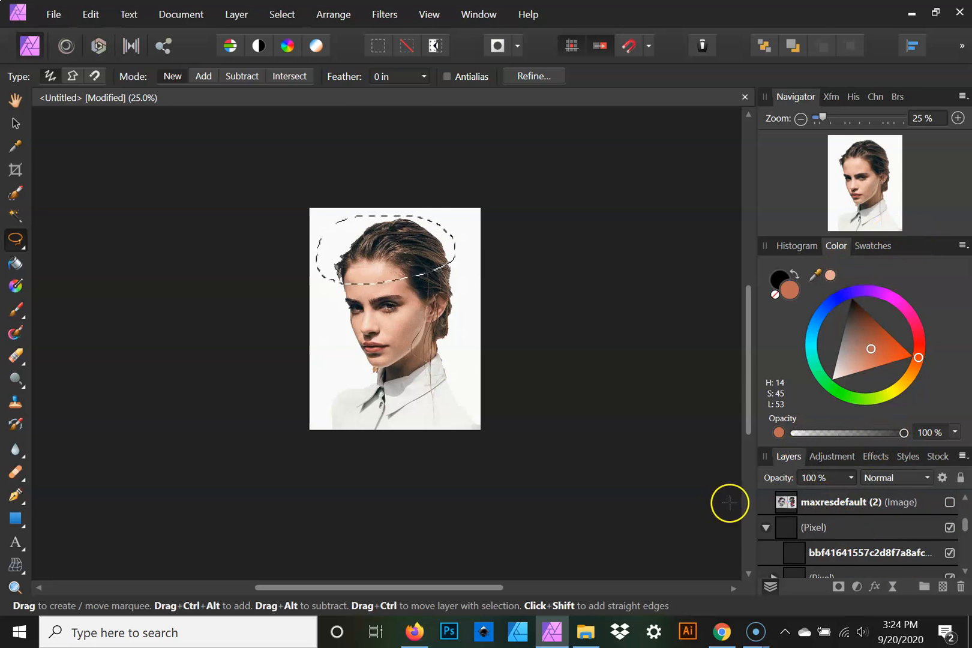
pyautogui.click(766, 528)
pyautogui.scroll(-2, 840, 543)
pyautogui.scroll(2, 840, 543)
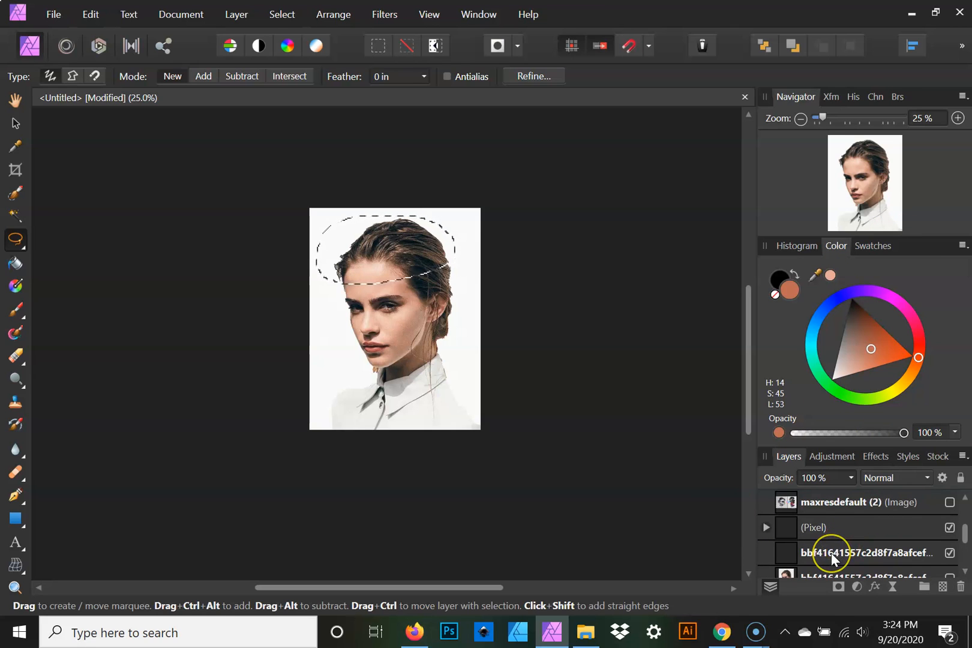
pyautogui.click(832, 555)
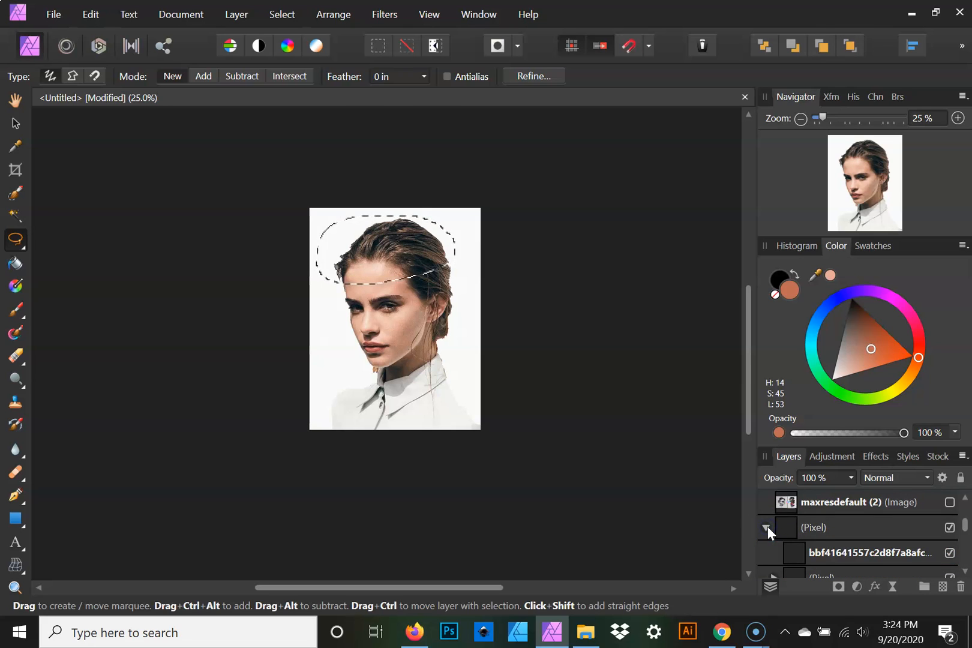
pyautogui.click(847, 552)
pyautogui.scroll(-1, 848, 551)
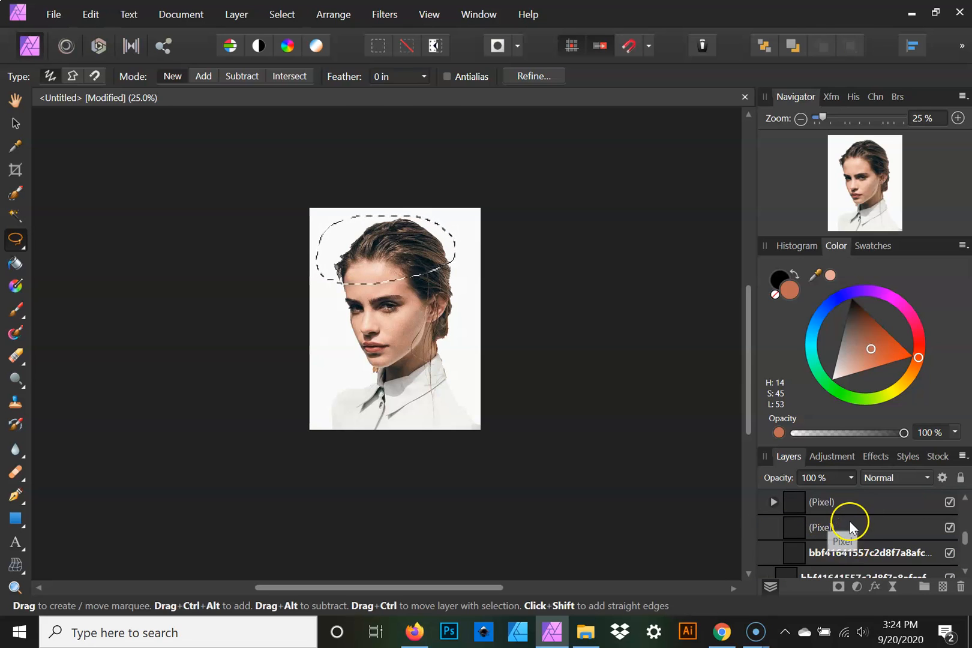
pyautogui.scroll(1, 849, 536)
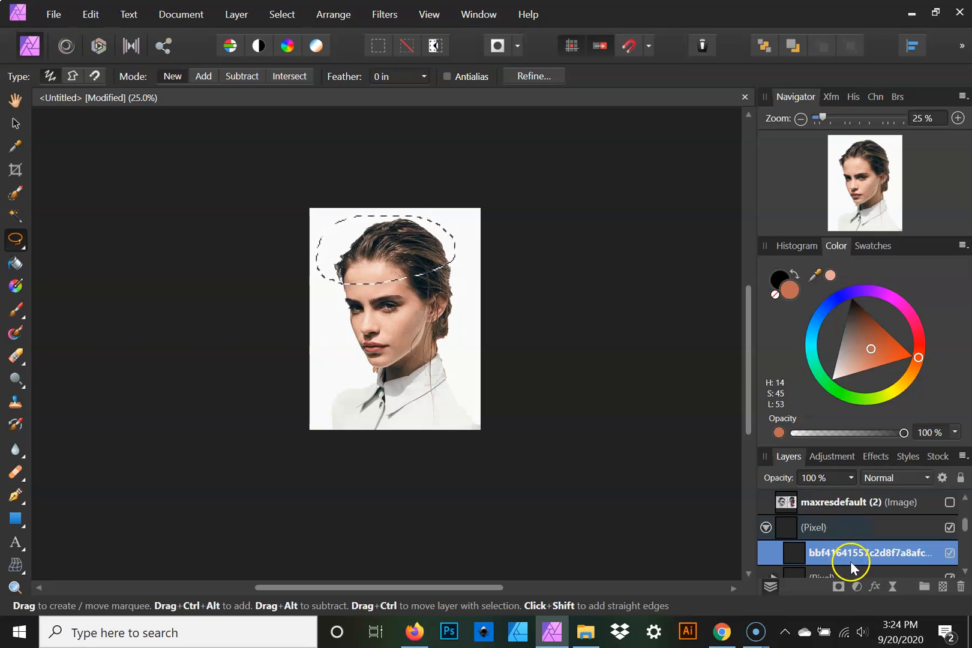
# Step: Try hiding the nested face composition layers and the cut-out woman layer below them
pyautogui.click(950, 528)
pyautogui.scroll(-4, 840, 543)
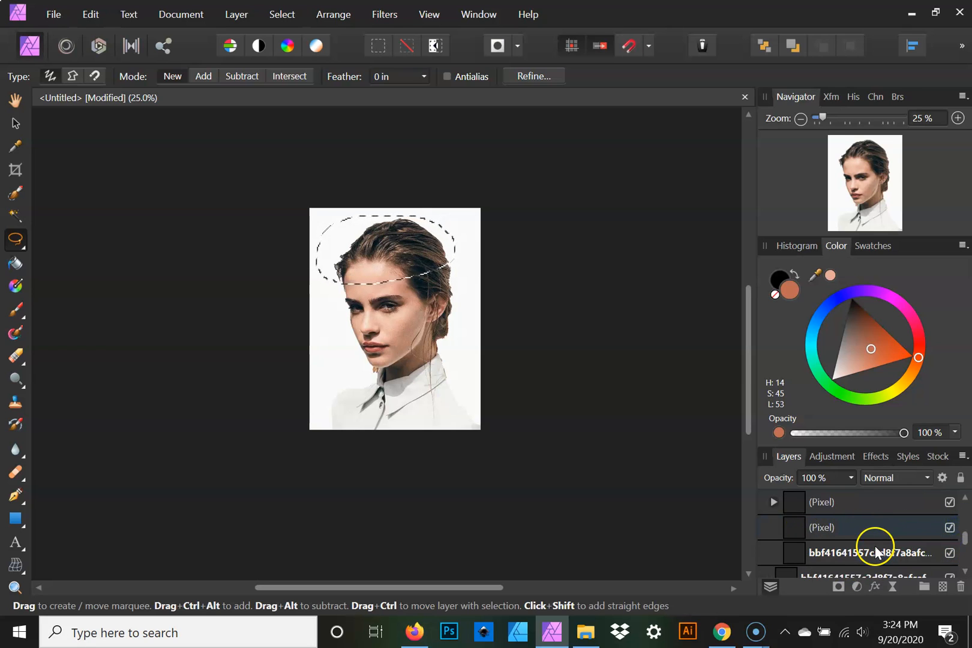
pyautogui.click(950, 503)
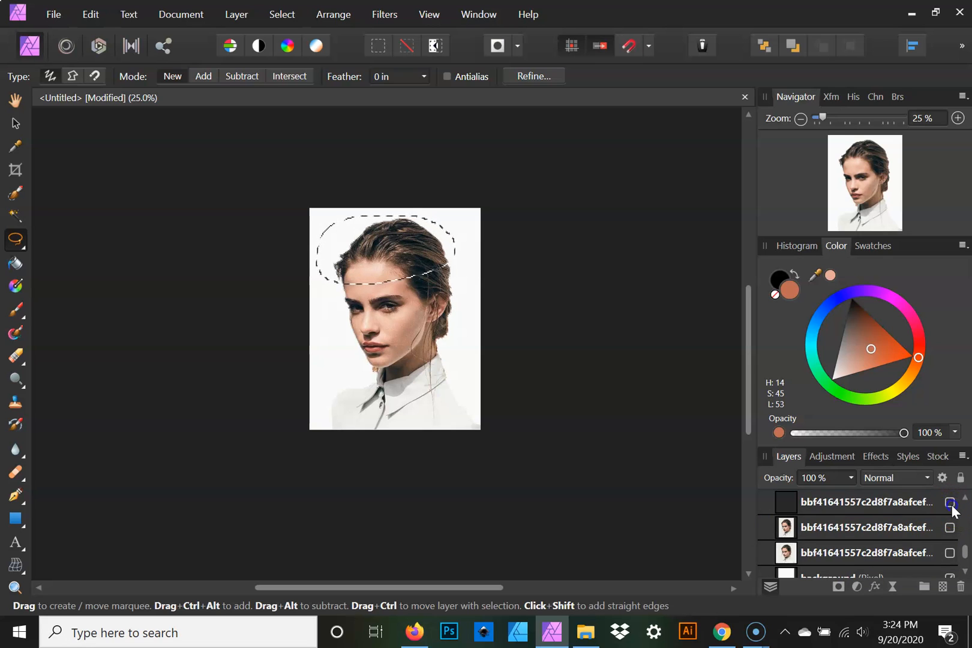
pyautogui.scroll(1, 921, 519)
pyautogui.click(950, 553)
pyautogui.click(950, 527)
pyautogui.click(950, 502)
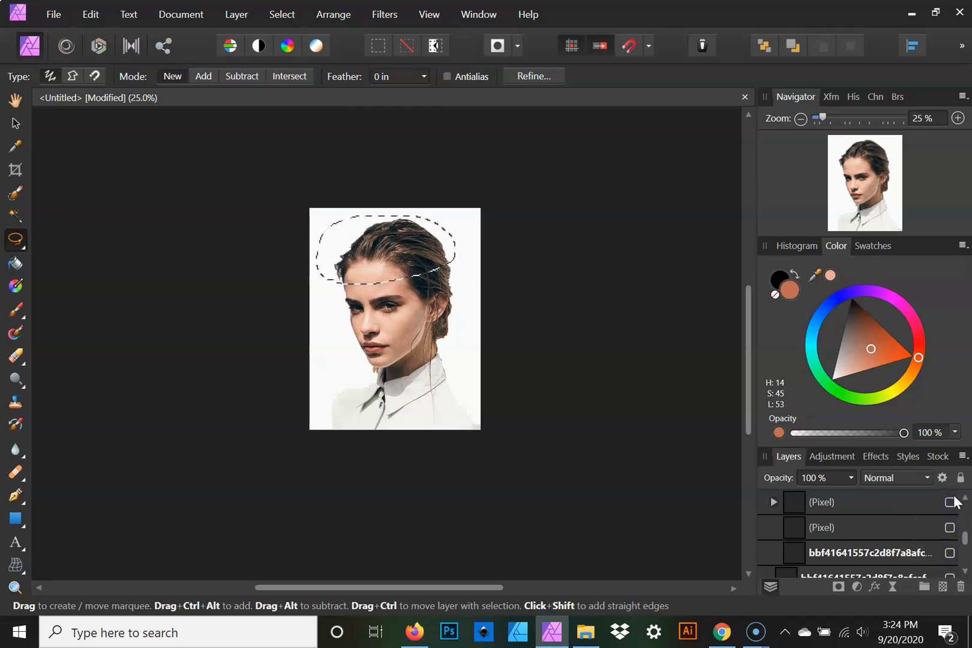
pyautogui.scroll(-1, 875, 548)
pyautogui.scroll(1, 875, 548)
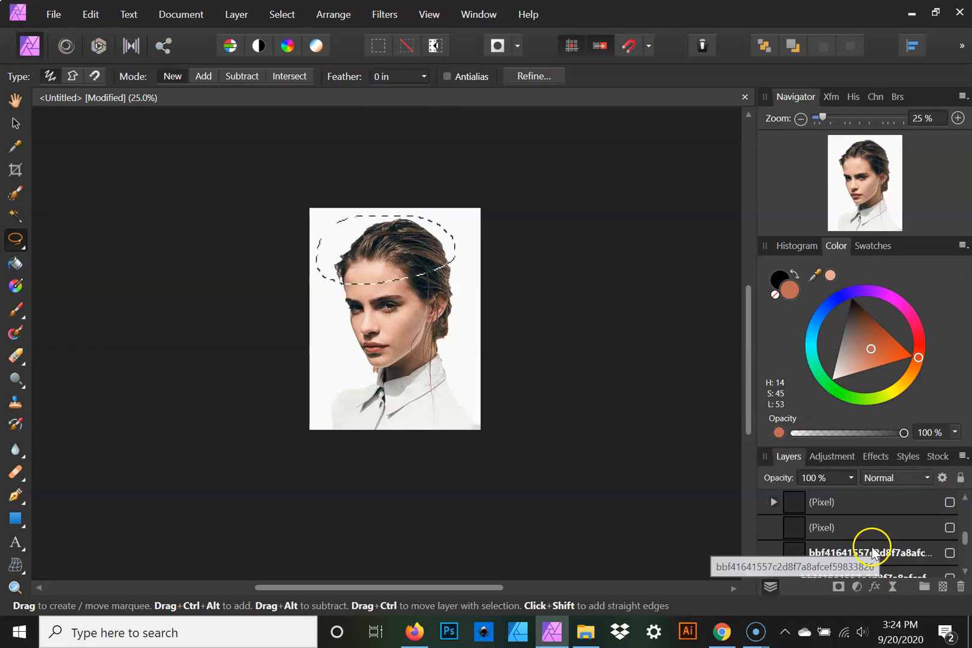
# Step: Undo the layer visibility changes and the lasso selection around the upper head
pyautogui.hotkey('ctrl', 'z')
pyautogui.hotkey('ctrl', 'z')
pyautogui.hotkey('ctrl', 'z')
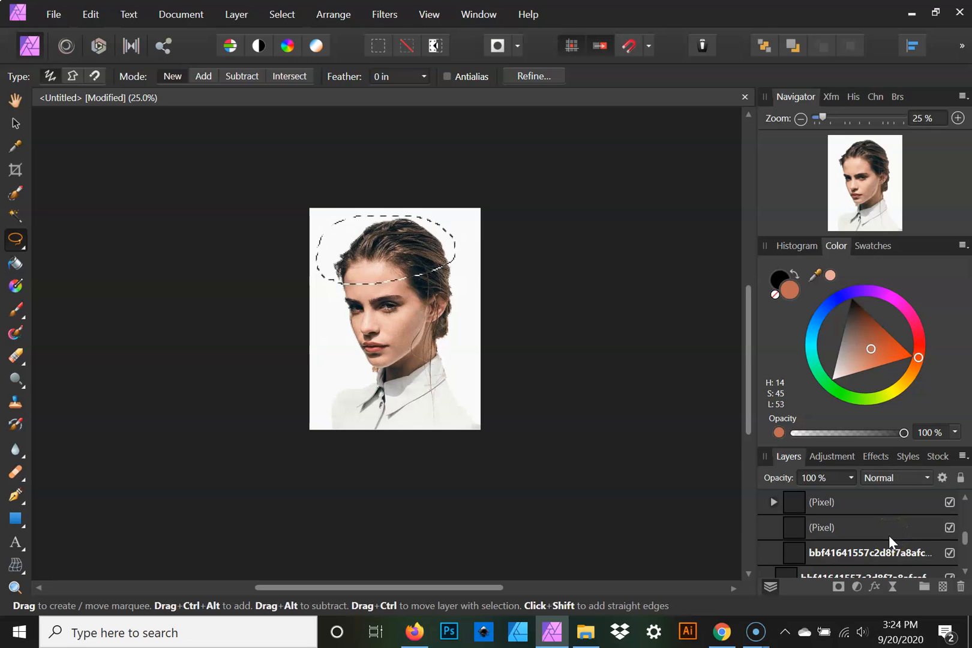
pyautogui.hotkey('ctrl', 'z')
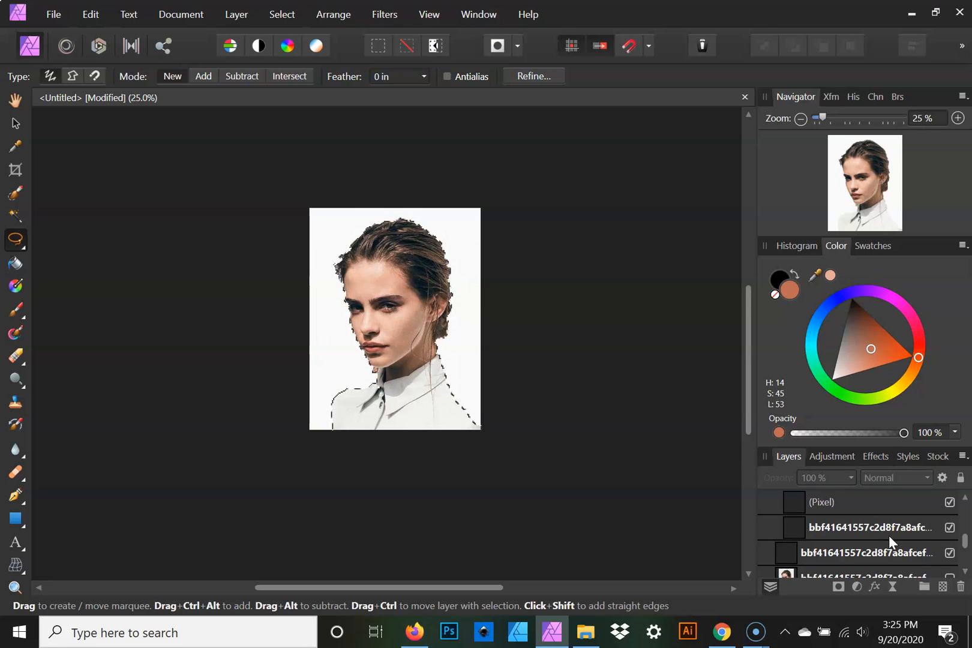
# Step: Collapse the pixel layer that holds the face composition and rename it "one"
pyautogui.click(908, 528)
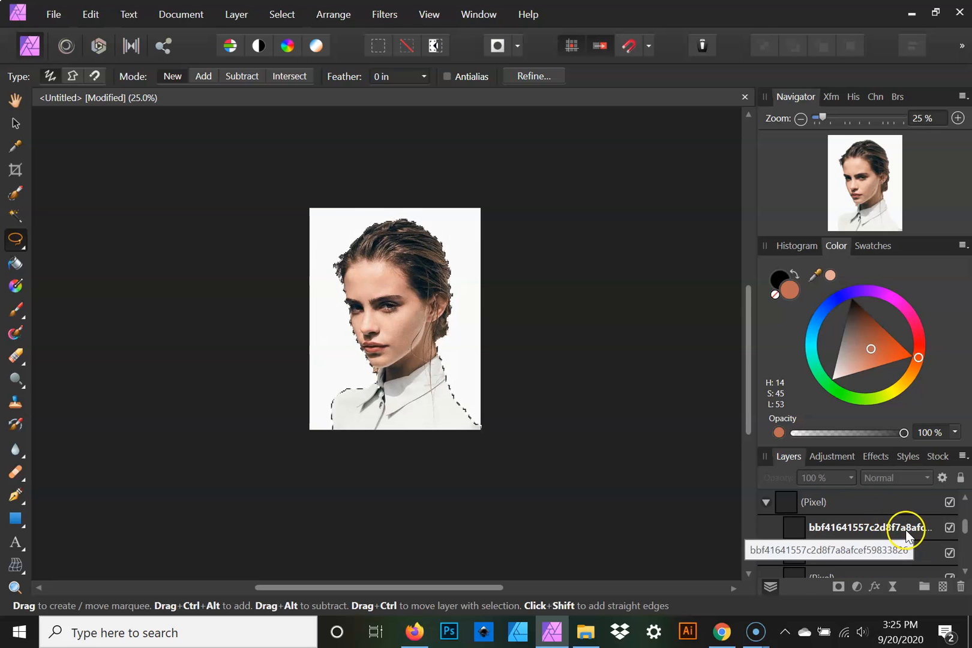
pyautogui.click(766, 502)
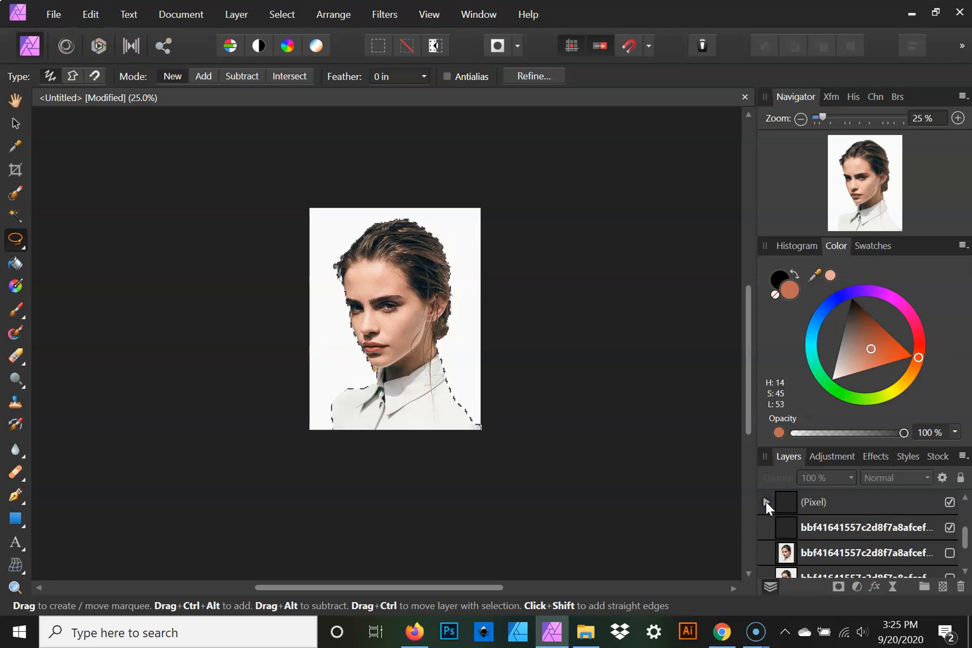
pyautogui.scroll(1, 854, 530)
pyautogui.scroll(-1, 854, 530)
pyautogui.click(821, 504)
pyautogui.click(811, 504)
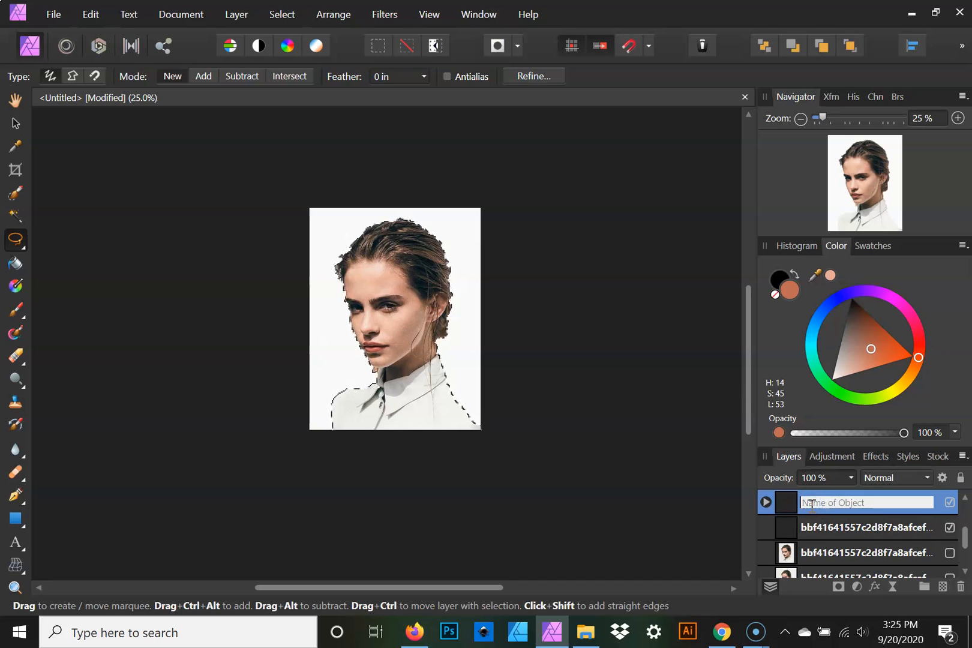
pyautogui.write('one')
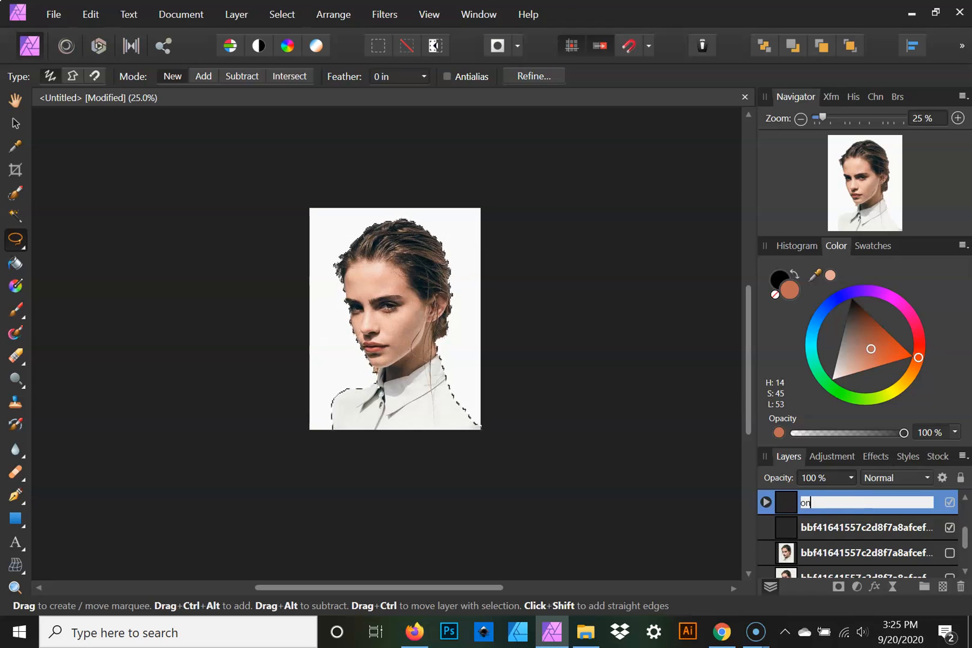
pyautogui.press('Return')
# Step: Select the cut-out woman layer directly below layer "one", toggling its visibility to check its content
pyautogui.moveTo(810, 505); pyautogui.dragTo(867, 537)
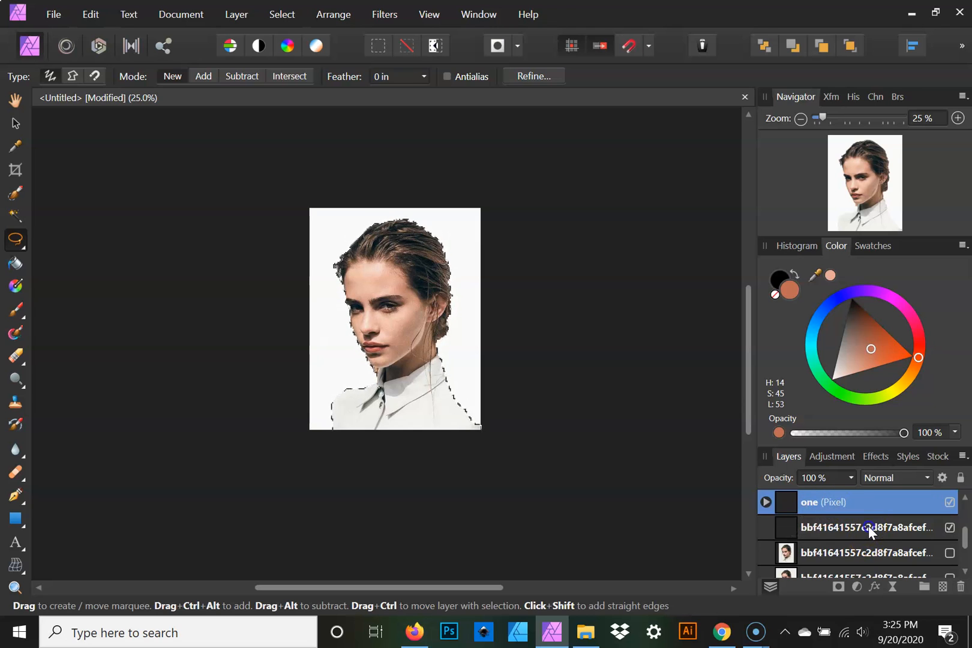
pyautogui.doubleClick(869, 527)
pyautogui.click(837, 550)
pyautogui.click(845, 529)
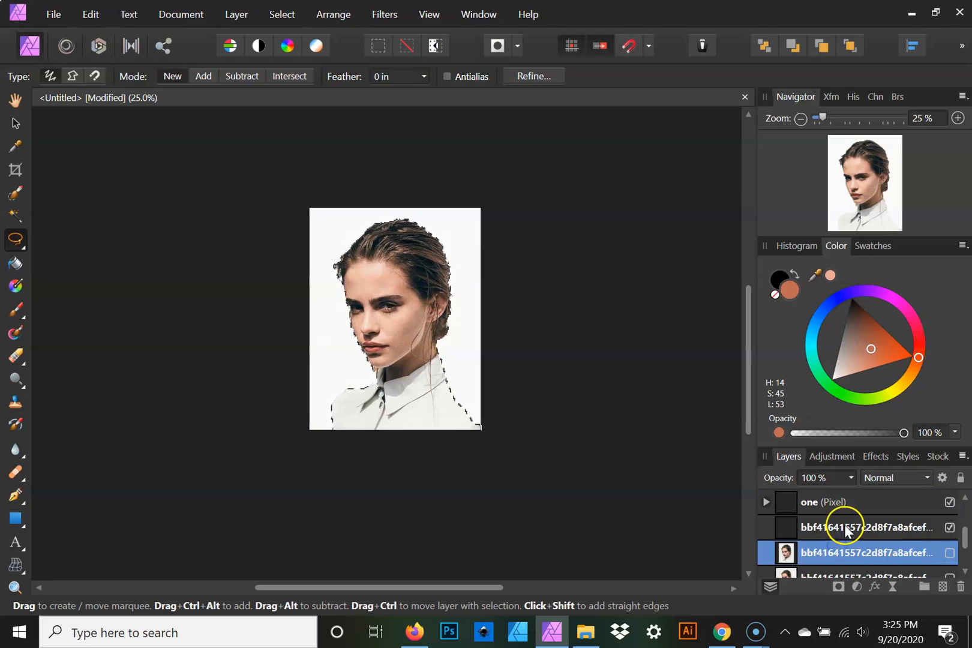
pyautogui.click(949, 528)
pyautogui.click(948, 528)
pyautogui.click(948, 528)
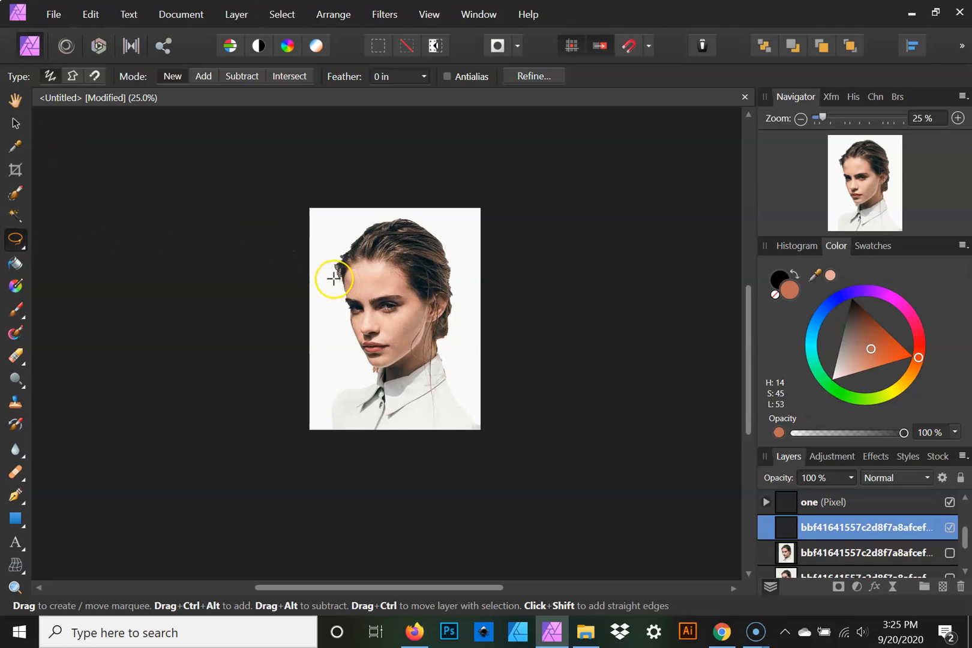
# Step: Lasso the hair and upper forehead of the cut-out woman, duplicate that area onto its own layer and deselect
pyautogui.moveTo(358, 283); pyautogui.dragTo(399, 276)
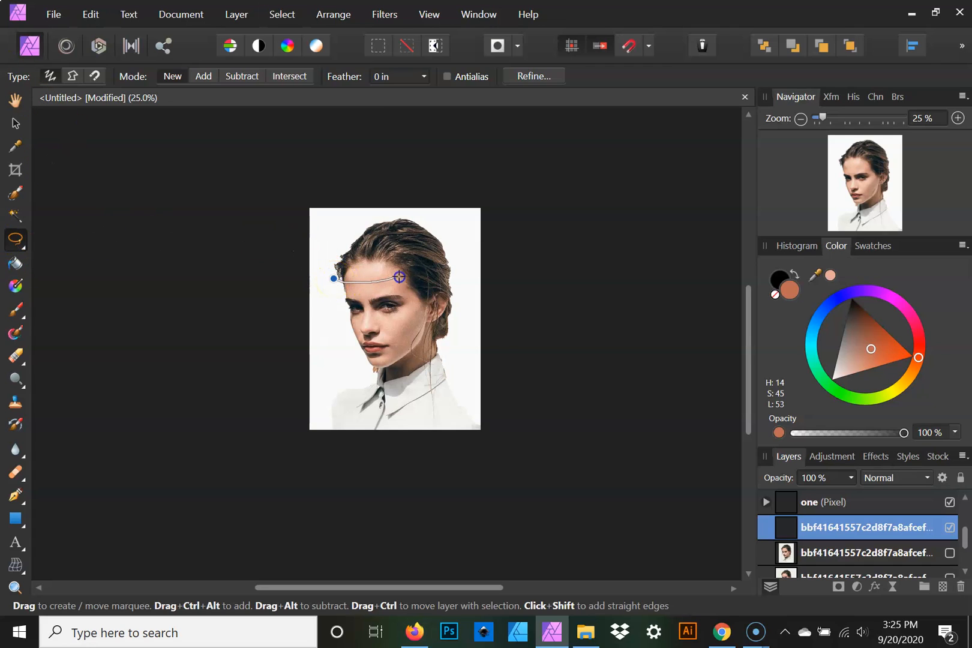
pyautogui.moveTo(421, 219)
pyautogui.mouseDown()
pyautogui.moveTo(358, 221)
pyautogui.moveTo(336, 238)
pyautogui.moveTo(330, 277)
pyautogui.mouseUp()
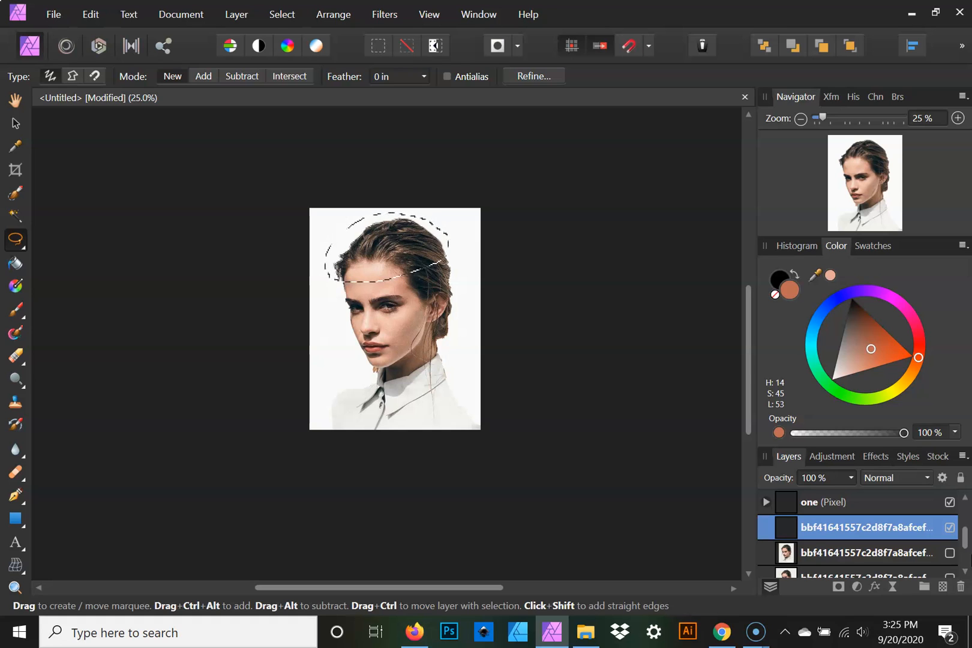
pyautogui.hotkey('ctrl', 'j')
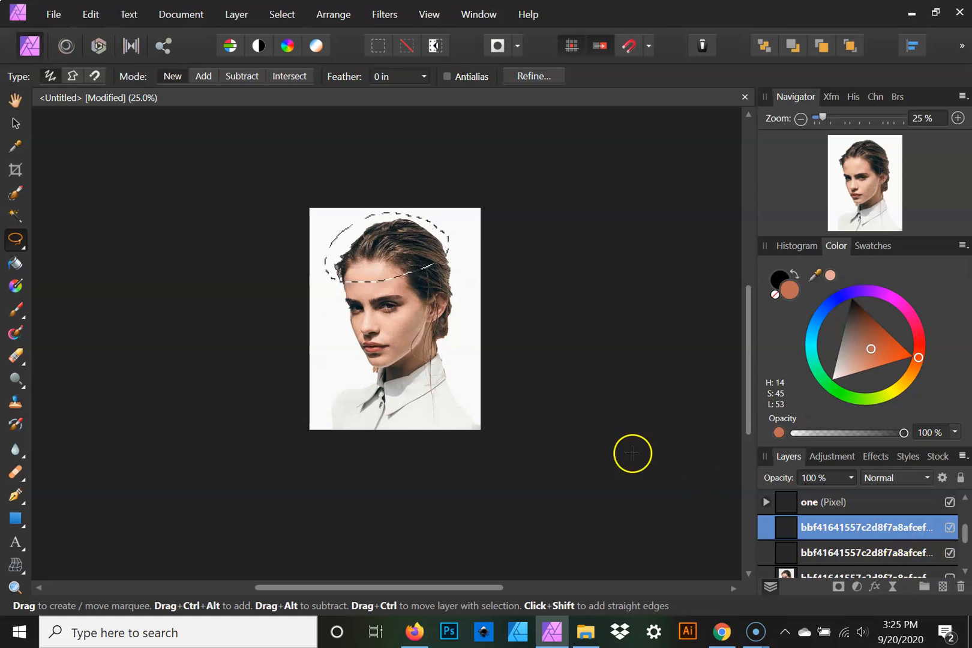
pyautogui.click(15, 123)
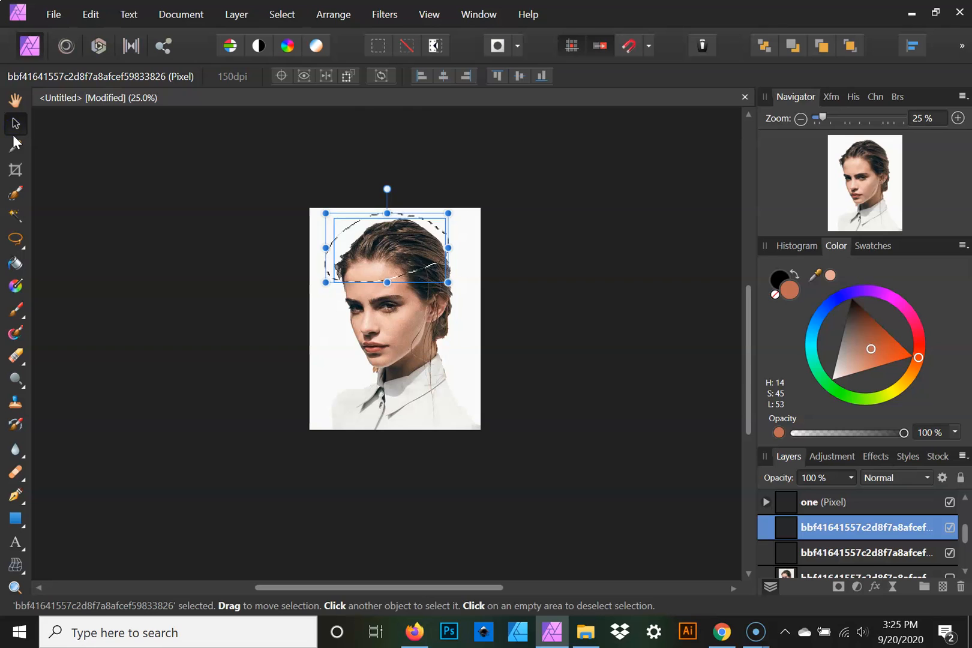
pyautogui.hotkey('ctrl', 'd')
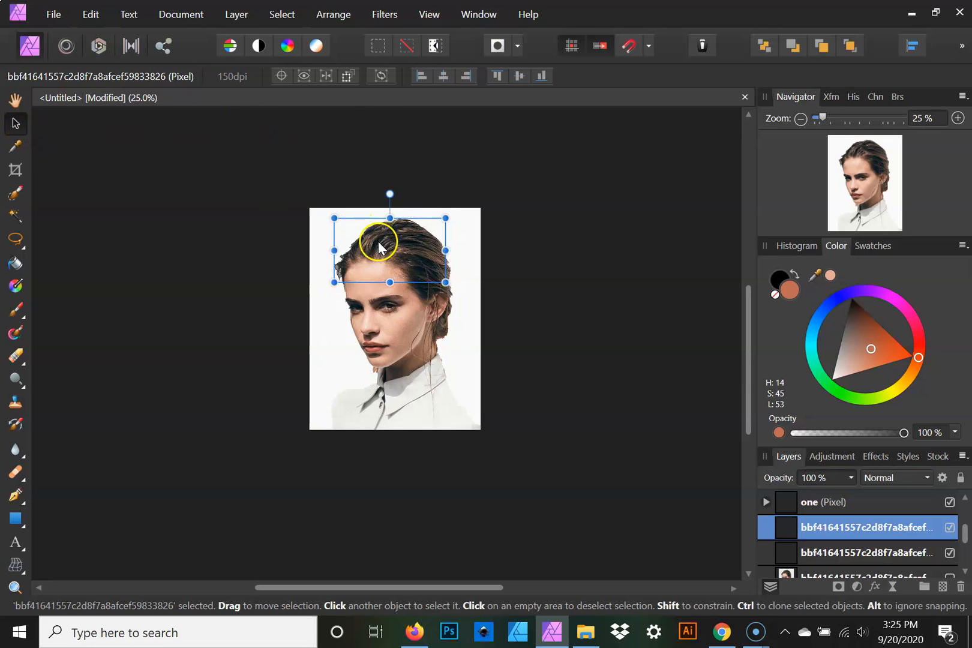
# Step: Try shifting the copied upper head slightly up and to the left, and undo the move
pyautogui.moveTo(396, 255); pyautogui.dragTo(391, 242)
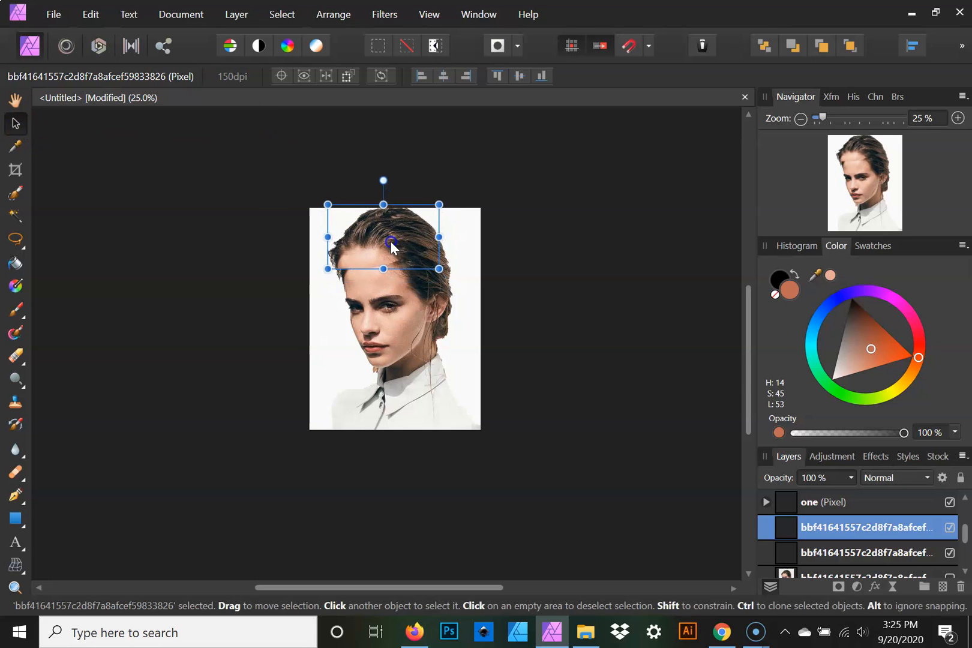
pyautogui.hotkey('ctrl', 'z')
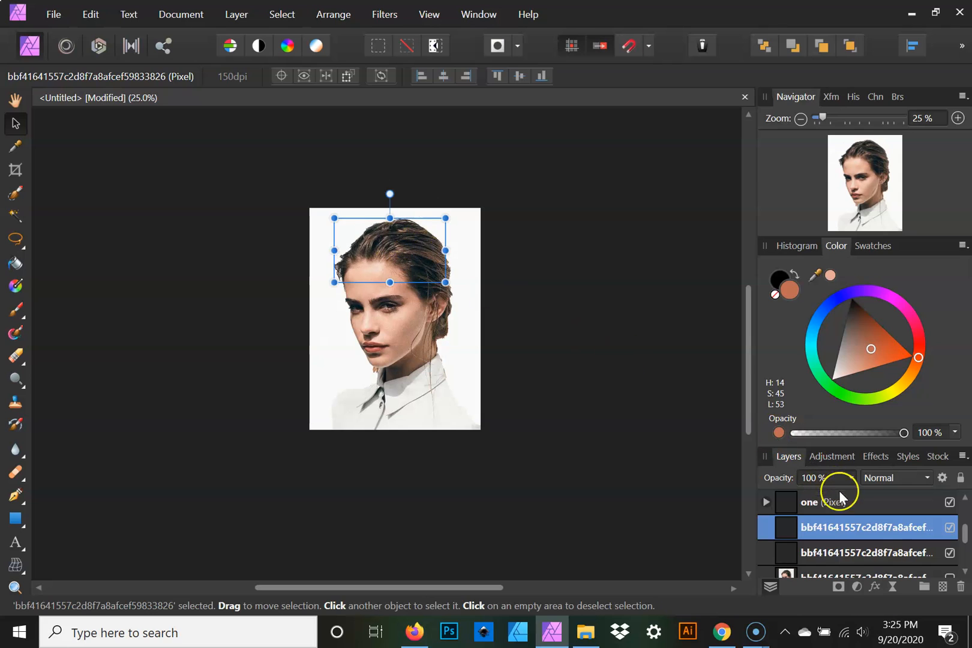
# Step: Toggle the visibility of the full cut-out woman layer to compare it with the copied upper head
pyautogui.click(950, 553)
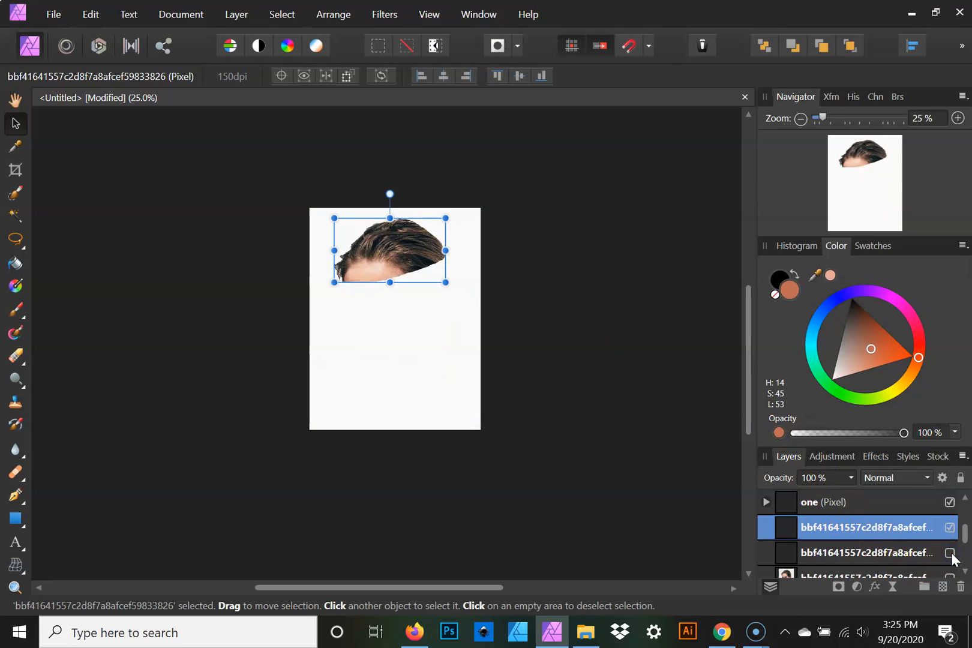
pyautogui.click(950, 552)
pyautogui.click(950, 552)
pyautogui.click(950, 552)
pyautogui.click(950, 553)
pyautogui.click(949, 553)
pyautogui.click(966, 528)
# Step: Lasso a slanted band across the forehead and eyes on the cut-out woman layer and duplicate it onto its own layer
pyautogui.click(928, 553)
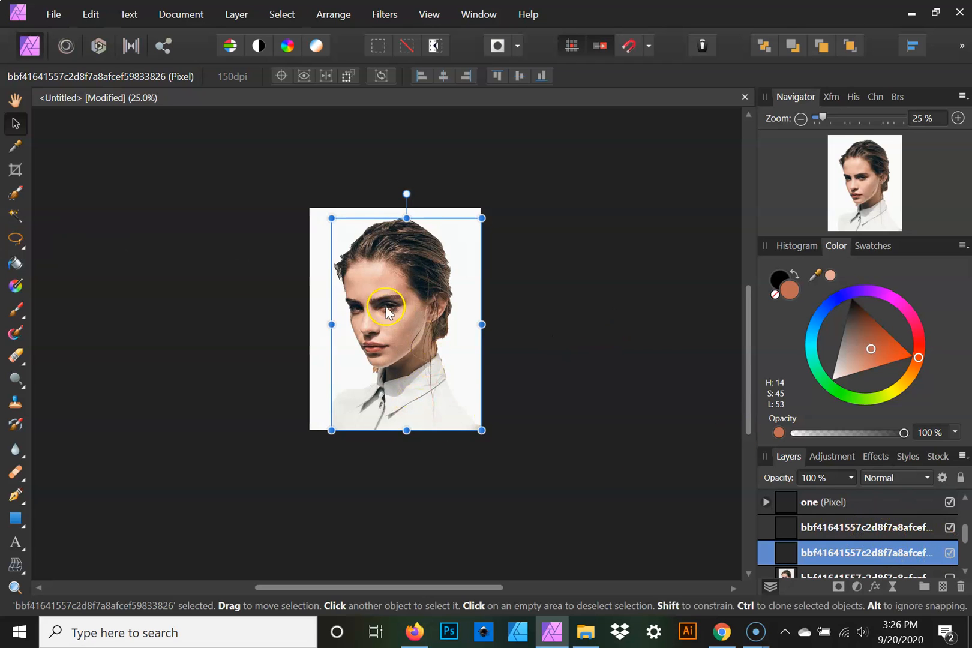
pyautogui.click(15, 239)
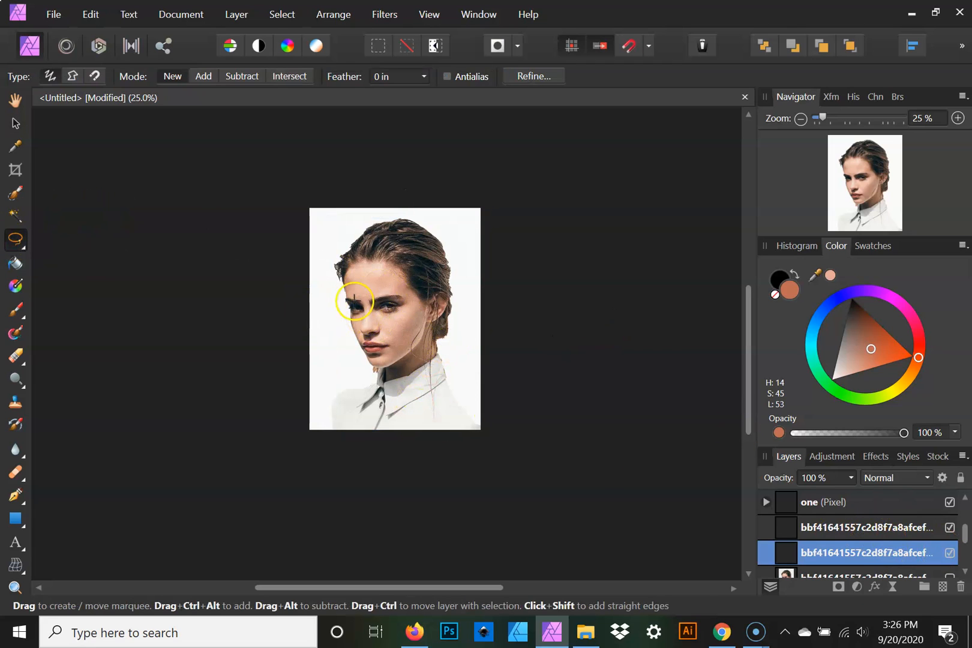
pyautogui.moveTo(341, 293)
pyautogui.mouseDown()
pyautogui.moveTo(354, 318)
pyautogui.moveTo(385, 321)
pyautogui.moveTo(441, 304)
pyautogui.moveTo(463, 291)
pyautogui.moveTo(451, 255)
pyautogui.mouseUp()
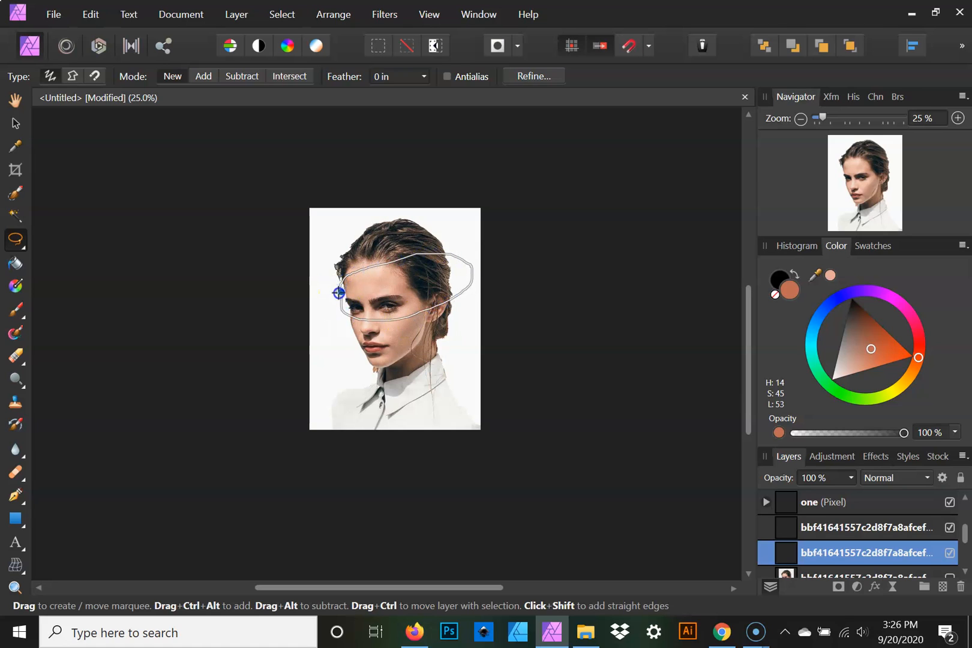
pyautogui.moveTo(341, 292); pyautogui.dragTo(339, 293)
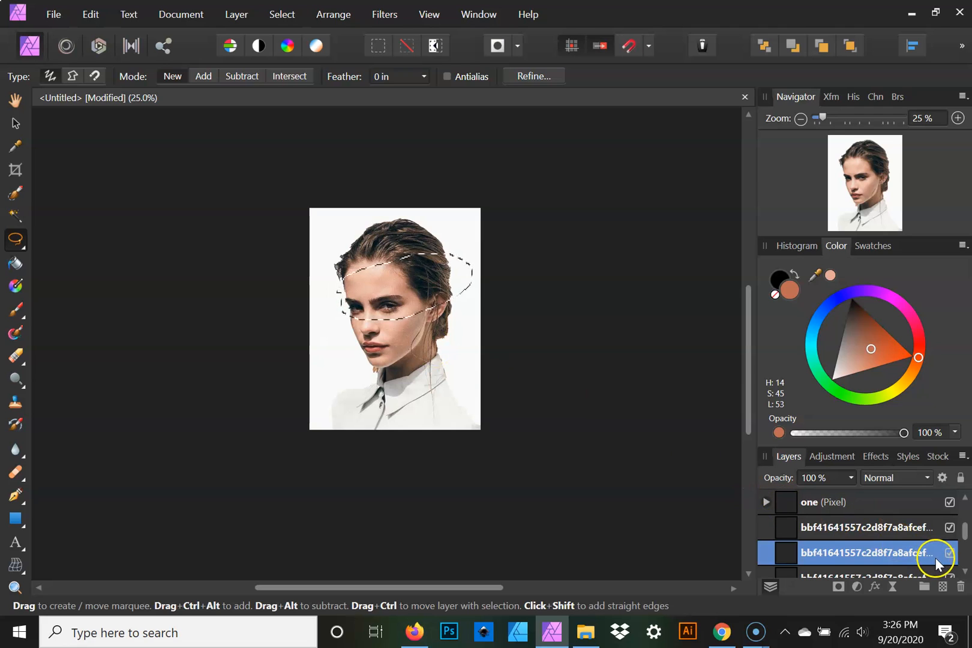
# Step: Deselect and hide both the upper-head layer and the forehead-and-eyes band layer
pyautogui.click(951, 529)
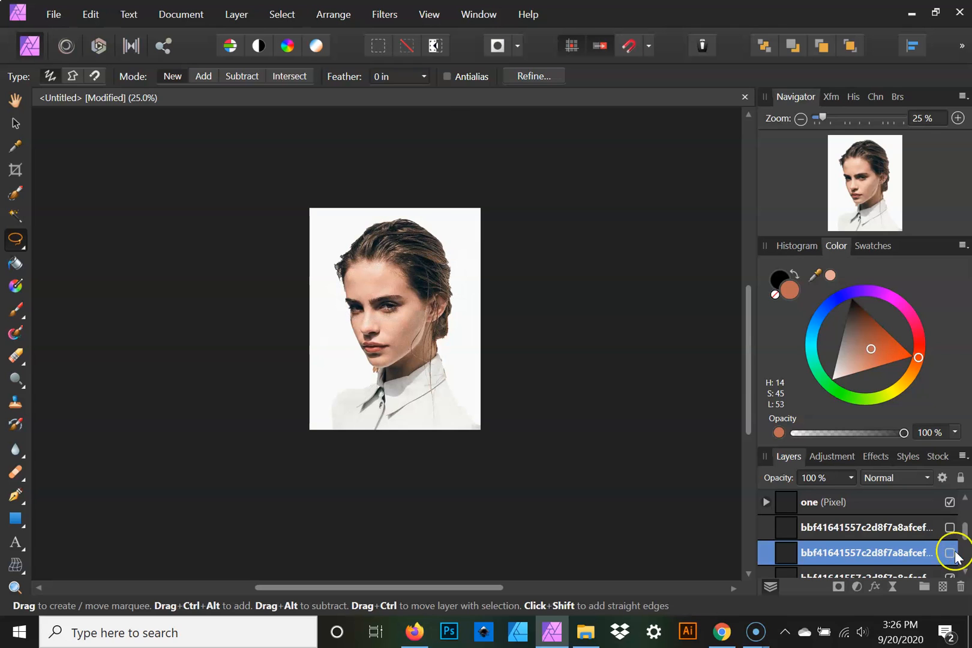
pyautogui.moveTo(964, 538); pyautogui.dragTo(965, 547)
pyautogui.click(949, 552)
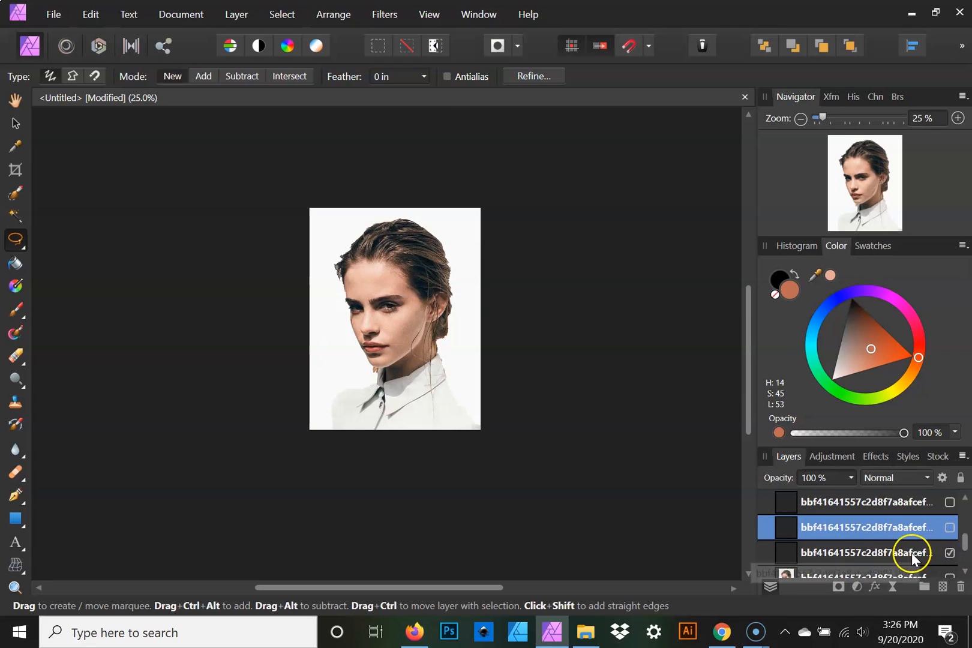
# Step: Lasso a nose-and-mouth strip on the cut-out woman layer, redrawing the outline once, and duplicate it onto its own layer
pyautogui.click(911, 553)
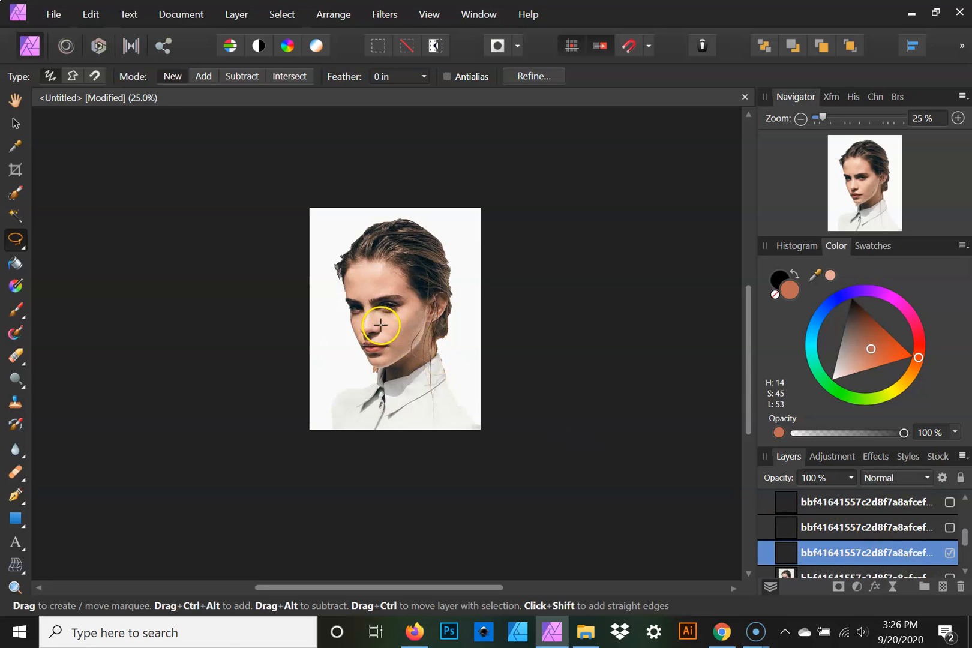
pyautogui.moveTo(382, 321)
pyautogui.mouseDown()
pyautogui.moveTo(350, 344)
pyautogui.moveTo(362, 370)
pyautogui.moveTo(407, 366)
pyautogui.moveTo(452, 321)
pyautogui.moveTo(421, 310)
pyautogui.moveTo(360, 331)
pyautogui.moveTo(352, 360)
pyautogui.moveTo(462, 314)
pyautogui.mouseUp()
pyautogui.hotkey('ctrl', 'd')
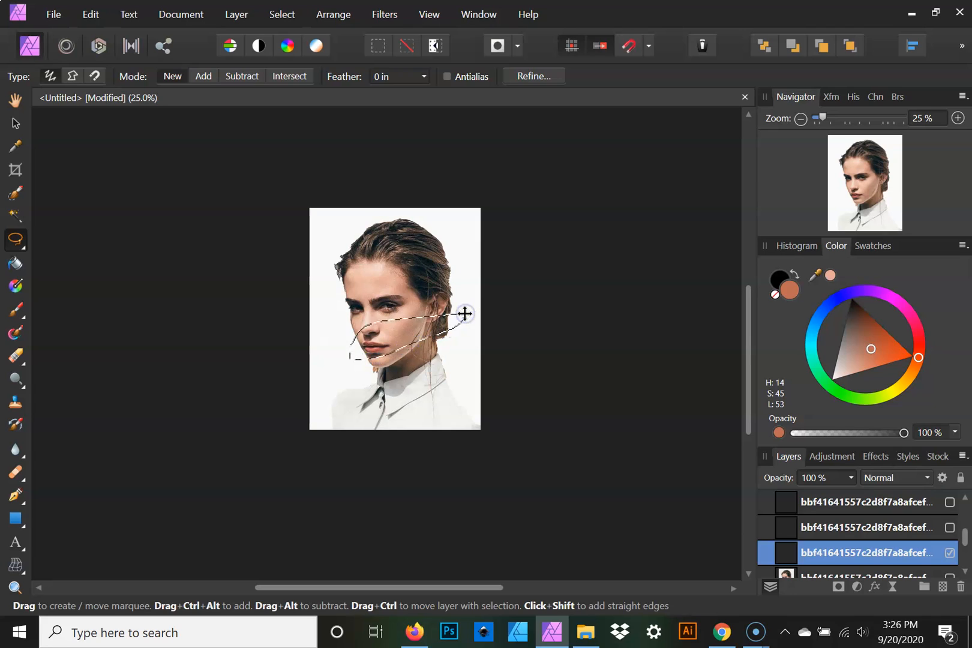
pyautogui.click(375, 320)
pyautogui.moveTo(392, 321)
pyautogui.mouseDown()
pyautogui.moveTo(361, 327)
pyautogui.moveTo(355, 348)
pyautogui.moveTo(451, 343)
pyautogui.moveTo(465, 330)
pyautogui.moveTo(465, 318)
pyautogui.moveTo(449, 314)
pyautogui.moveTo(396, 320)
pyautogui.mouseUp()
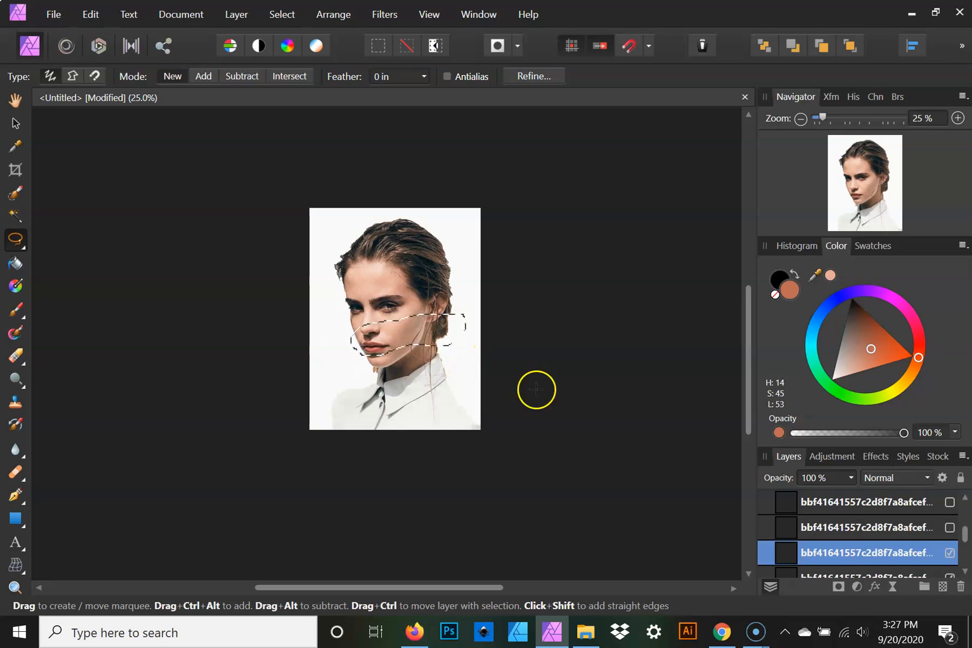
# Step: Hide the full cut-out woman layer, deselect, and show the upper-head and forehead-and-eyes band layers again
pyautogui.scroll(-1, 959, 541)
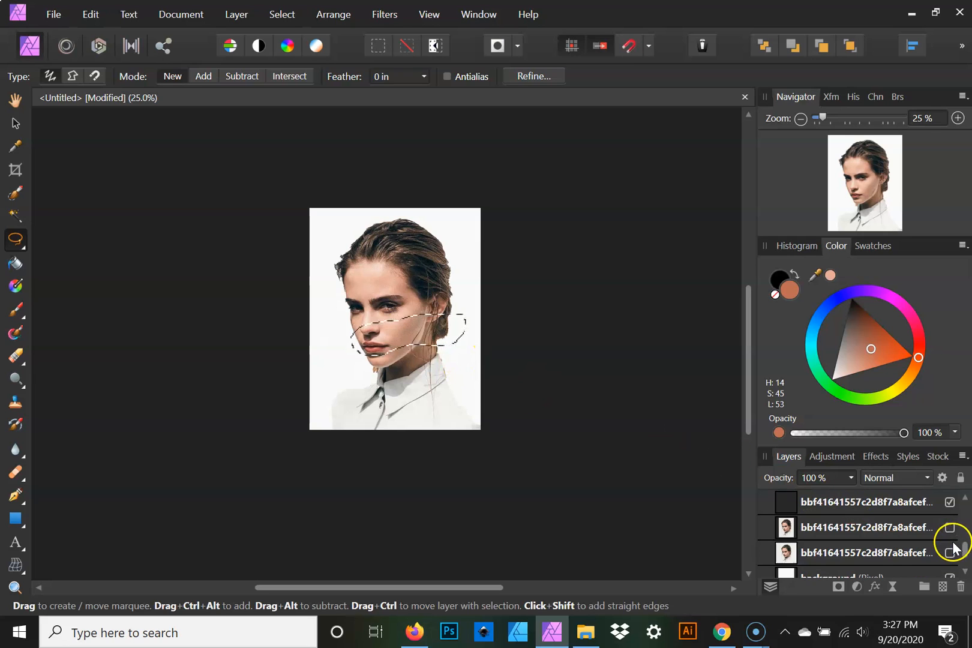
pyautogui.click(953, 503)
pyautogui.hotkey('ctrl', 'd')
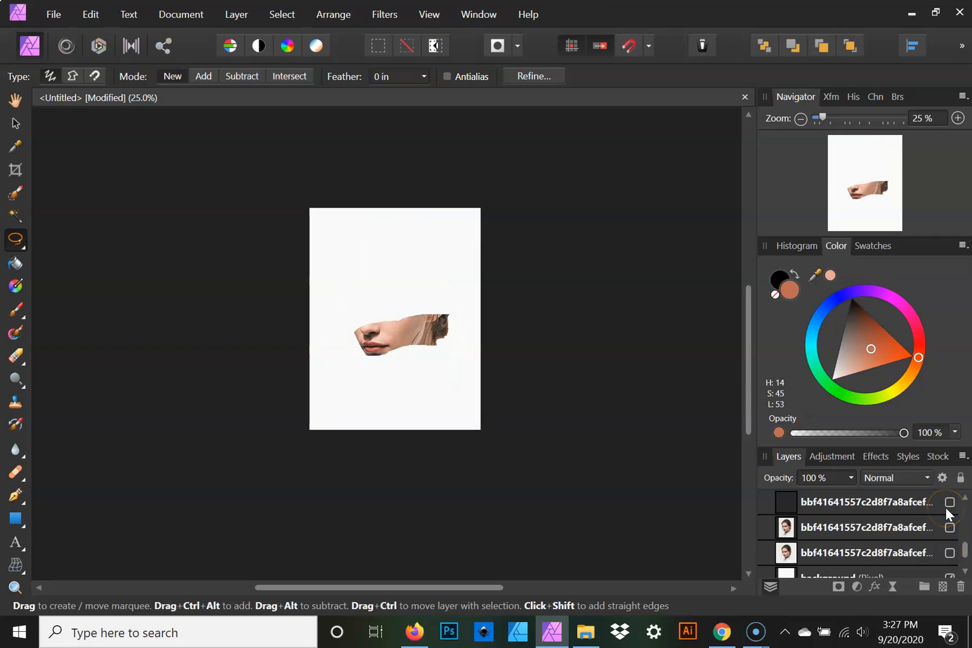
pyautogui.click(949, 527)
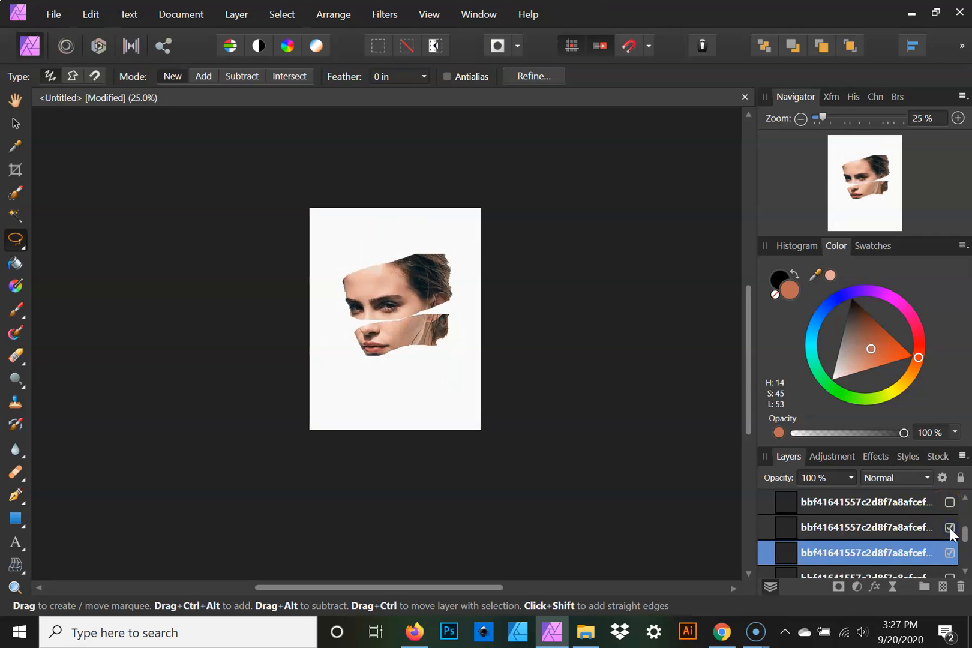
pyautogui.click(951, 503)
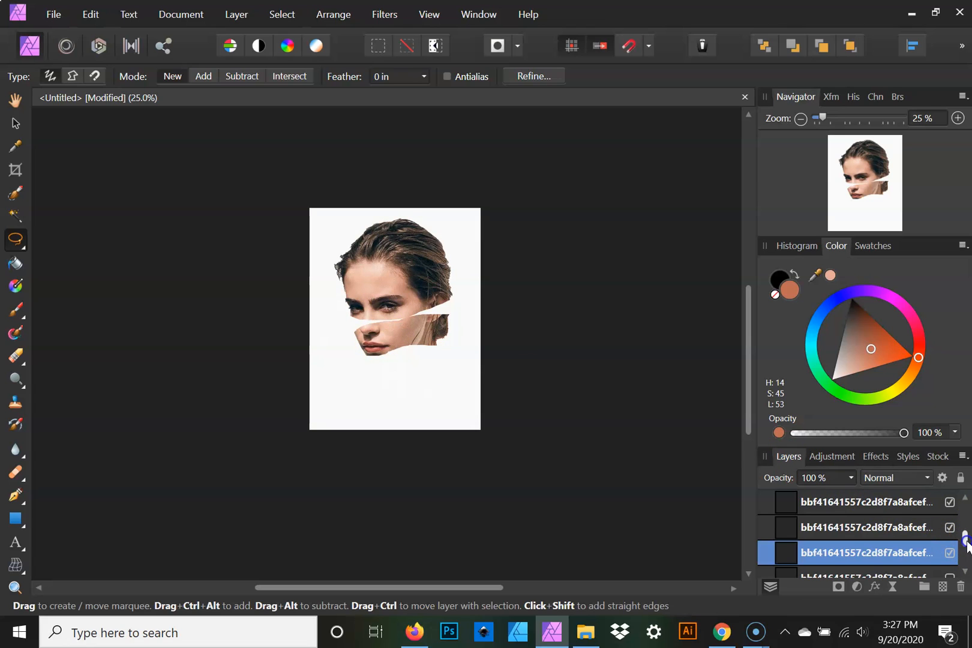
# Step: Delete the nose-and-mouth strip layer
pyautogui.scroll(-1, 966, 543)
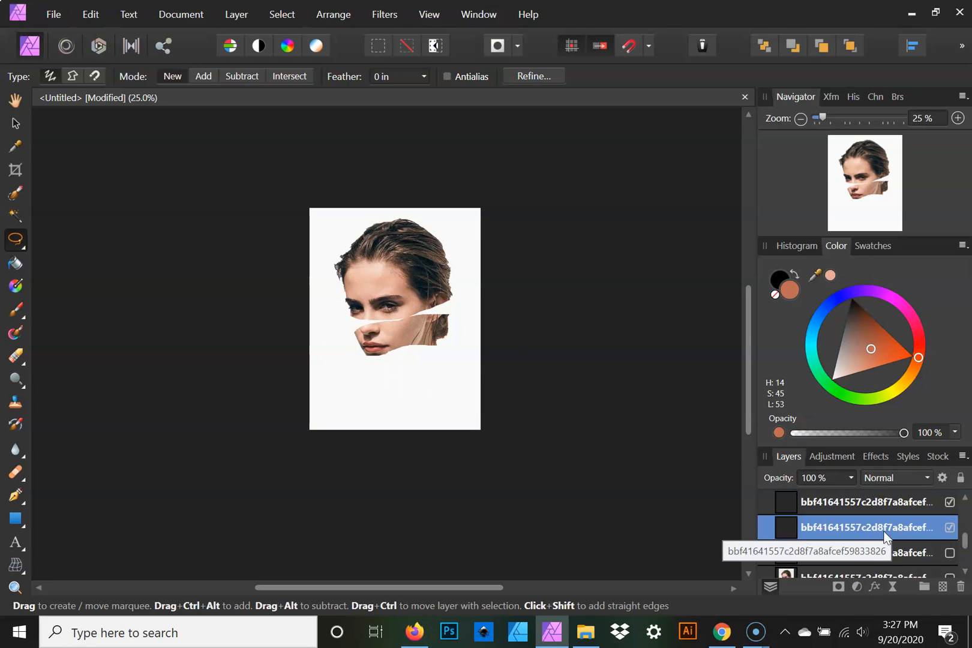
pyautogui.press('Delete')
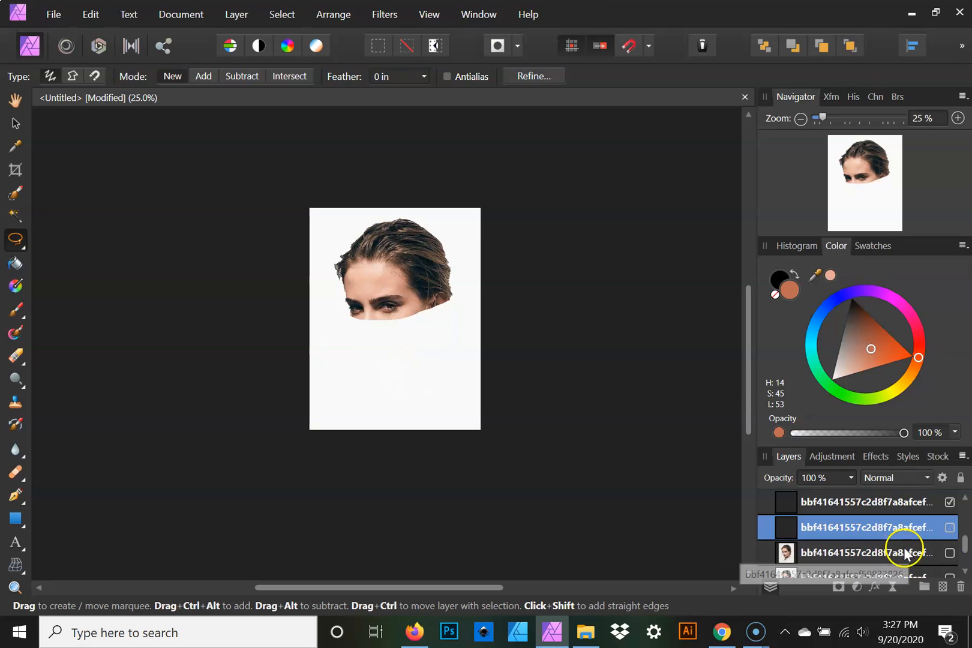
# Step: Show the uncut photo layer and lasso the face from the eyes to the mouth, adding the hair at the nape to the selection
pyautogui.click(913, 552)
pyautogui.click(949, 552)
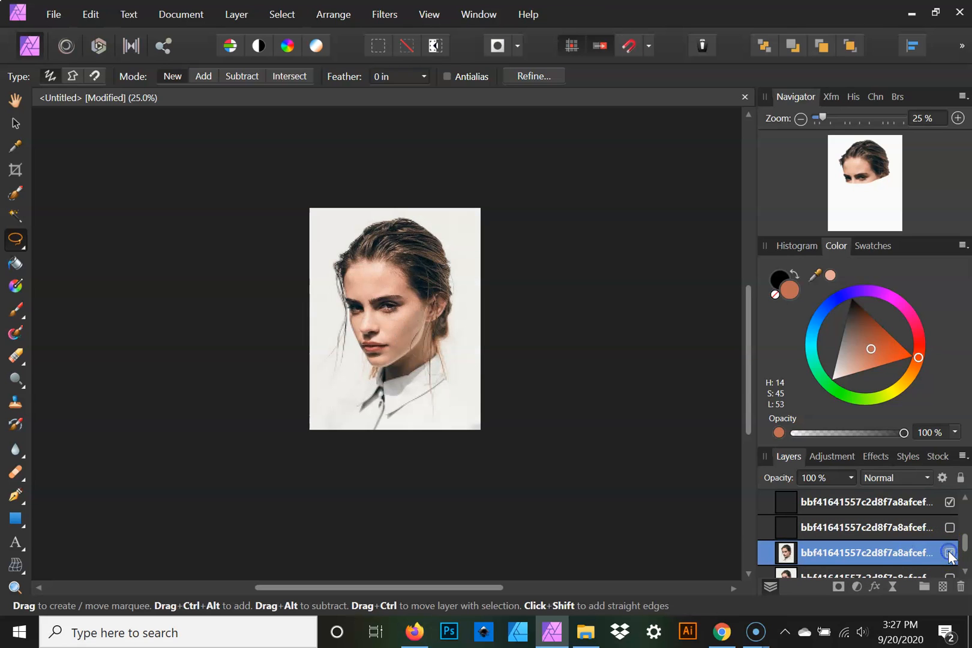
pyautogui.moveTo(381, 306)
pyautogui.mouseDown()
pyautogui.moveTo(341, 323)
pyautogui.moveTo(345, 348)
pyautogui.moveTo(358, 356)
pyautogui.moveTo(419, 338)
pyautogui.mouseUp()
pyautogui.click(405, 340)
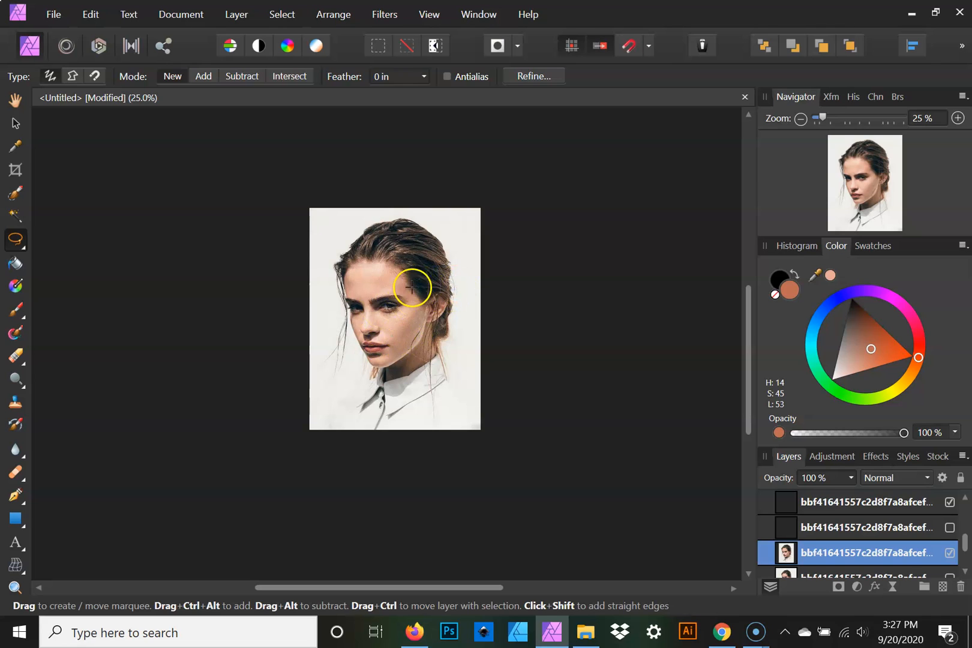
pyautogui.moveTo(460, 280)
pyautogui.mouseDown()
pyautogui.moveTo(357, 299)
pyautogui.moveTo(331, 315)
pyautogui.moveTo(330, 332)
pyautogui.moveTo(362, 357)
pyautogui.moveTo(415, 341)
pyautogui.mouseUp()
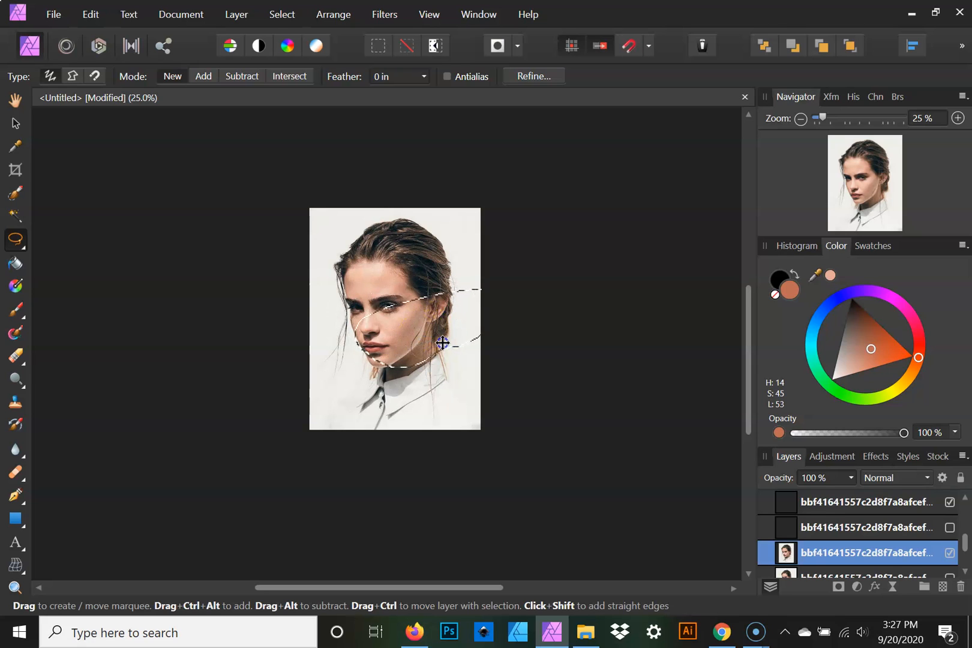
pyautogui.moveTo(442, 342); pyautogui.dragTo(444, 340)
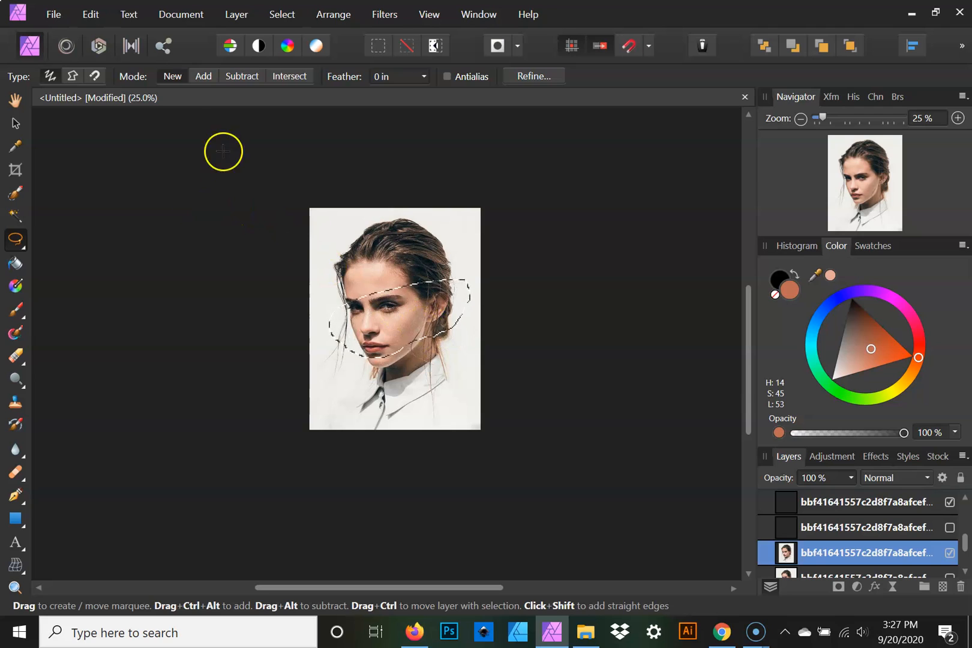
pyautogui.click(204, 76)
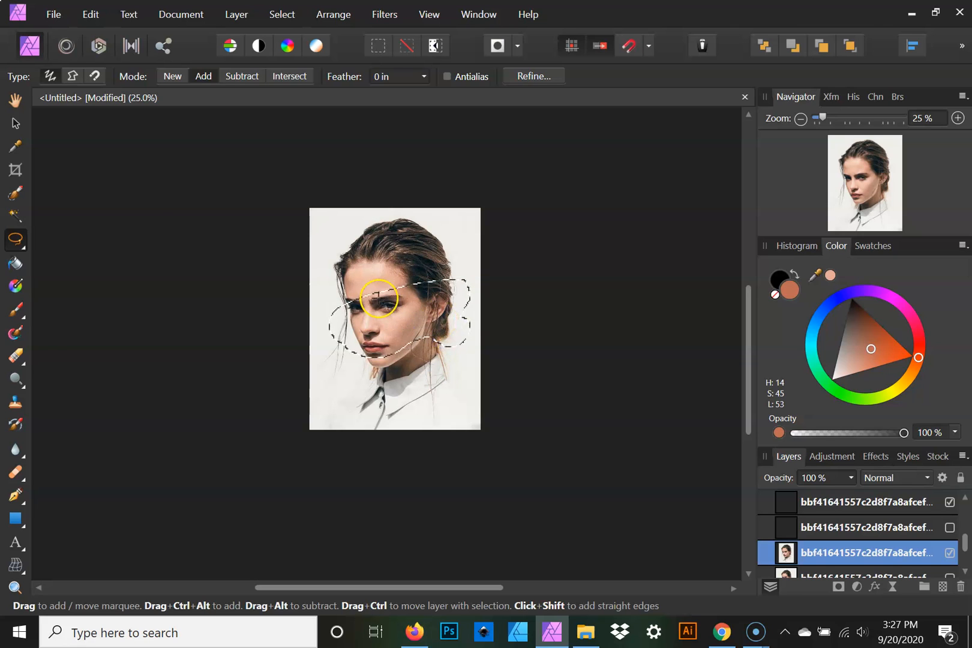
# Step: Duplicate the selected face area of the uncut photo onto its own layer, hide the photo and deselect to check the piece
pyautogui.click(16, 123)
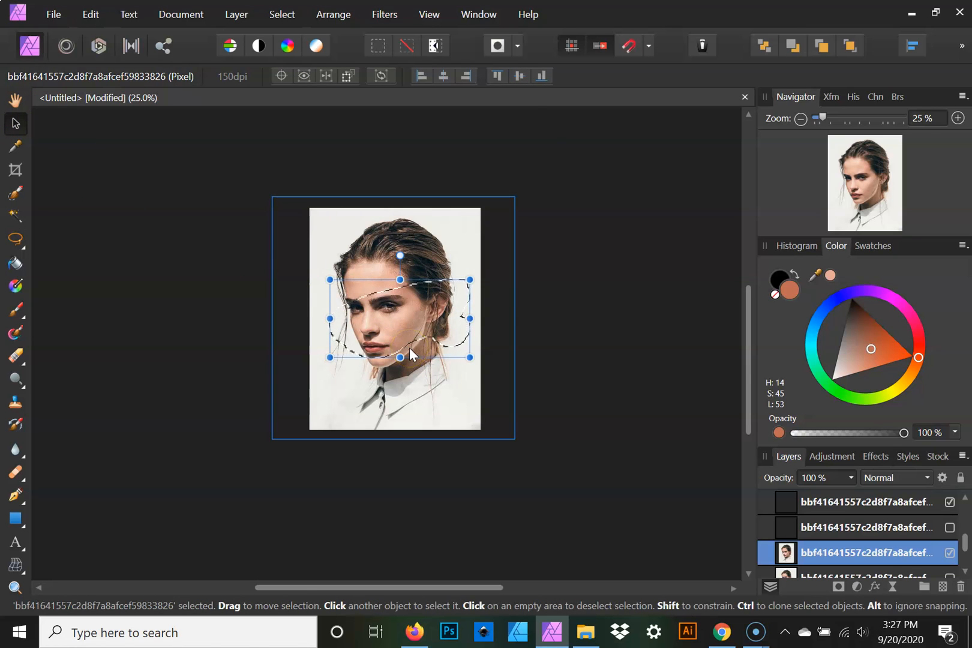
pyautogui.hotkey('ctrl', 'j')
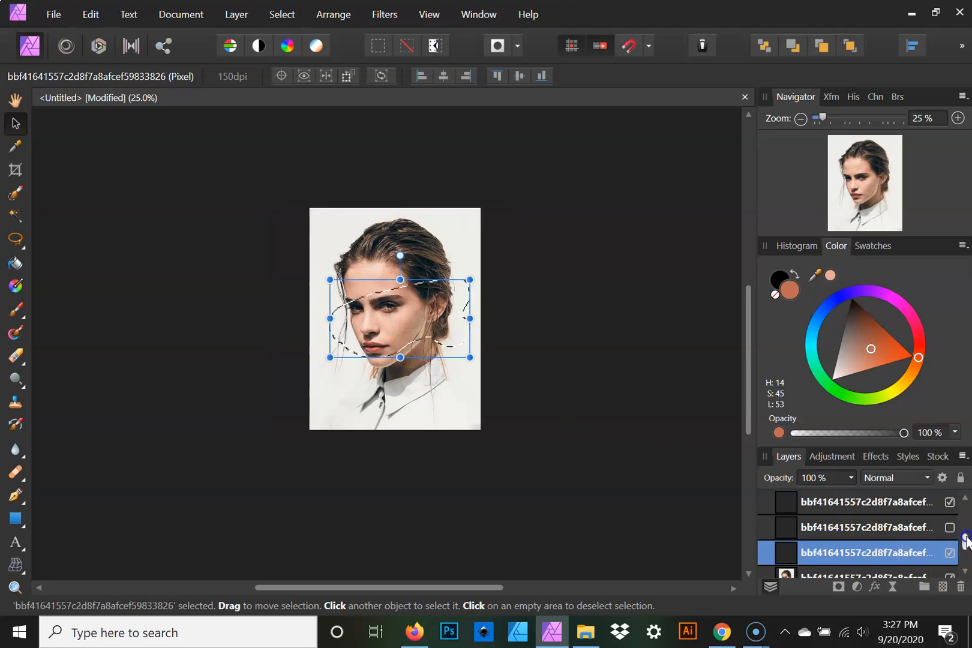
pyautogui.scroll(-1, 963, 540)
pyautogui.click(949, 552)
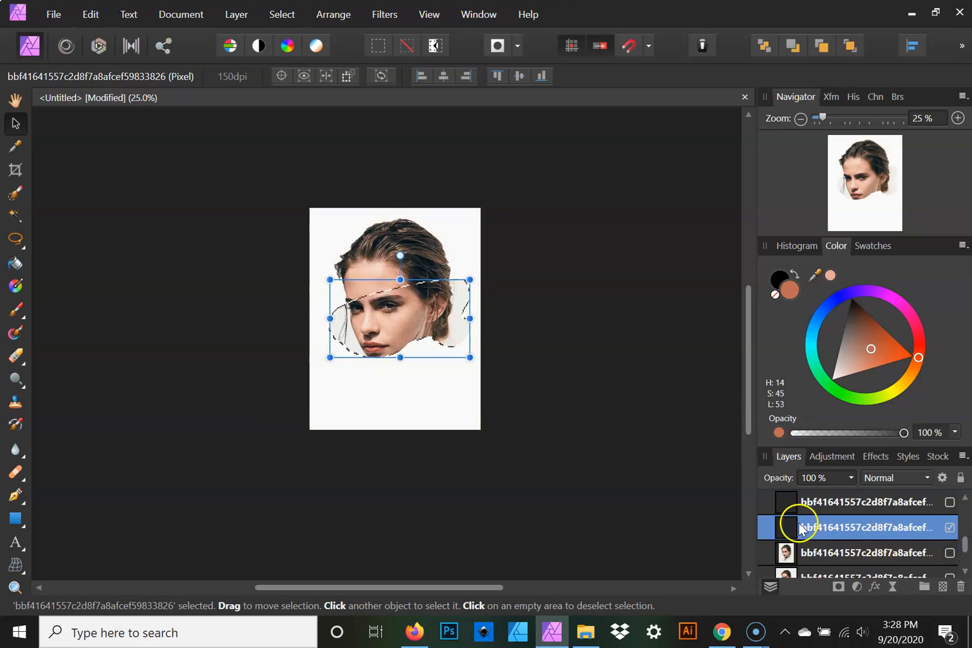
pyautogui.click(177, 297)
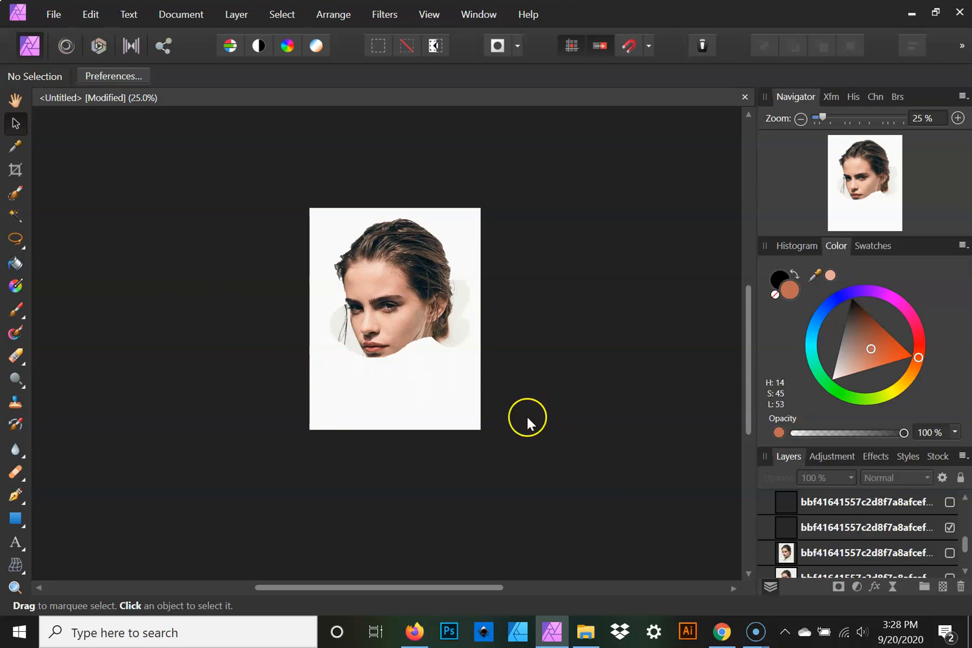
pyautogui.click(951, 528)
pyautogui.click(951, 528)
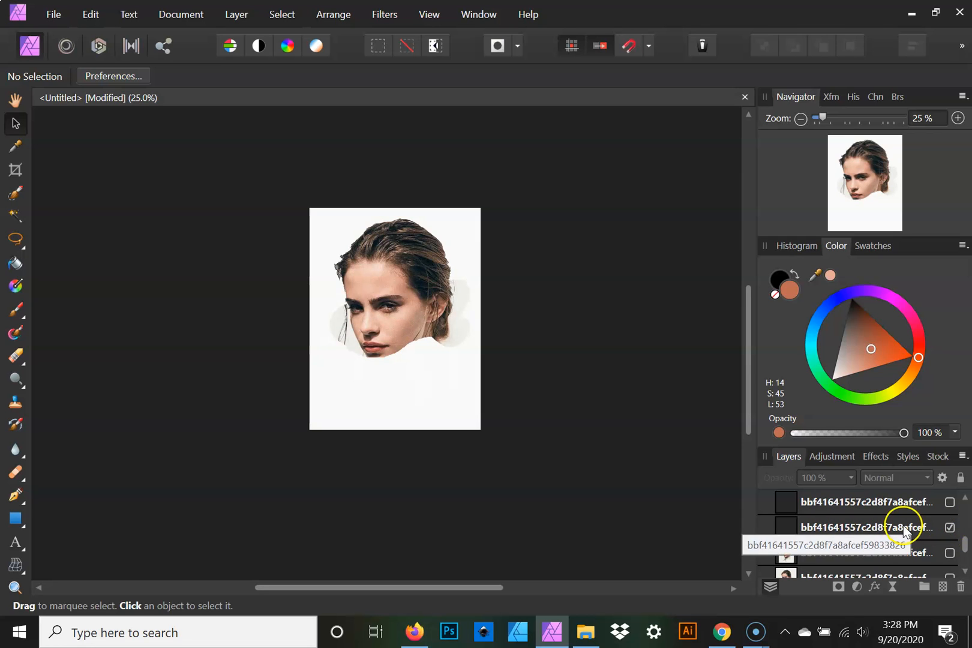
# Step: Restore the previous pixel selection and delete the face piece that was copied from the uncut photo
pyautogui.click(280, 16)
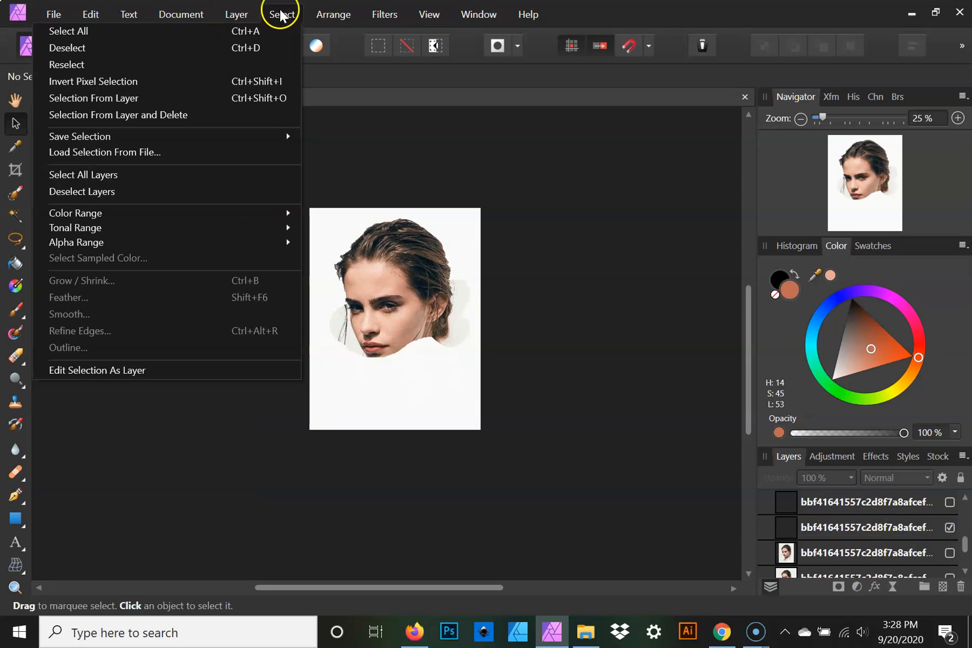
pyautogui.click(250, 64)
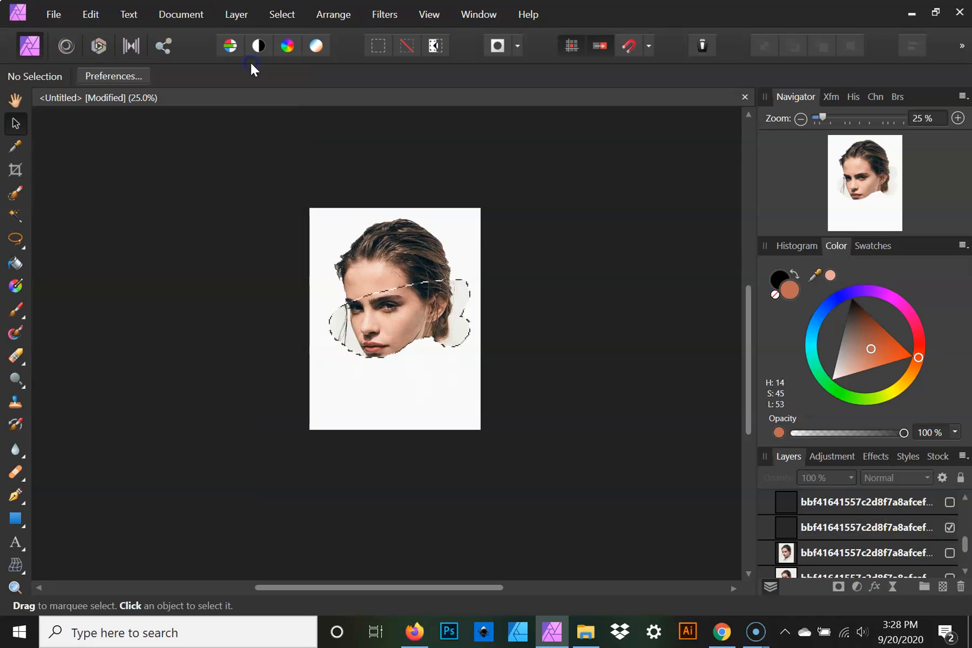
pyautogui.click(915, 560)
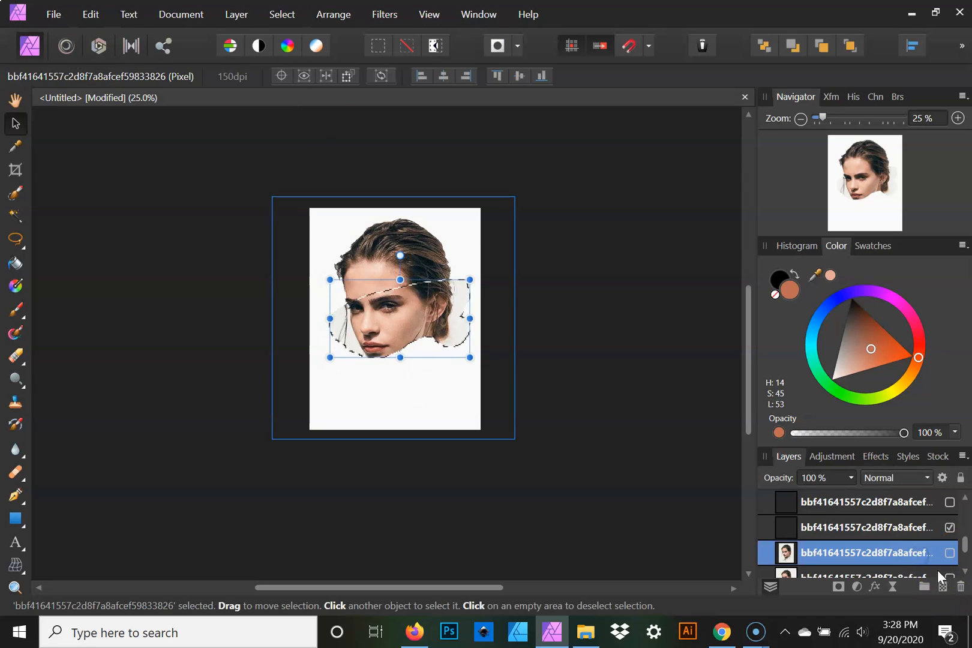
pyautogui.click(921, 536)
pyautogui.click(962, 588)
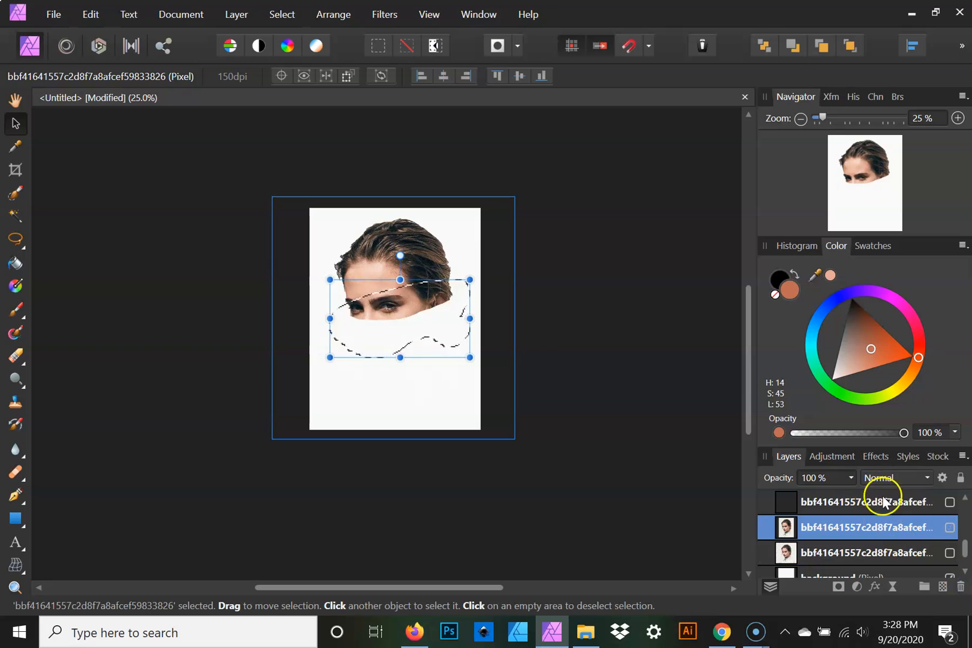
# Step: Show the full cut-out woman layer and duplicate its selected eyes-to-mouth area onto a separate layer
pyautogui.click(949, 502)
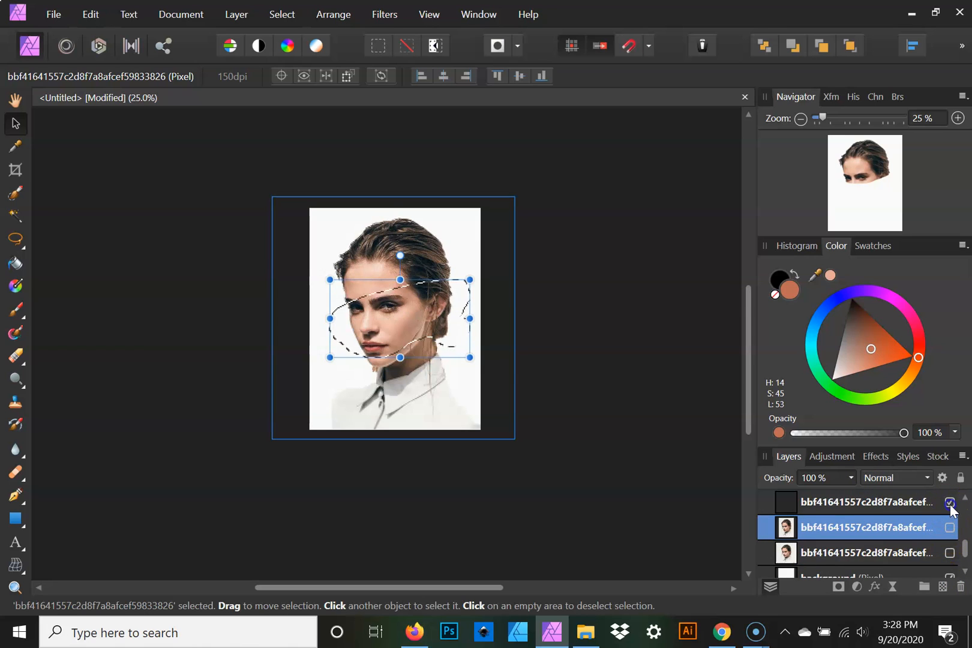
pyautogui.click(964, 539)
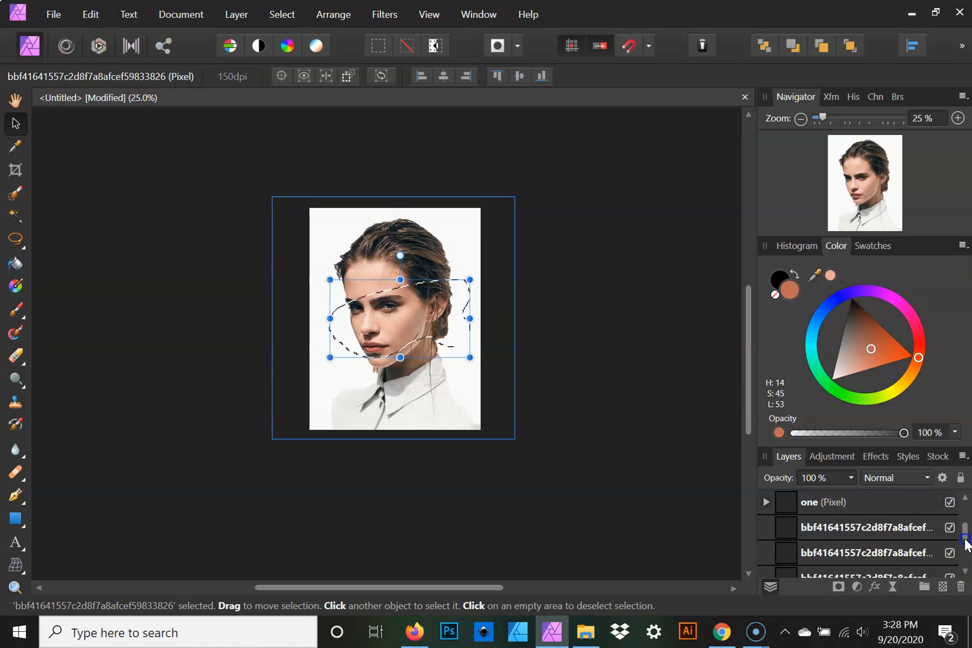
pyautogui.click(966, 573)
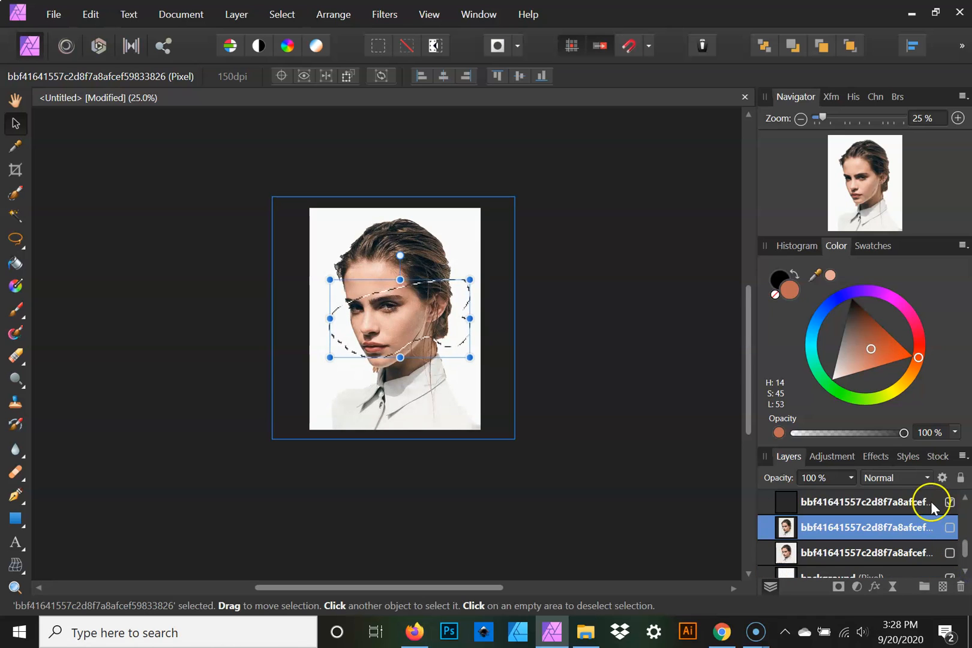
pyautogui.click(930, 501)
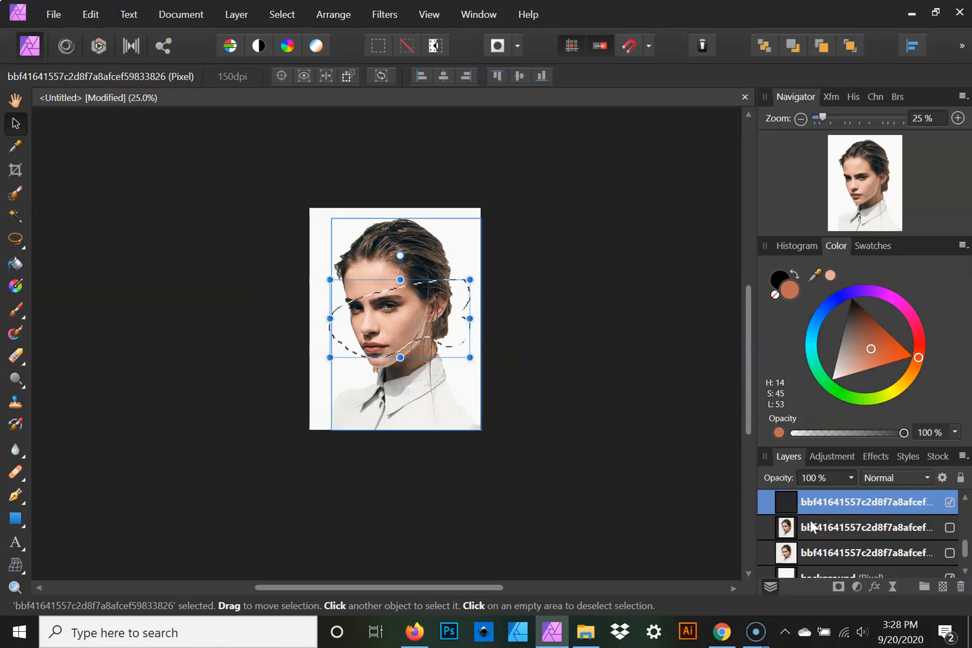
pyautogui.hotkey('ctrl', 'j')
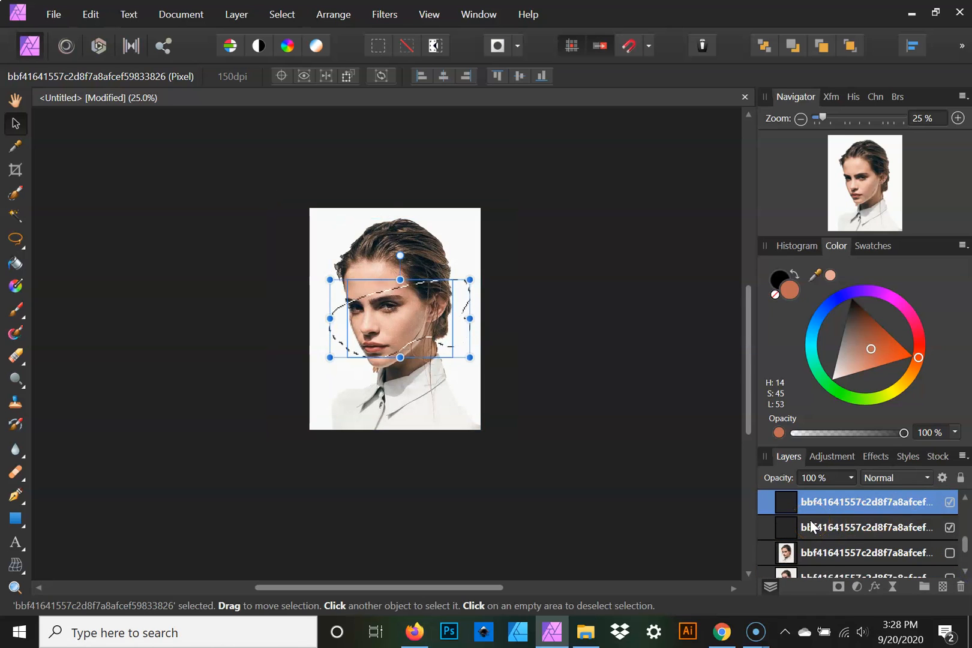
# Step: Toggle the visibility of the full cut-out woman layer and the eyes-to-mouth slice to check both pieces
pyautogui.click(950, 529)
pyautogui.click(950, 529)
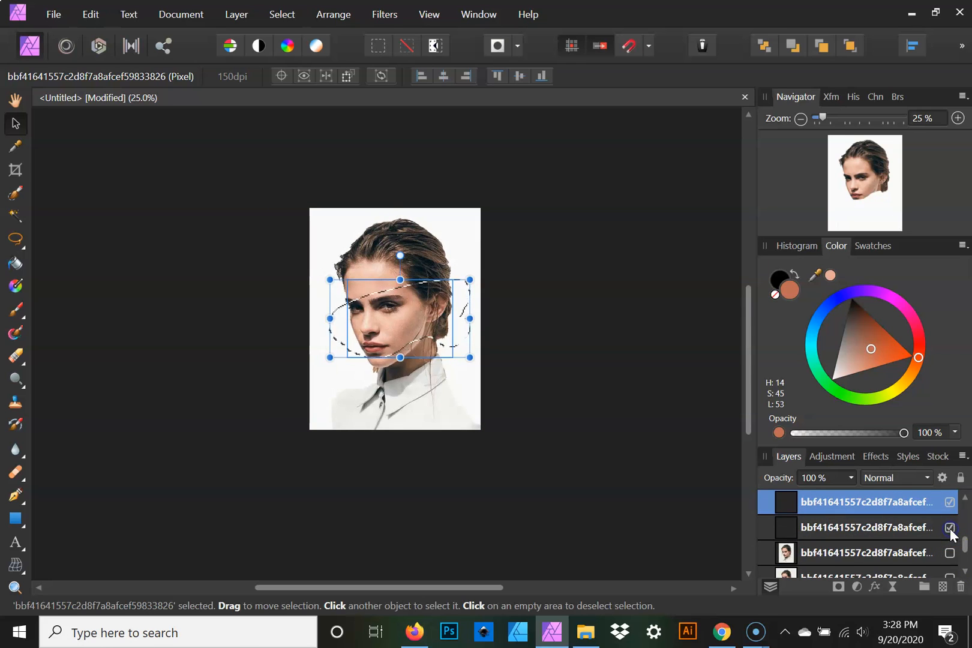
pyautogui.click(950, 502)
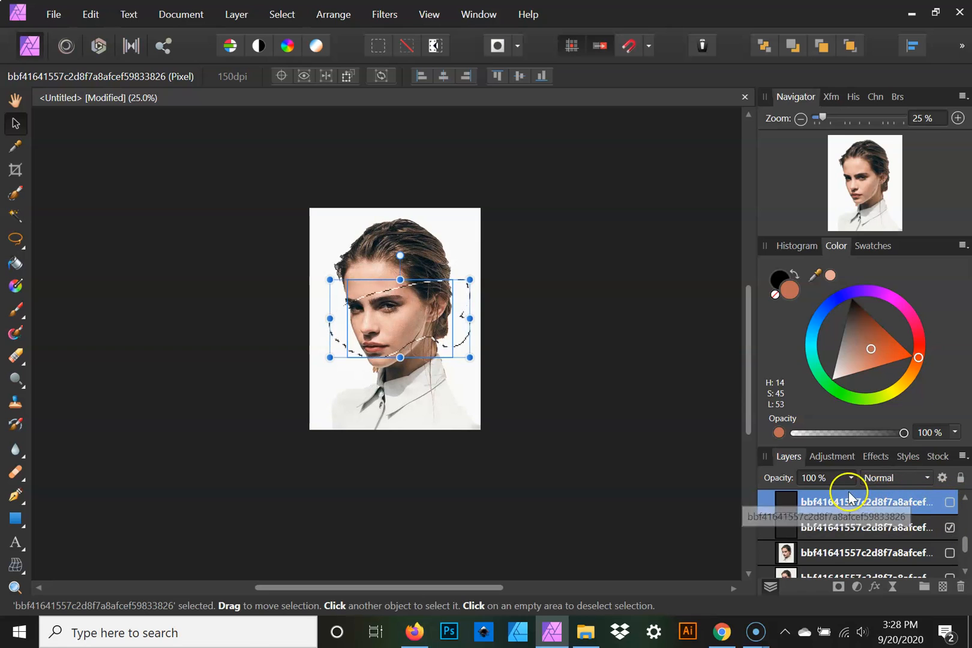
pyautogui.click(934, 527)
pyautogui.click(949, 502)
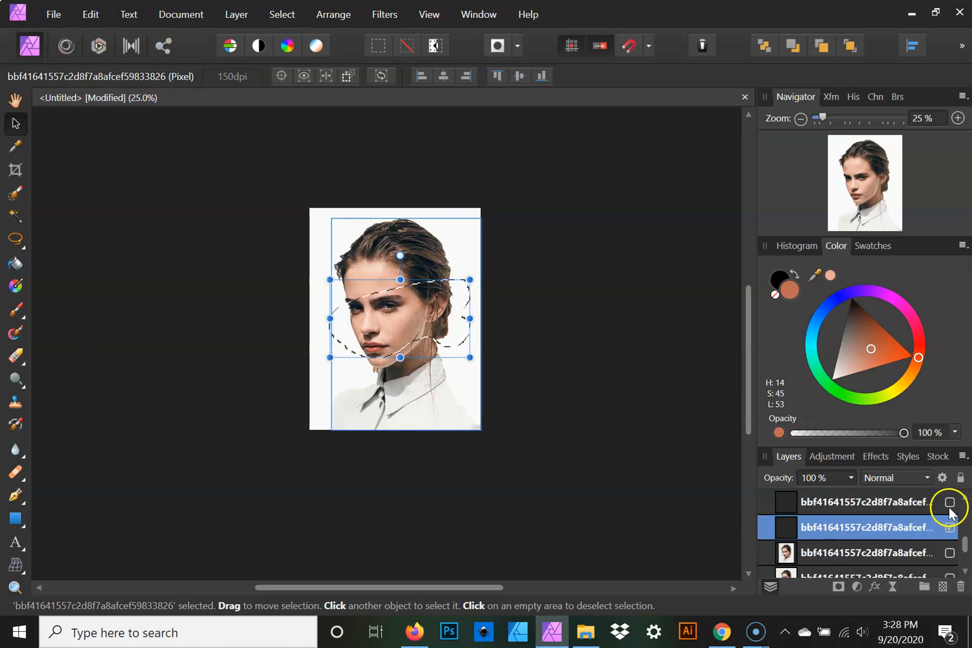
# Step: Deselect the pixels, shift the top hair slice toward the back of the head and offset the forehead-and-eyes slice toward the opposite side
pyautogui.scroll(1, 936, 526)
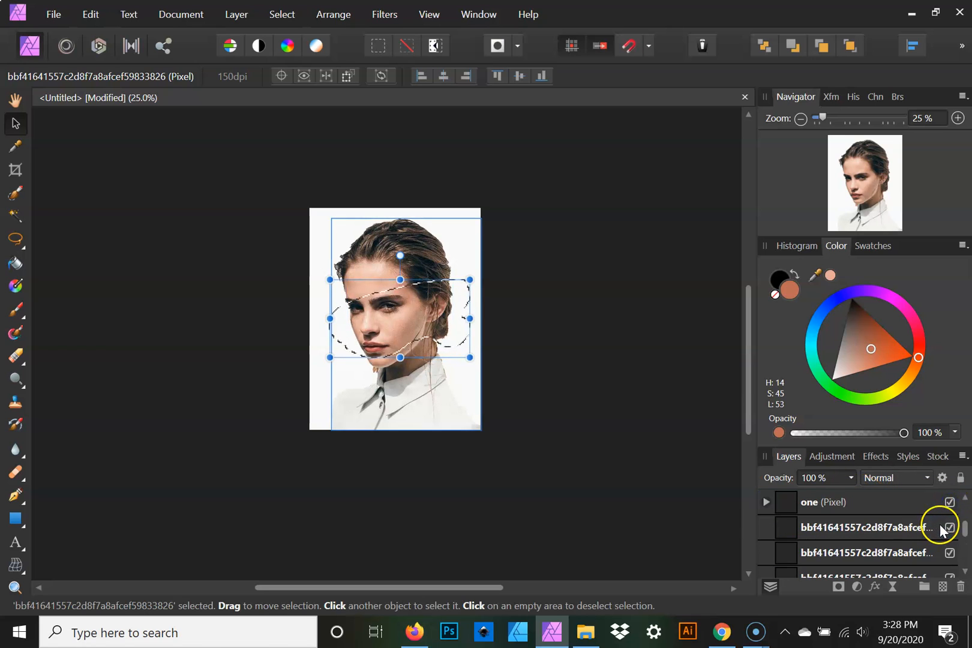
pyautogui.click(904, 531)
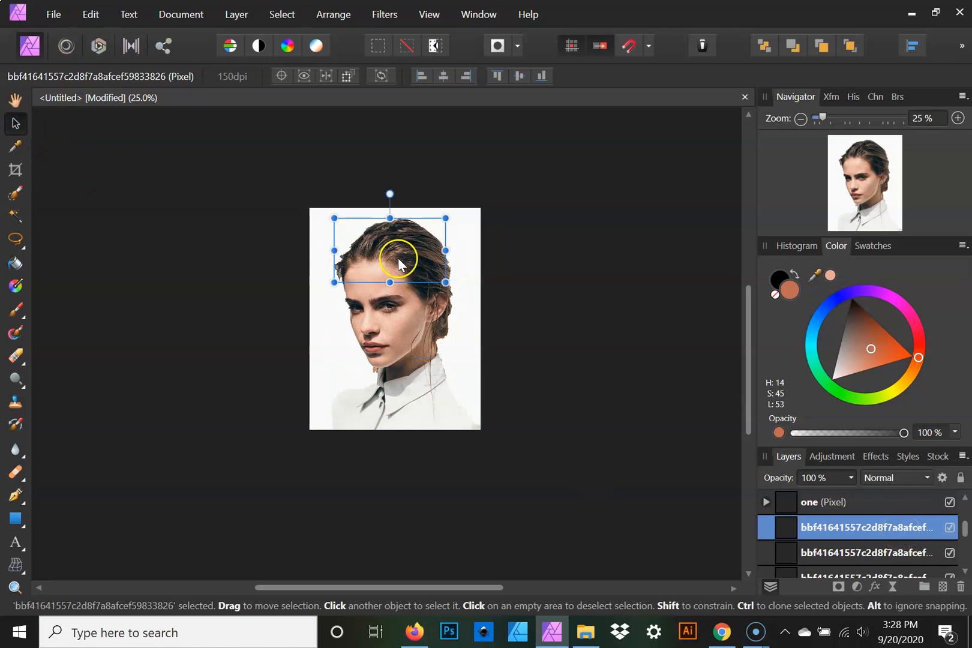
pyautogui.moveTo(398, 260); pyautogui.dragTo(395, 254)
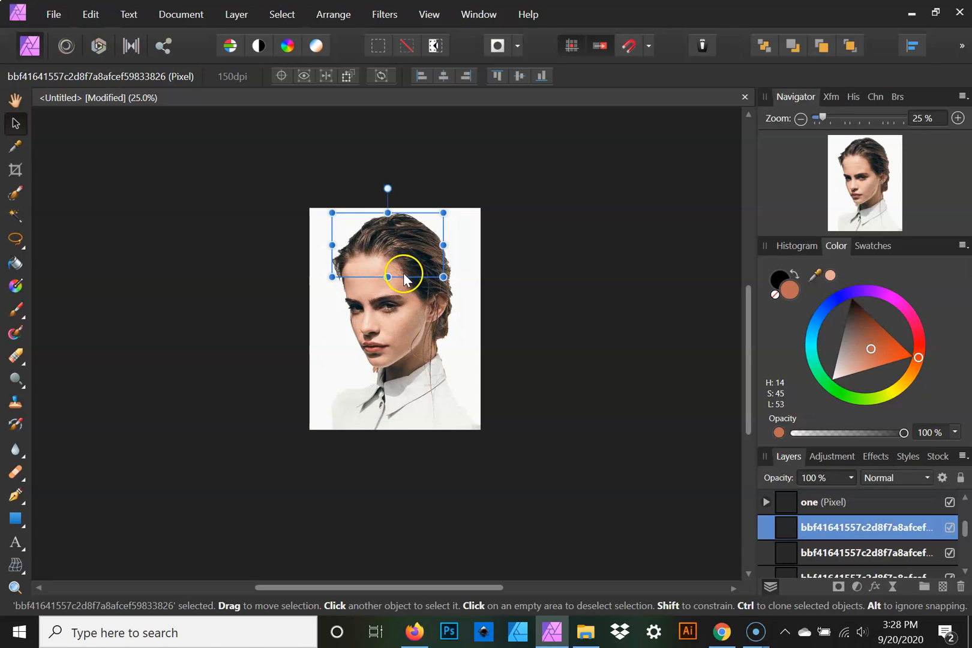
pyautogui.hotkey('ctrl', 'z')
pyautogui.moveTo(383, 261); pyautogui.dragTo(409, 261)
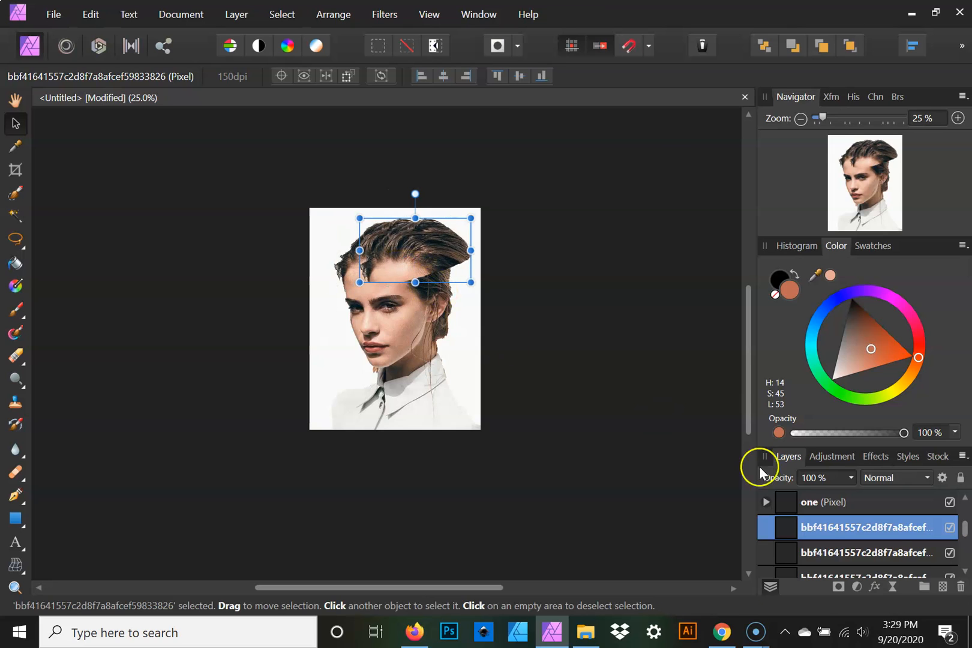
pyautogui.click(891, 551)
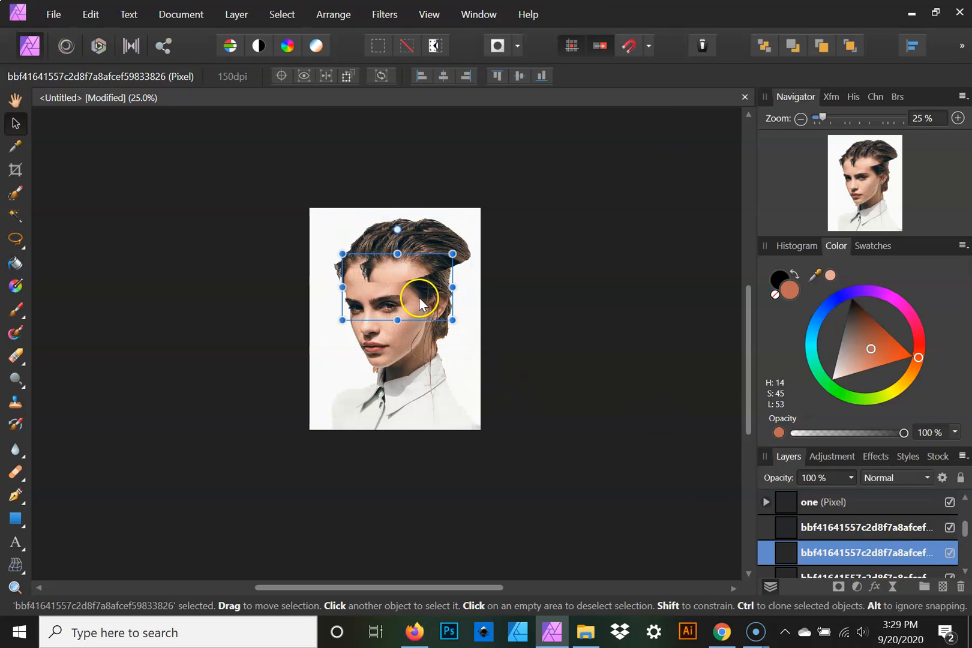
pyautogui.moveTo(414, 299); pyautogui.dragTo(399, 300)
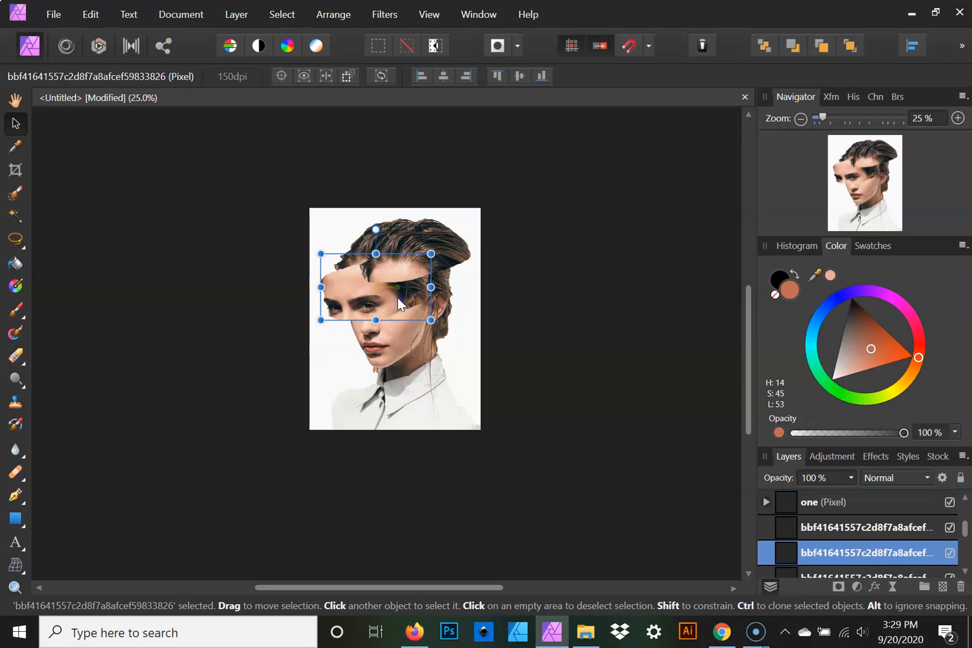
# Step: Move the nose-and-mouth slice toward the back of the head and raise it slightly
pyautogui.scroll(-1, 881, 534)
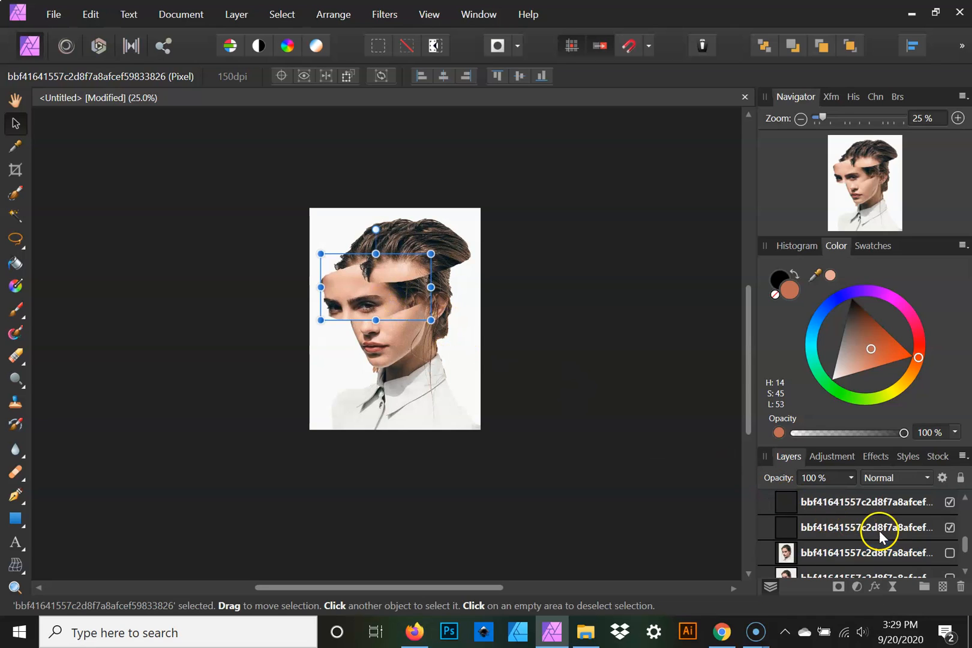
pyautogui.click(885, 534)
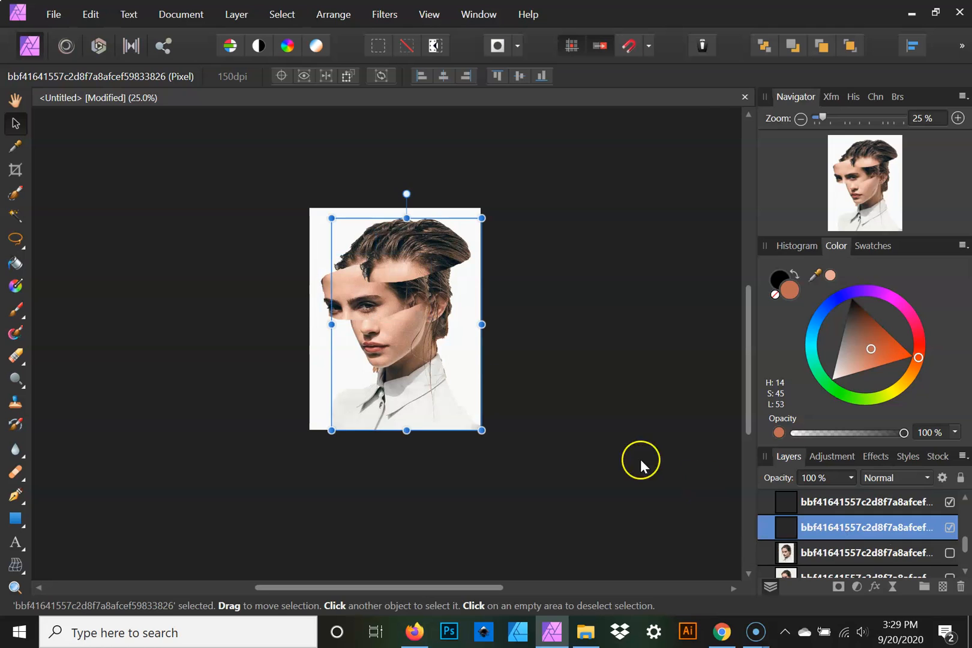
pyautogui.click(915, 509)
pyautogui.moveTo(408, 330); pyautogui.dragTo(421, 337)
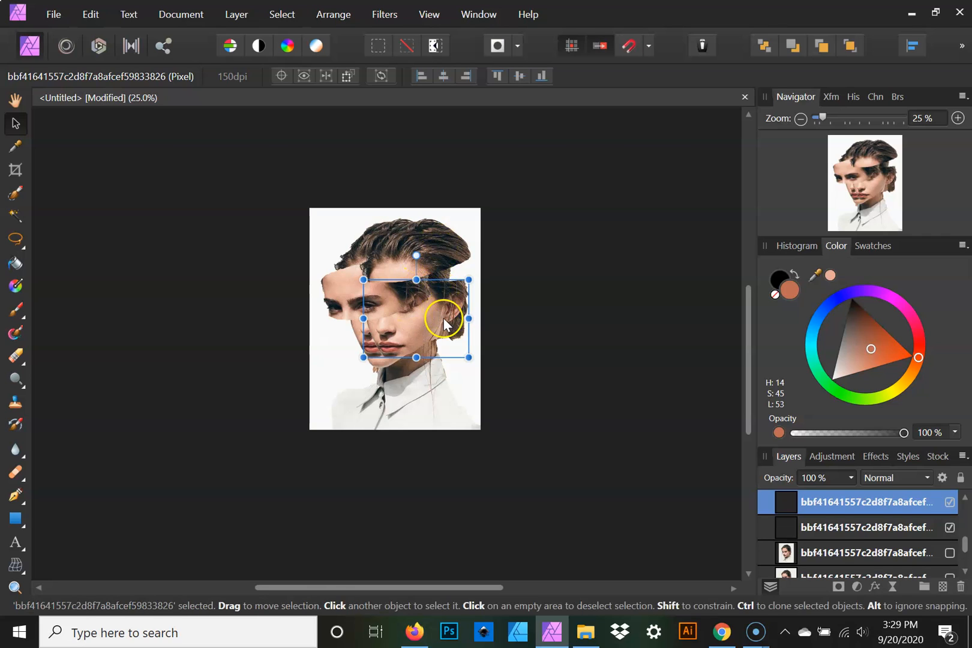
pyautogui.moveTo(444, 319); pyautogui.dragTo(444, 315)
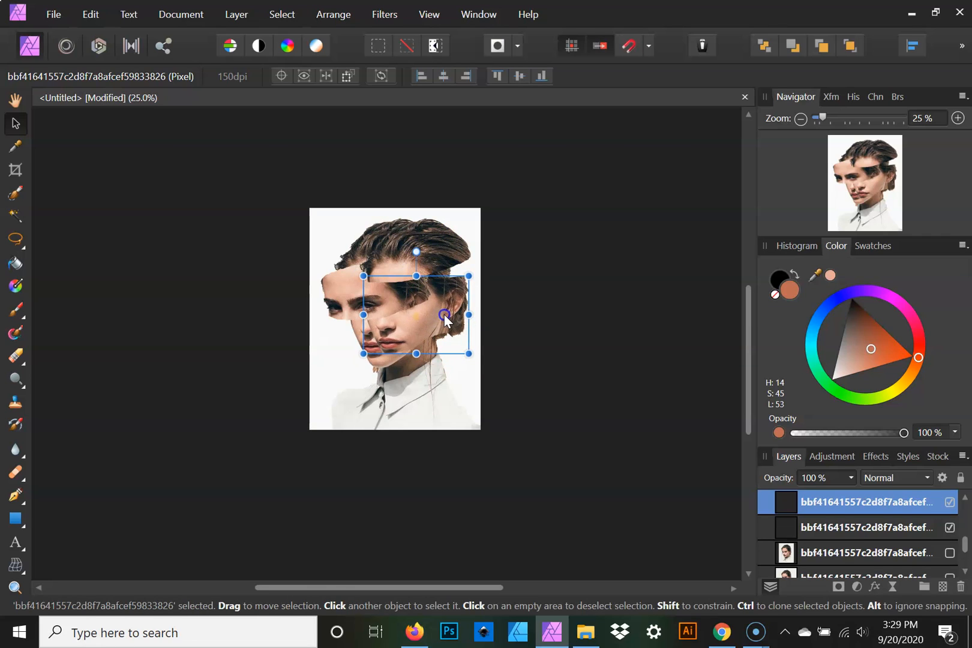
# Step: Nudge the forehead-and-eyes slice and the top hair slice slightly upward
pyautogui.scroll(1, 929, 533)
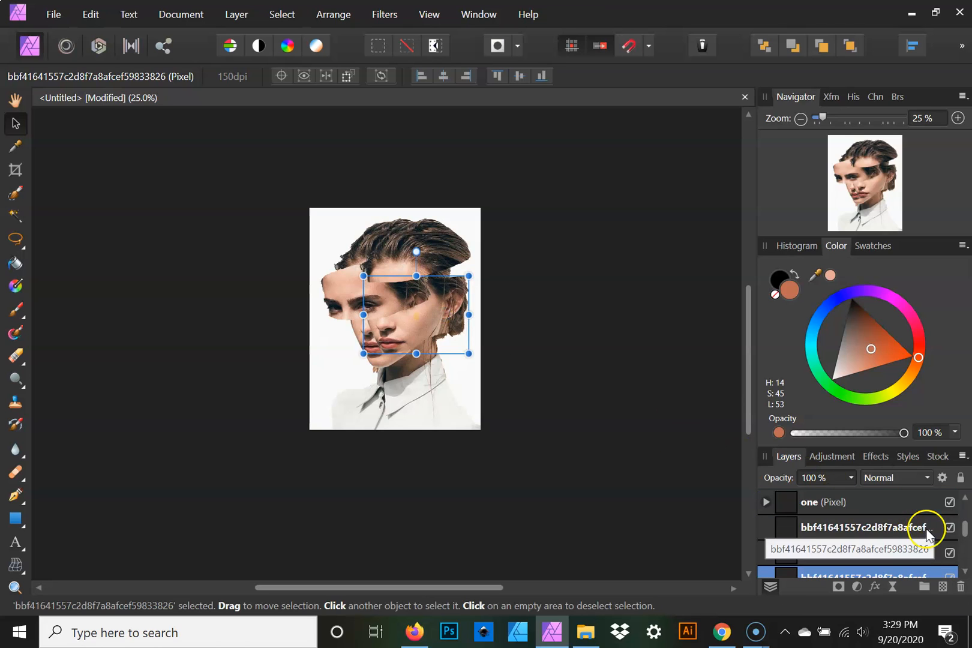
pyautogui.click(900, 552)
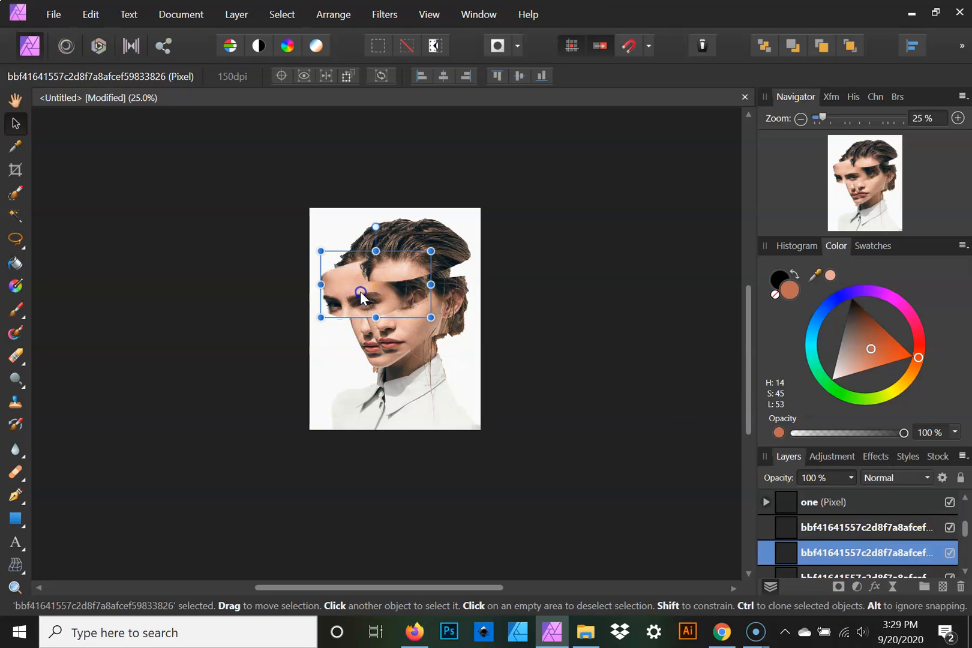
pyautogui.click(851, 531)
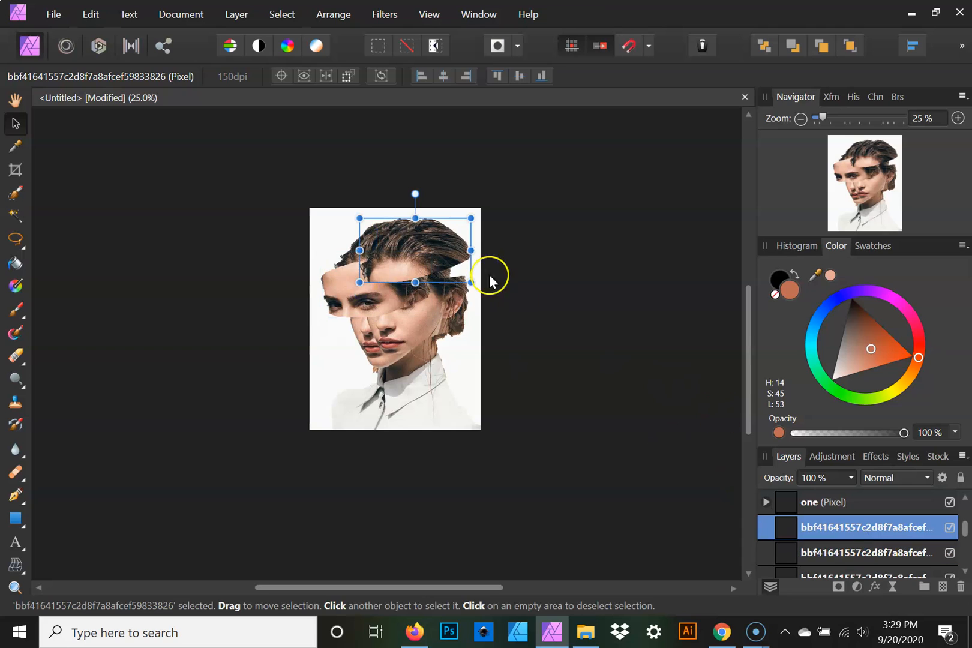
pyautogui.moveTo(444, 256); pyautogui.dragTo(444, 253)
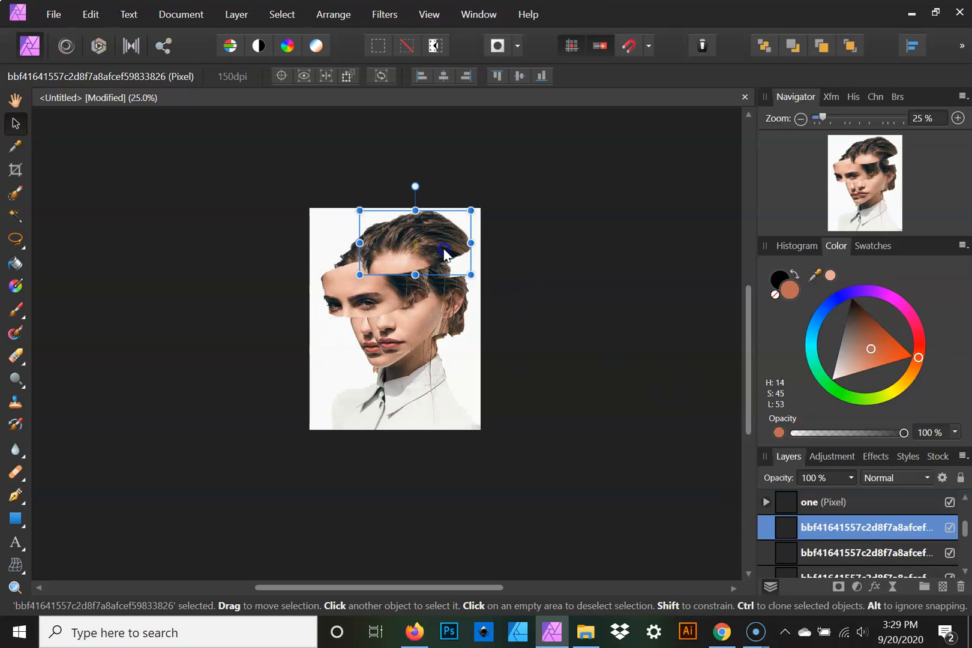
# Step: Draw a terracotta ellipse on top of the forehead-and-eyes slice, layered beneath the hair slice
pyautogui.click(10, 526)
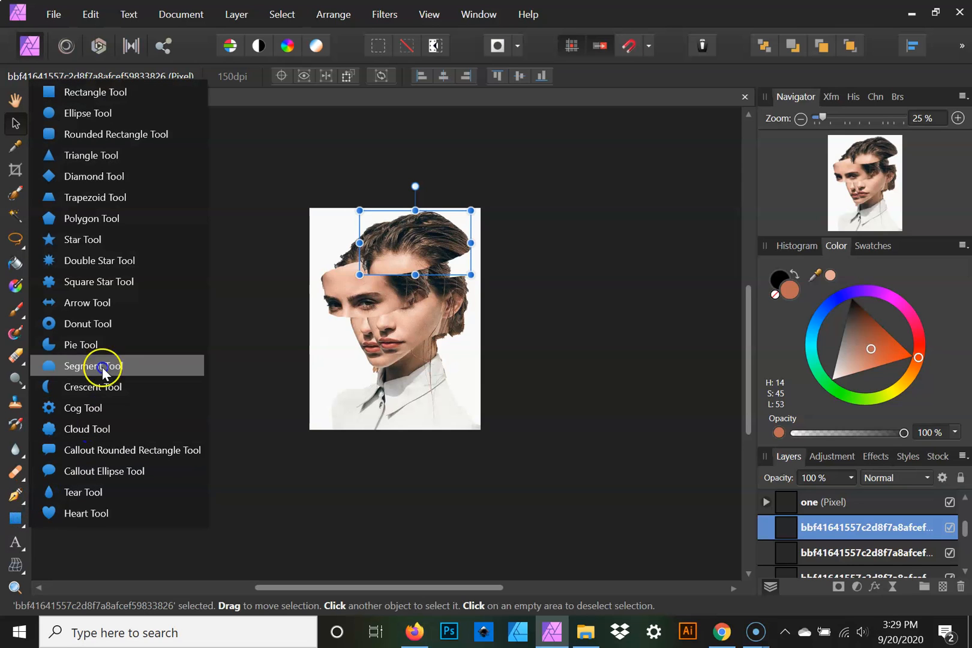
pyautogui.click(91, 114)
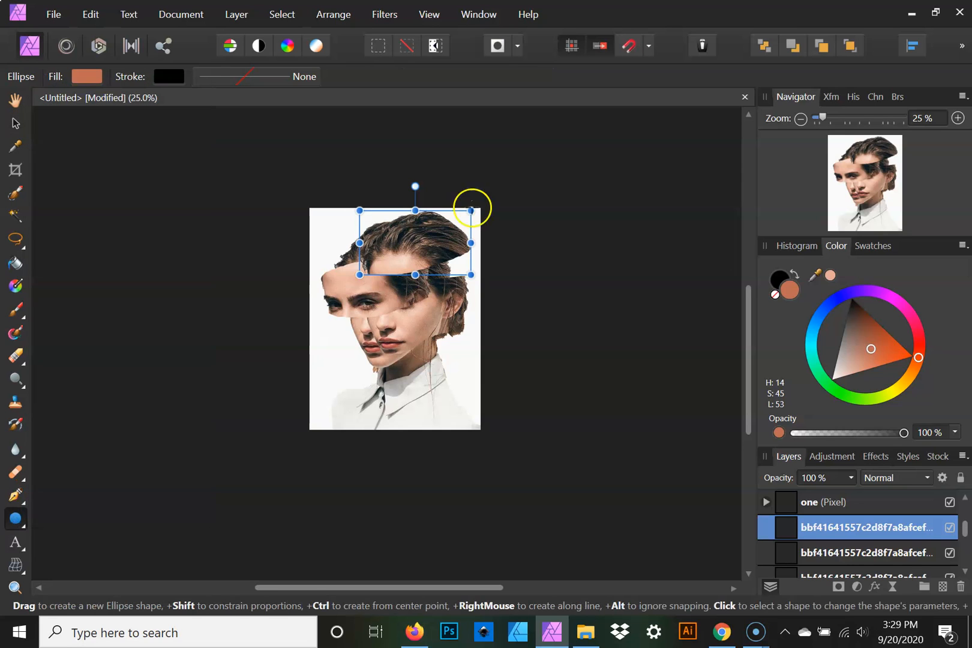
pyautogui.click(958, 118)
pyautogui.click(958, 118)
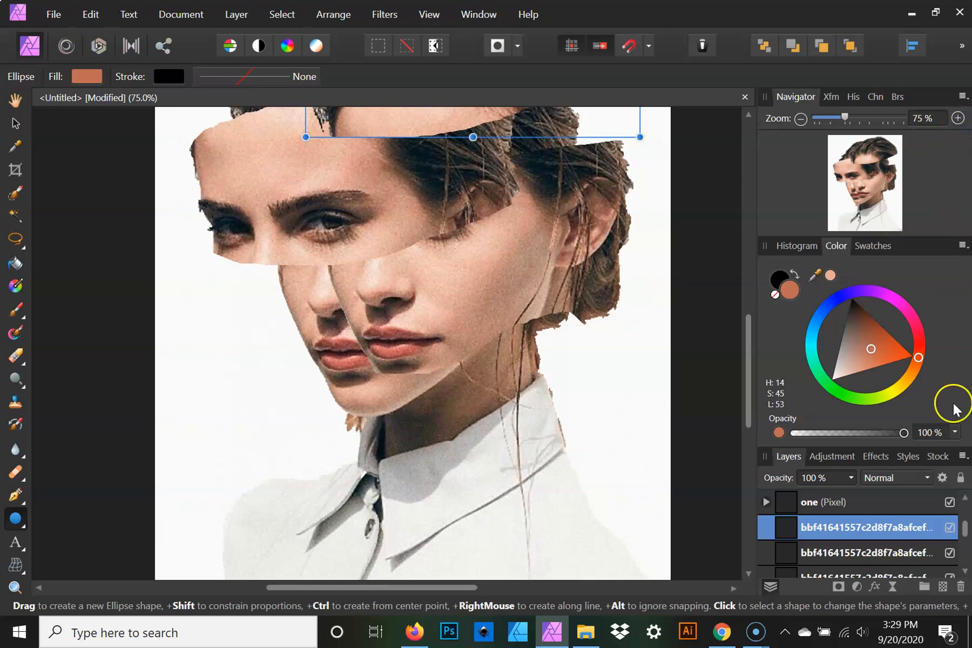
pyautogui.click(911, 559)
pyautogui.press('space')
pyautogui.moveTo(328, 256); pyautogui.dragTo(343, 485)
pyautogui.moveTo(429, 288)
pyautogui.mouseDown()
pyautogui.moveTo(276, 321)
pyautogui.moveTo(207, 383)
pyautogui.moveTo(202, 411)
pyautogui.mouseUp()
# Step: Widen and flatten the ellipse to span the open top of the forehead slice, then convert it to curves
pyautogui.click(15, 124)
pyautogui.moveTo(317, 287); pyautogui.dragTo(326, 313)
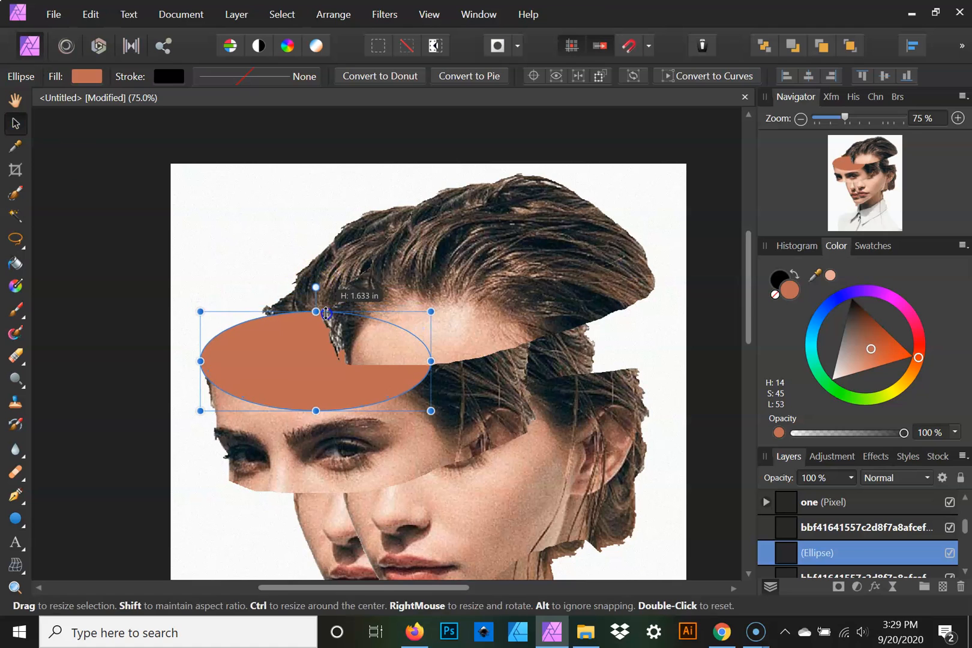
pyautogui.moveTo(527, 347); pyautogui.dragTo(550, 360)
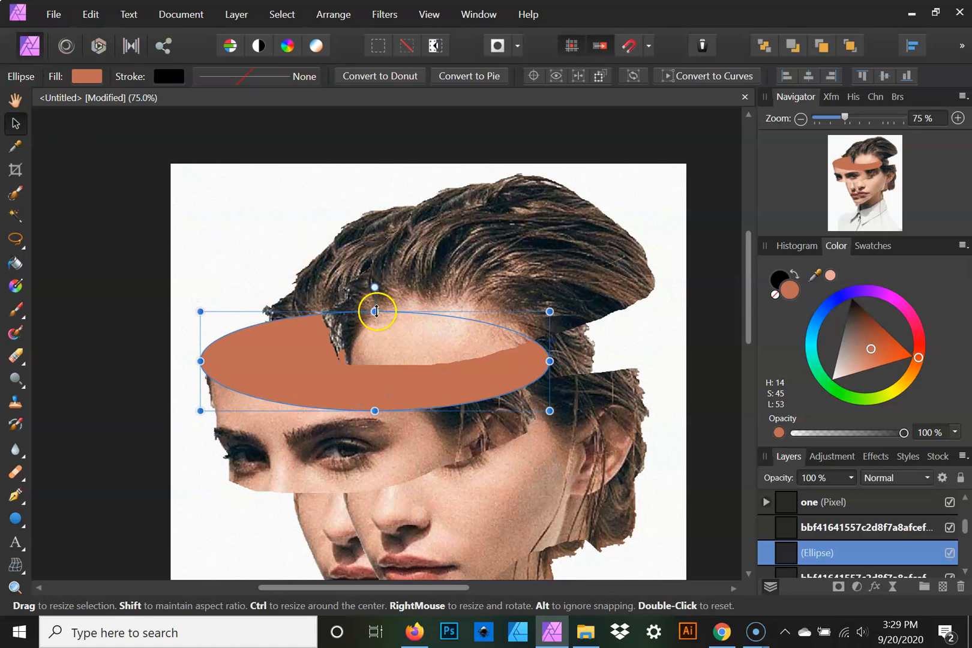
pyautogui.moveTo(376, 307); pyautogui.dragTo(376, 304)
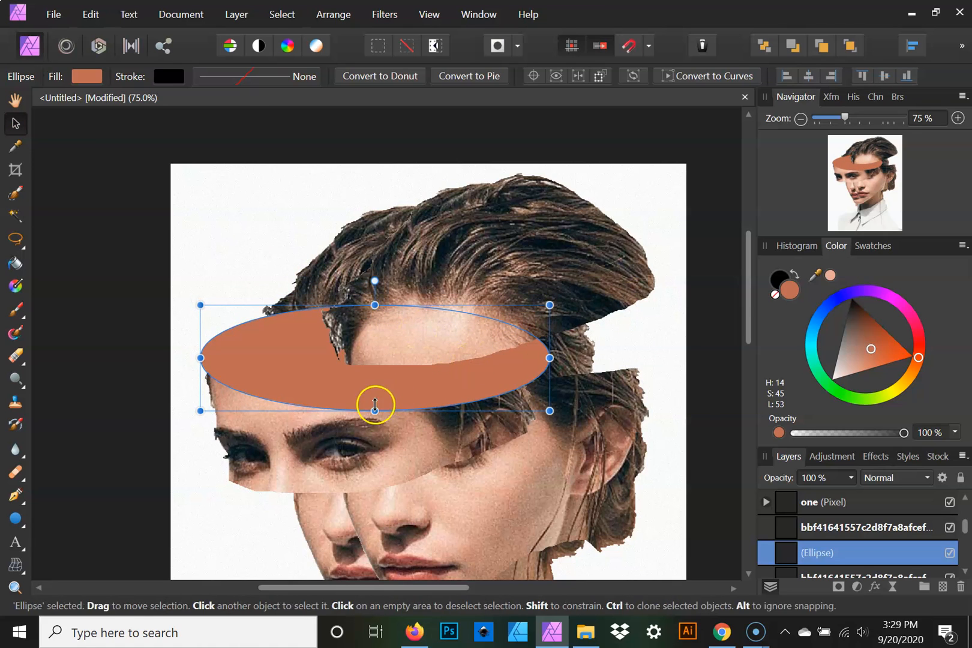
pyautogui.moveTo(375, 413); pyautogui.dragTo(376, 400)
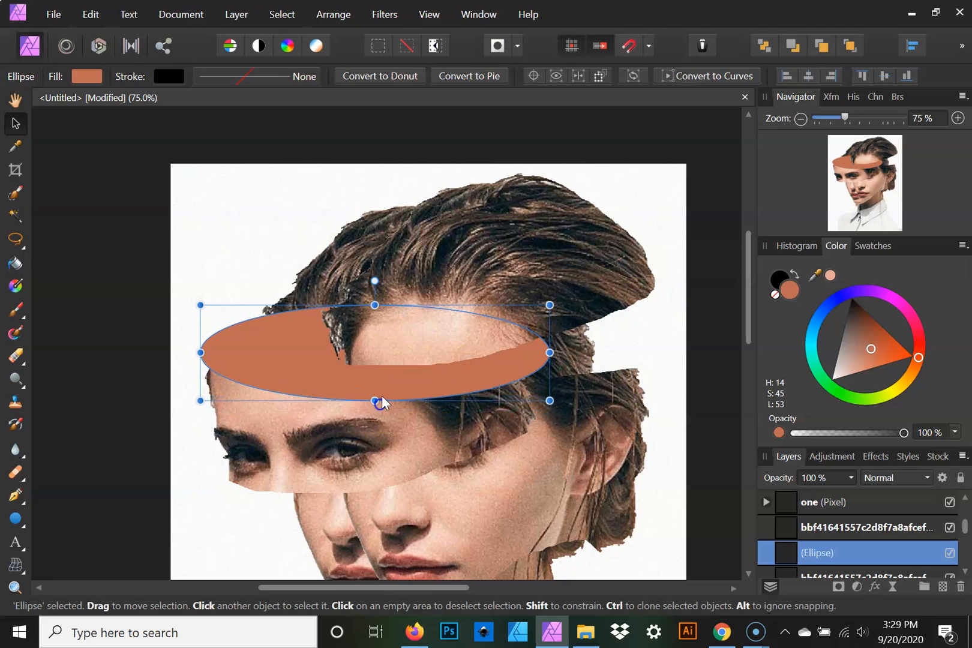
pyautogui.rightClick(383, 388)
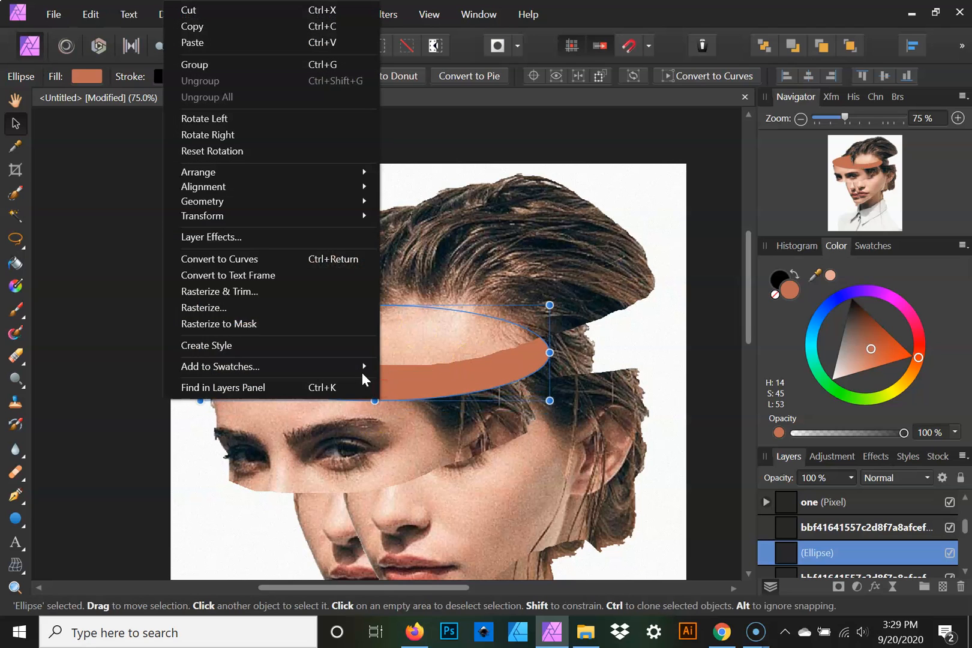
pyautogui.click(274, 261)
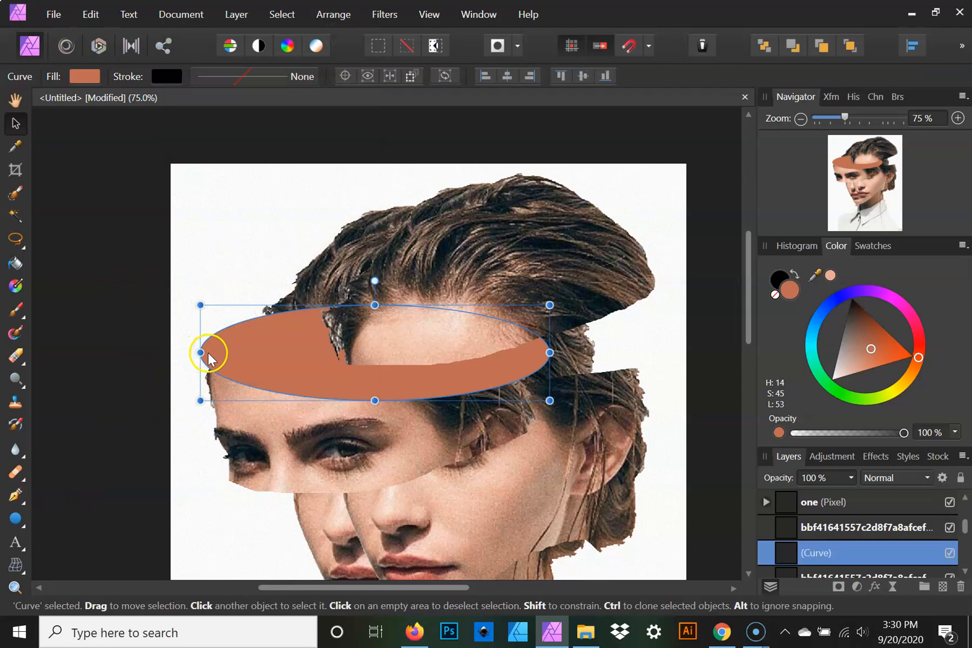
pyautogui.click(24, 525)
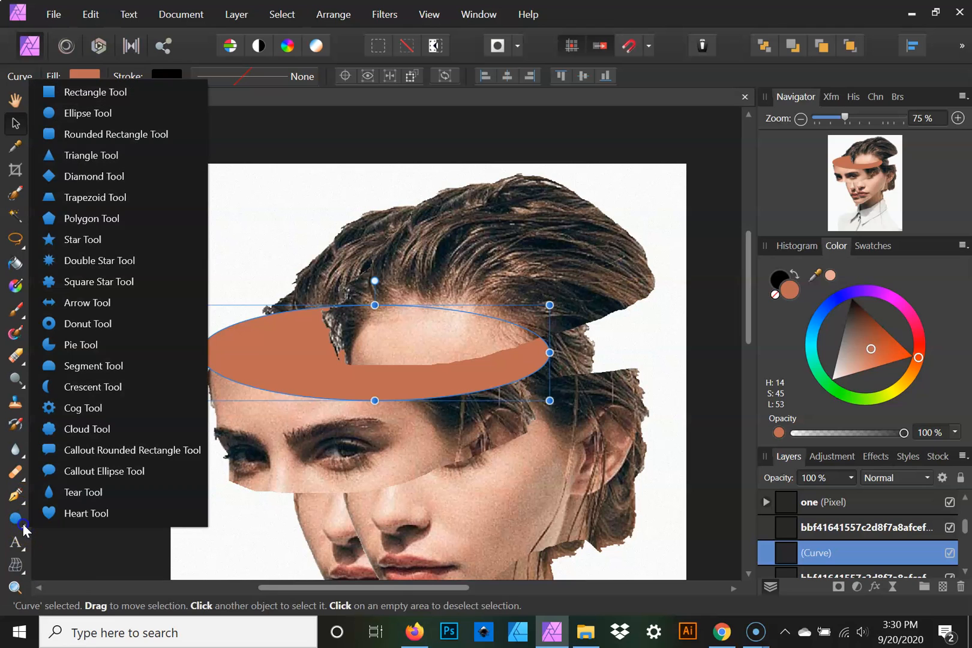
pyautogui.click(23, 571)
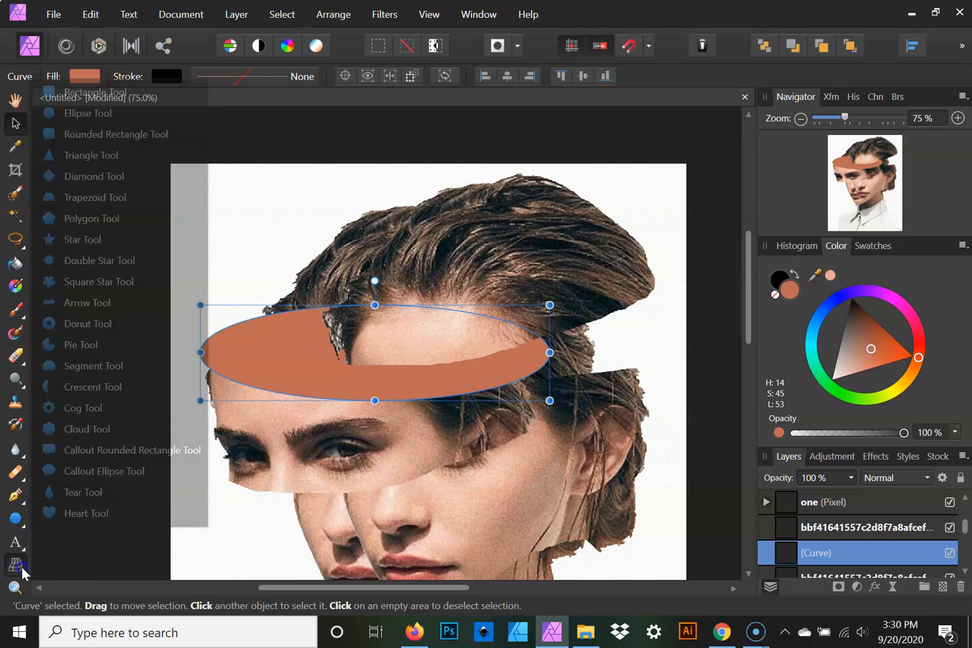
pyautogui.click(20, 551)
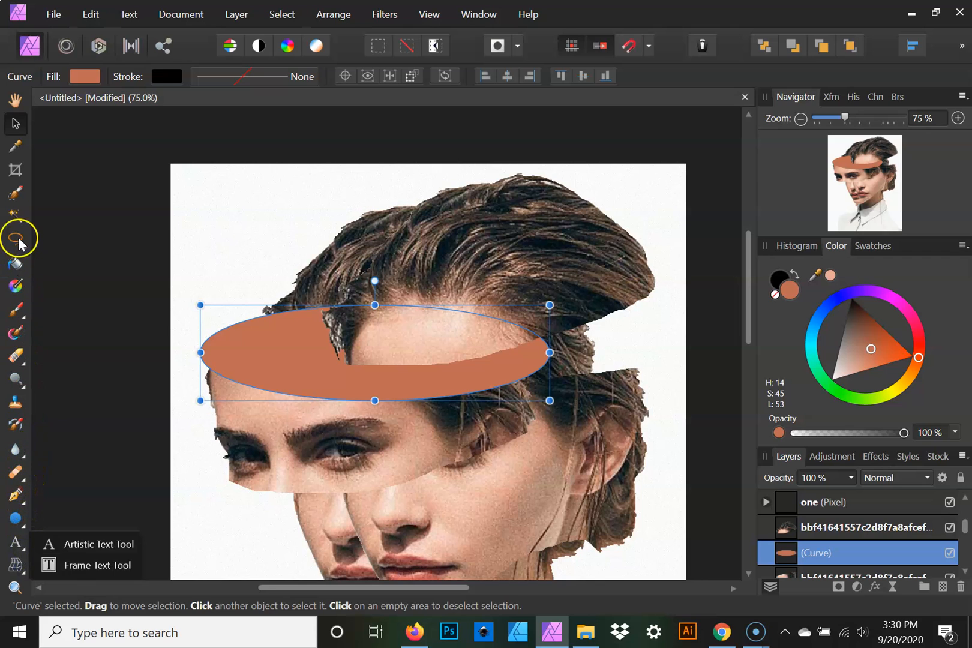
pyautogui.click(66, 45)
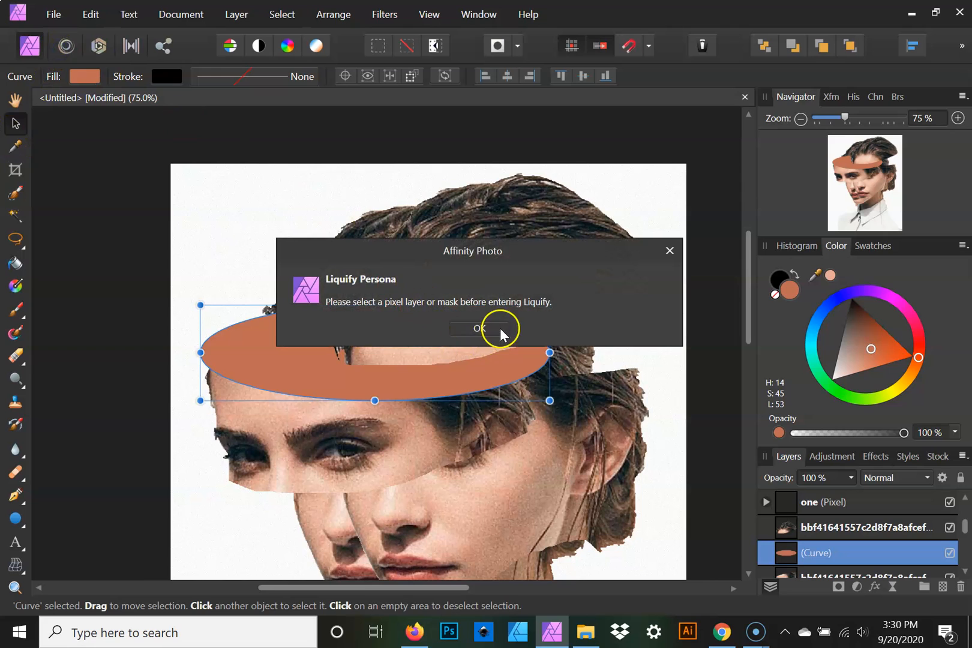
pyautogui.click(500, 329)
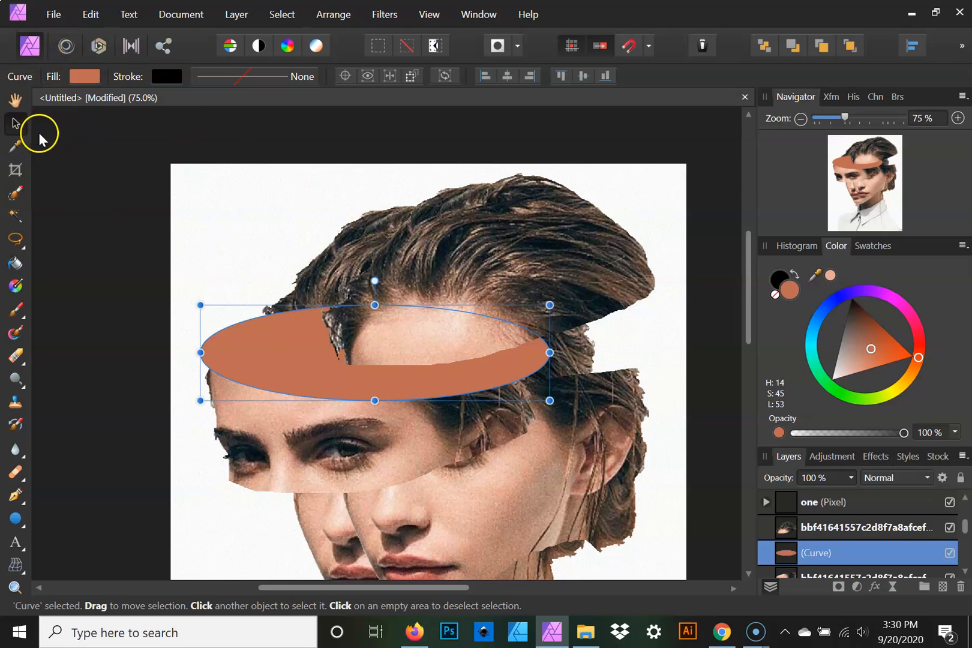
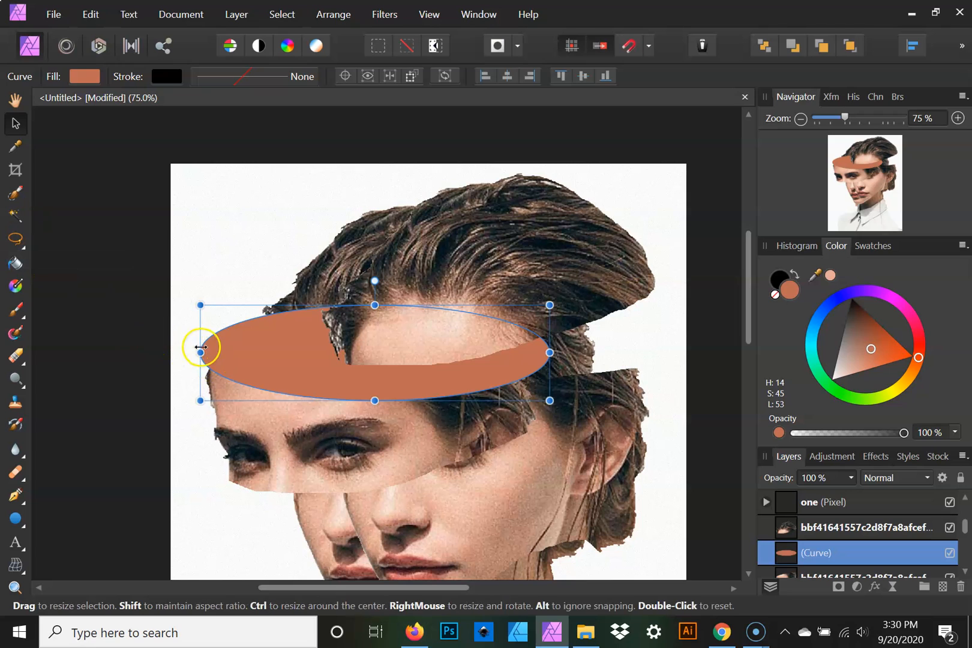
# Step: Narrow the ellipse curve from its front end to line up with the edge of the forehead
pyautogui.moveTo(201, 358); pyautogui.dragTo(209, 352)
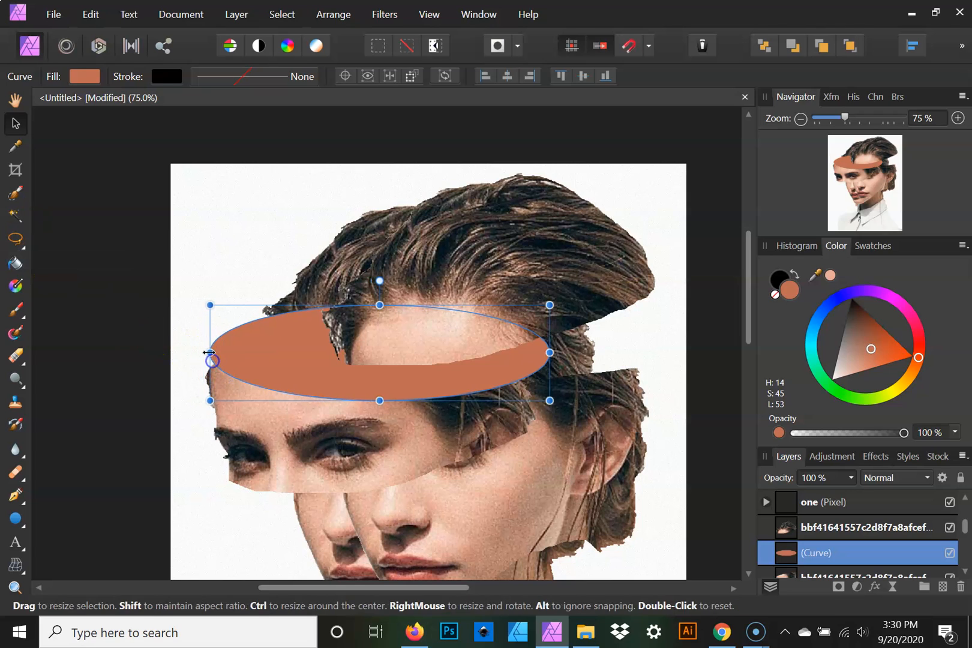
pyautogui.click(209, 354)
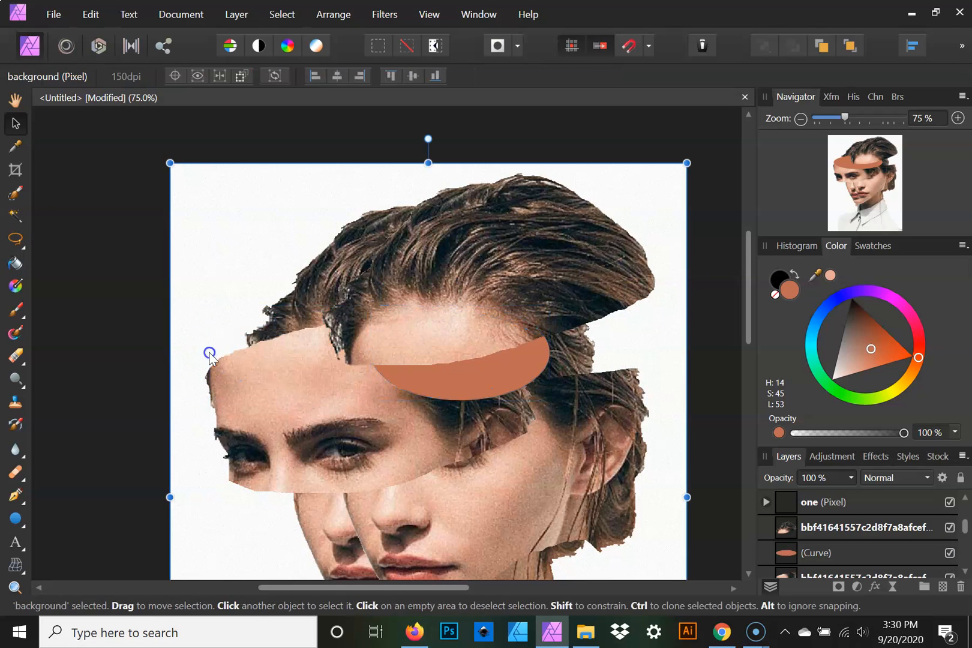
pyautogui.click(460, 375)
pyautogui.moveTo(362, 352); pyautogui.dragTo(215, 355)
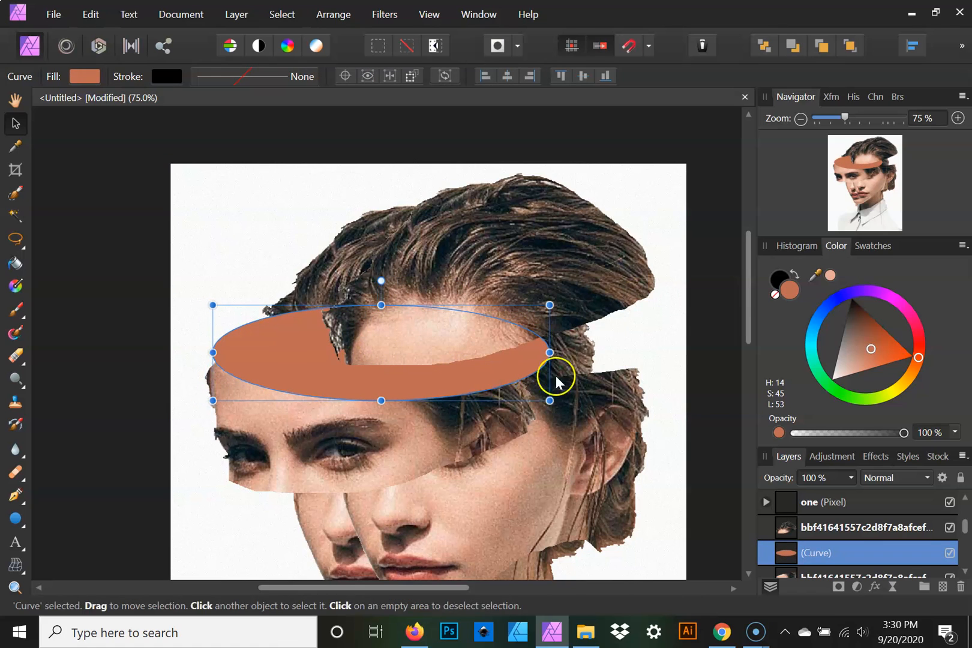
# Step: Fit the terracotta curve to both ends of the forehead opening, flatten its upper edge, and recolor it green (H 132, S 45, L 53)
pyautogui.moveTo(550, 354); pyautogui.dragTo(527, 355)
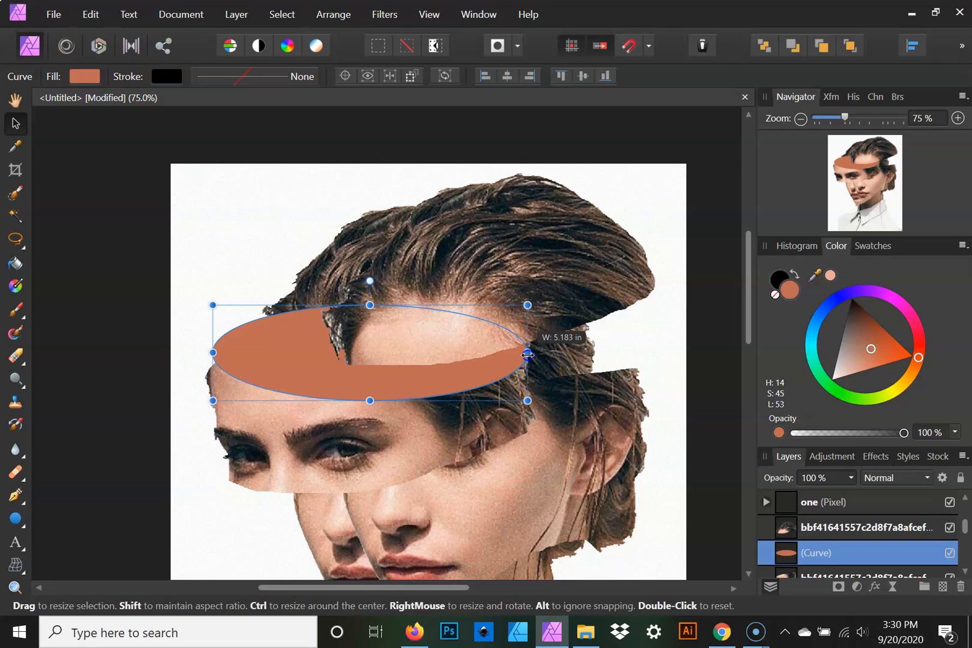
pyautogui.moveTo(528, 355); pyautogui.dragTo(528, 355)
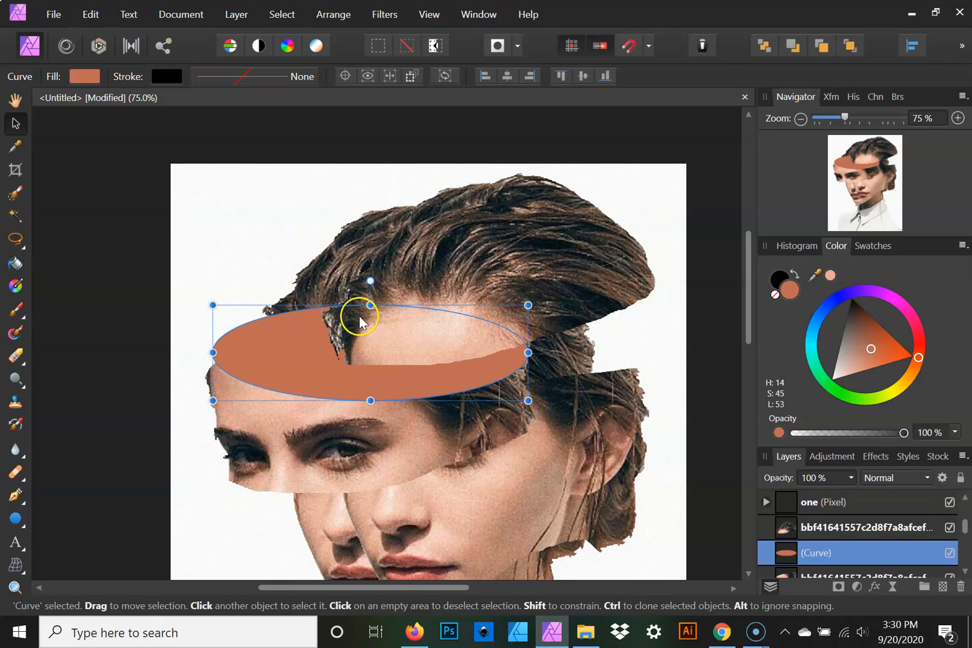
pyautogui.moveTo(212, 349); pyautogui.dragTo(207, 354)
pyautogui.click(325, 339)
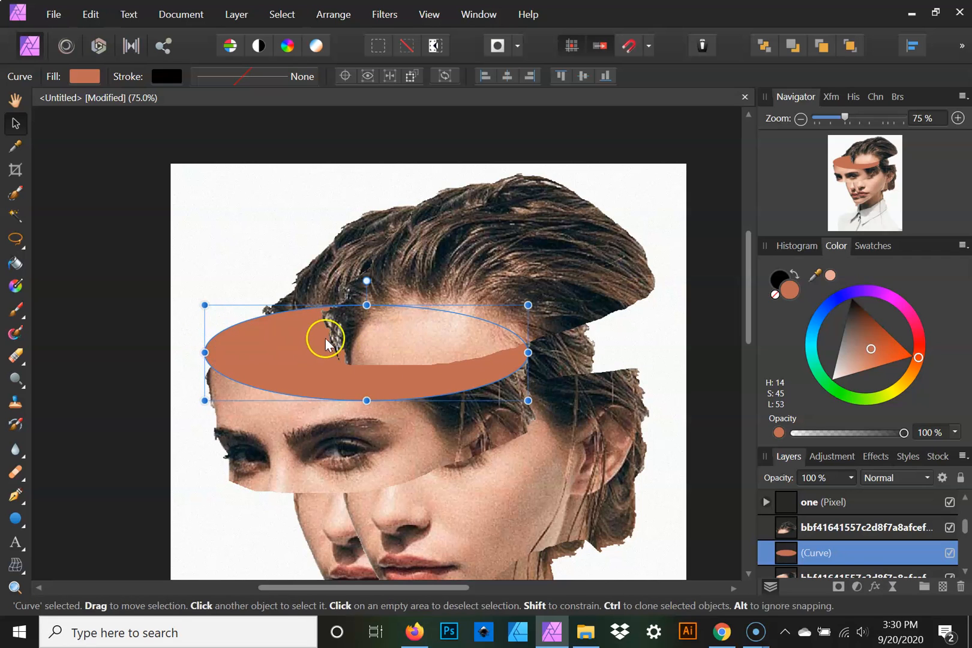
pyautogui.moveTo(366, 304)
pyautogui.mouseDown()
pyautogui.moveTo(368, 342)
pyautogui.moveTo(371, 320)
pyautogui.mouseUp()
pyautogui.moveTo(913, 327)
pyautogui.mouseDown()
pyautogui.moveTo(906, 384)
pyautogui.moveTo(852, 395)
pyautogui.moveTo(834, 384)
pyautogui.mouseUp()
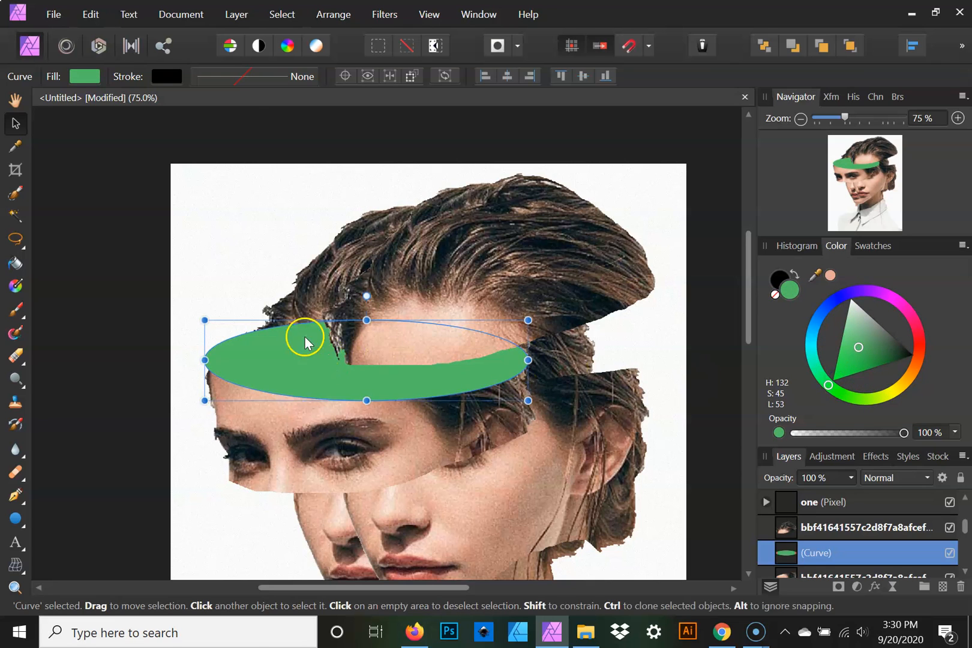
# Step: Activate the Ellipse tool and select the nose-and-mouth slice's layer as the place for a new ellipse
pyautogui.scroll(-5, 619, 382)
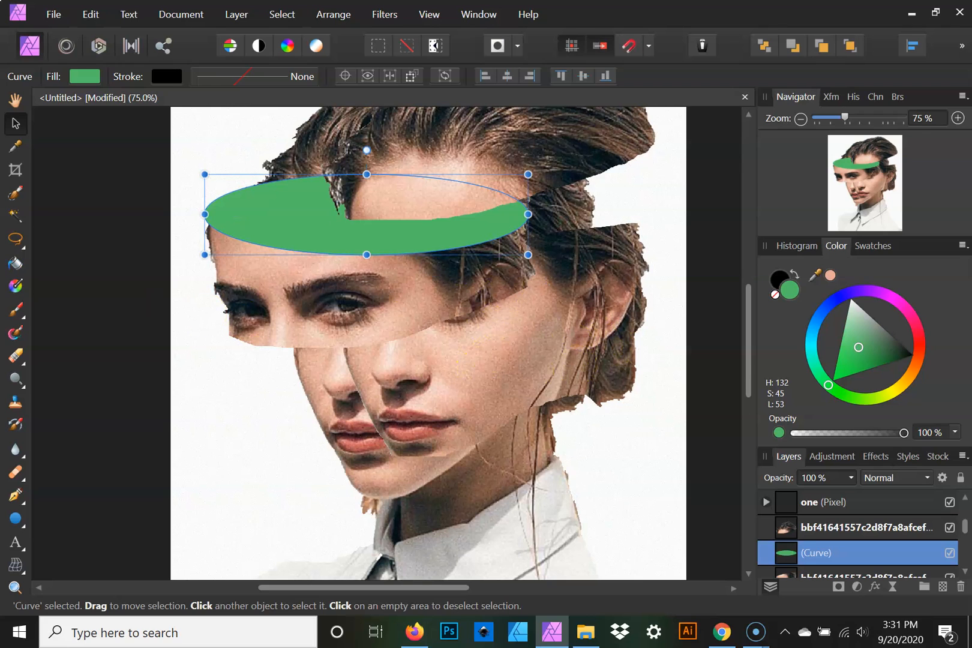
pyautogui.click(22, 519)
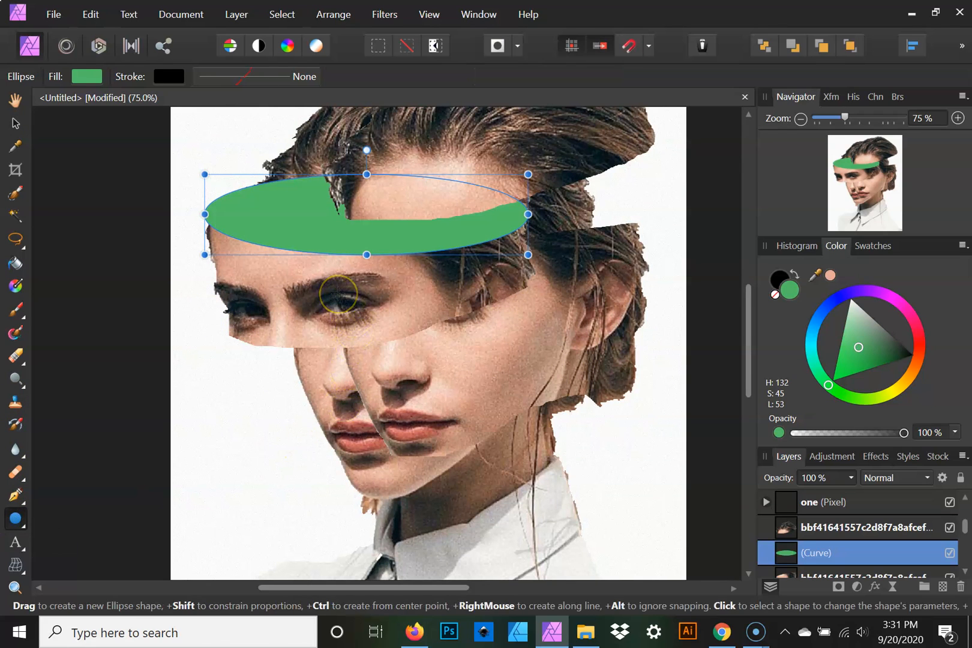
pyautogui.scroll(-2, 910, 512)
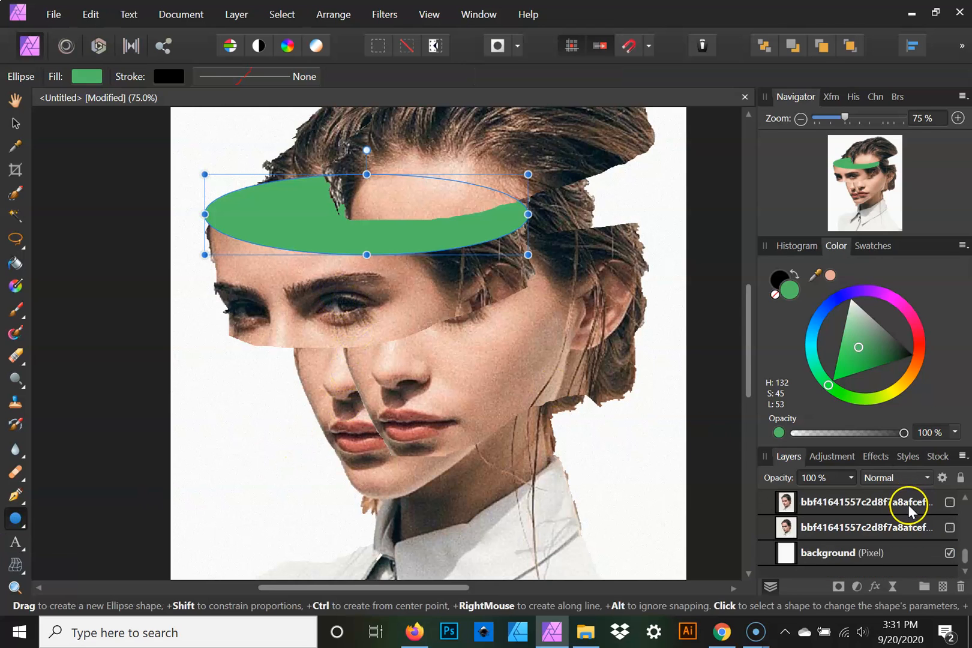
pyautogui.scroll(1, 898, 528)
pyautogui.click(882, 531)
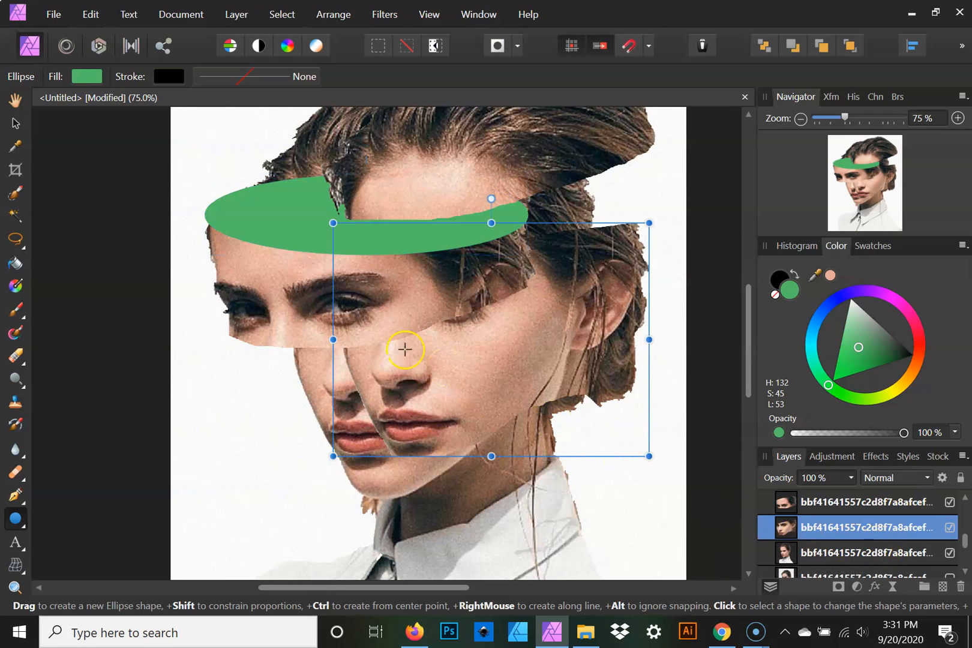
pyautogui.press('ctrl')
pyautogui.moveTo(335, 287); pyautogui.dragTo(371, 334)
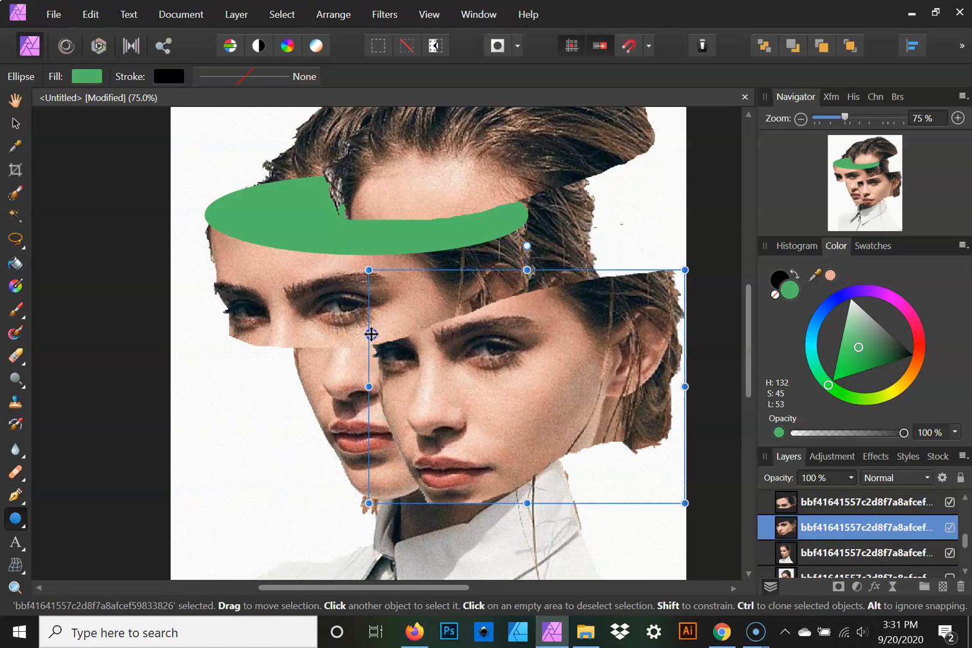
pyautogui.hotkey('ctrl', 'z')
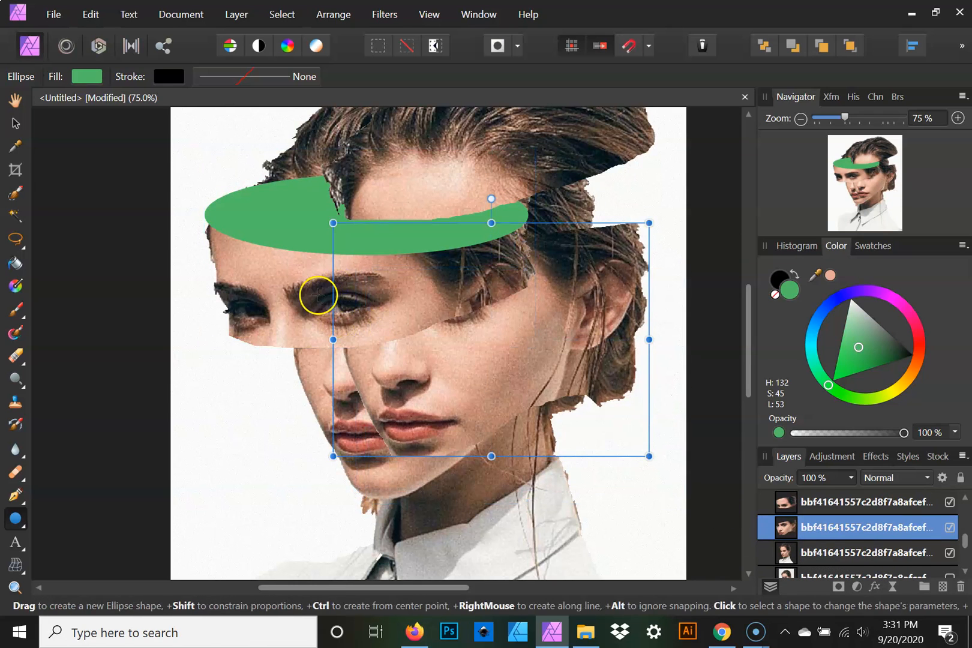
# Step: Draw a flat green ellipse above the nose-and-mouth slice, then tilt and stretch it to follow the slanted cut
pyautogui.moveTo(317, 294); pyautogui.dragTo(615, 365)
pyautogui.click(16, 123)
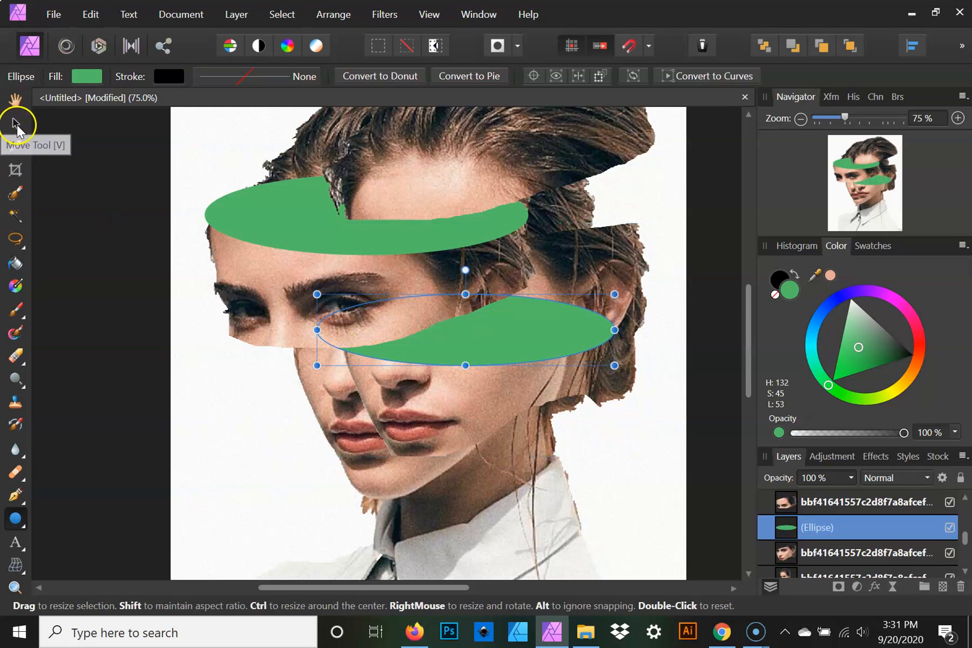
pyautogui.moveTo(523, 320); pyautogui.dragTo(499, 312)
pyautogui.moveTo(656, 213); pyautogui.dragTo(656, 168)
pyautogui.moveTo(511, 310); pyautogui.dragTo(515, 331)
pyautogui.moveTo(358, 310); pyautogui.dragTo(301, 323)
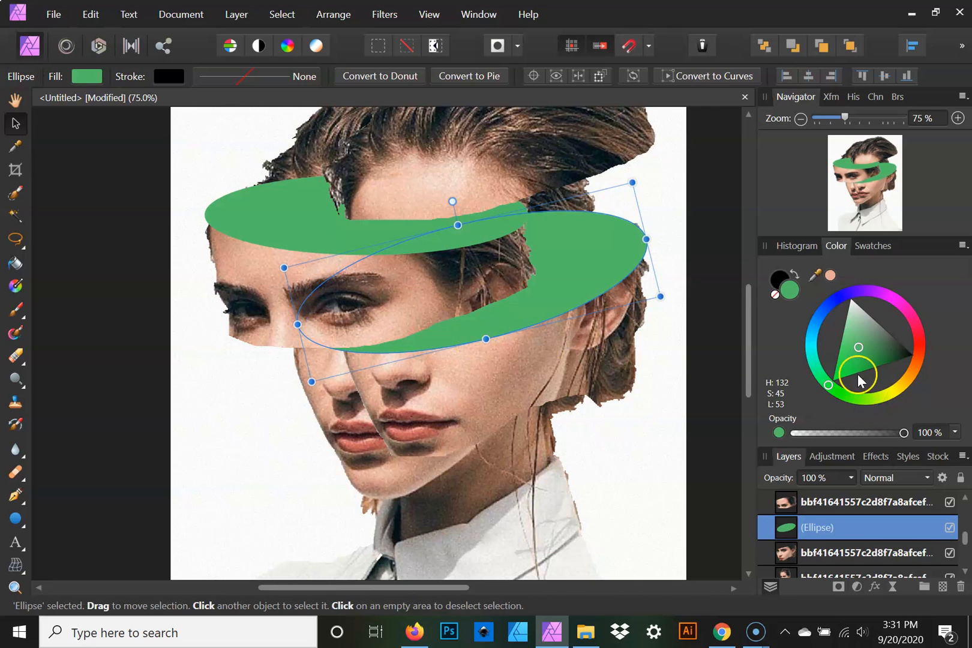
# Step: Recolor the tilted ellipse pink (H 321, S 92, L 58), trim its size slightly, and convert it to curves
pyautogui.click(833, 302)
pyautogui.moveTo(834, 303)
pyautogui.mouseDown()
pyautogui.moveTo(887, 293)
pyautogui.moveTo(908, 311)
pyautogui.moveTo(894, 331)
pyautogui.mouseUp()
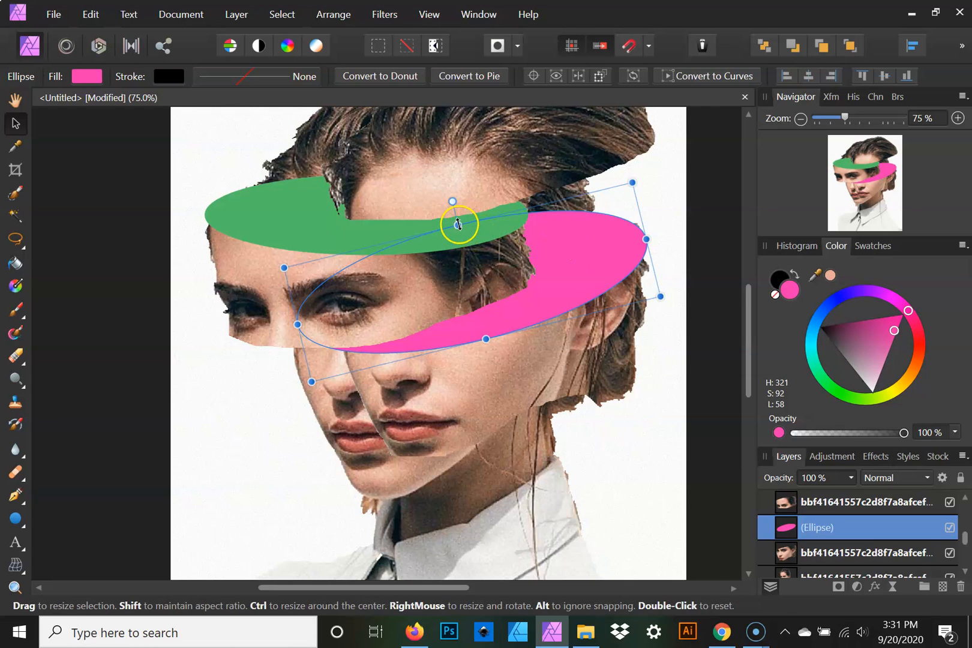
pyautogui.moveTo(460, 228); pyautogui.dragTo(461, 228)
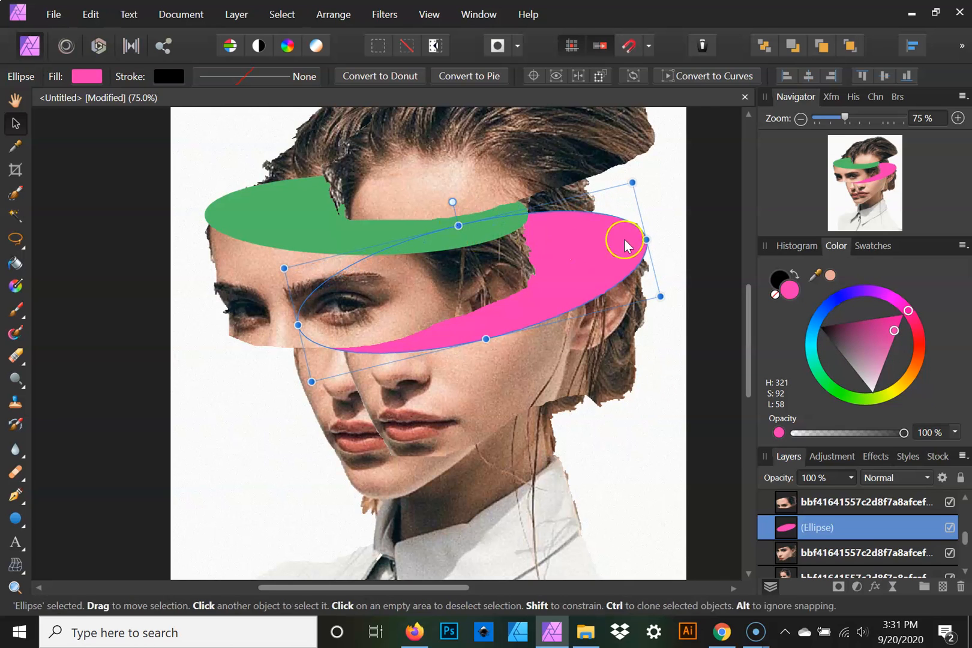
pyautogui.moveTo(647, 239); pyautogui.dragTo(644, 240)
pyautogui.rightClick(612, 249)
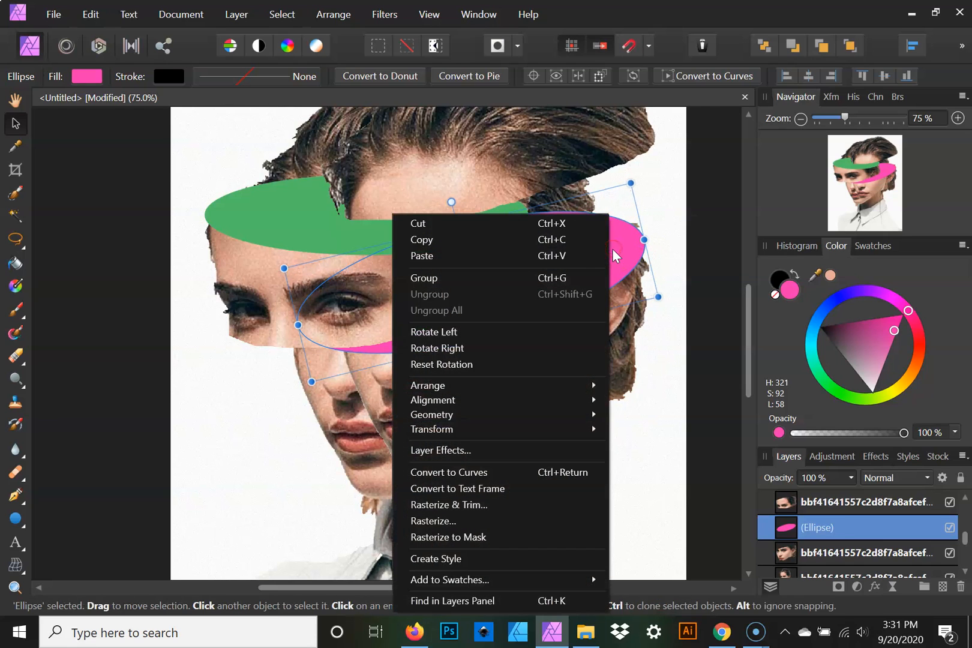
pyautogui.click(473, 472)
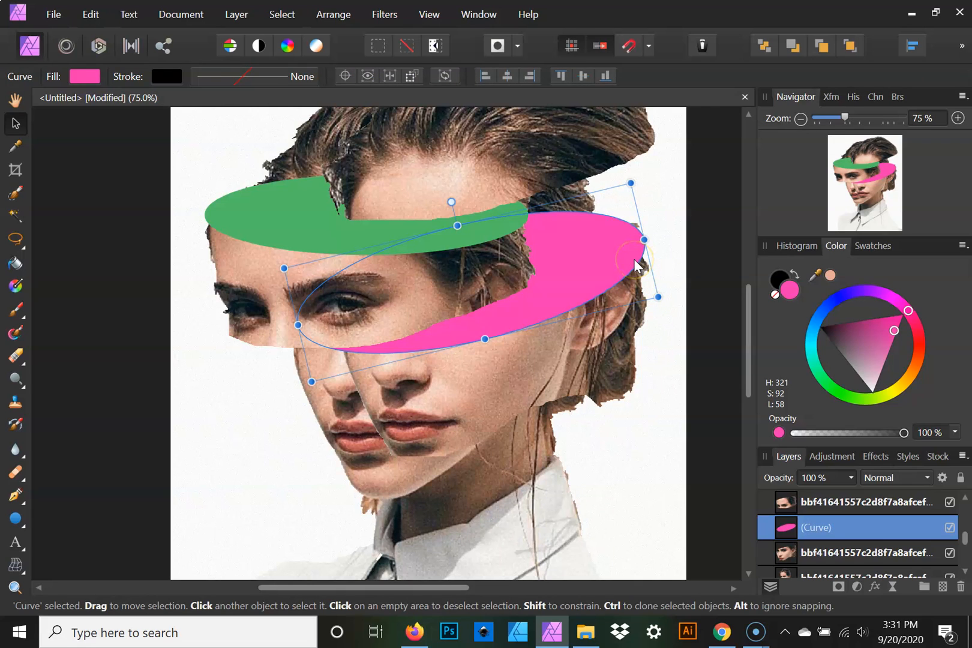
# Step: Reshape the front end of the pink curve with the Node tool so it meets the nose edge of the slice
pyautogui.click(15, 100)
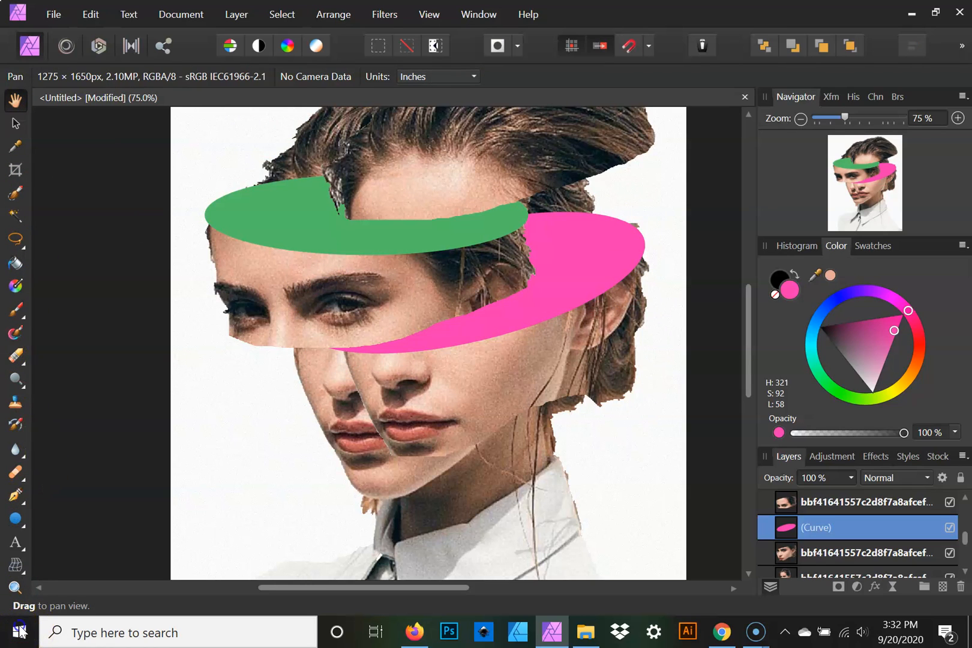
pyautogui.press('a')
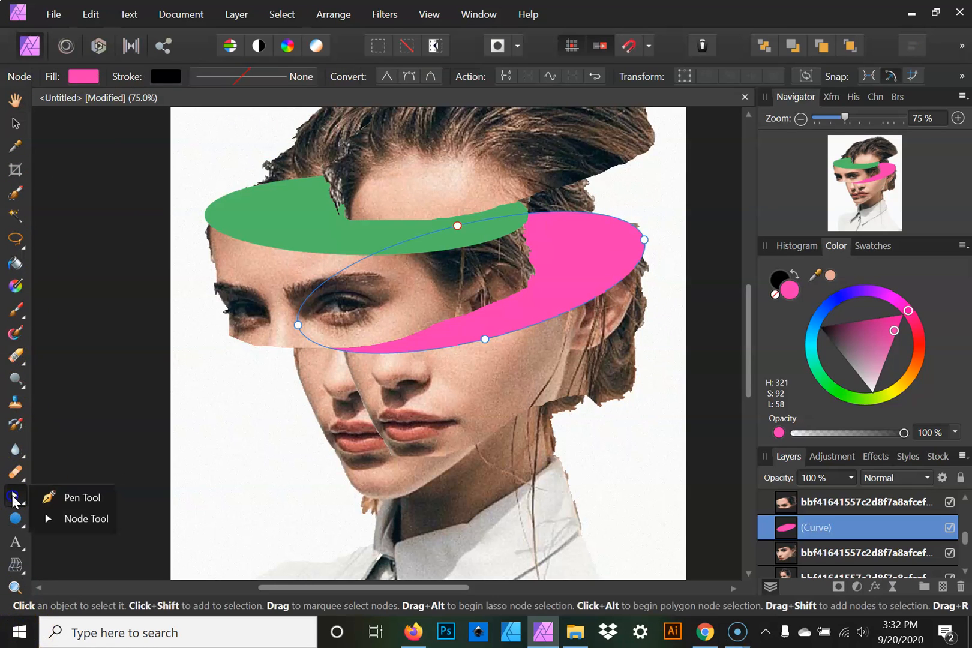
pyautogui.click(37, 498)
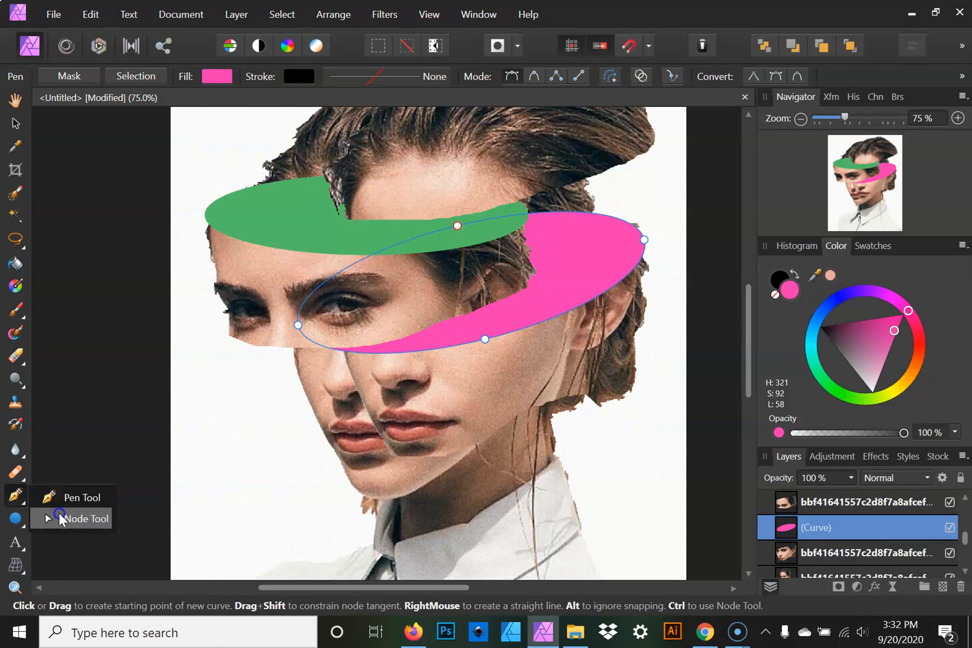
pyautogui.click(60, 519)
pyautogui.moveTo(322, 332); pyautogui.dragTo(336, 332)
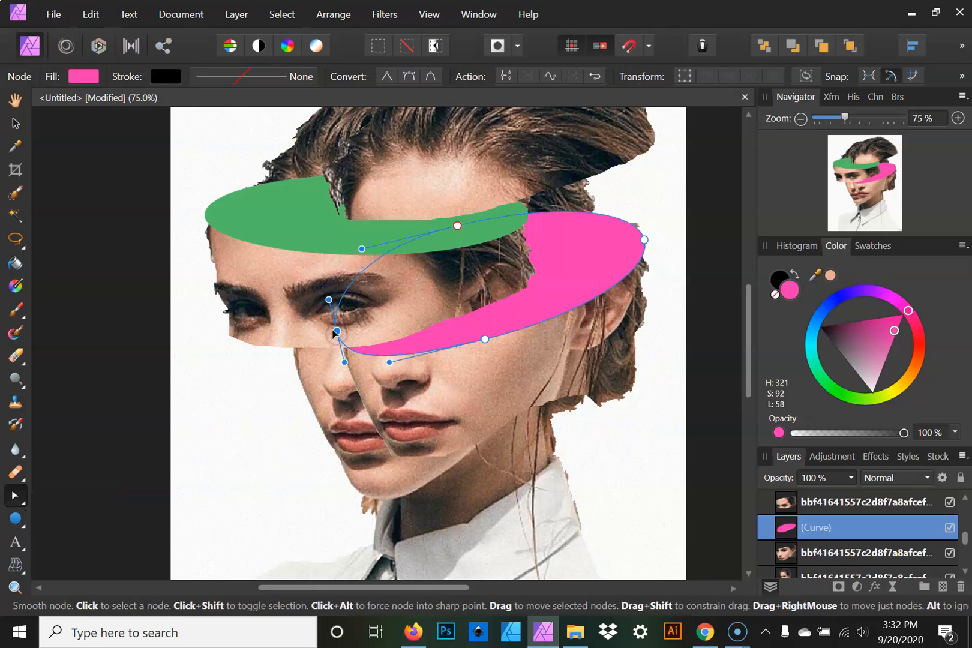
pyautogui.moveTo(390, 363); pyautogui.dragTo(381, 363)
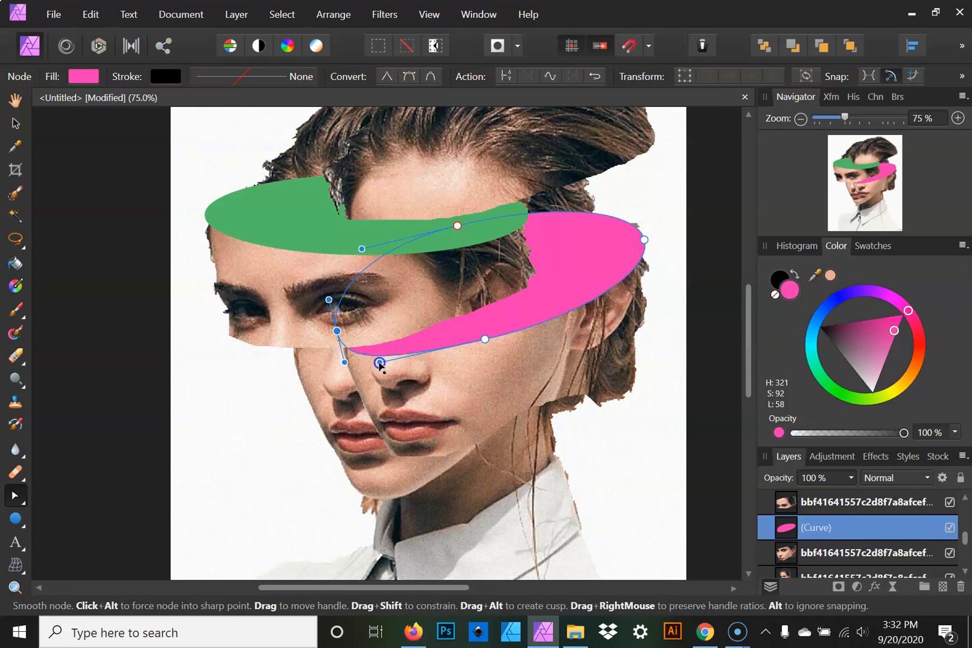
pyautogui.moveTo(336, 331); pyautogui.dragTo(349, 361)
# Step: Adjust the pink curve's upper, rear and lower nodes and handles to follow the slice's cut edge and hairline
pyautogui.moveTo(457, 226); pyautogui.dragTo(513, 232)
pyautogui.click(636, 209)
pyautogui.moveTo(637, 210); pyautogui.dragTo(619, 210)
pyautogui.click(645, 240)
pyautogui.moveTo(649, 276)
pyautogui.mouseDown()
pyautogui.moveTo(650, 257)
pyautogui.moveTo(648, 265)
pyautogui.mouseUp()
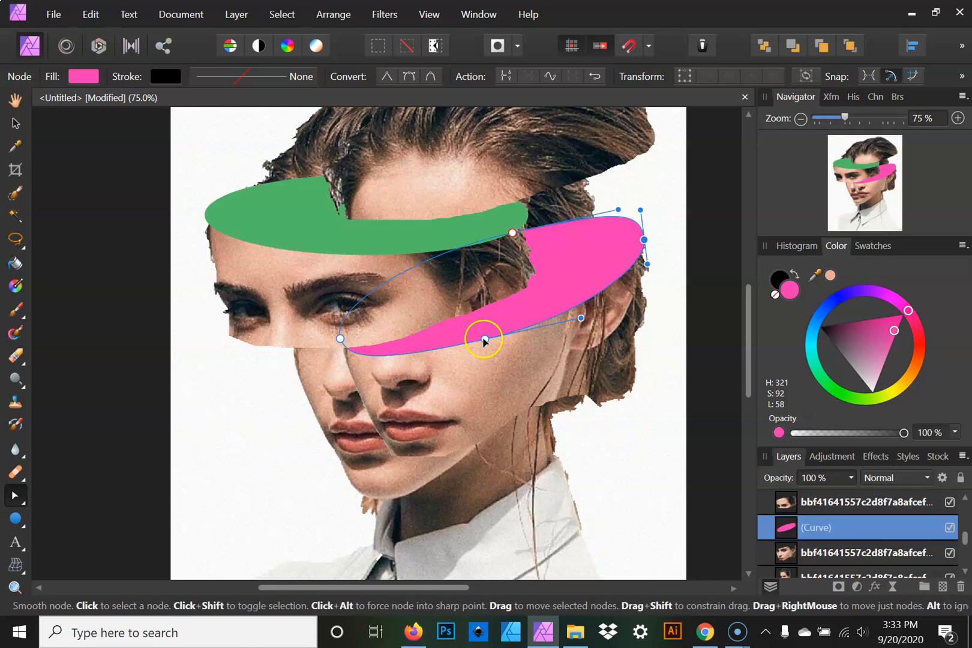
pyautogui.moveTo(486, 338); pyautogui.dragTo(490, 336)
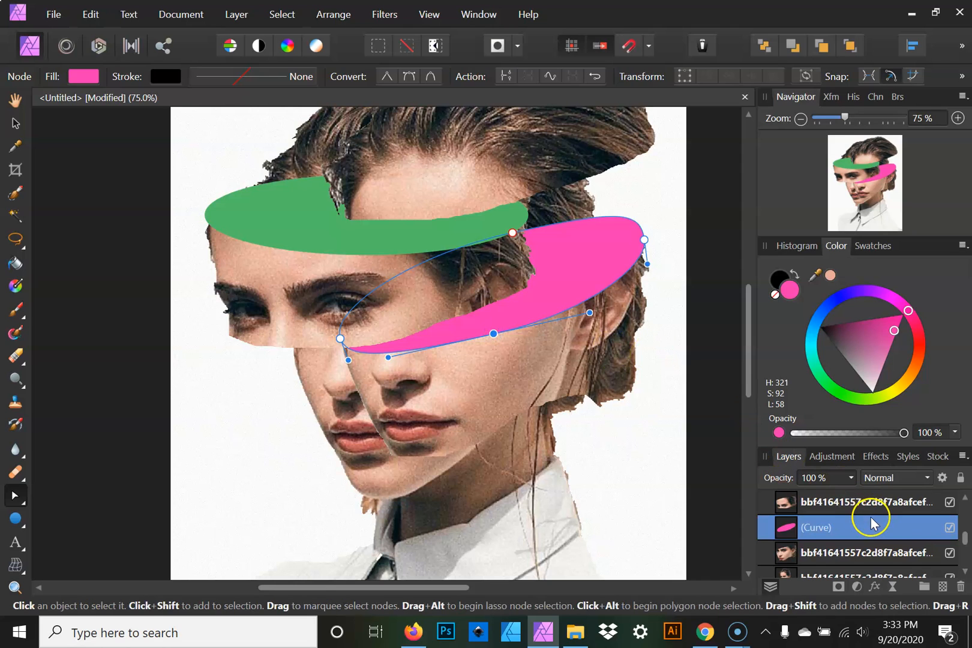
# Step: Recolor the forehead curve a more vivid green (H 104, S 88, L 44)
pyautogui.scroll(2, 868, 521)
pyautogui.click(858, 551)
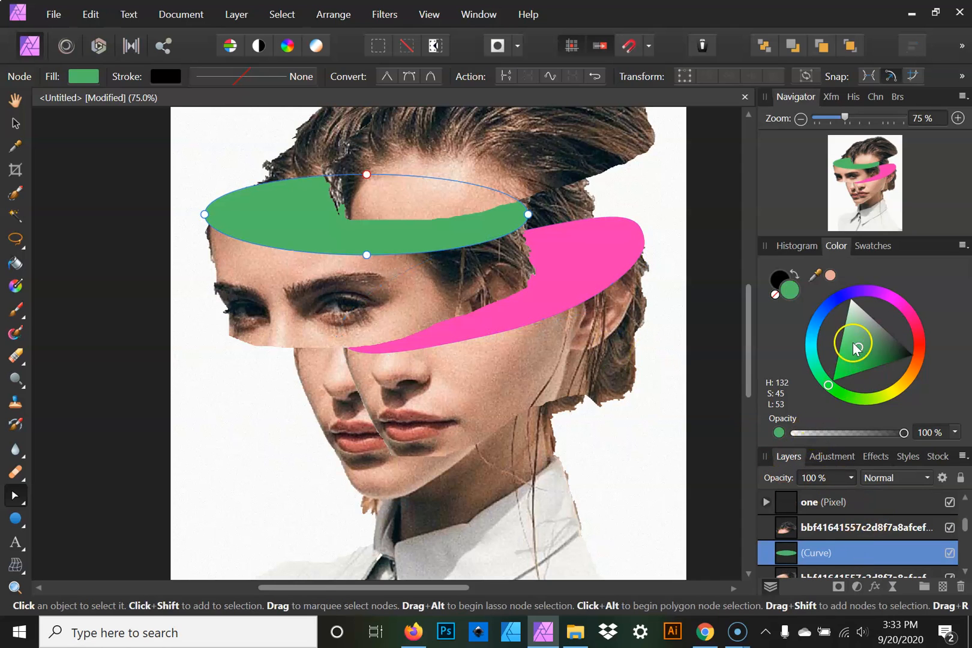
pyautogui.moveTo(836, 391); pyautogui.dragTo(852, 397)
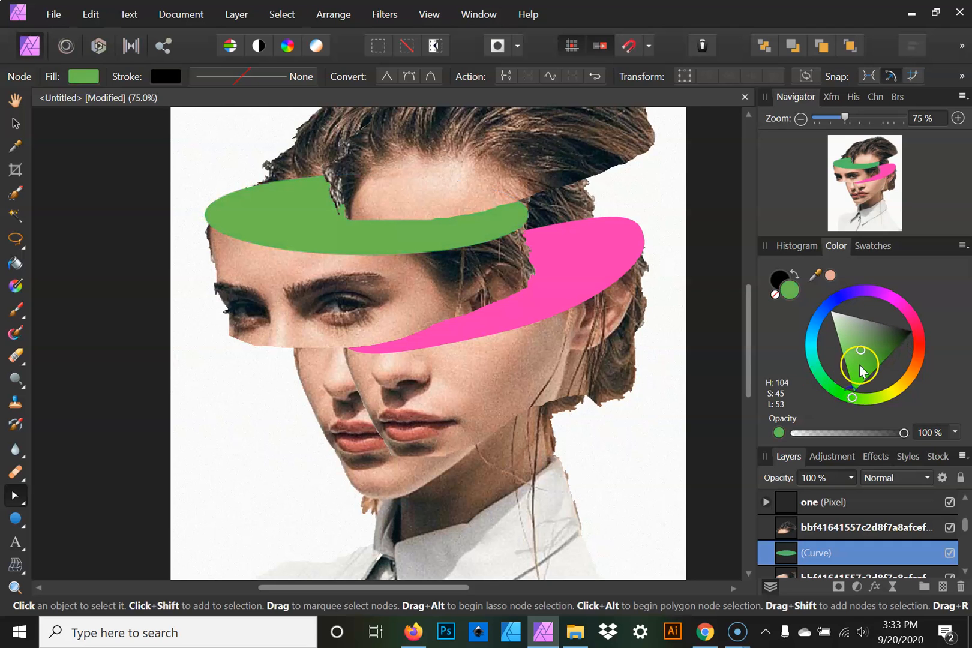
pyautogui.click(864, 371)
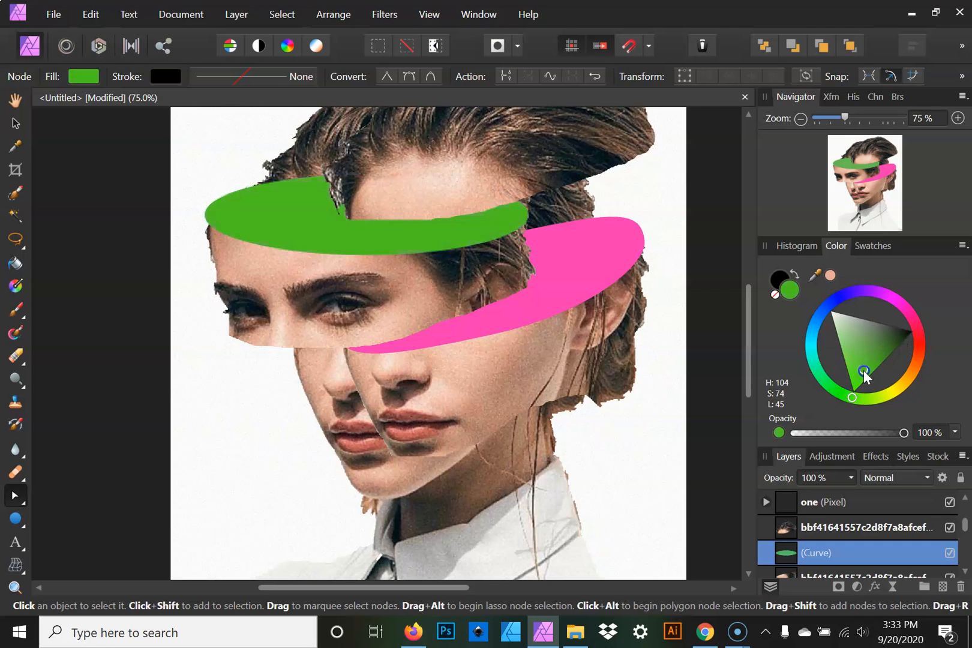
# Step: Reshape the green curve's front, upper and lower nodes so its outline follows the edge of the forehead slice
pyautogui.click(205, 215)
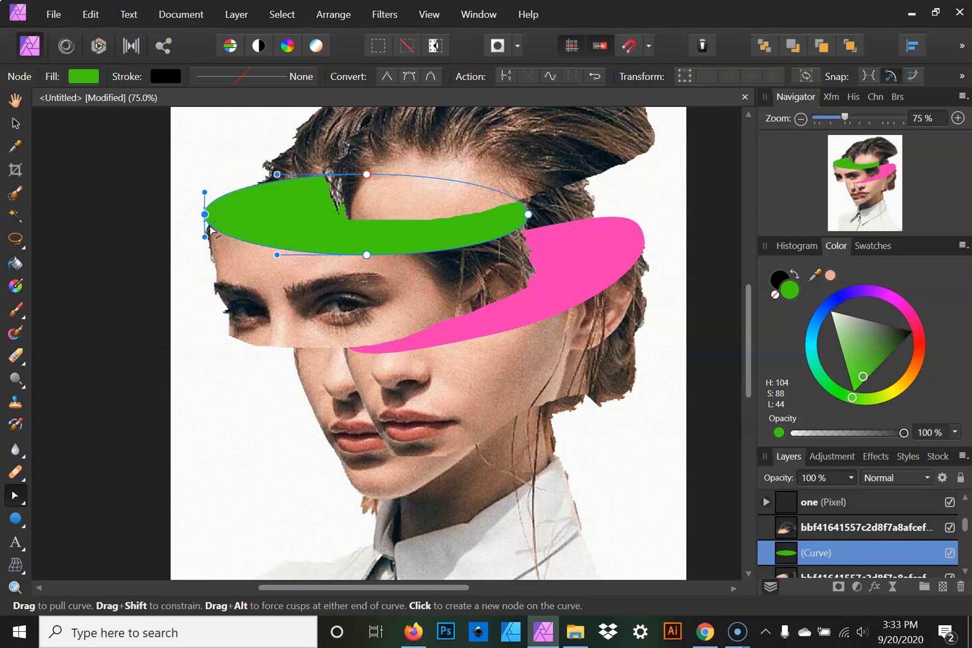
pyautogui.click(205, 215)
pyautogui.moveTo(209, 225); pyautogui.dragTo(209, 231)
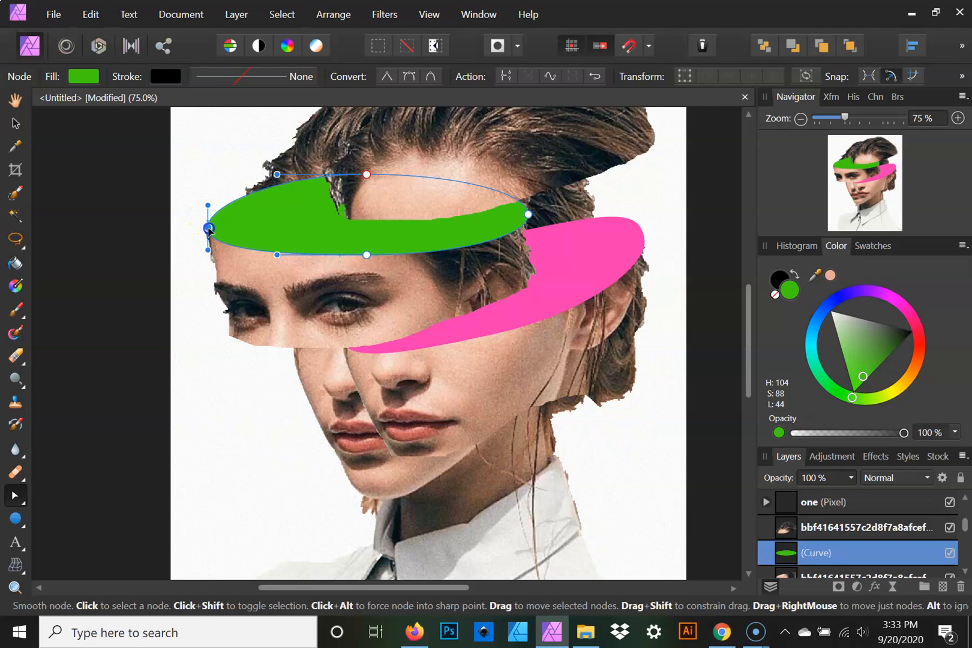
pyautogui.click(367, 175)
pyautogui.moveTo(461, 177); pyautogui.dragTo(510, 175)
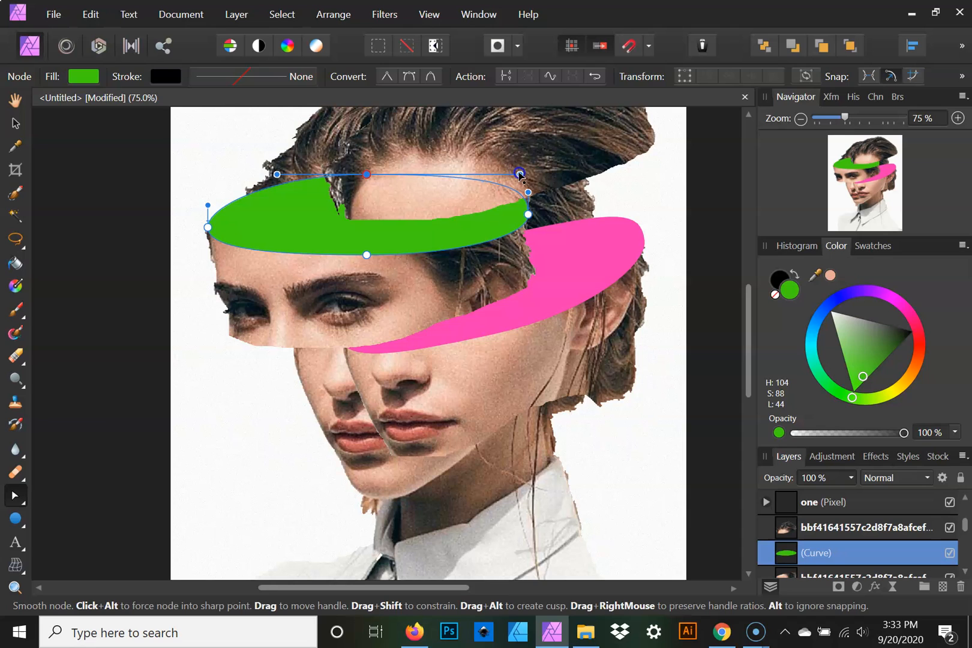
pyautogui.moveTo(367, 255); pyautogui.dragTo(324, 258)
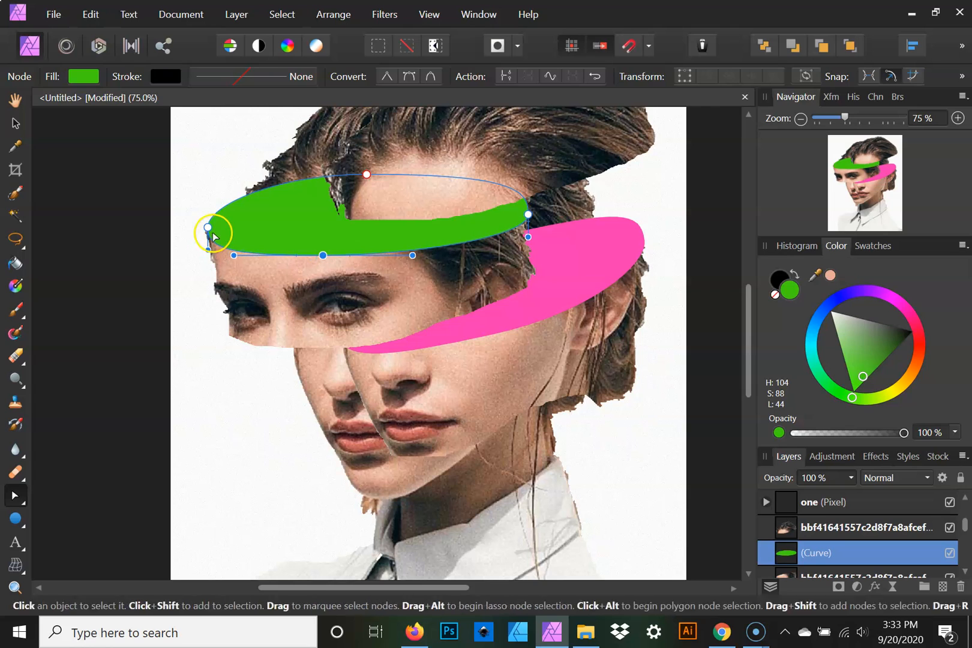
pyautogui.moveTo(204, 235)
pyautogui.mouseDown()
pyautogui.moveTo(215, 258)
pyautogui.moveTo(213, 233)
pyautogui.mouseUp()
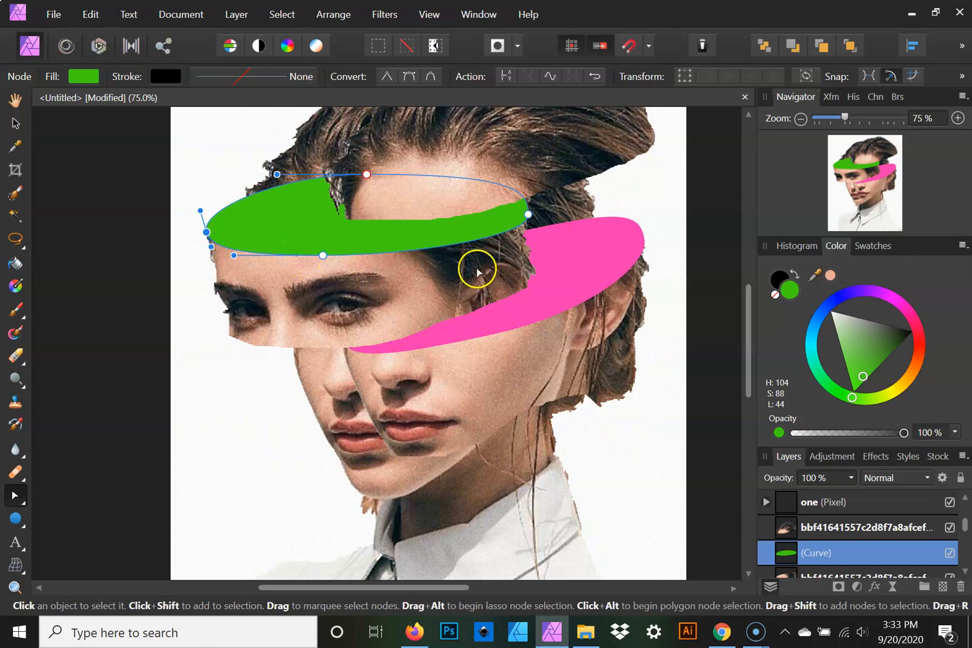
pyautogui.click(529, 215)
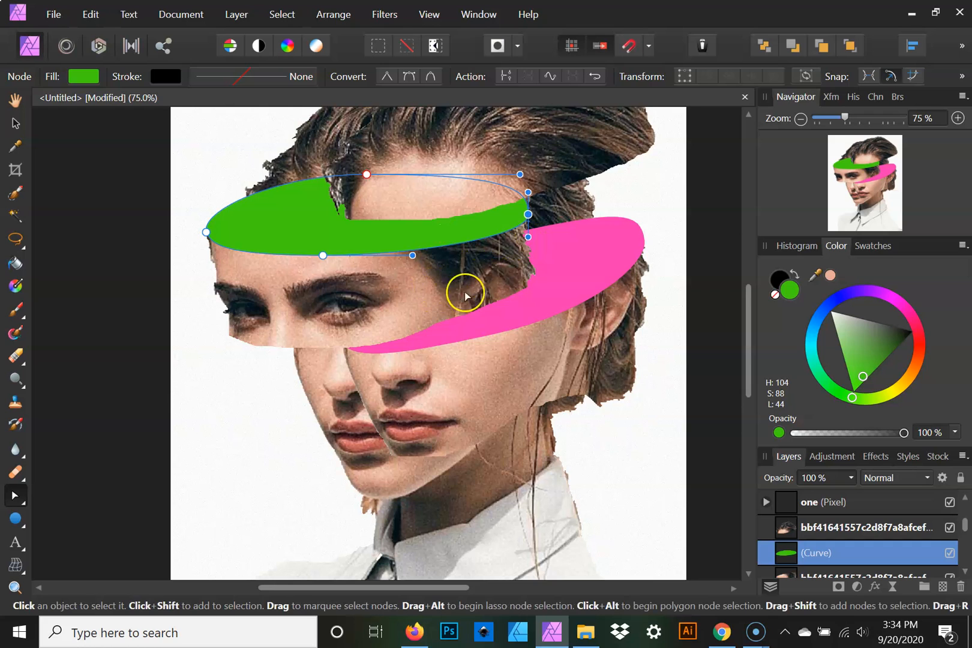
# Step: Draw an ellipse across the lips and jaw, directly above the base portrait layer, and convert it to curves
pyautogui.scroll(-3, 493, 313)
pyautogui.scroll(1, 493, 313)
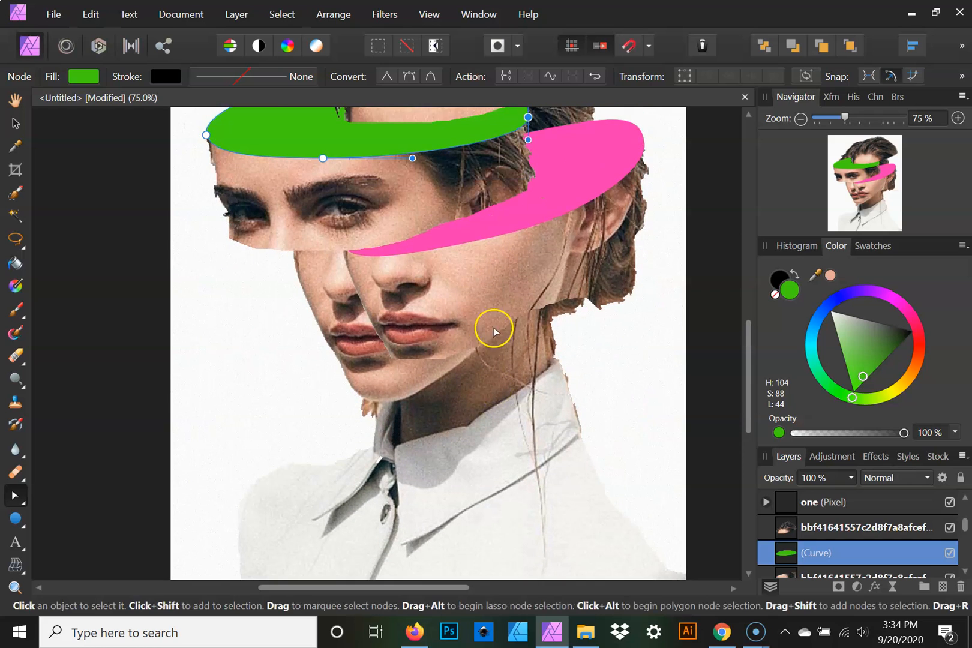
pyautogui.scroll(-3, 921, 552)
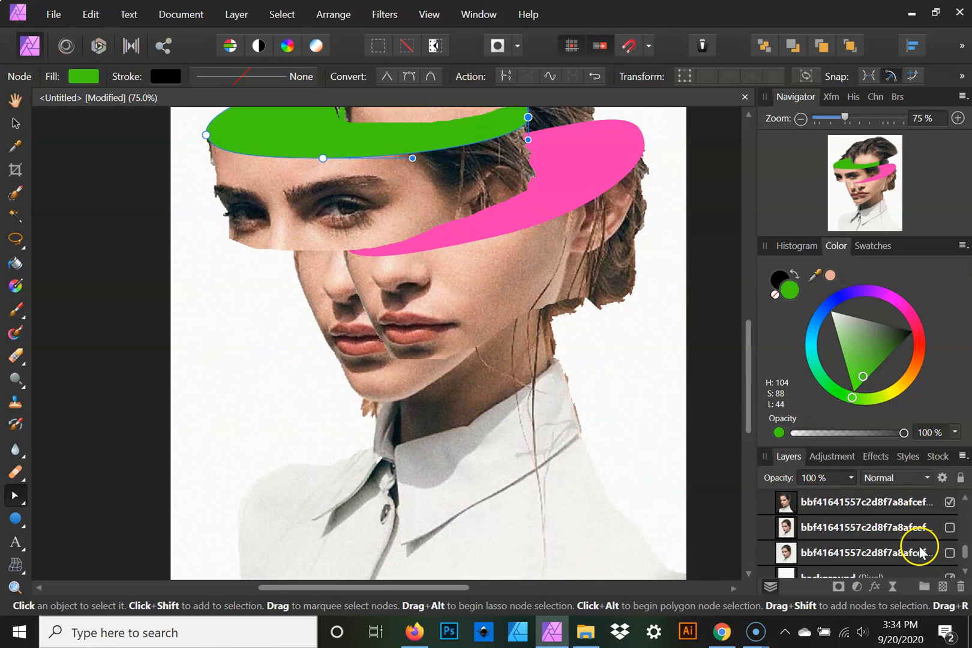
pyautogui.scroll(1, 921, 552)
pyautogui.click(887, 566)
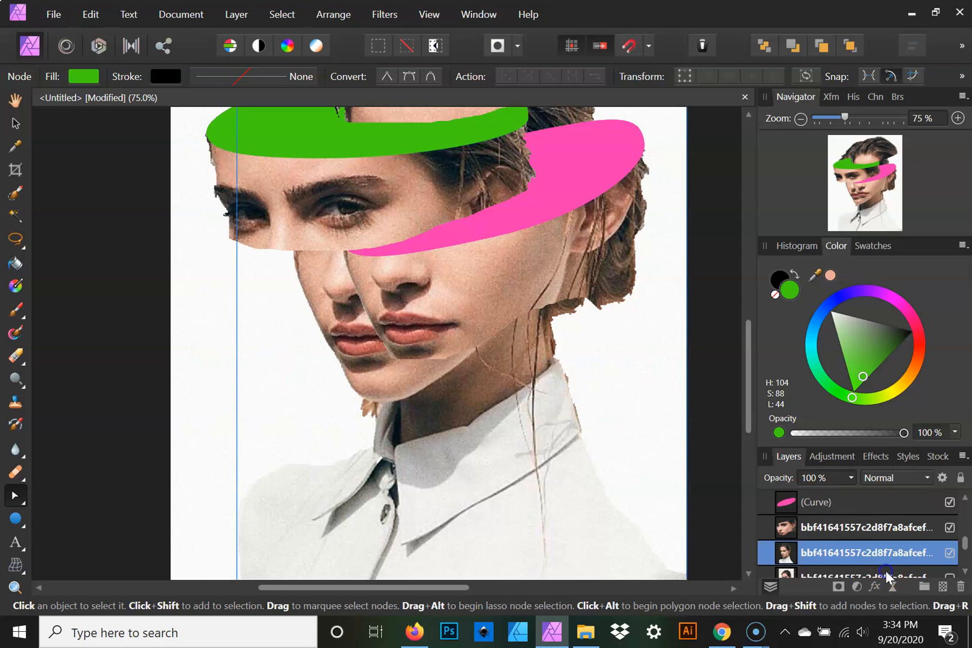
pyautogui.scroll(-1, 848, 549)
pyautogui.scroll(1, 849, 549)
pyautogui.doubleClick(849, 553)
pyautogui.click(783, 553)
pyautogui.click(15, 519)
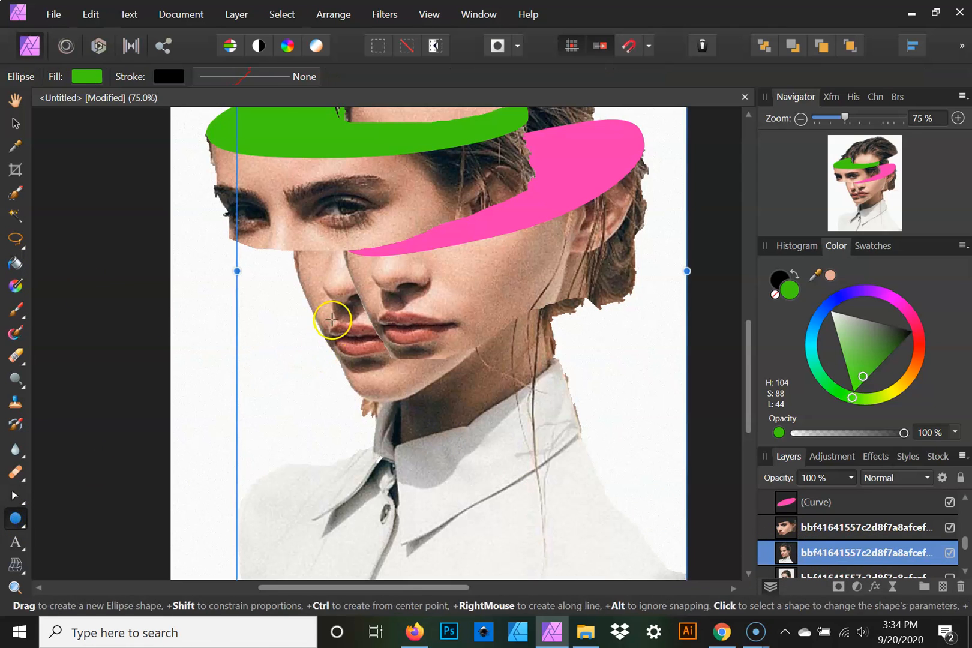
pyautogui.moveTo(329, 325); pyautogui.dragTo(562, 380)
pyautogui.rightClick(455, 365)
pyautogui.click(389, 260)
# Step: Reshape the jaw curve's rear, lower and front nodes with the Node tool to span from the chin contour to the nape hairline
pyautogui.click(15, 496)
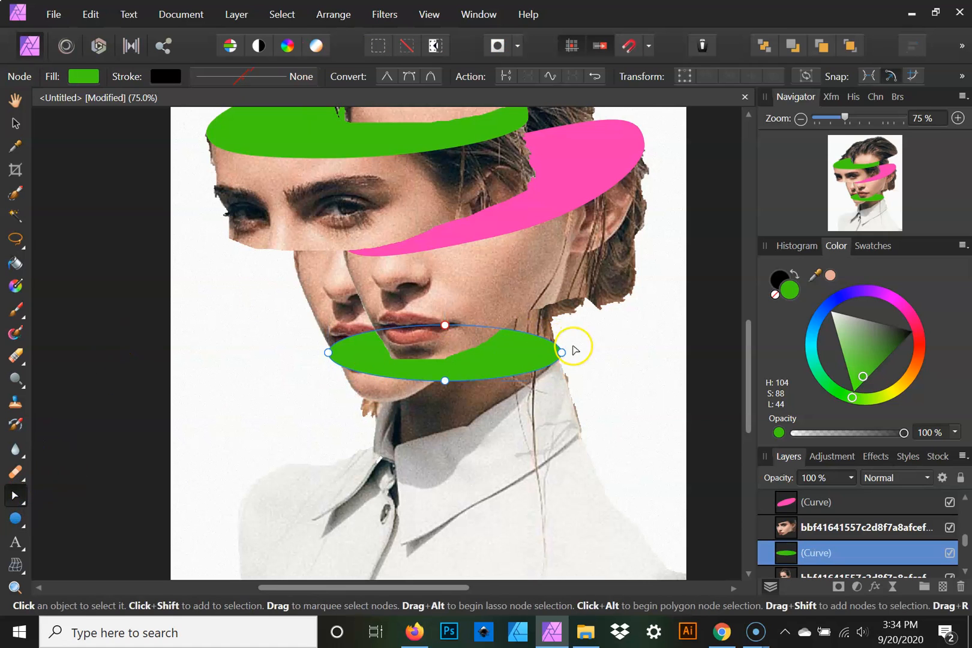
pyautogui.moveTo(561, 352); pyautogui.dragTo(586, 296)
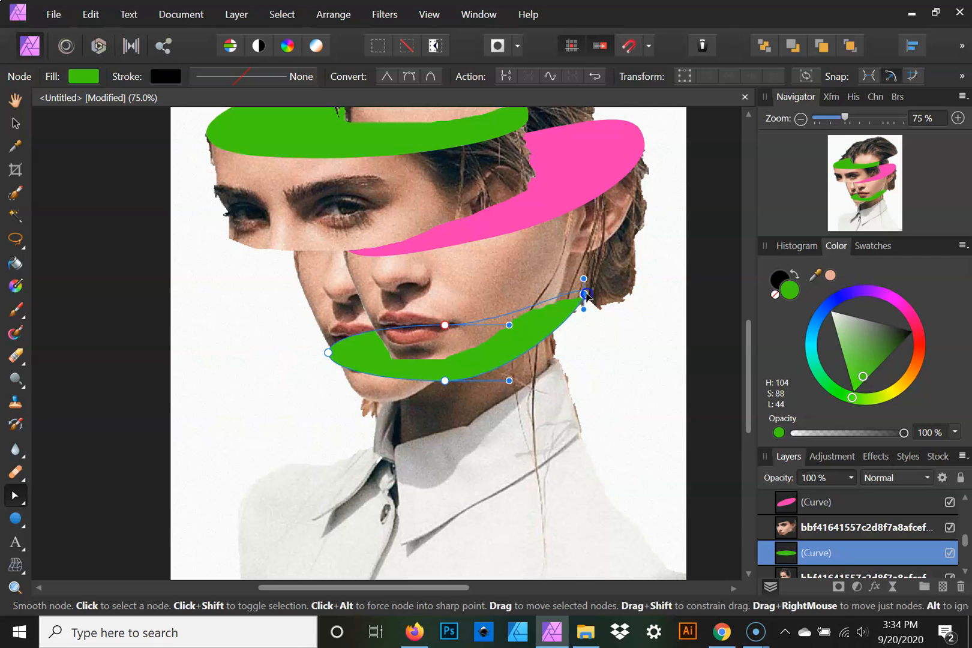
pyautogui.moveTo(445, 381); pyautogui.dragTo(387, 369)
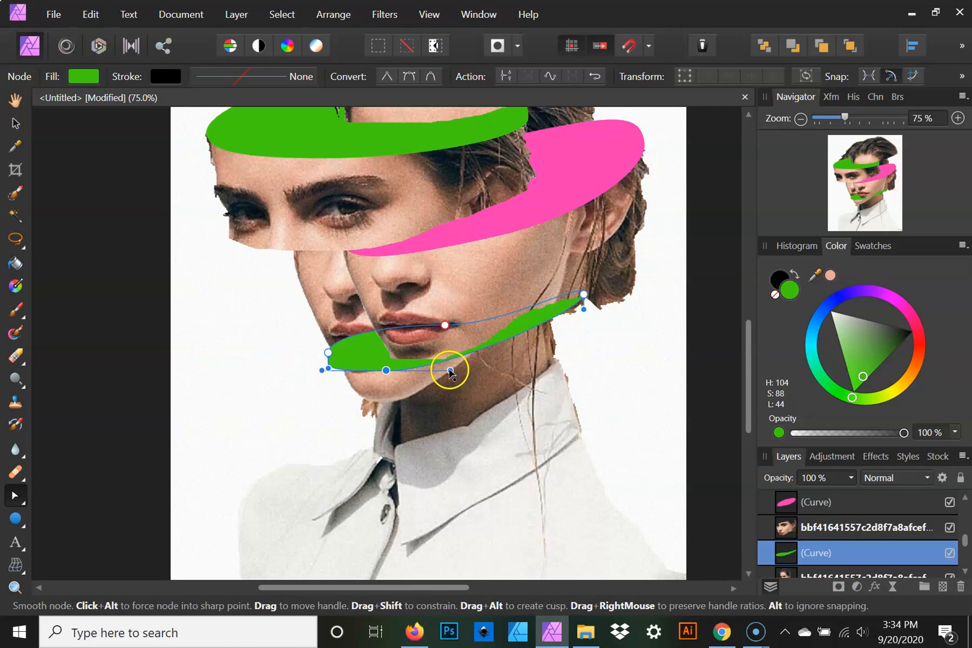
pyautogui.moveTo(447, 370); pyautogui.dragTo(446, 366)
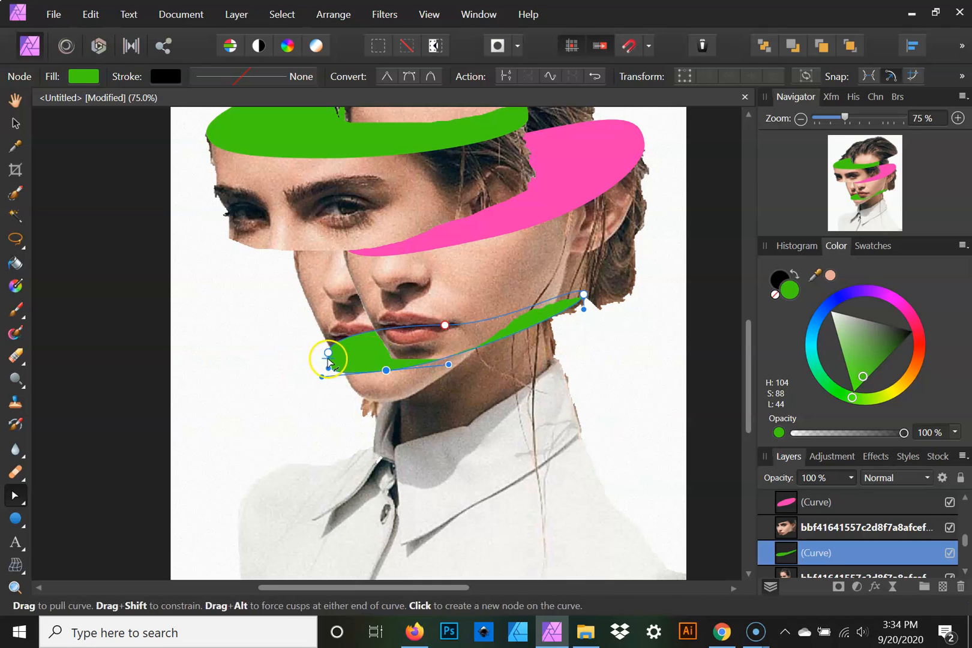
pyautogui.moveTo(320, 378); pyautogui.dragTo(336, 345)
pyautogui.click(328, 354)
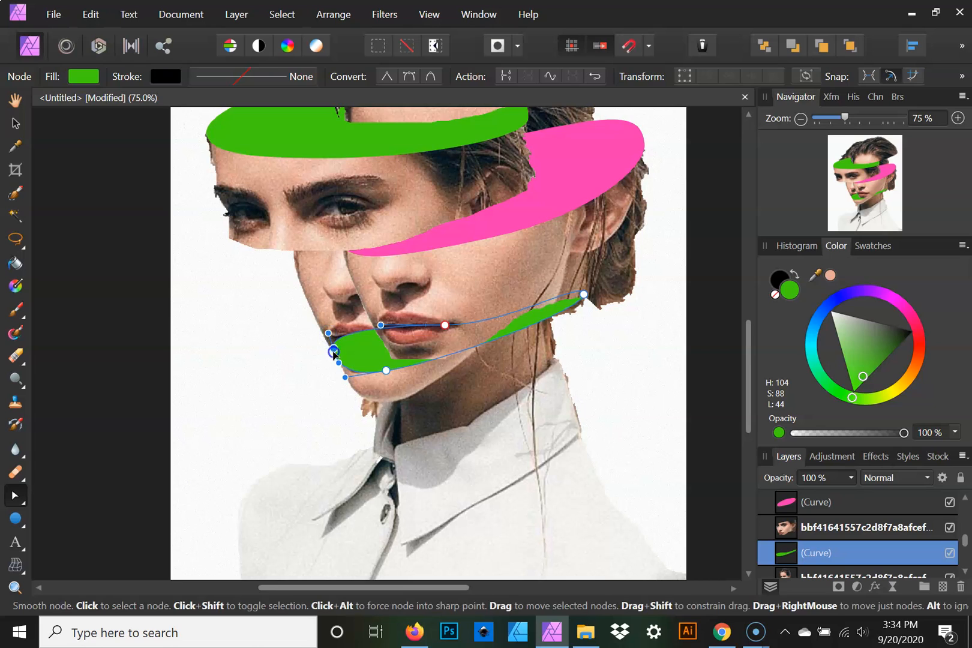
pyautogui.moveTo(336, 354); pyautogui.dragTo(334, 354)
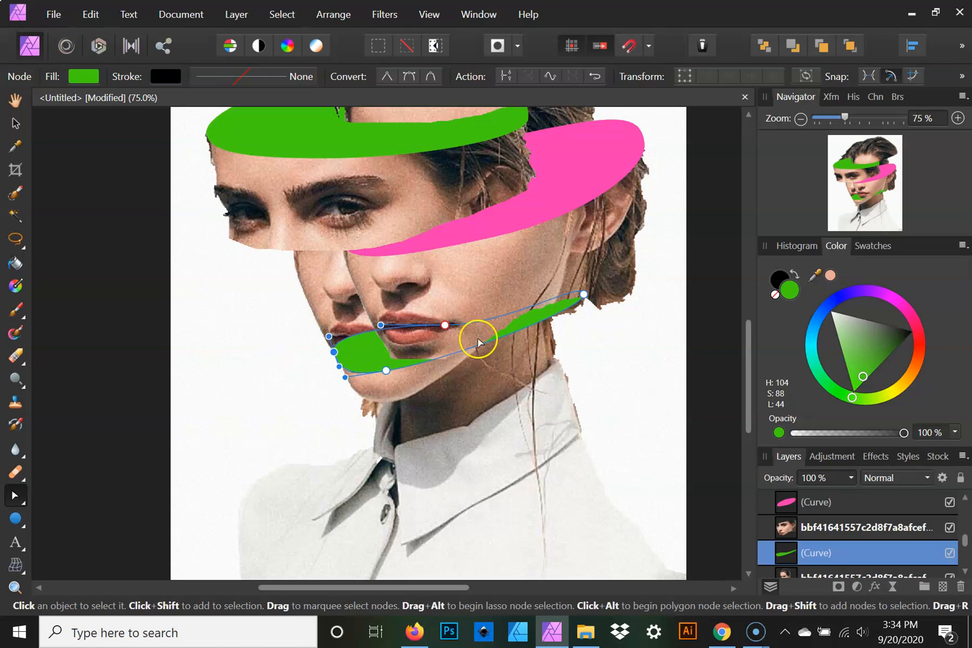
pyautogui.moveTo(386, 372); pyautogui.dragTo(394, 380)
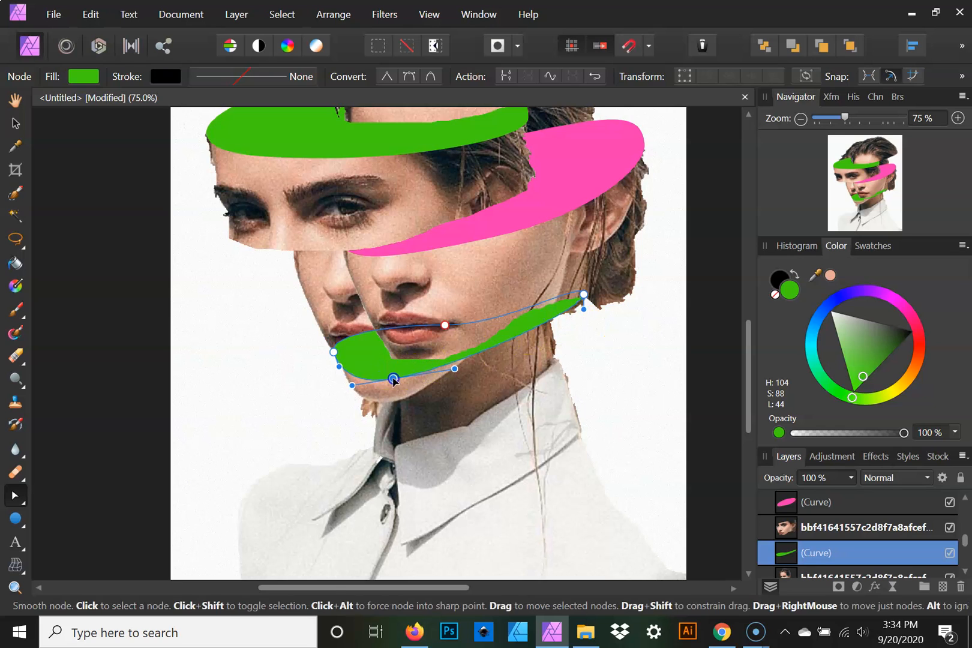
# Step: Add two nodes to the rear lower edge of the jaw curve and move them to follow the jaw and neck cut
pyautogui.moveTo(585, 313); pyautogui.dragTo(565, 314)
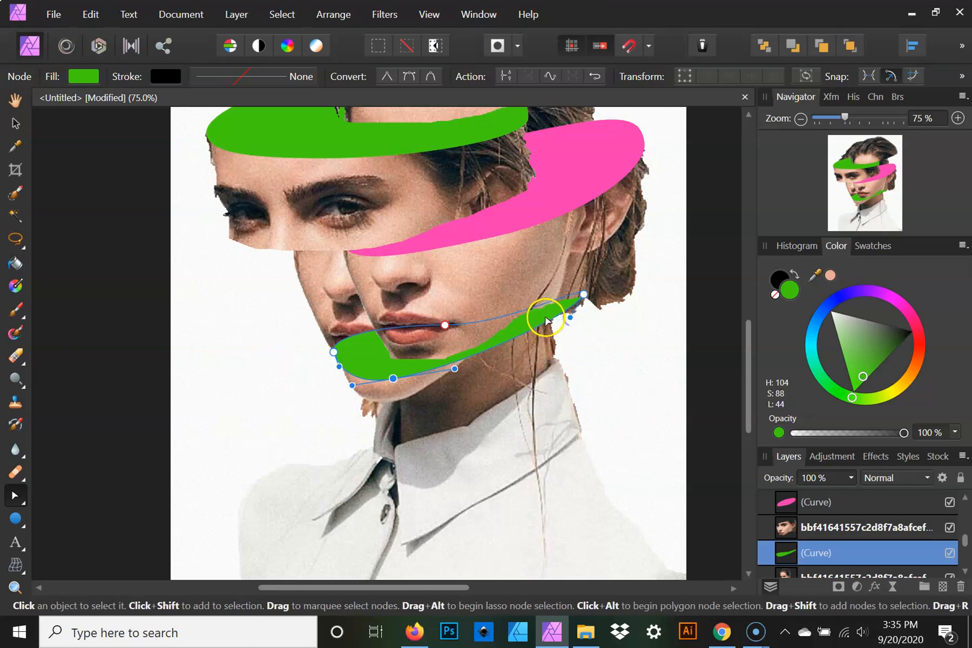
pyautogui.click(549, 321)
pyautogui.click(514, 340)
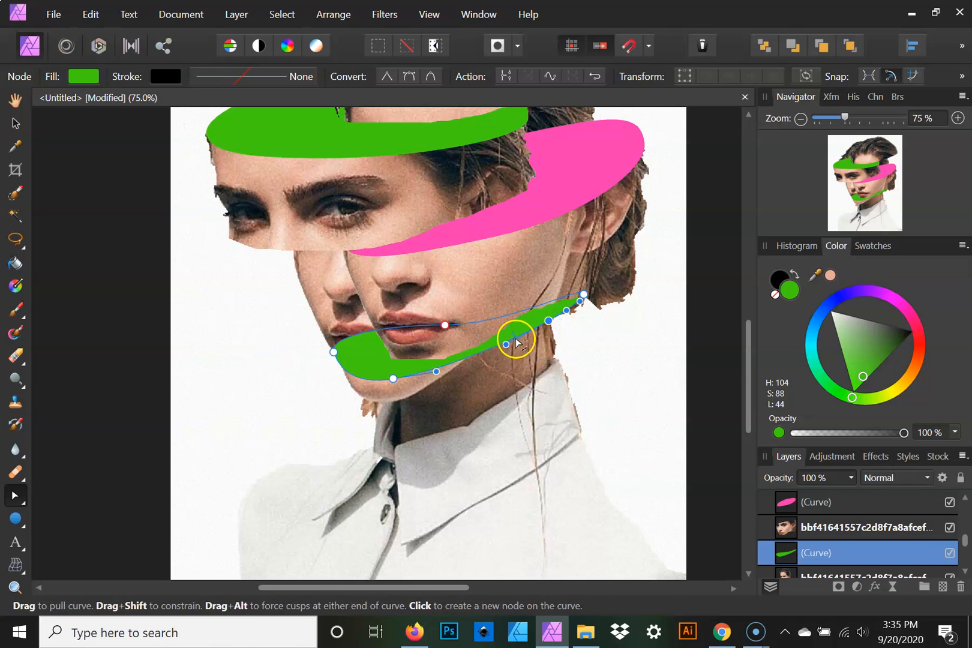
pyautogui.click(552, 319)
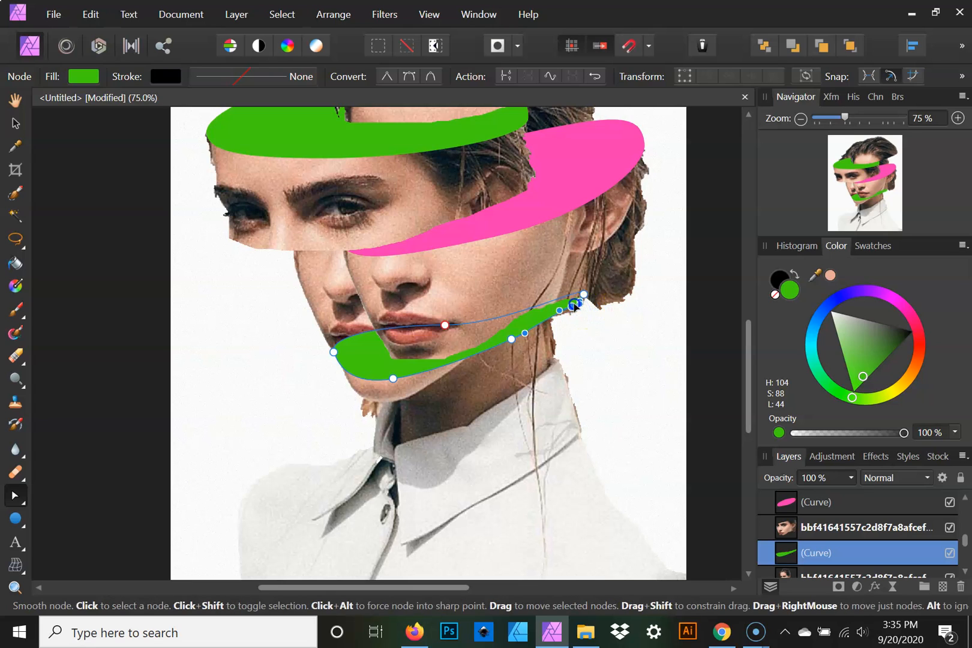
pyautogui.moveTo(574, 305); pyautogui.dragTo(509, 330)
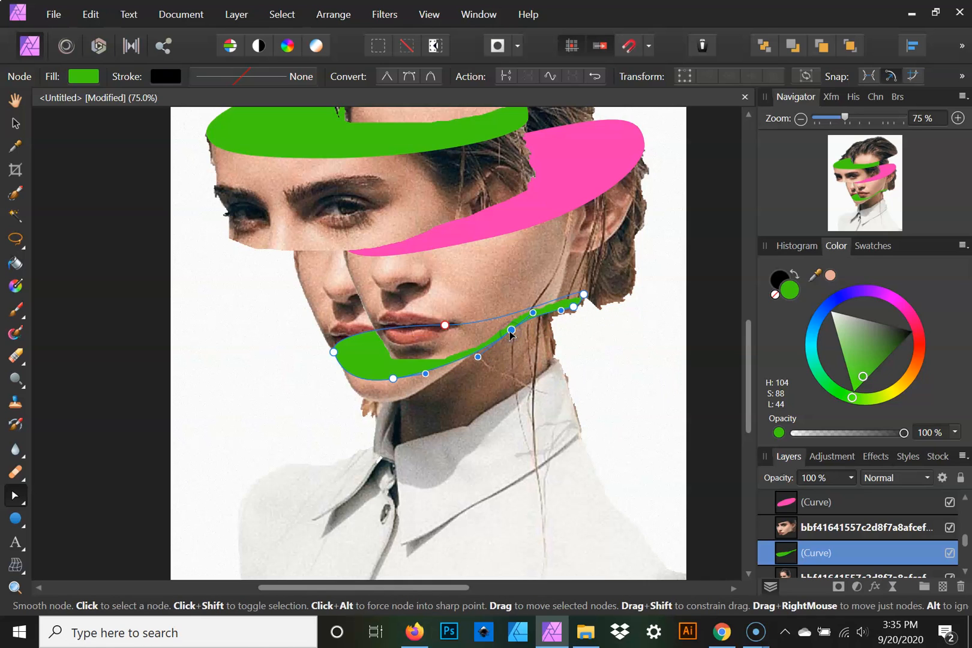
pyautogui.moveTo(509, 332)
pyautogui.mouseDown()
pyautogui.moveTo(495, 329)
pyautogui.moveTo(500, 340)
pyautogui.mouseUp()
# Step: Tuck the jaw curve's upper rear node behind the cheek, refine its rear edge, and recolor it blue (H 204, S 93, L 63)
pyautogui.moveTo(581, 295); pyautogui.dragTo(533, 290)
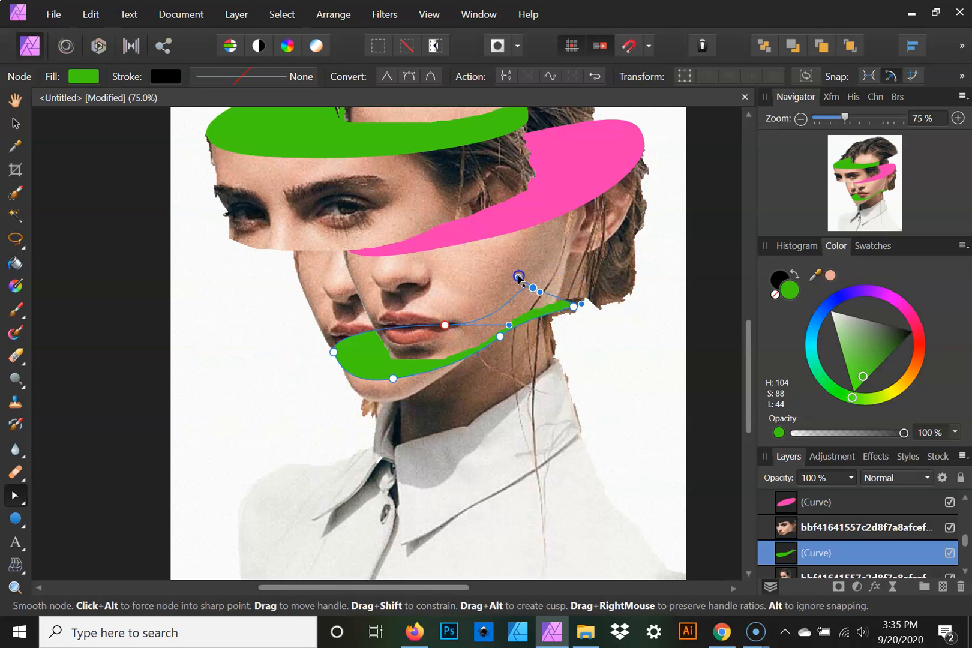
pyautogui.moveTo(574, 306); pyautogui.dragTo(547, 309)
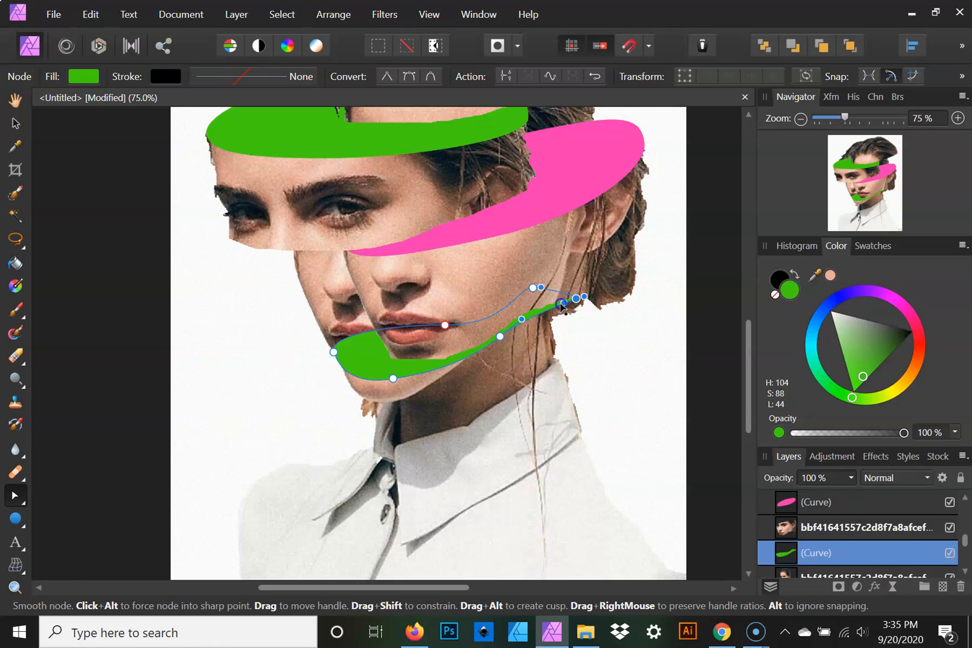
pyautogui.click(500, 336)
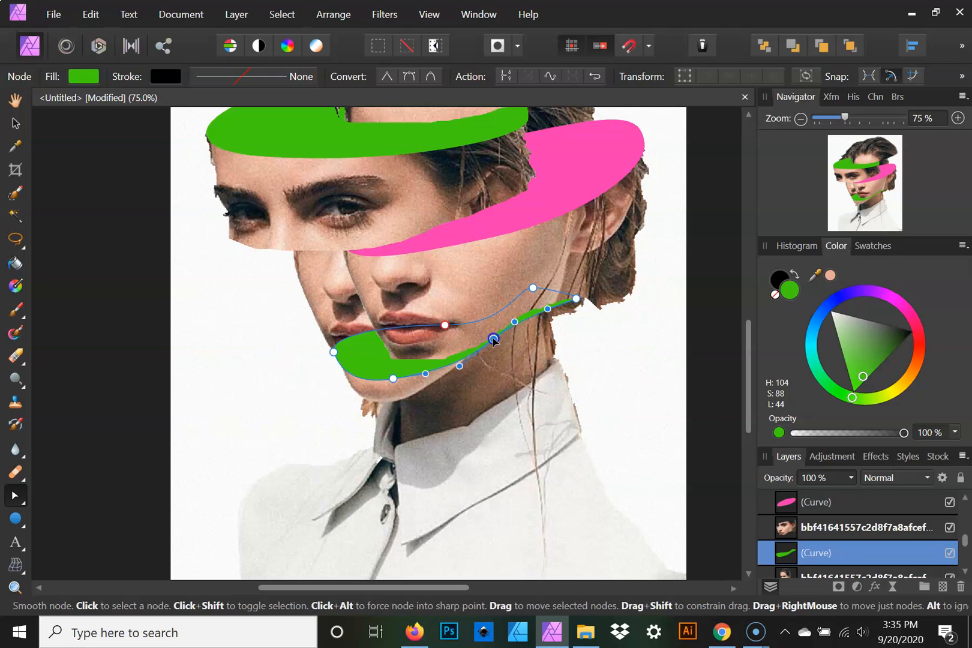
pyautogui.click(547, 309)
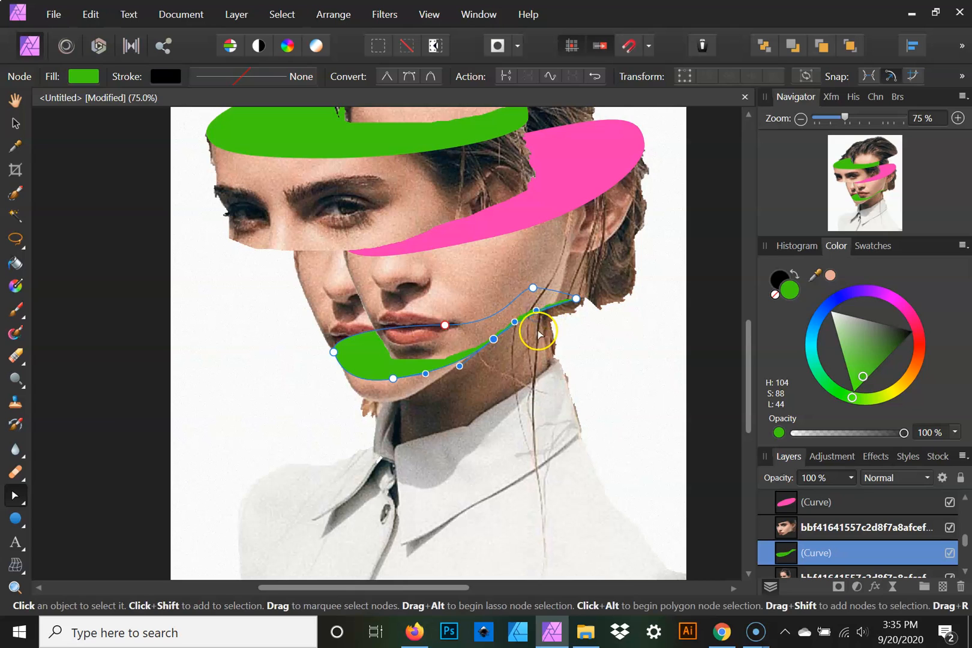
pyautogui.click(819, 317)
pyautogui.moveTo(836, 326)
pyautogui.mouseDown()
pyautogui.moveTo(847, 323)
pyautogui.moveTo(817, 322)
pyautogui.mouseUp()
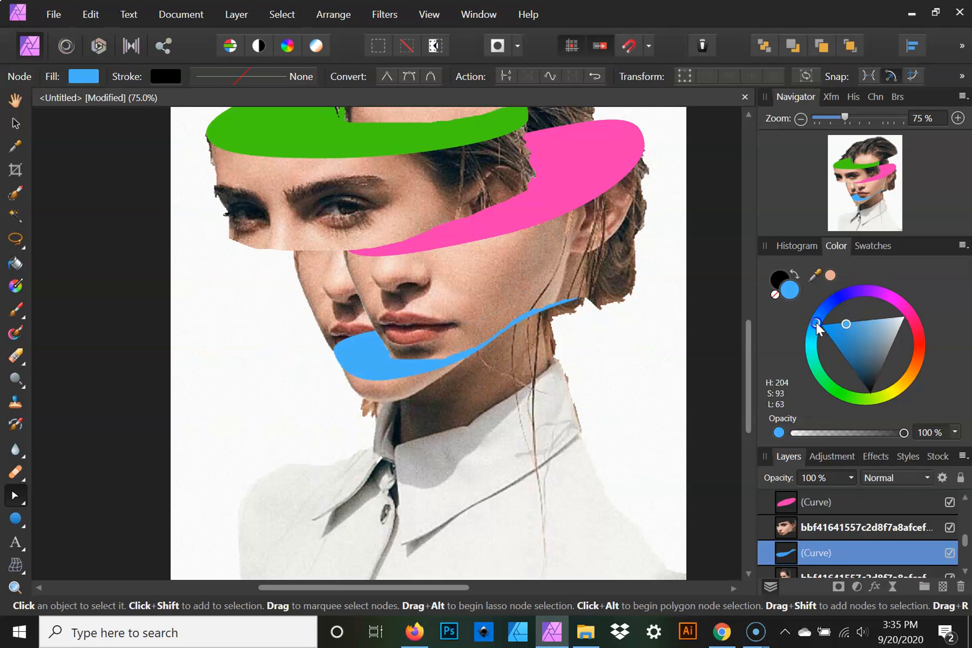
# Step: Duplicate the base portrait layer below the blue curve and hide the original as a backup
pyautogui.click(885, 573)
pyautogui.rightClick(884, 554)
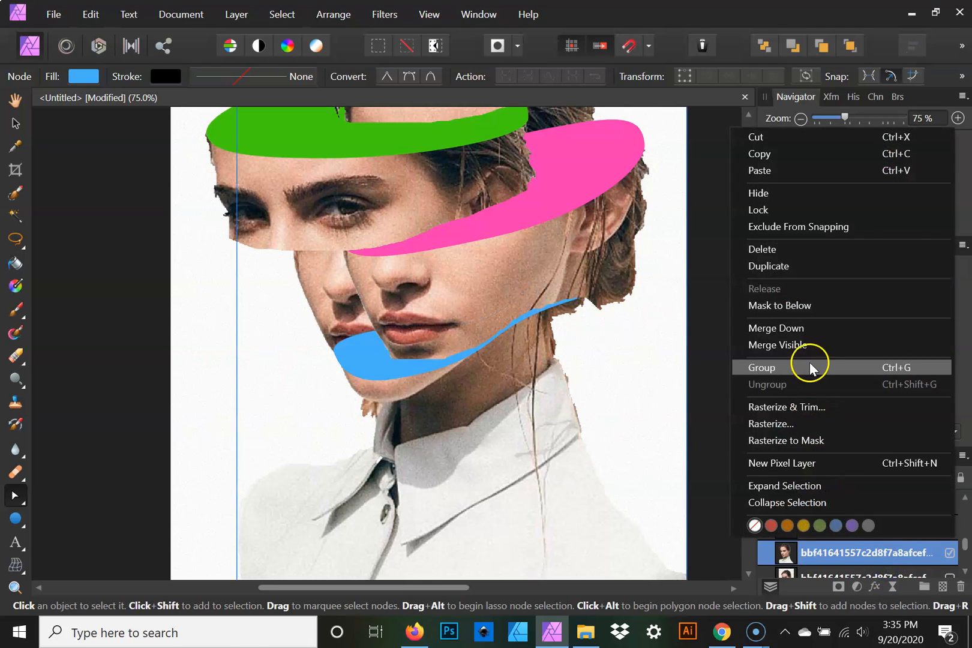
pyautogui.click(798, 264)
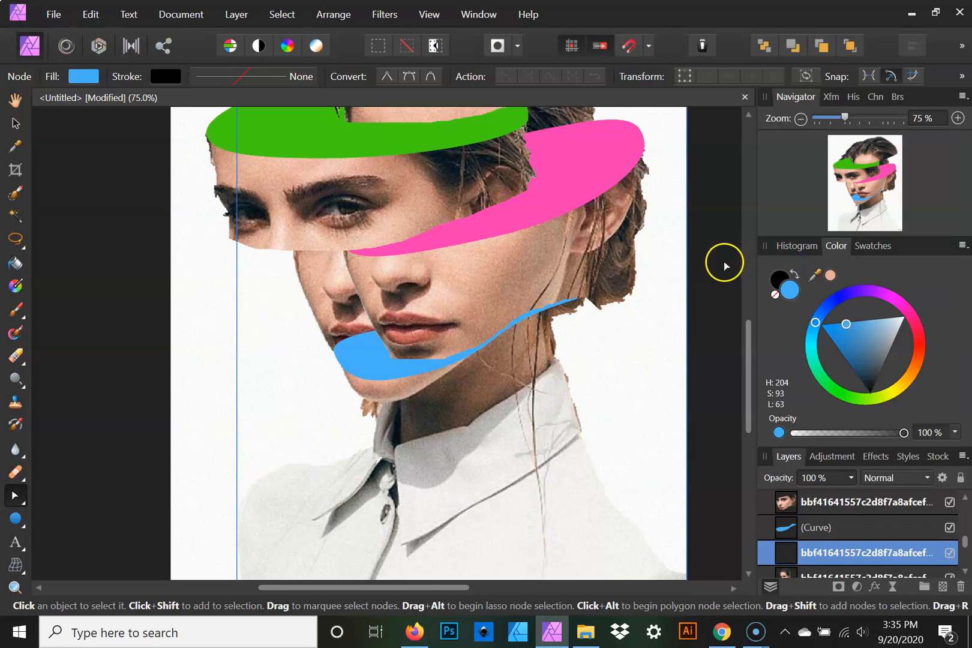
pyautogui.click(965, 571)
pyautogui.click(950, 553)
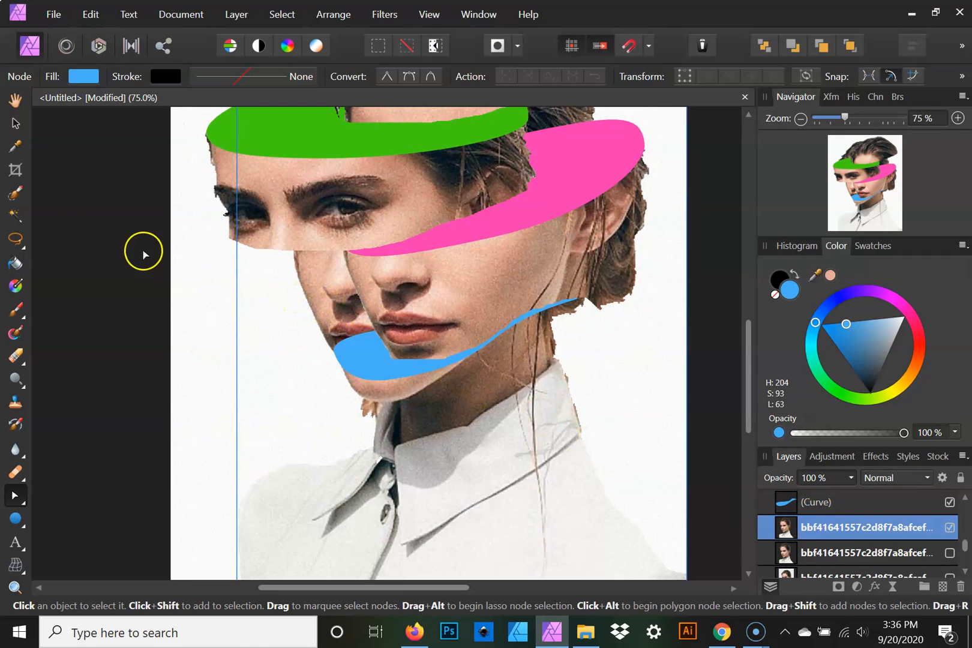
# Step: Erase the leftover nose and mouth beside the offset face slice on the duplicated layer, using the hard 64 px Basic brush
pyautogui.click(15, 356)
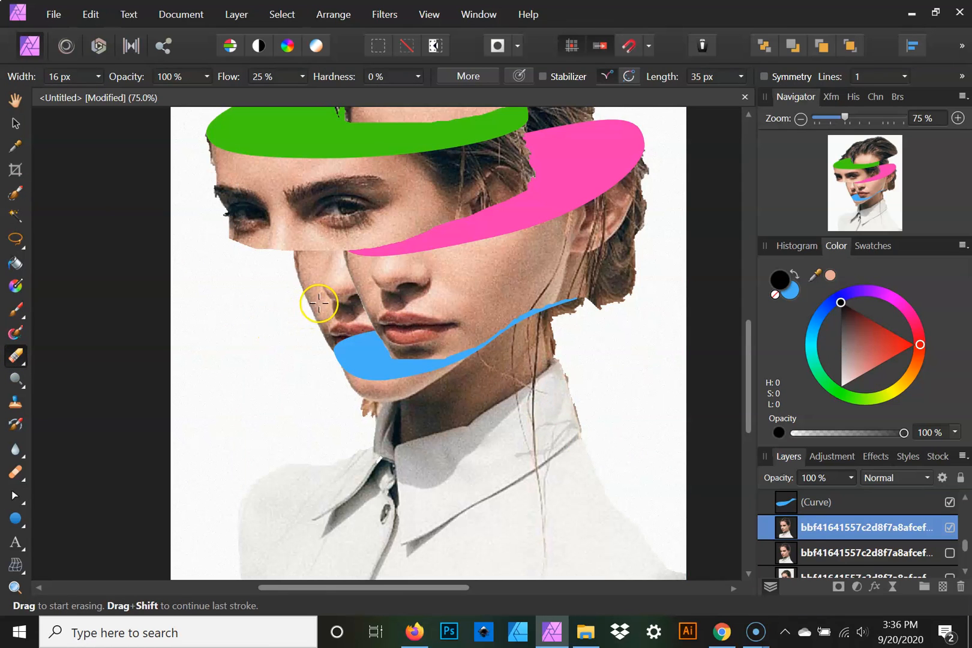
pyautogui.click(96, 77)
pyautogui.moveTo(117, 94); pyautogui.dragTo(123, 95)
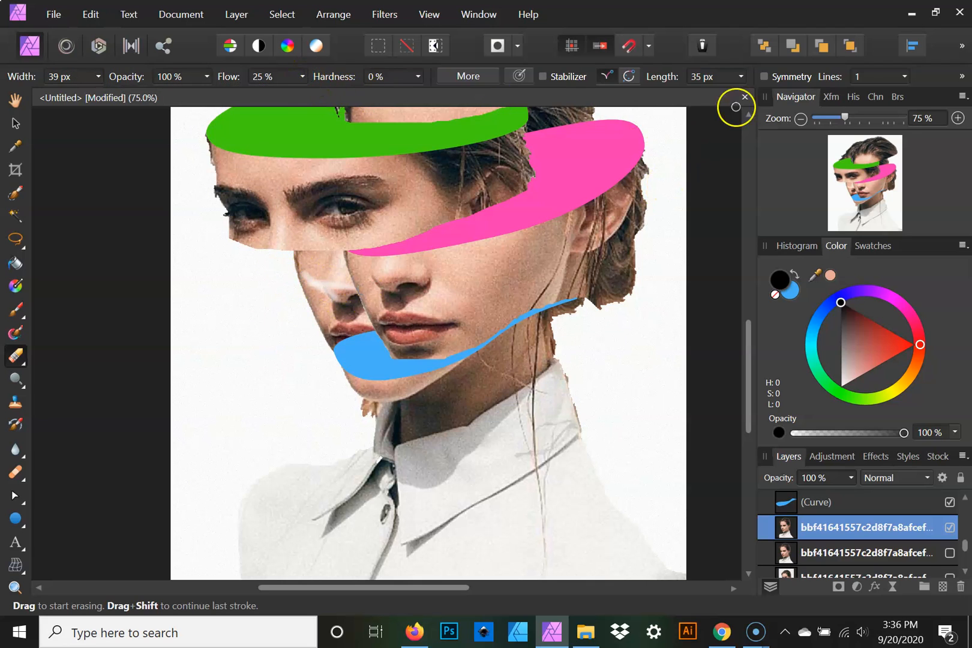
pyautogui.click(896, 98)
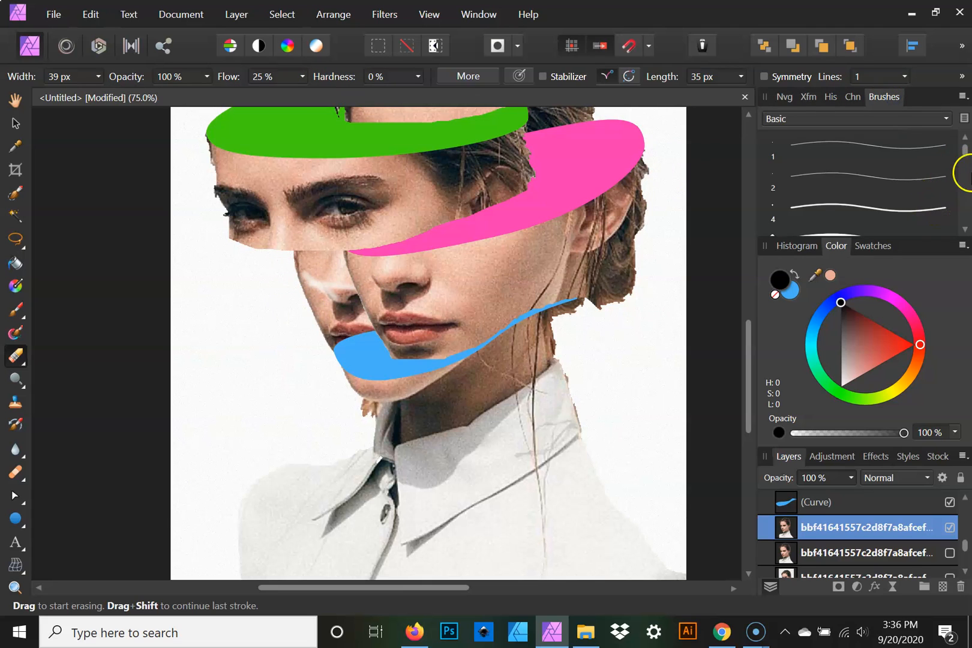
pyautogui.moveTo(966, 151); pyautogui.dragTo(966, 163)
pyautogui.click(902, 204)
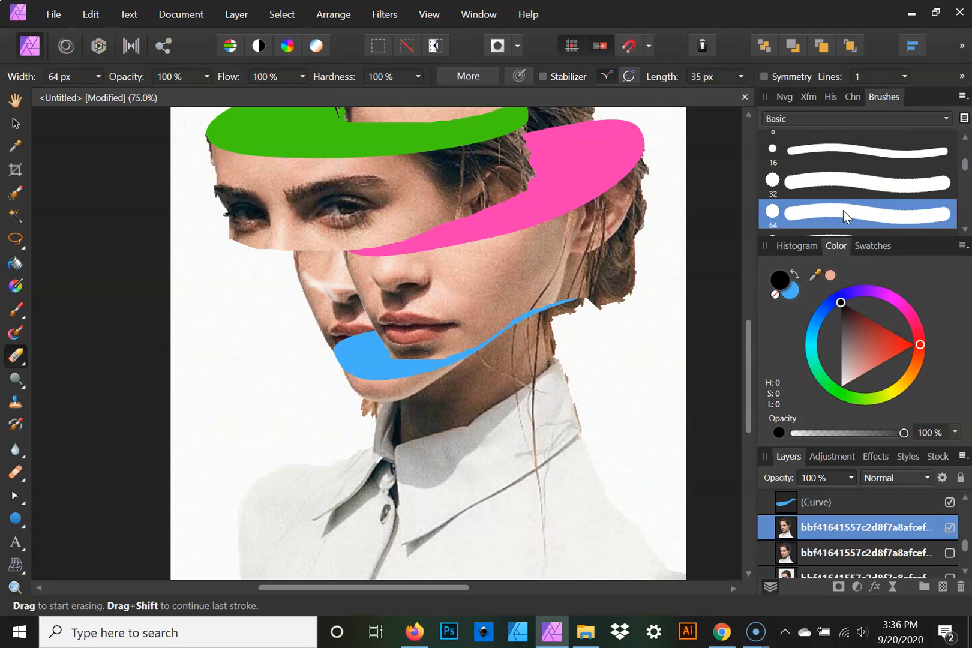
pyautogui.moveTo(334, 219)
pyautogui.mouseDown()
pyautogui.moveTo(299, 278)
pyautogui.moveTo(360, 282)
pyautogui.mouseUp()
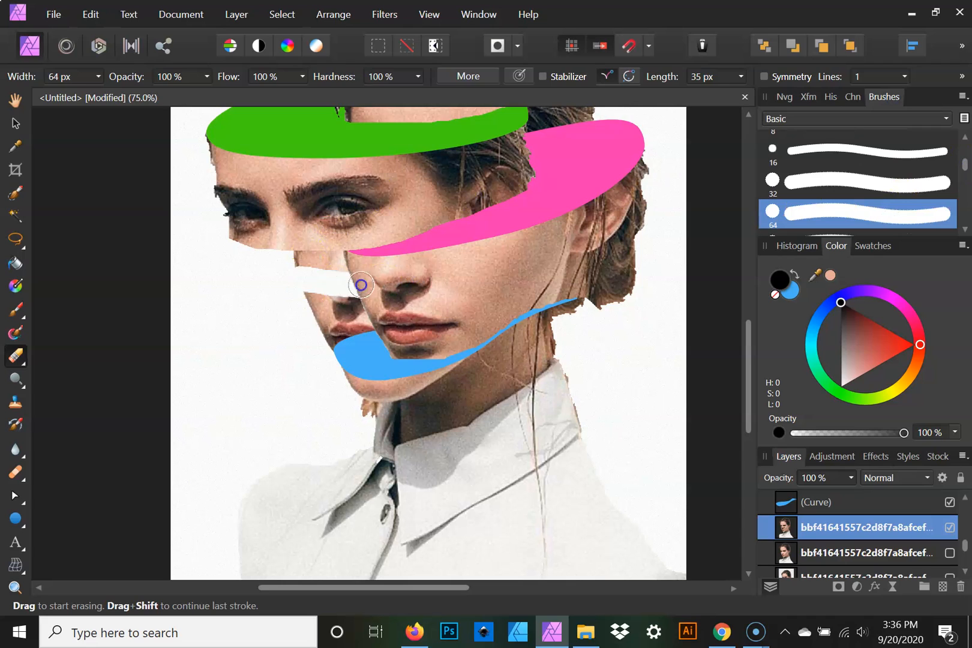
pyautogui.moveTo(283, 300)
pyautogui.mouseDown()
pyautogui.moveTo(345, 309)
pyautogui.moveTo(294, 316)
pyautogui.moveTo(343, 341)
pyautogui.moveTo(446, 306)
pyautogui.mouseUp()
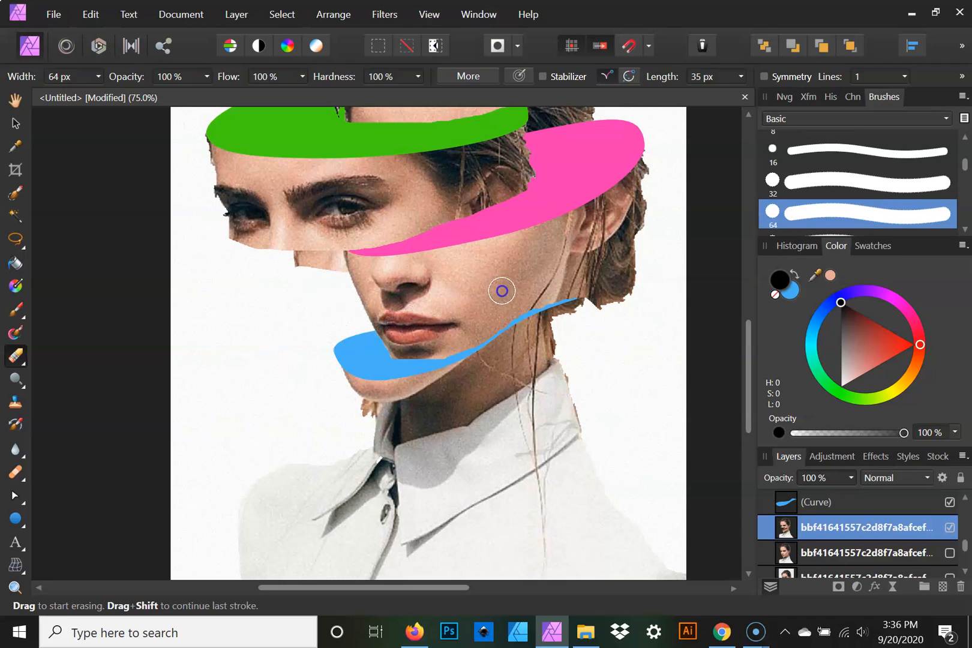
pyautogui.moveTo(314, 267)
pyautogui.mouseDown()
pyautogui.moveTo(368, 258)
pyautogui.moveTo(335, 258)
pyautogui.moveTo(286, 279)
pyautogui.moveTo(355, 258)
pyautogui.mouseUp()
# Step: Erase the leftover hair behind the green curve and between the top slice and the pink curve
pyautogui.scroll(4, 479, 269)
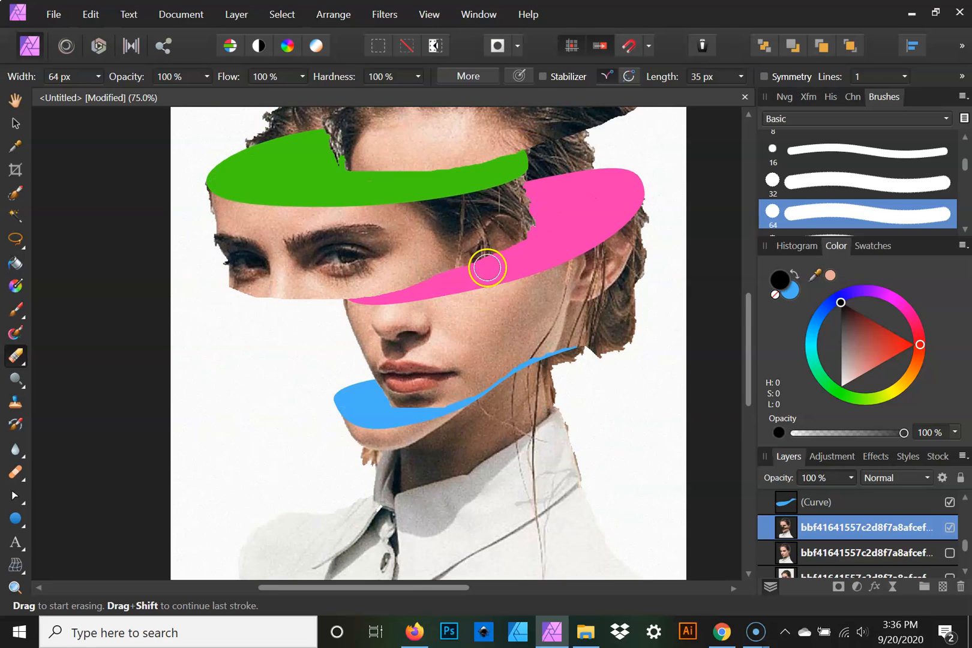
pyautogui.moveTo(599, 234)
pyautogui.mouseDown()
pyautogui.moveTo(507, 251)
pyautogui.moveTo(580, 227)
pyautogui.moveTo(542, 226)
pyautogui.moveTo(560, 219)
pyautogui.mouseUp()
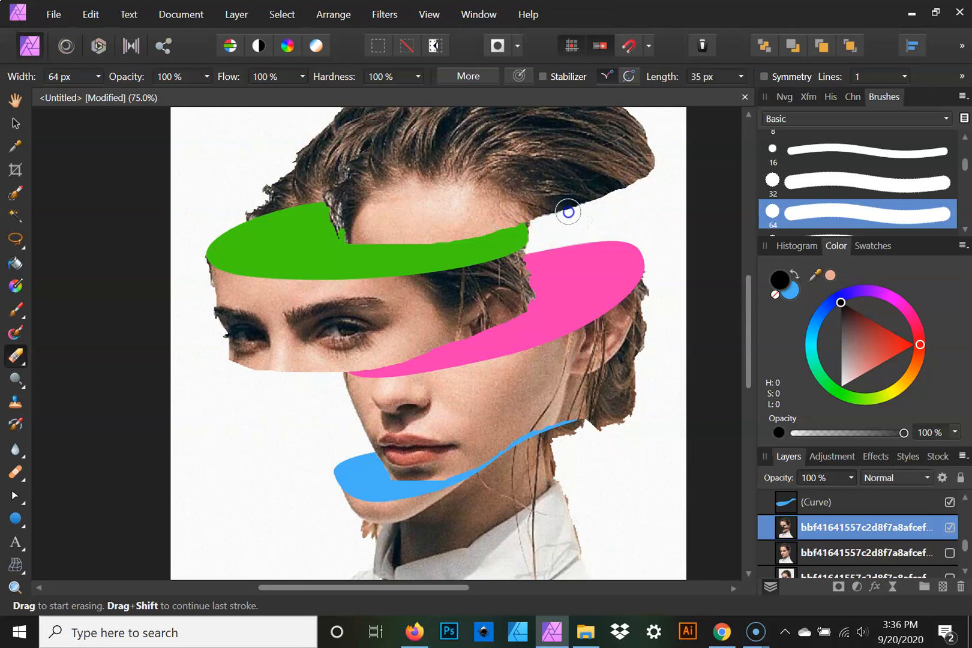
pyautogui.moveTo(300, 216)
pyautogui.mouseDown()
pyautogui.moveTo(239, 217)
pyautogui.moveTo(346, 180)
pyautogui.mouseUp()
pyautogui.moveTo(248, 208)
pyautogui.mouseDown()
pyautogui.moveTo(320, 160)
pyautogui.moveTo(366, 153)
pyautogui.moveTo(361, 185)
pyautogui.moveTo(389, 180)
pyautogui.moveTo(351, 177)
pyautogui.moveTo(382, 233)
pyautogui.moveTo(367, 229)
pyautogui.moveTo(391, 206)
pyautogui.moveTo(278, 224)
pyautogui.moveTo(371, 207)
pyautogui.moveTo(376, 194)
pyautogui.moveTo(332, 195)
pyautogui.moveTo(389, 163)
pyautogui.moveTo(426, 162)
pyautogui.moveTo(368, 149)
pyautogui.moveTo(520, 164)
pyautogui.moveTo(536, 155)
pyautogui.moveTo(476, 129)
pyautogui.moveTo(525, 135)
pyautogui.mouseUp()
pyautogui.scroll(2, 383, 232)
pyautogui.scroll(1, 382, 233)
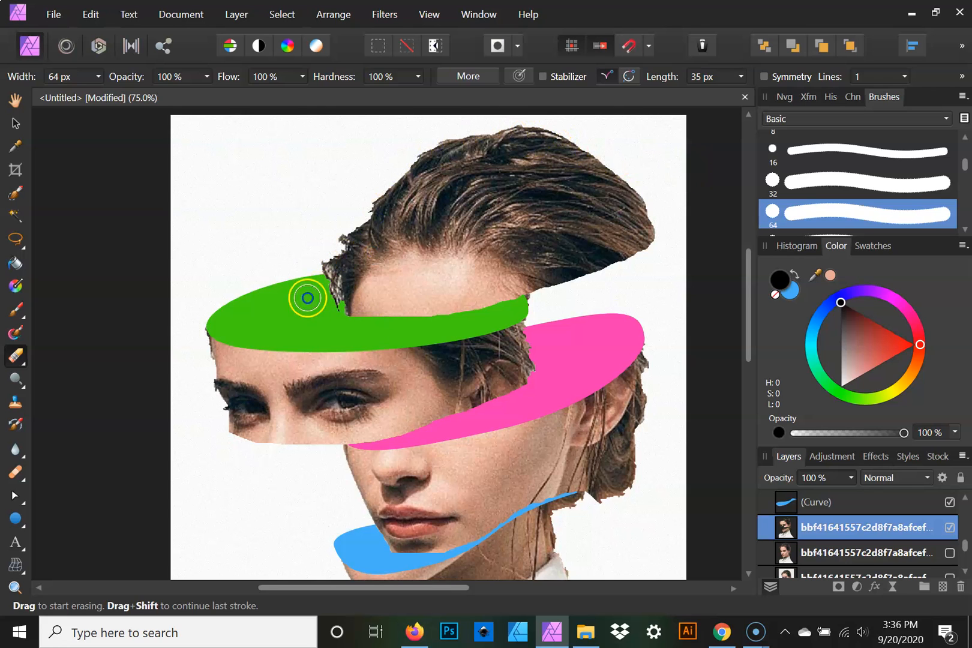
# Step: Zoom out to 25 % and review the whole sliced portrait
pyautogui.scroll(-6, 406, 260)
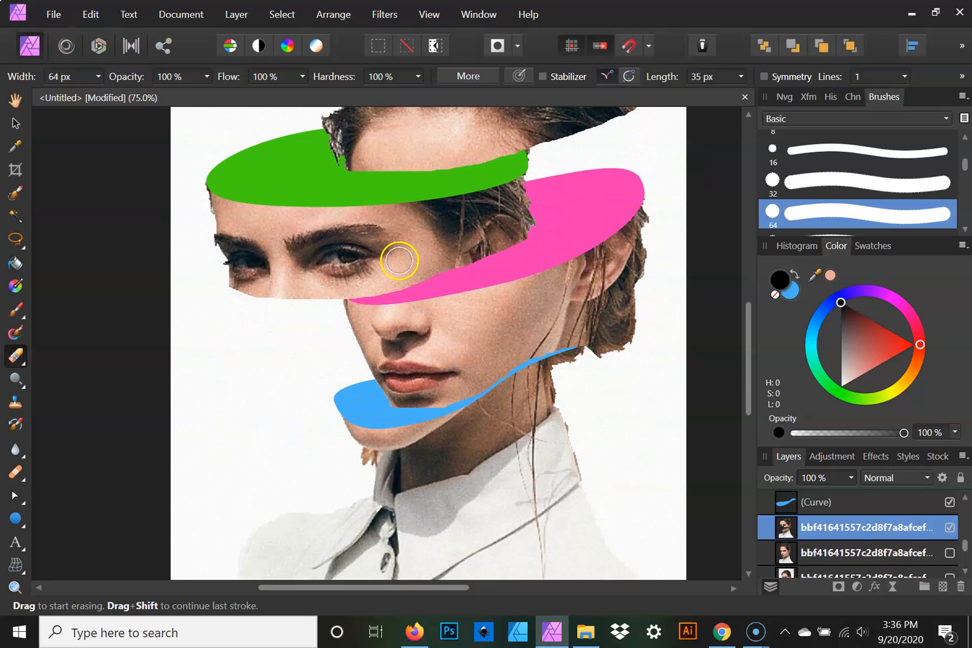
pyautogui.scroll(-4, 399, 261)
pyautogui.scroll(4, 397, 336)
pyautogui.click(784, 96)
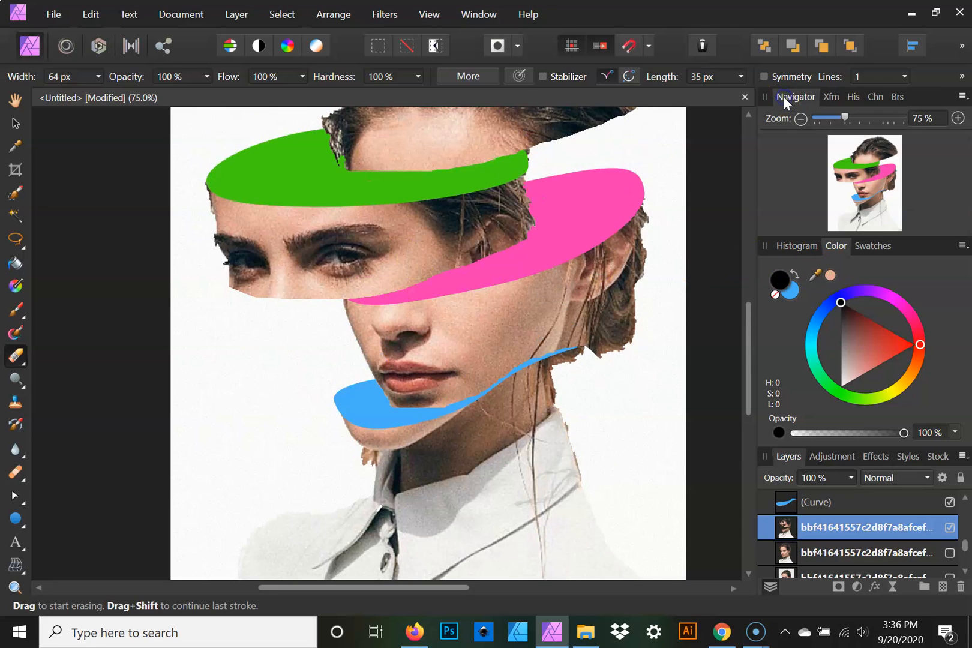
pyautogui.click(801, 118)
pyautogui.click(800, 118)
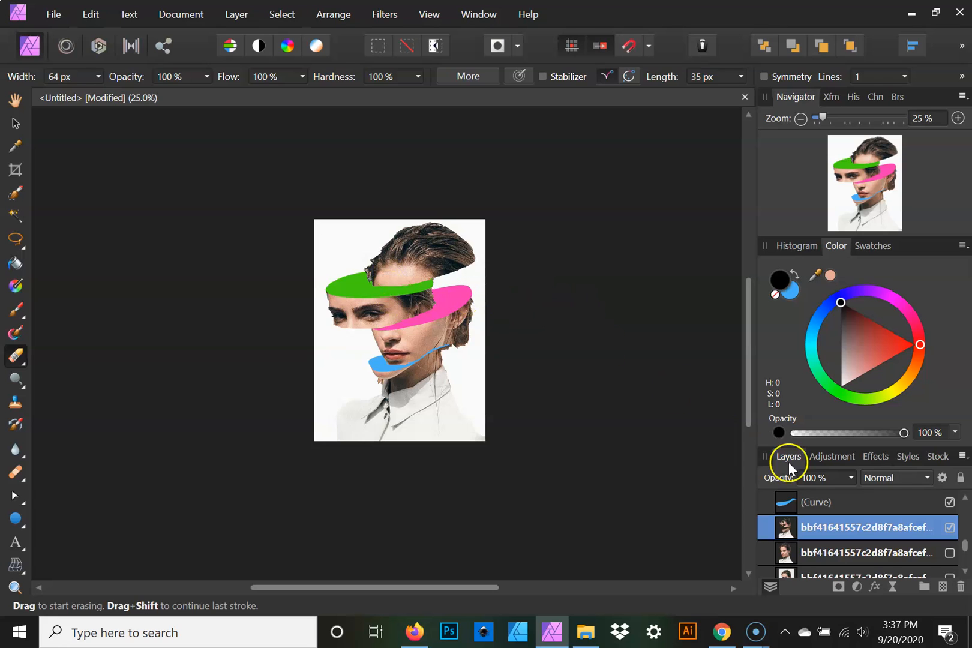
# Step: Clip the green curve to the eye-area face slice by nesting it inside the portrait layer directly below it
pyautogui.scroll(3, 861, 504)
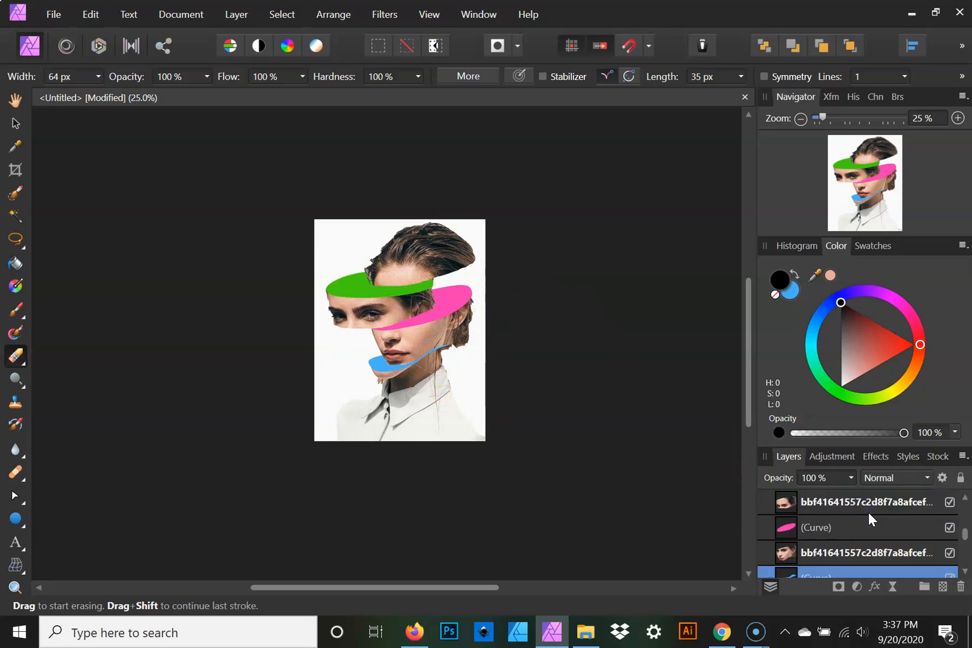
pyautogui.click(850, 553)
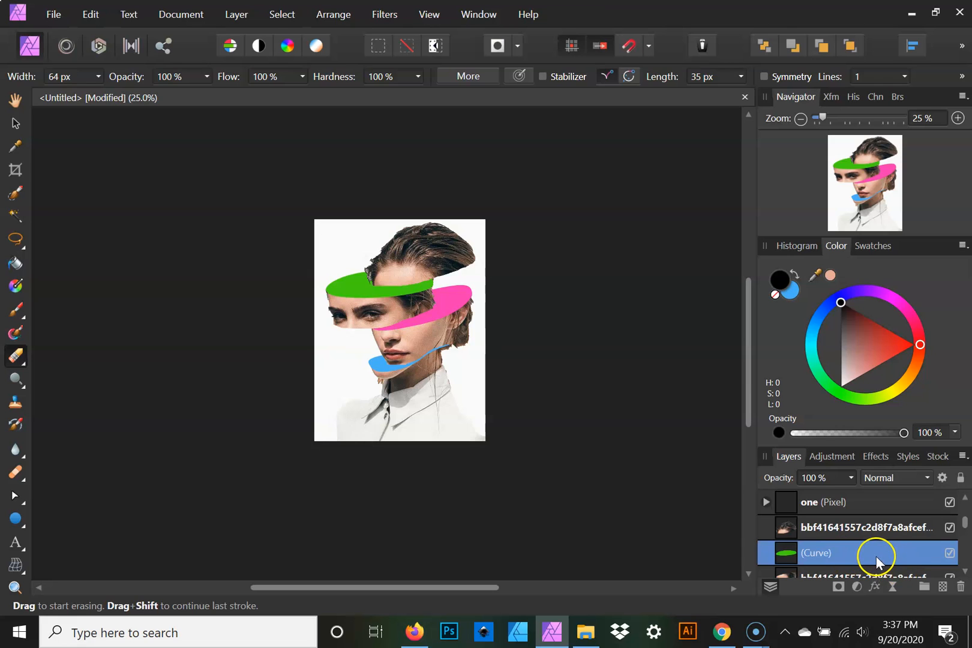
pyautogui.doubleClick(861, 550)
pyautogui.moveTo(861, 550)
pyautogui.mouseDown()
pyautogui.moveTo(862, 577)
pyautogui.moveTo(856, 517)
pyautogui.moveTo(864, 579)
pyautogui.moveTo(862, 505)
pyautogui.moveTo(862, 530)
pyautogui.mouseUp()
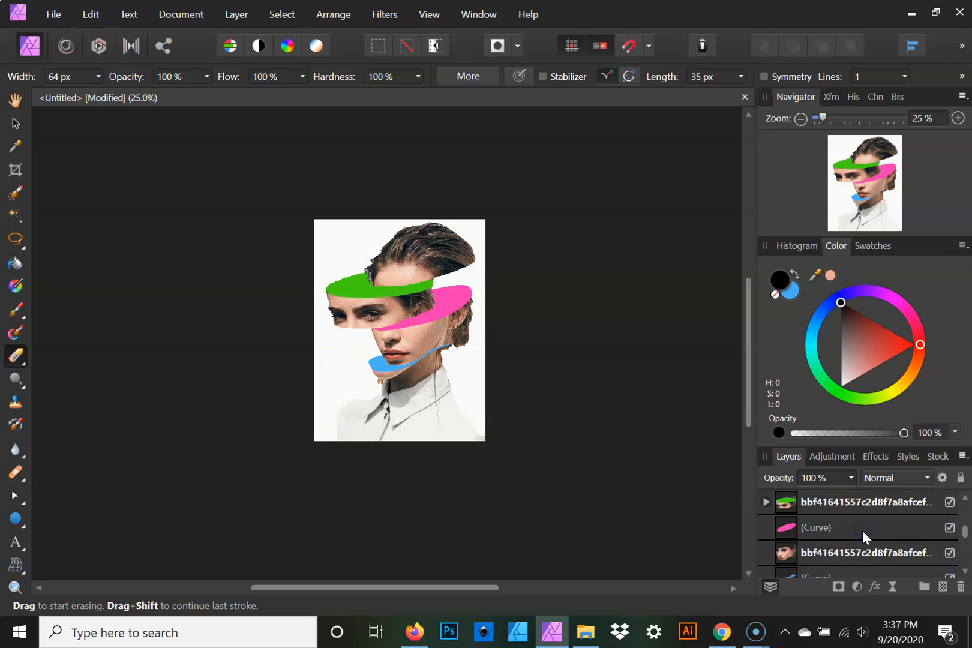
# Step: Reshape the right end of the green curve with the Node tool, pulling it outward past the slice's hair edge
pyautogui.click(16, 495)
pyautogui.click(959, 119)
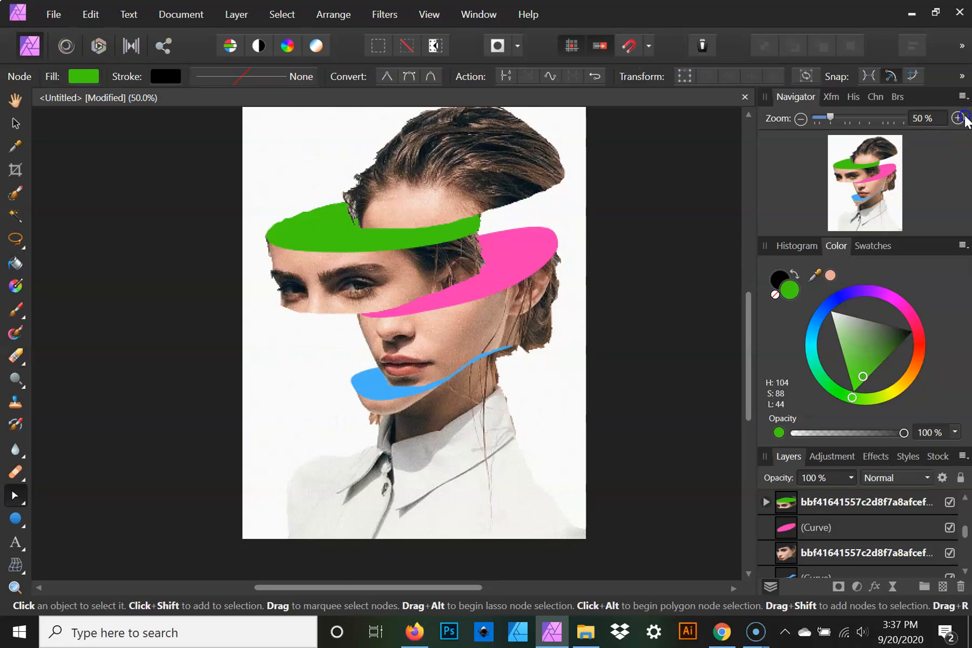
pyautogui.click(959, 118)
pyautogui.scroll(1, 506, 282)
pyautogui.click(528, 214)
pyautogui.moveTo(528, 214); pyautogui.dragTo(553, 204)
# Step: Move the green curve's left end node outward past the forehead edge, adjust its handle, and deselect the curve
pyautogui.click(205, 233)
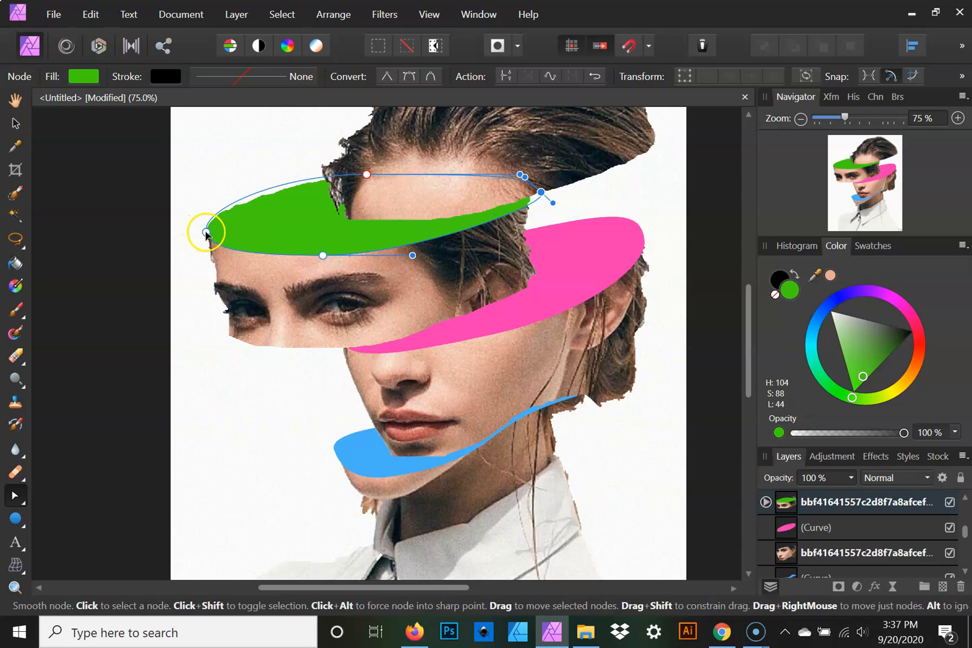
pyautogui.moveTo(207, 233)
pyautogui.mouseDown()
pyautogui.moveTo(197, 223)
pyautogui.moveTo(203, 230)
pyautogui.mouseUp()
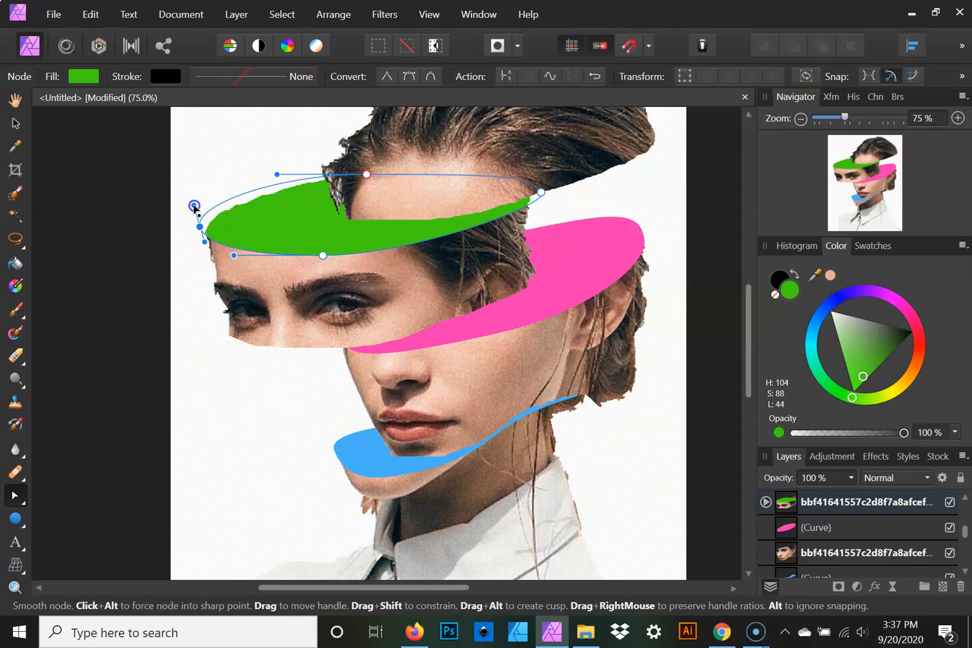
pyautogui.click(214, 397)
pyautogui.scroll(-2, 416, 278)
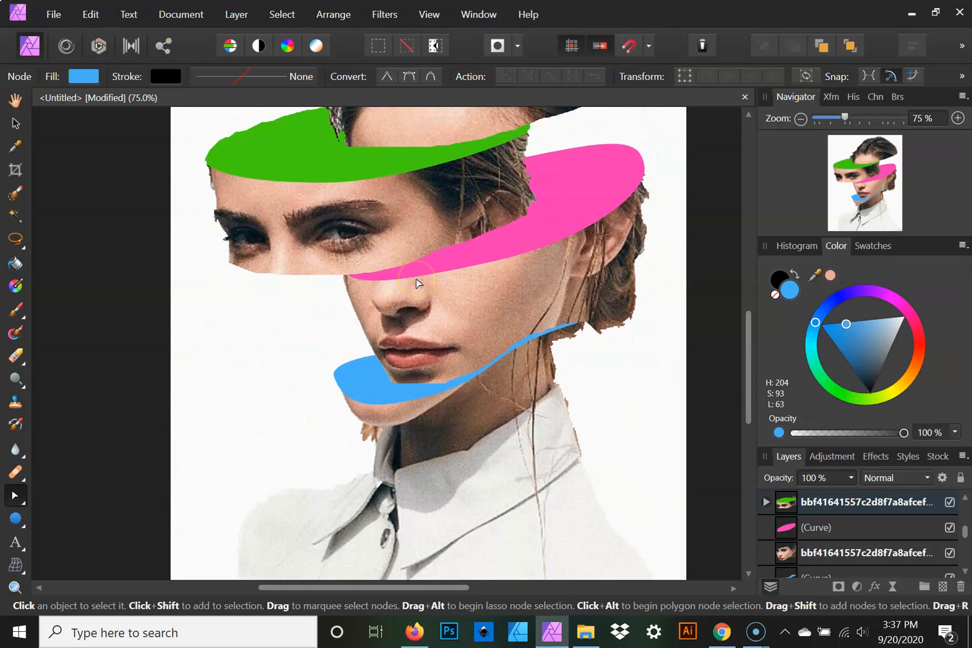
pyautogui.scroll(3, 416, 279)
pyautogui.click(800, 118)
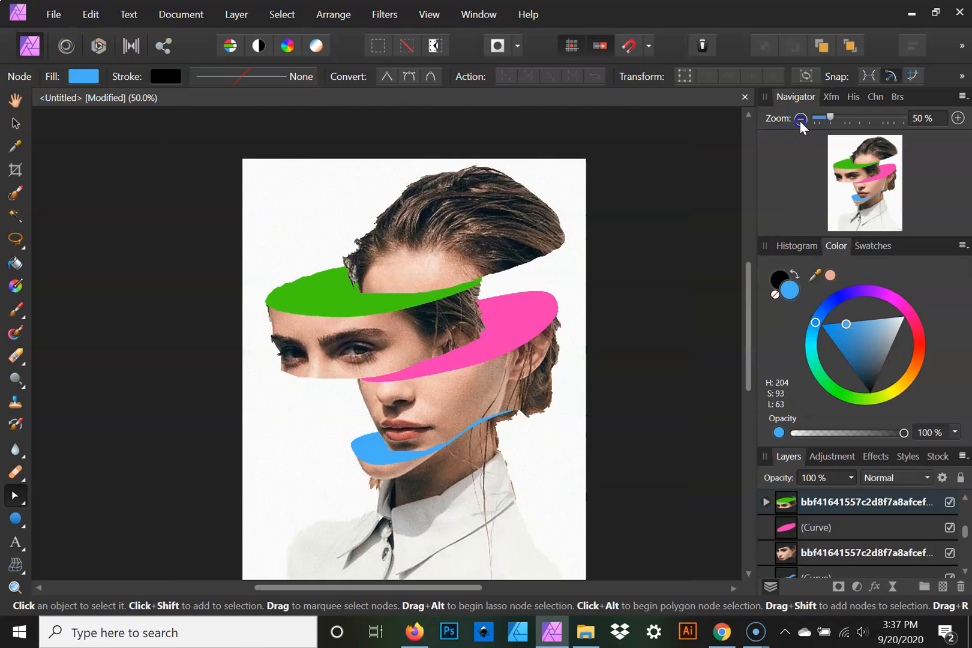
pyautogui.click(800, 119)
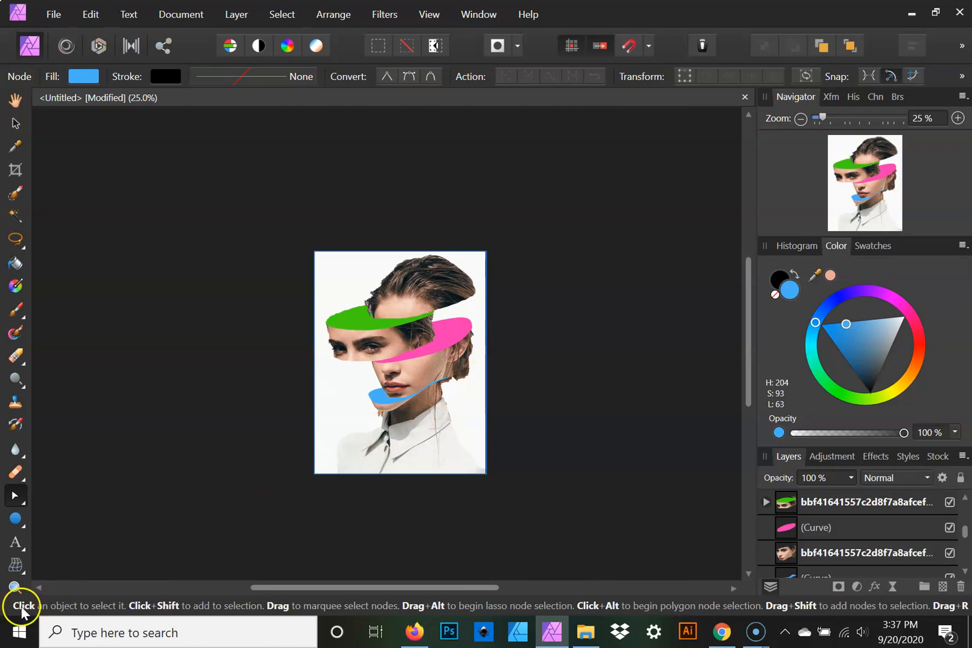